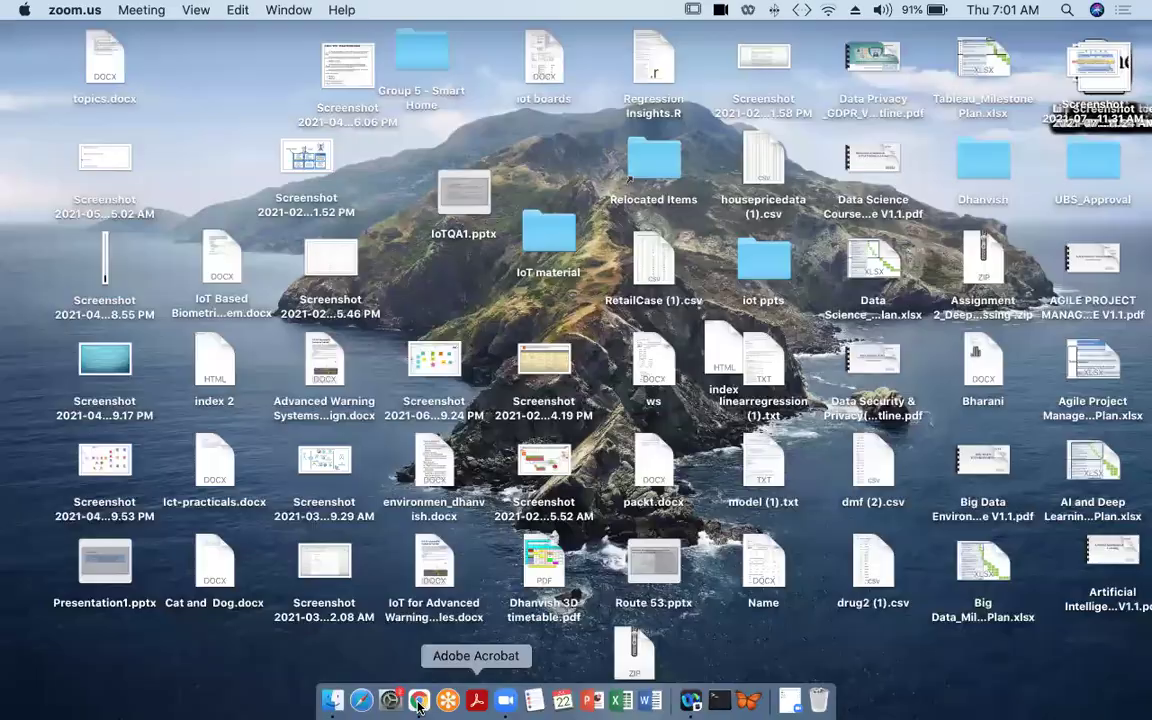
Switch to Chrome, search the AWS console for ec2, and open the EC2 instances list, dismissing the welcome message.
click(437, 697)
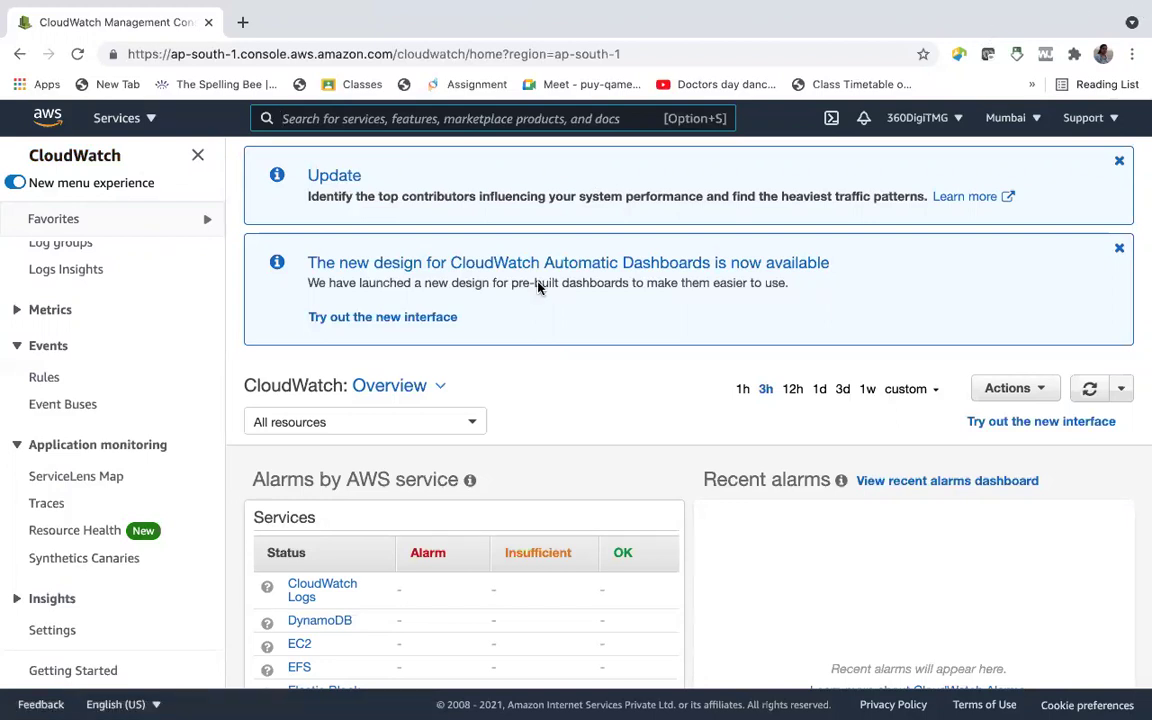
scroll(172, 310, up, 2)
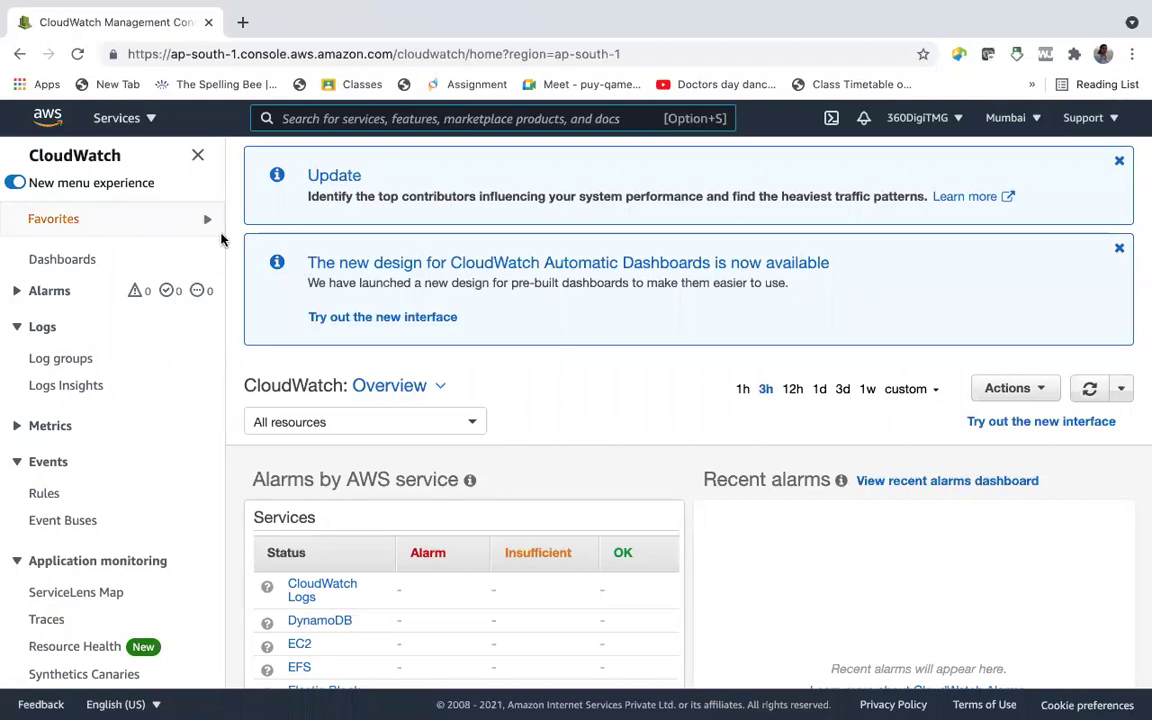
text(ec2)
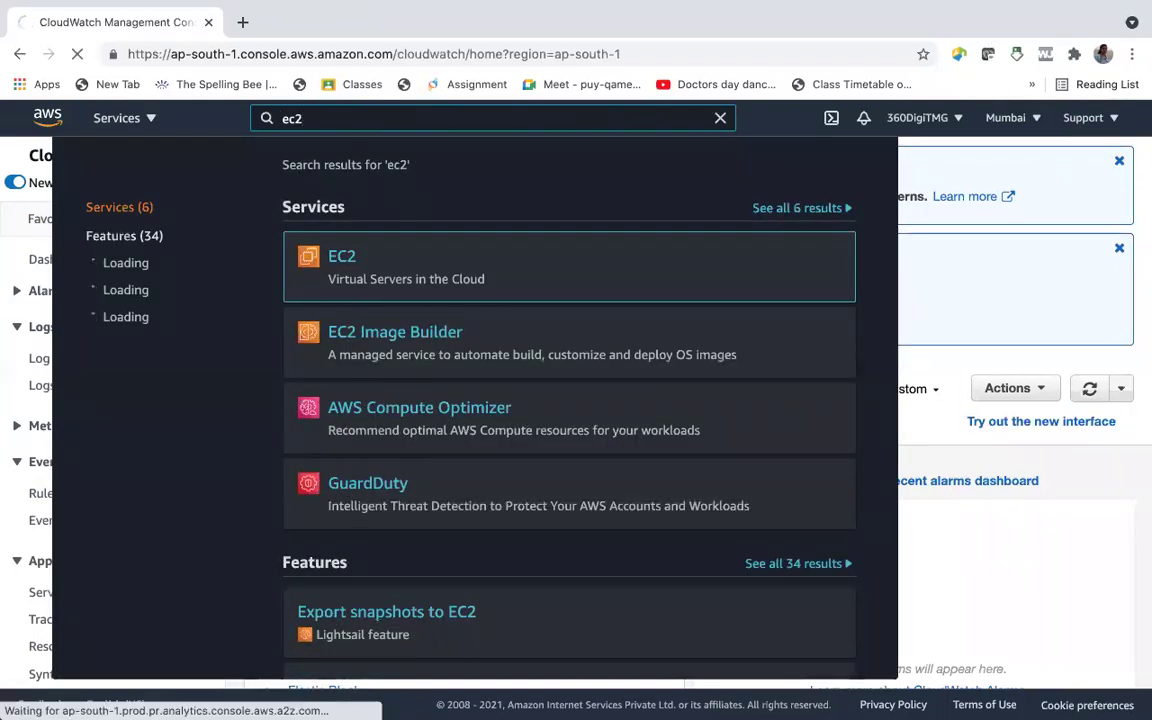
click(340, 258)
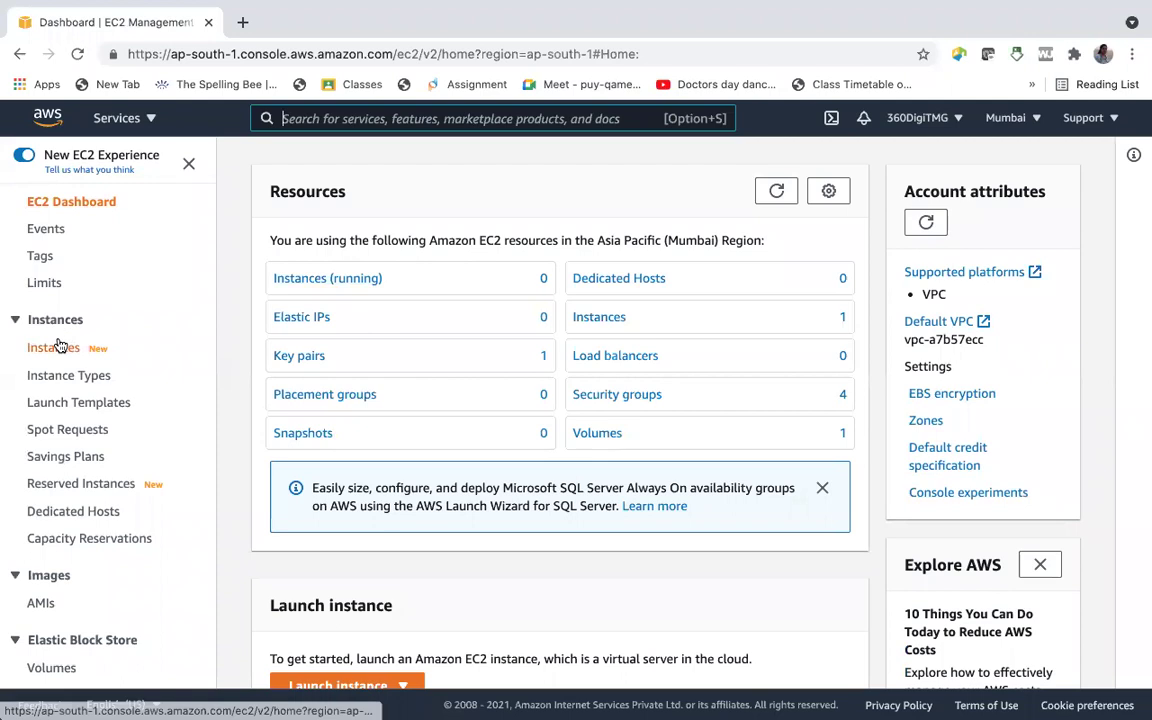
click(56, 347)
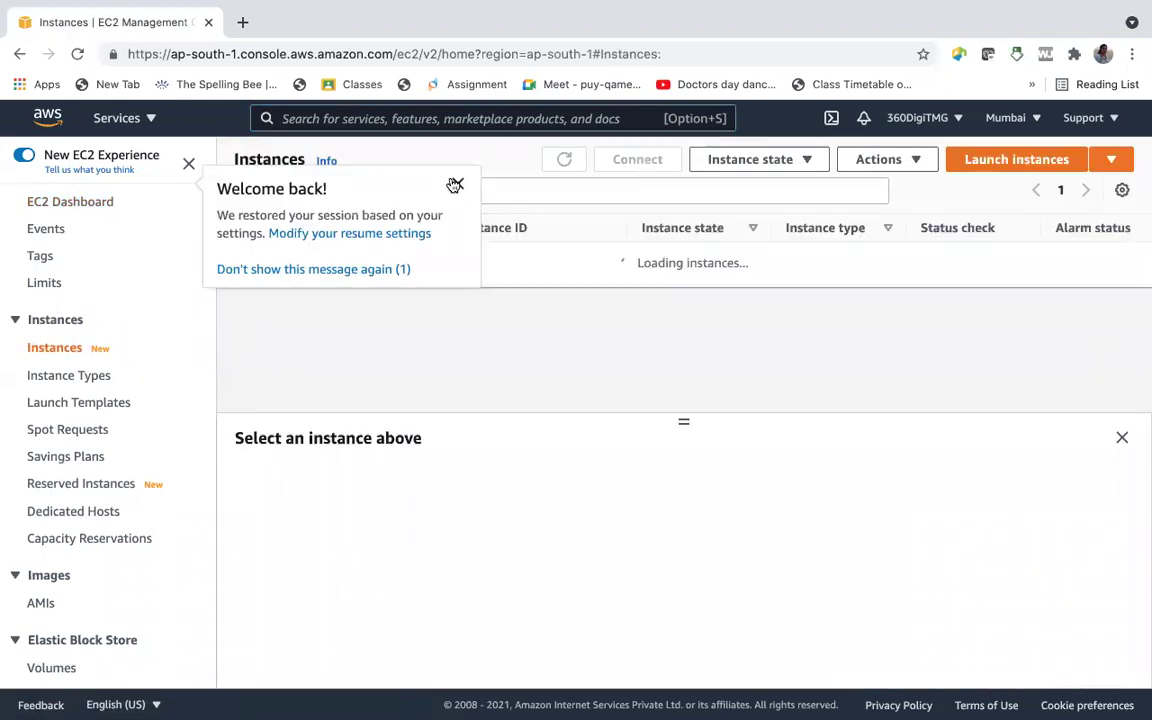
click(455, 185)
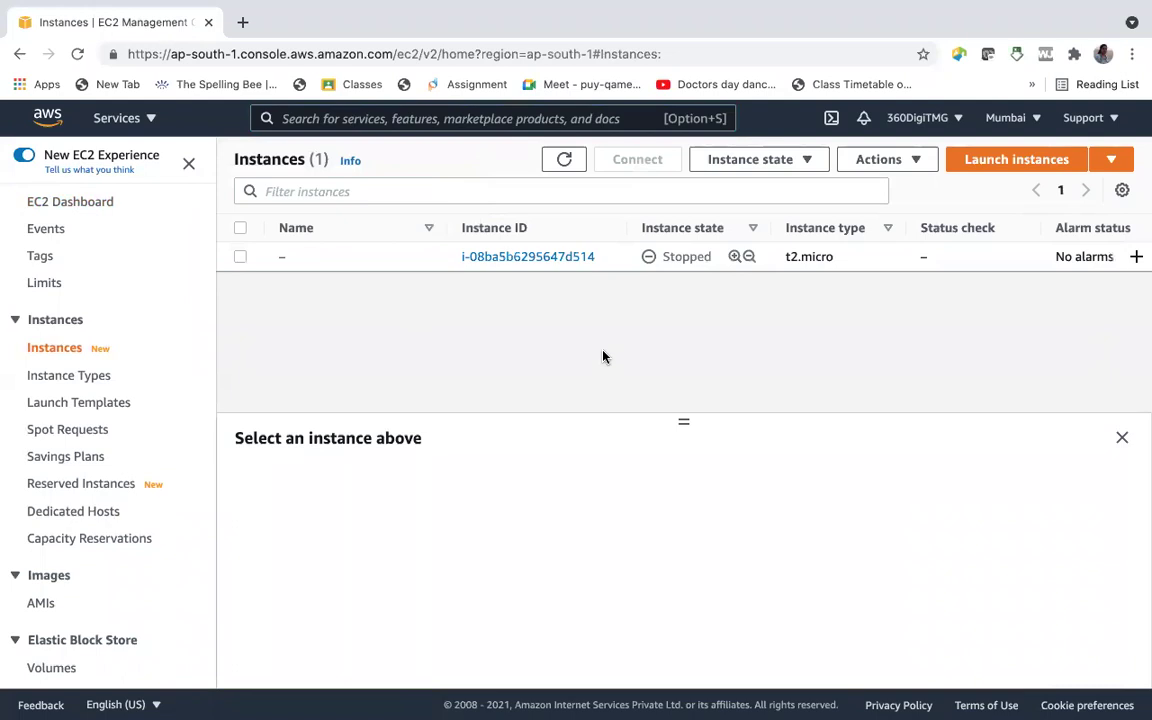
Start the stopped t2.micro instance.
click(241, 257)
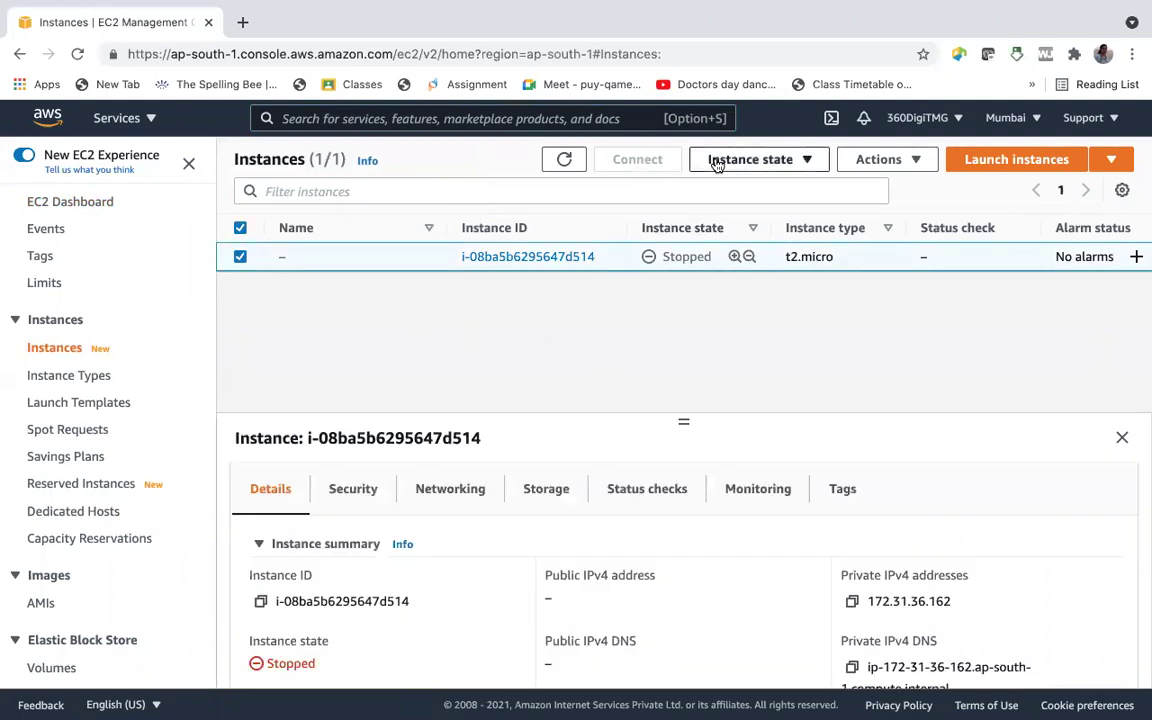
click(750, 160)
click(722, 216)
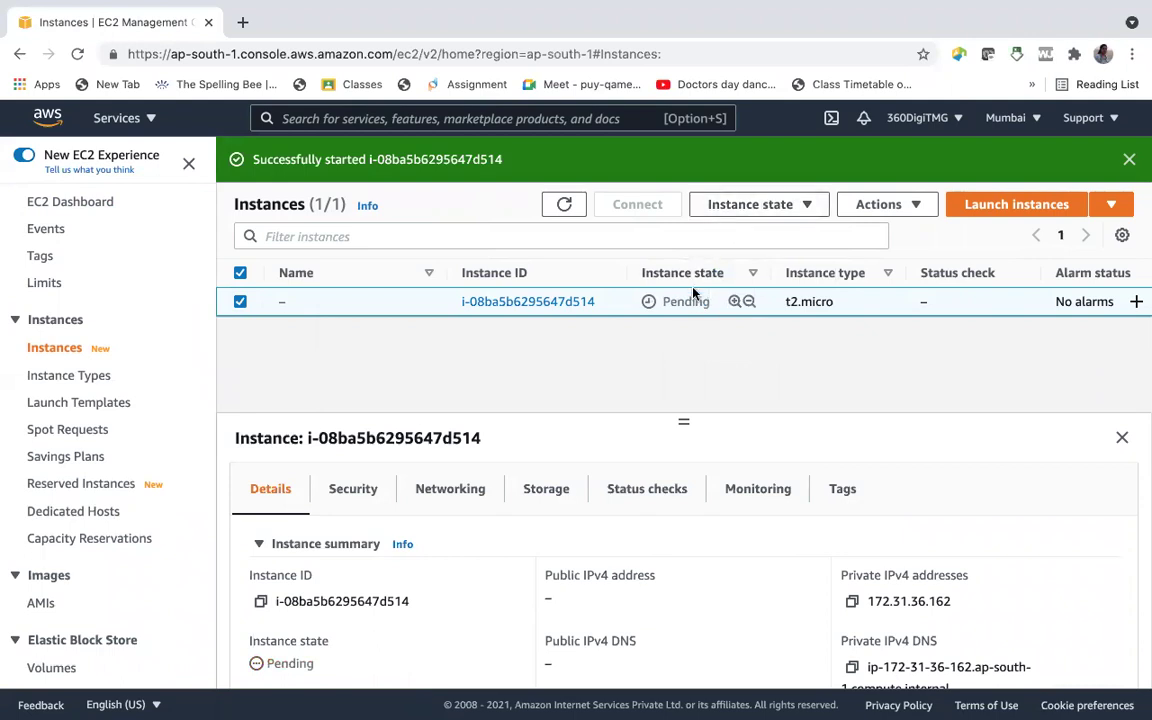
Examine the t2.micro instance's monitoring graphs, from CPU utilization through network and disk metrics to CPU credits, and view its detailed monitoring settings.
click(747, 489)
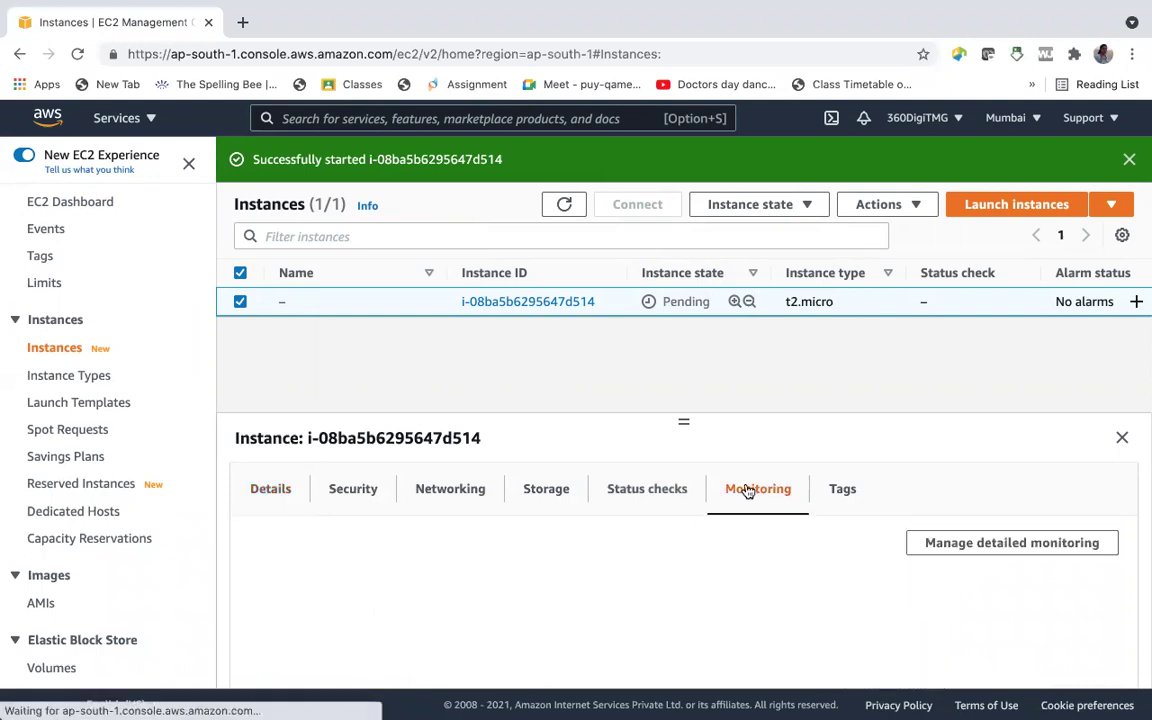
scroll(627, 432, down, 2)
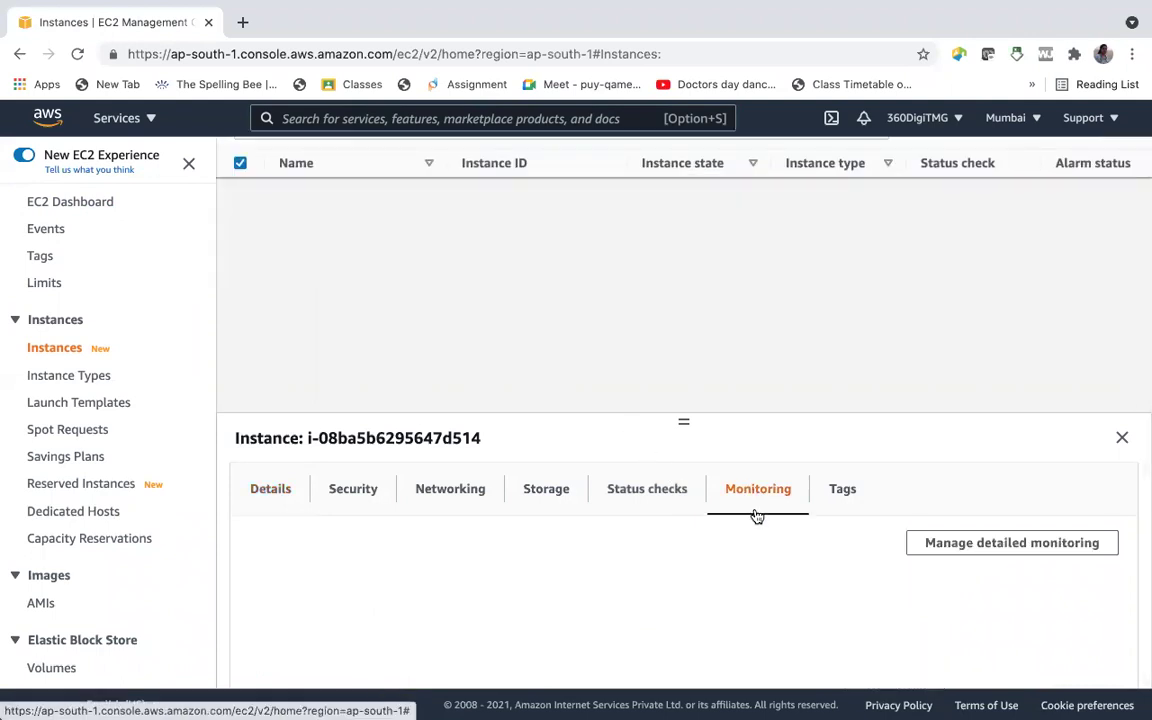
scroll(525, 344, up, 2)
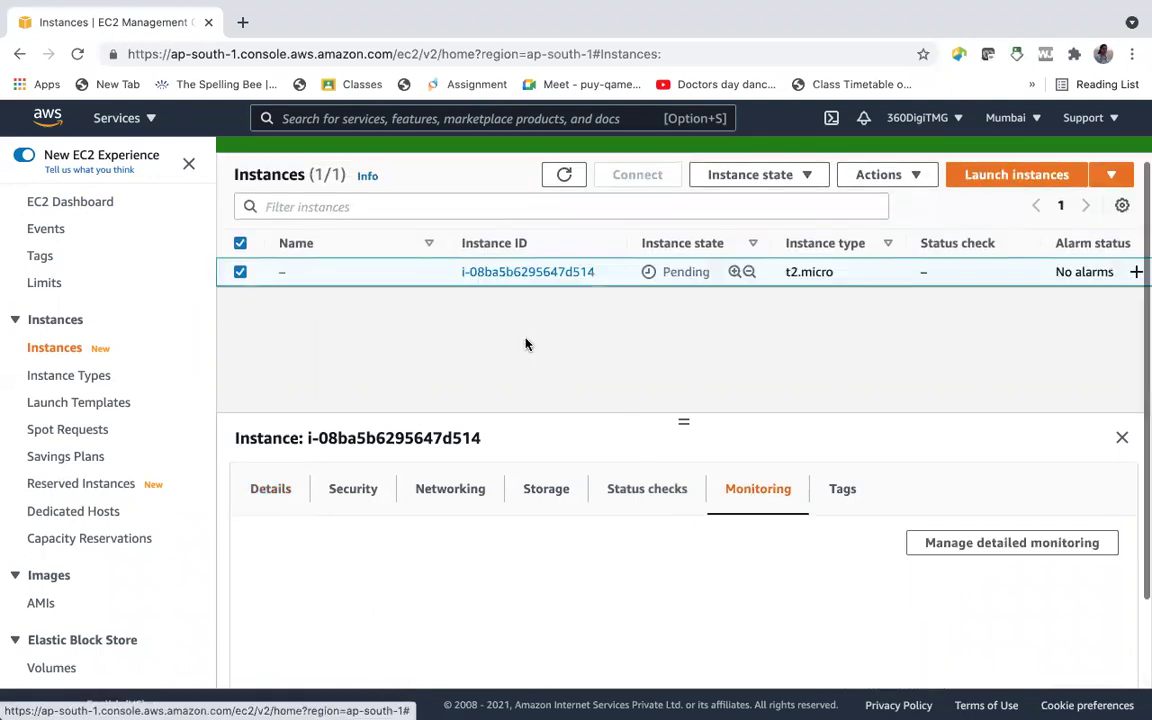
scroll(525, 344, up, 1)
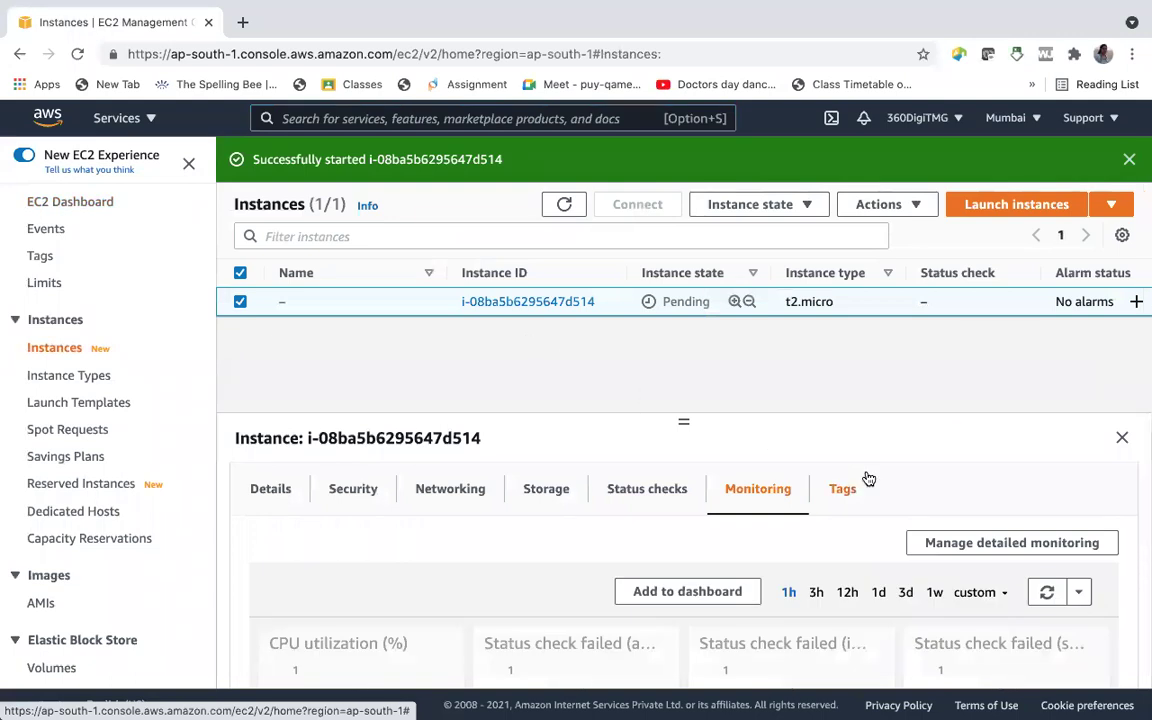
scroll(869, 479, down, 3)
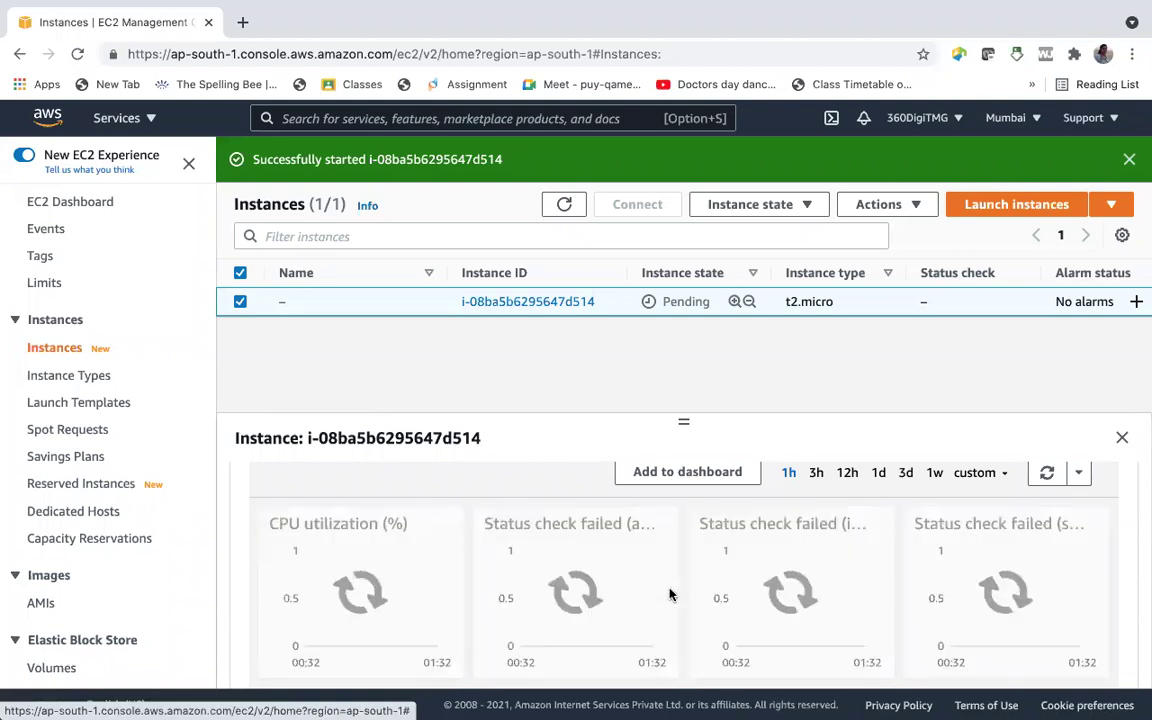
scroll(669, 595, down, 2)
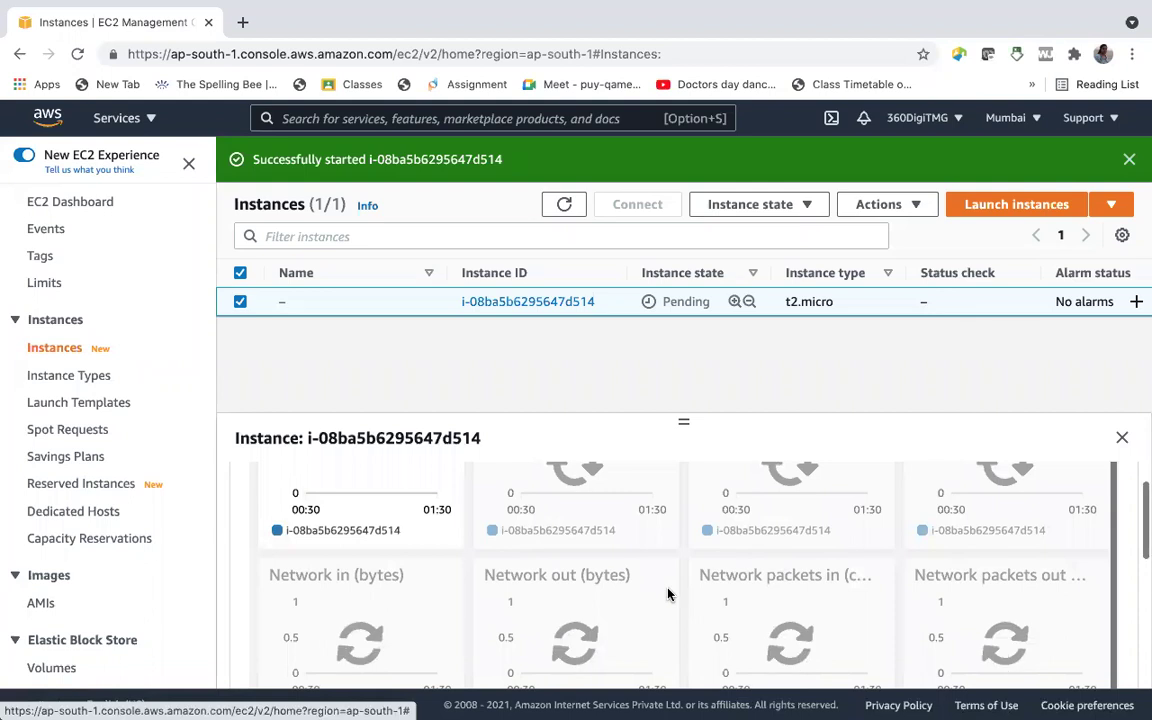
scroll(669, 595, down, 3)
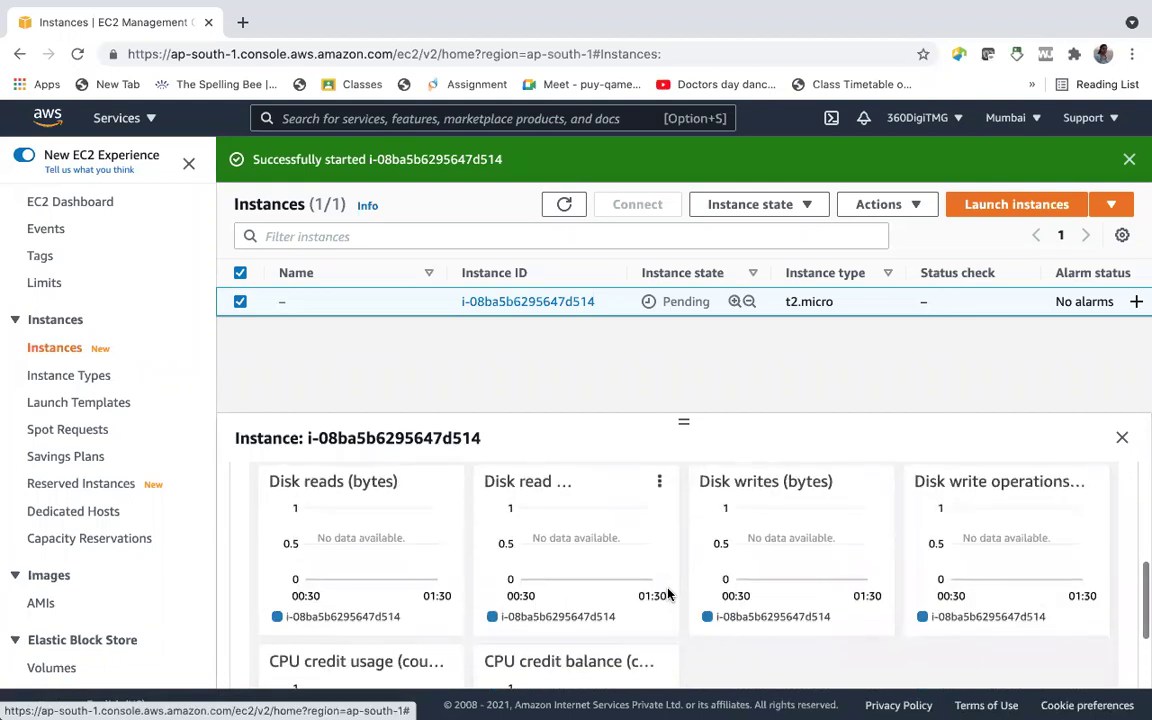
scroll(669, 595, down, 3)
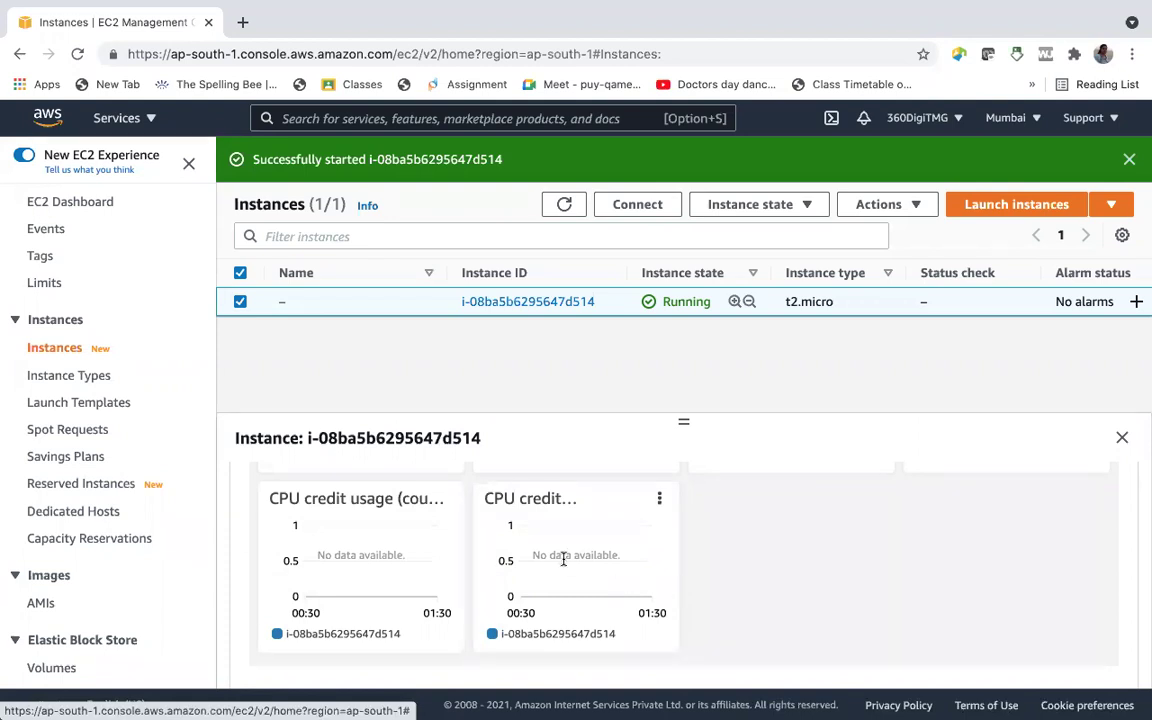
scroll(548, 555, up, 1)
scroll(548, 557, up, 5)
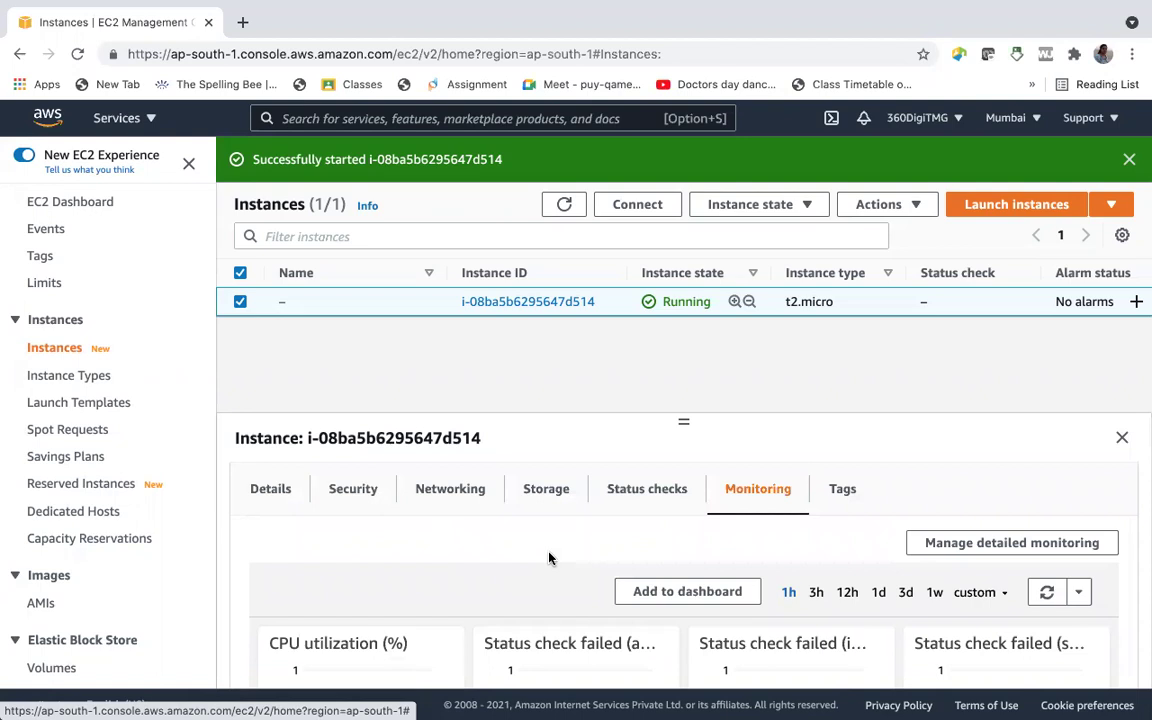
scroll(548, 557, down, 3)
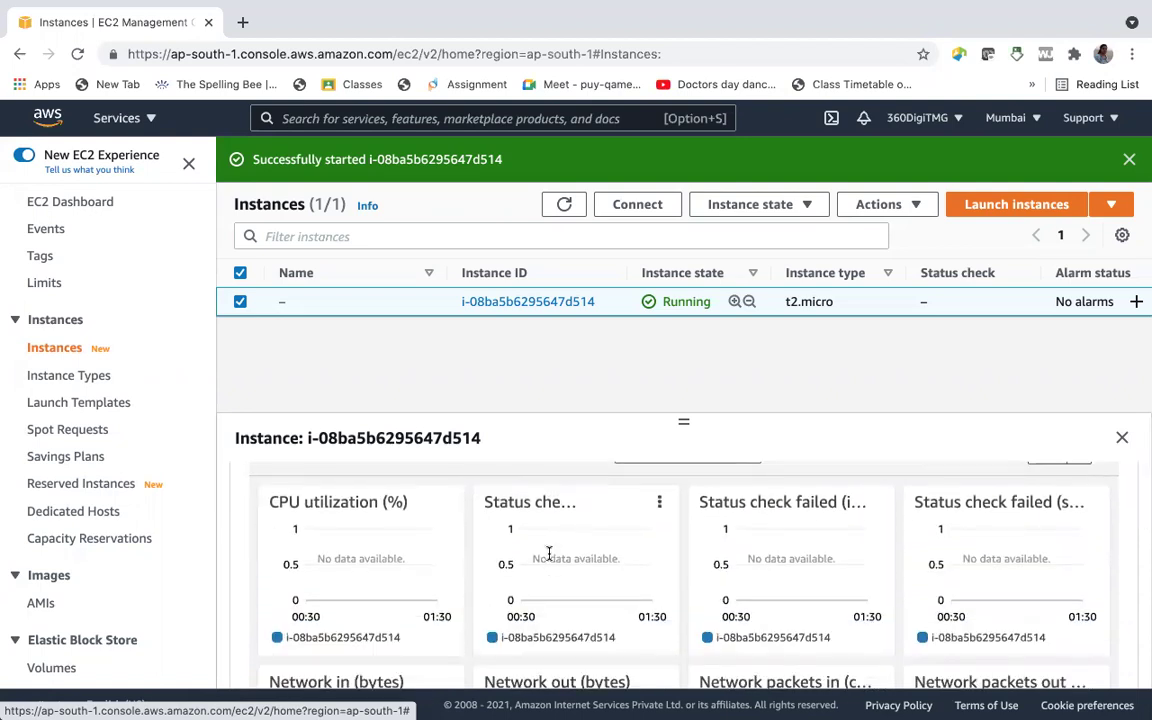
scroll(548, 553, down, 3)
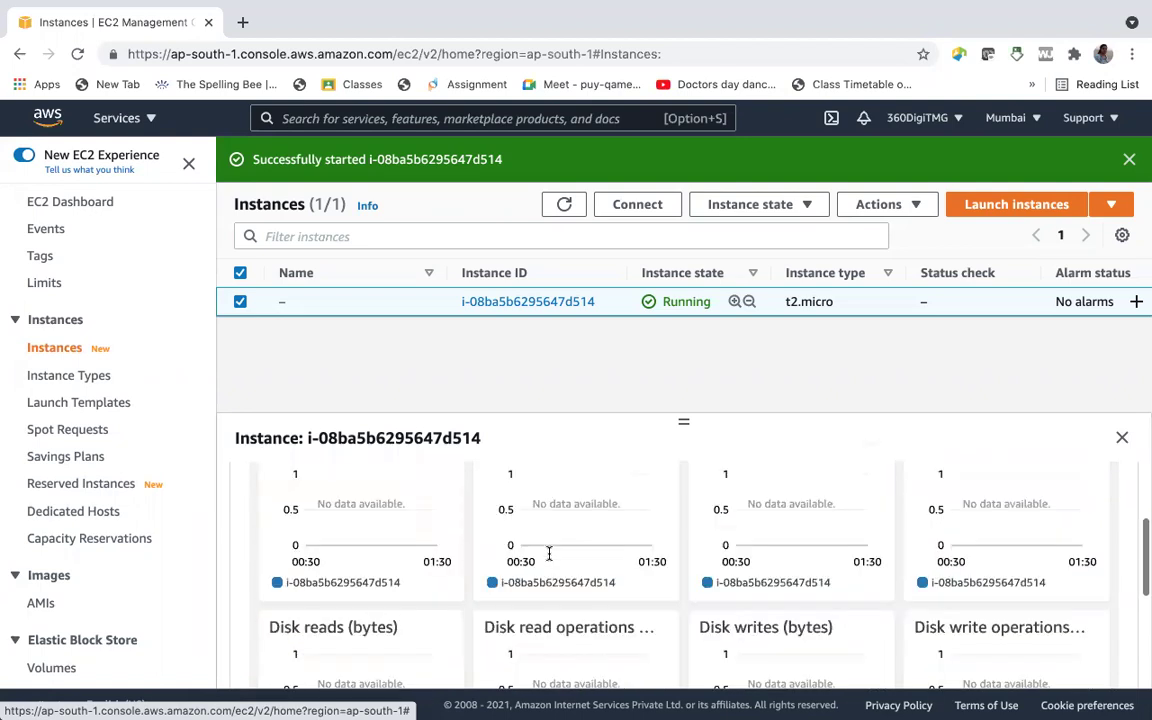
scroll(548, 553, down, 2)
scroll(548, 558, down, 1)
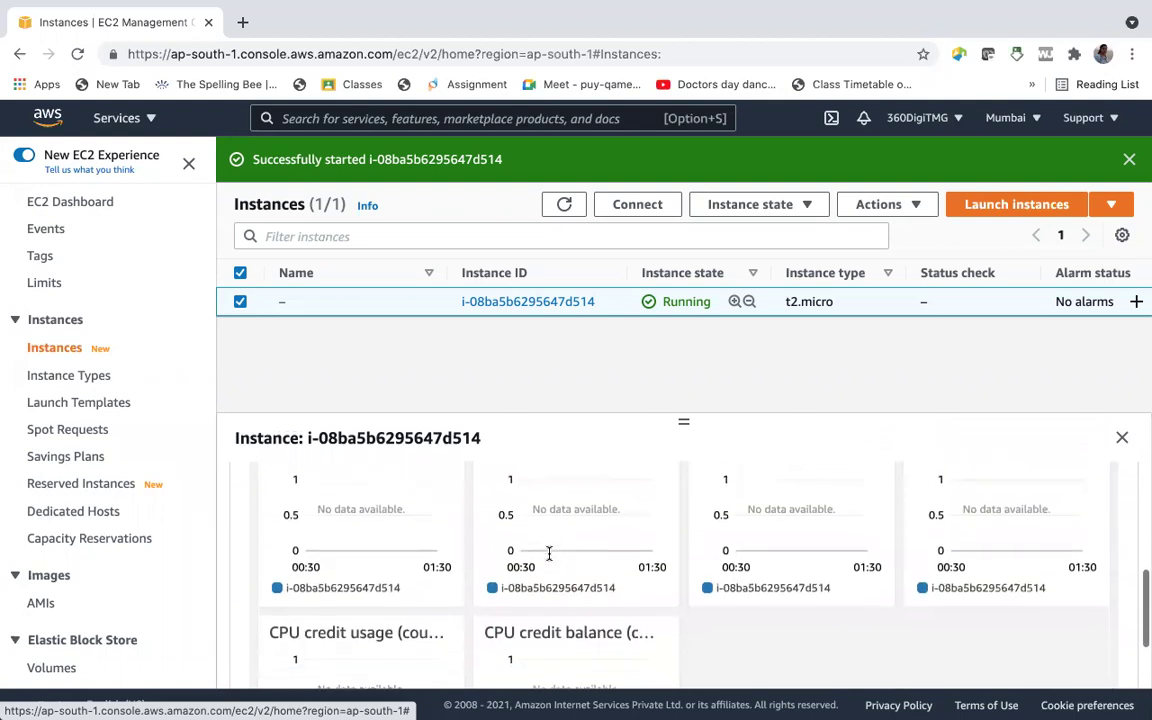
scroll(548, 558, down, 2)
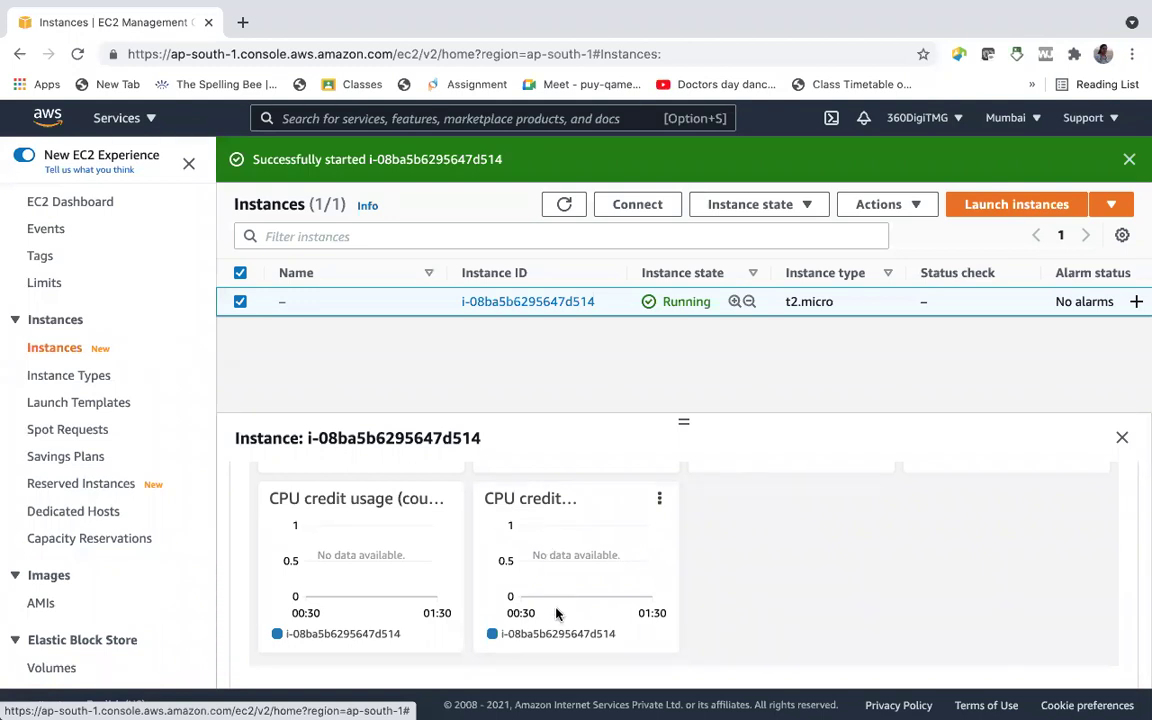
scroll(556, 612, up, 5)
scroll(489, 591, down, 2)
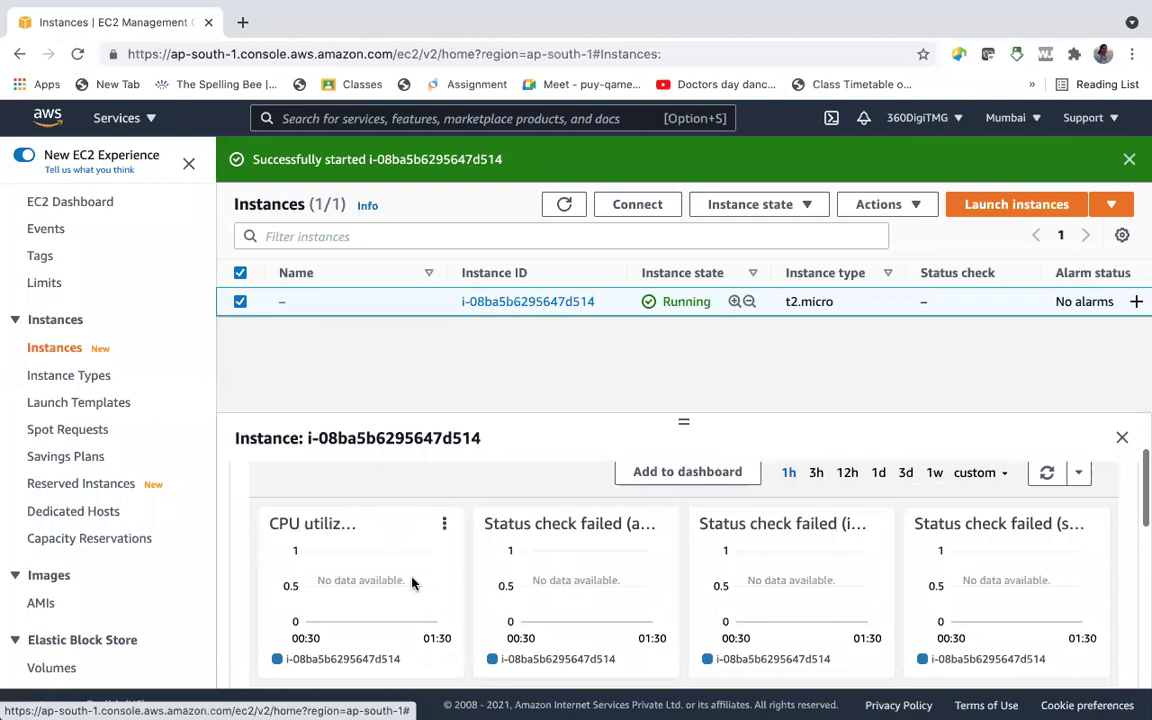
scroll(702, 558, up, 2)
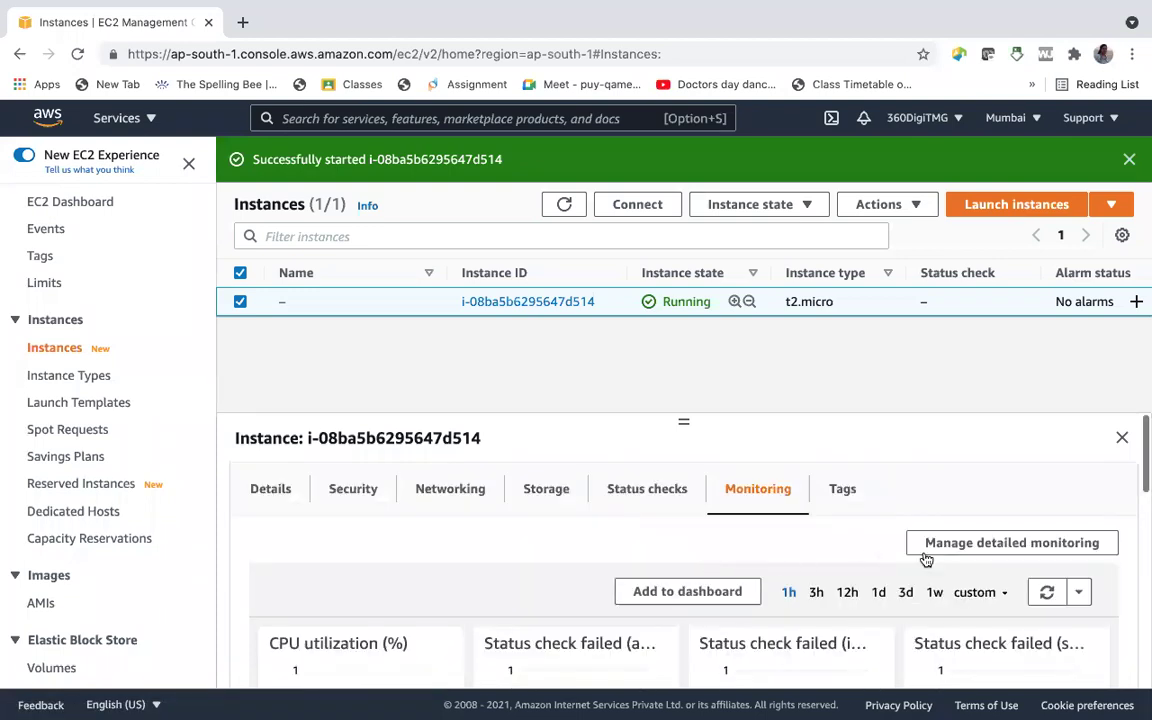
click(977, 550)
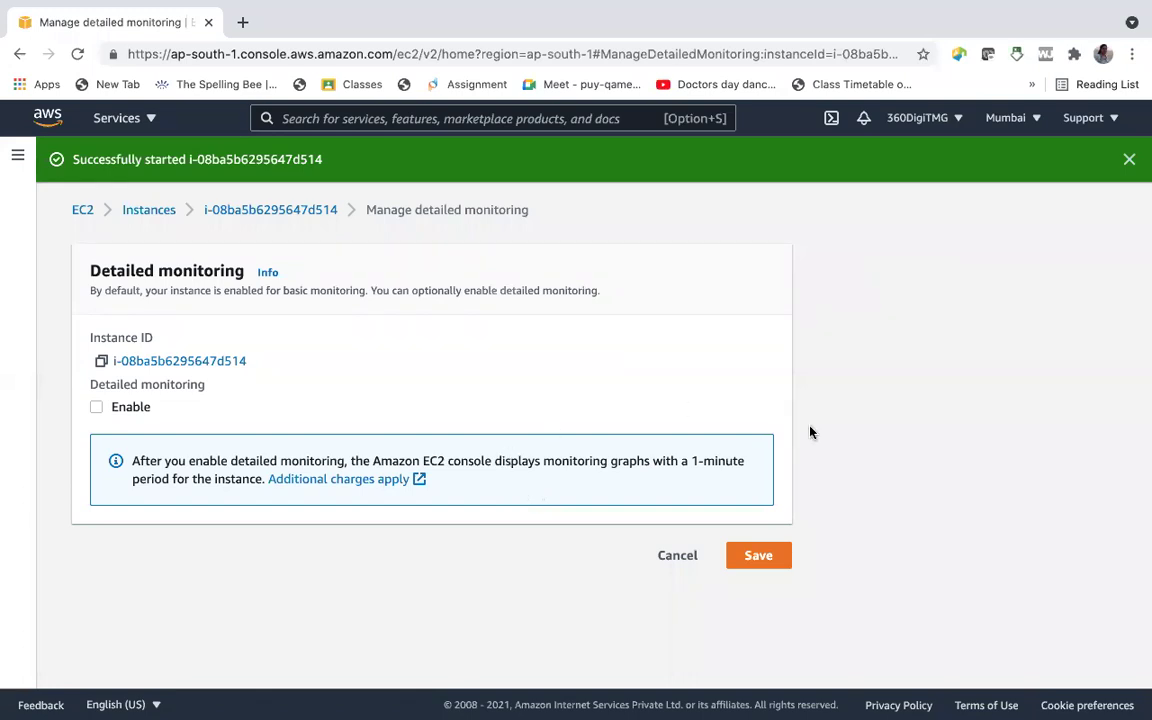
Search for the CloudWatch service and open its custom dashboard ec2-monitoring-dashboard.
click(18, 160)
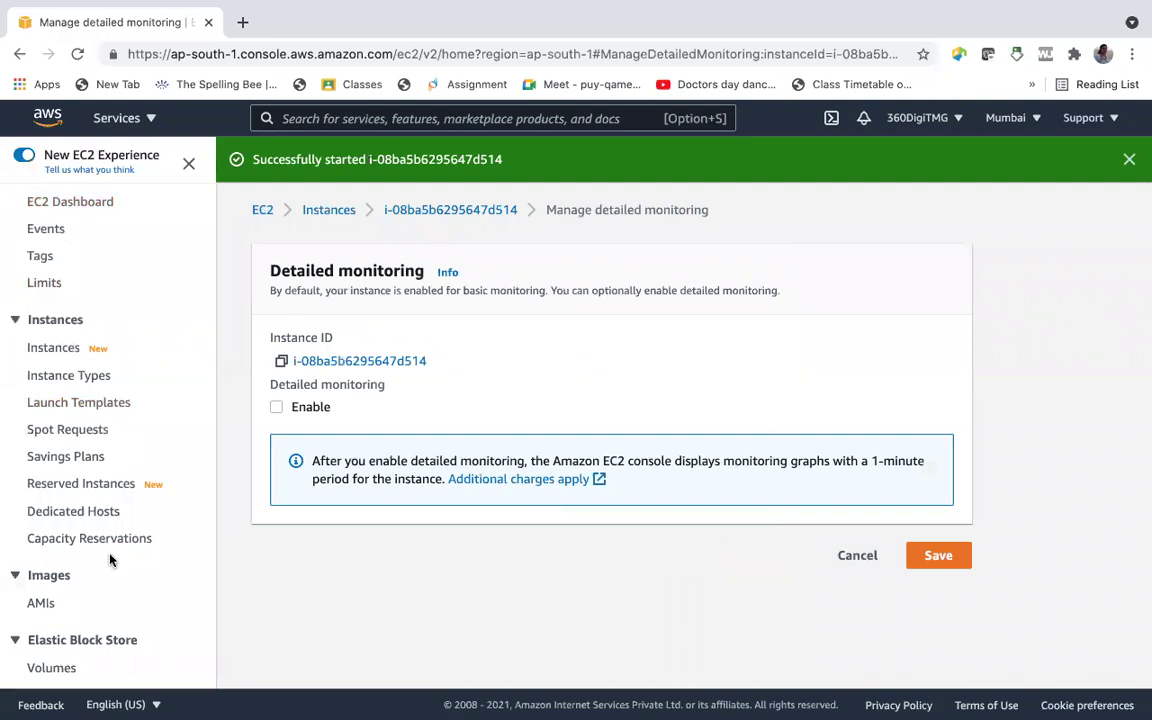
click(352, 117)
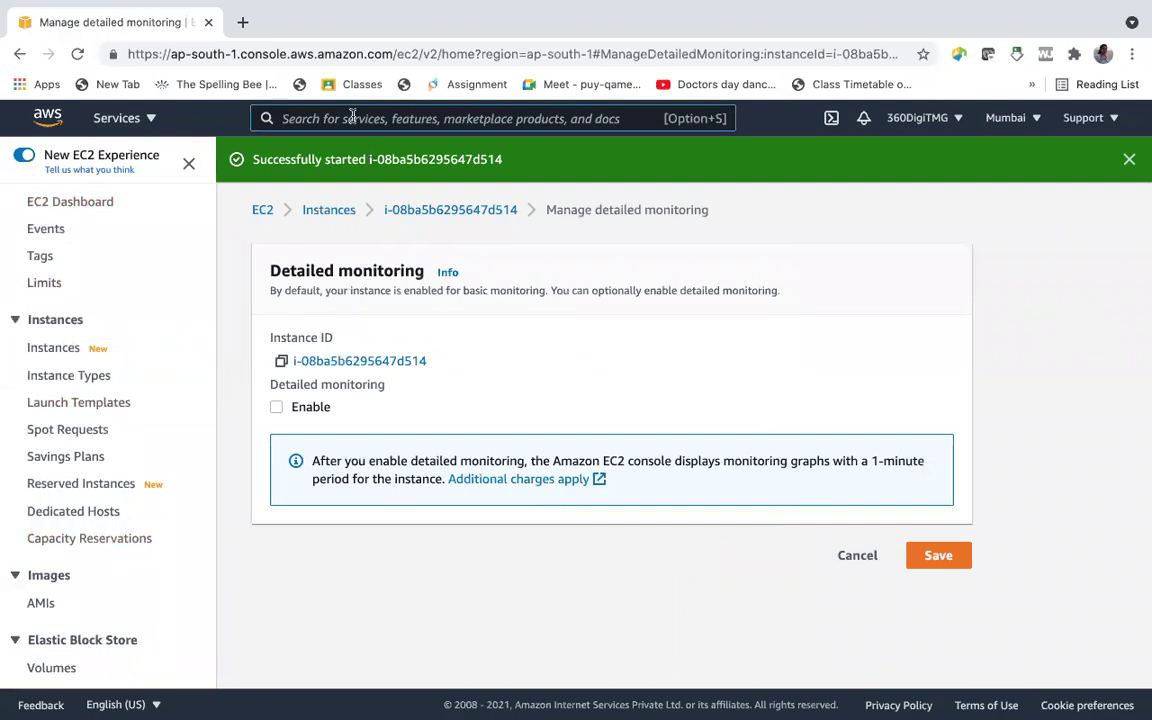
text(clou)
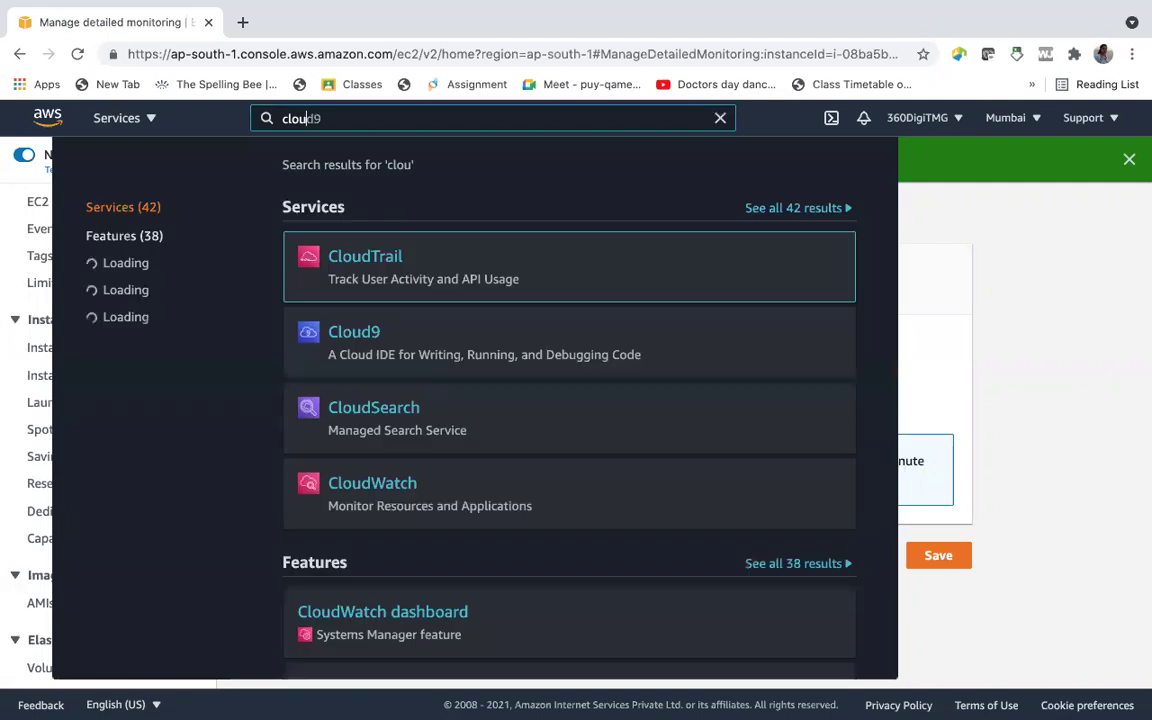
text(dwa)
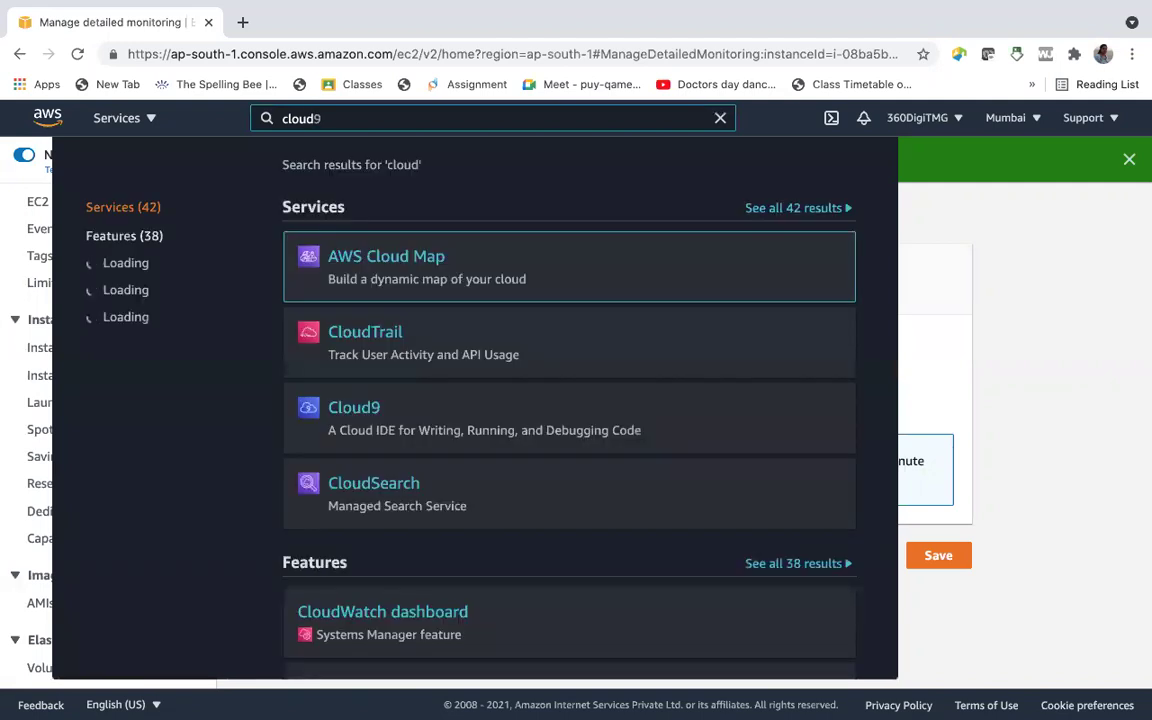
text(tch)
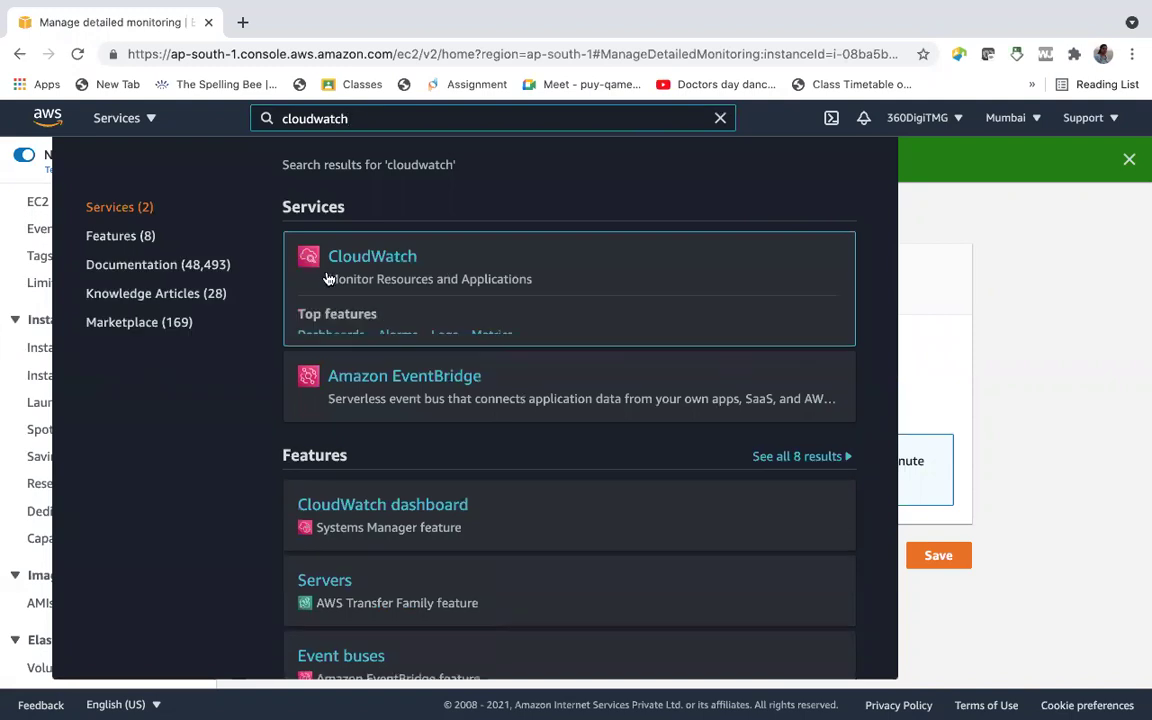
click(336, 258)
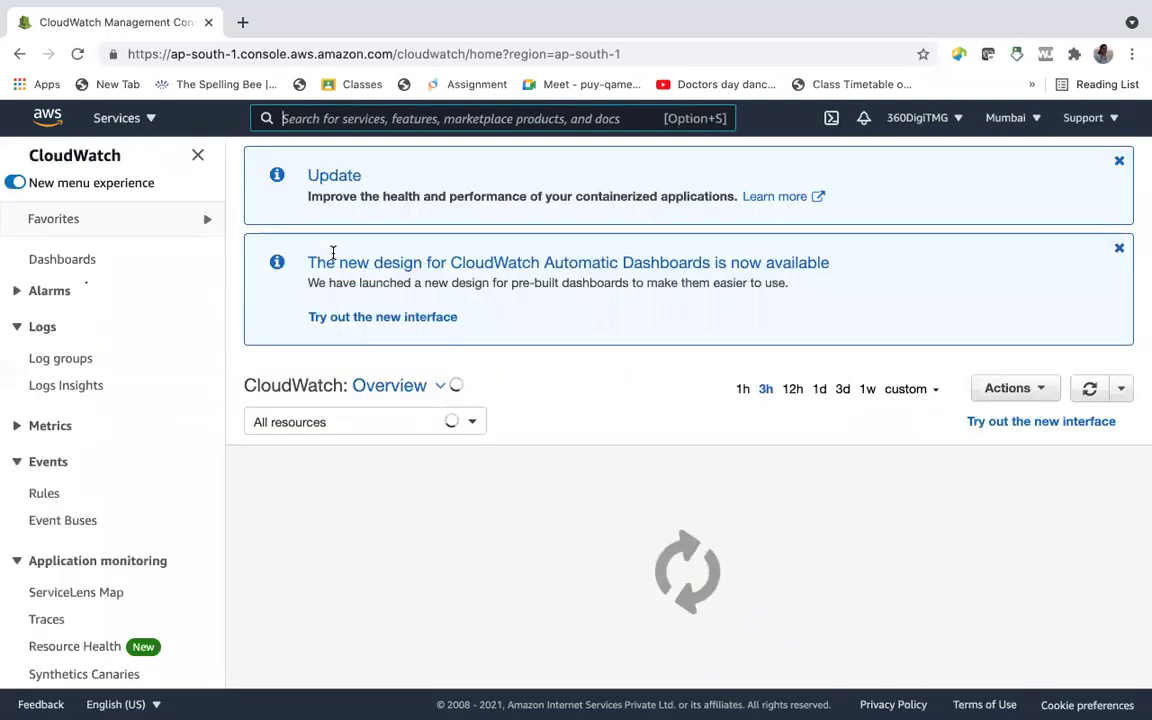
click(36, 259)
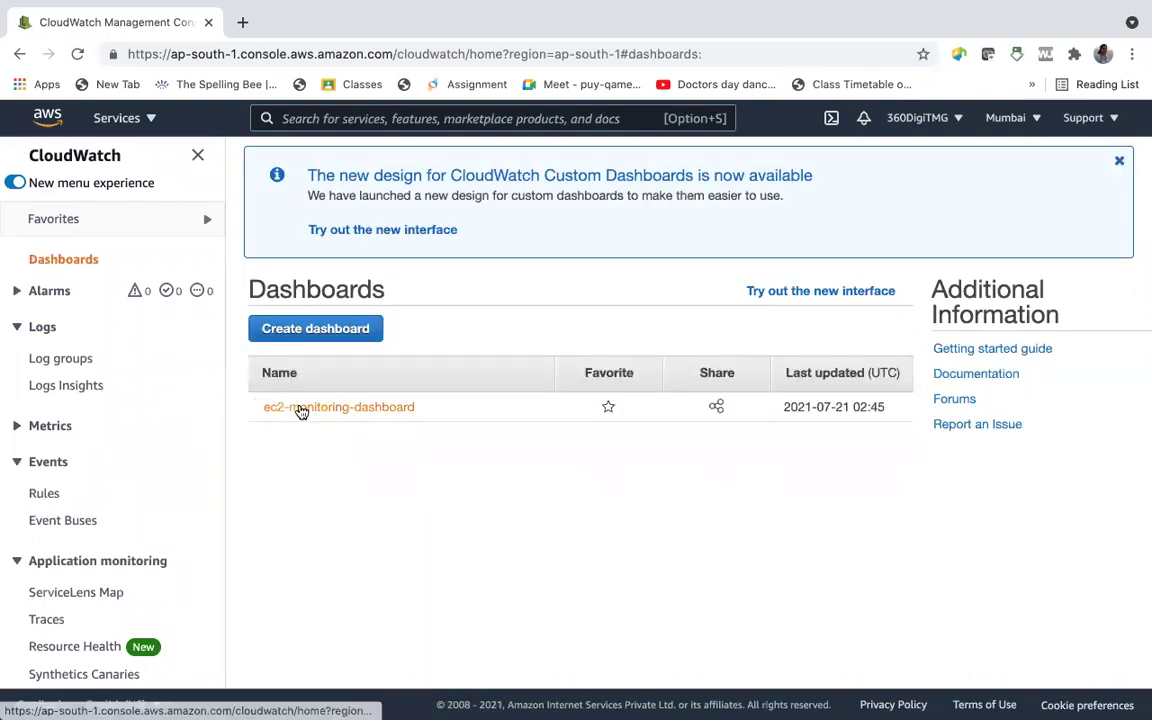
click(300, 408)
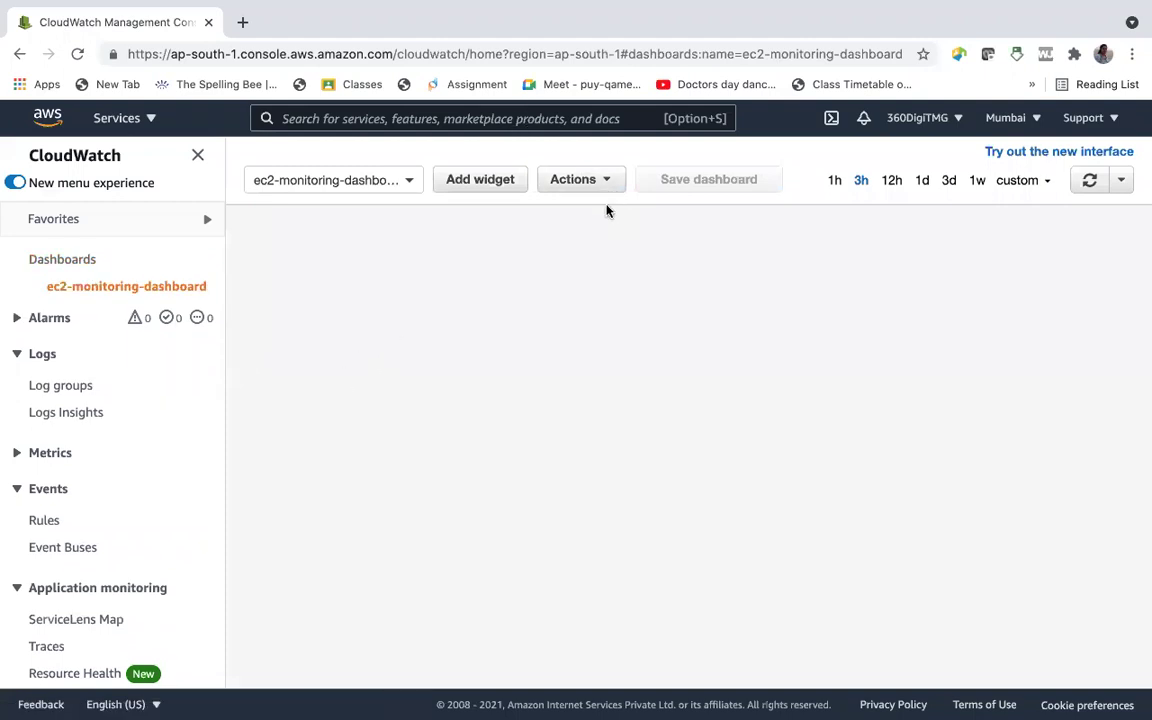
Start adding a Line widget to the dashboard, using Metrics as its data source.
click(473, 182)
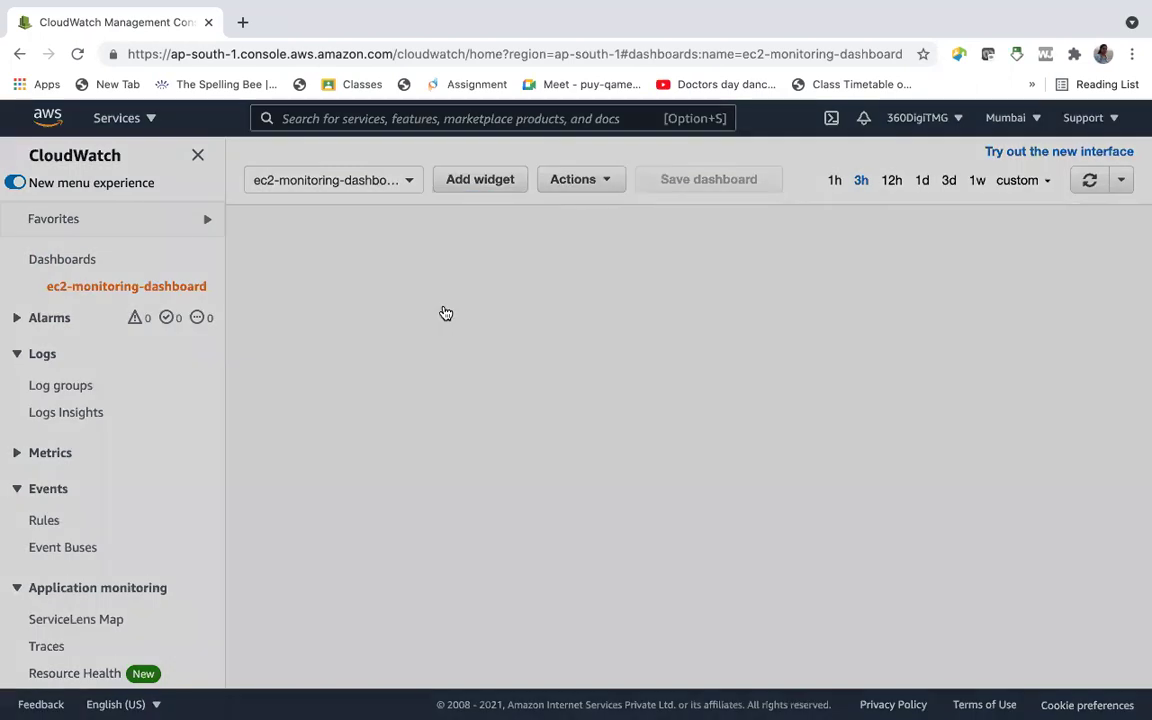
click(224, 386)
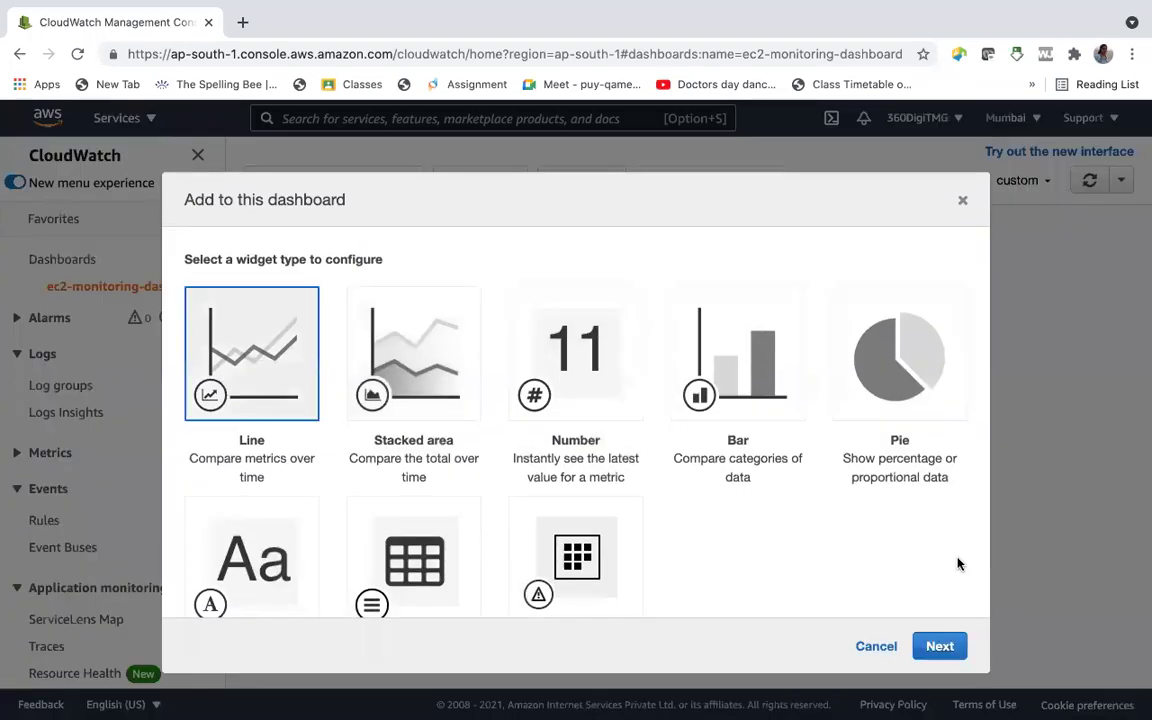
click(940, 647)
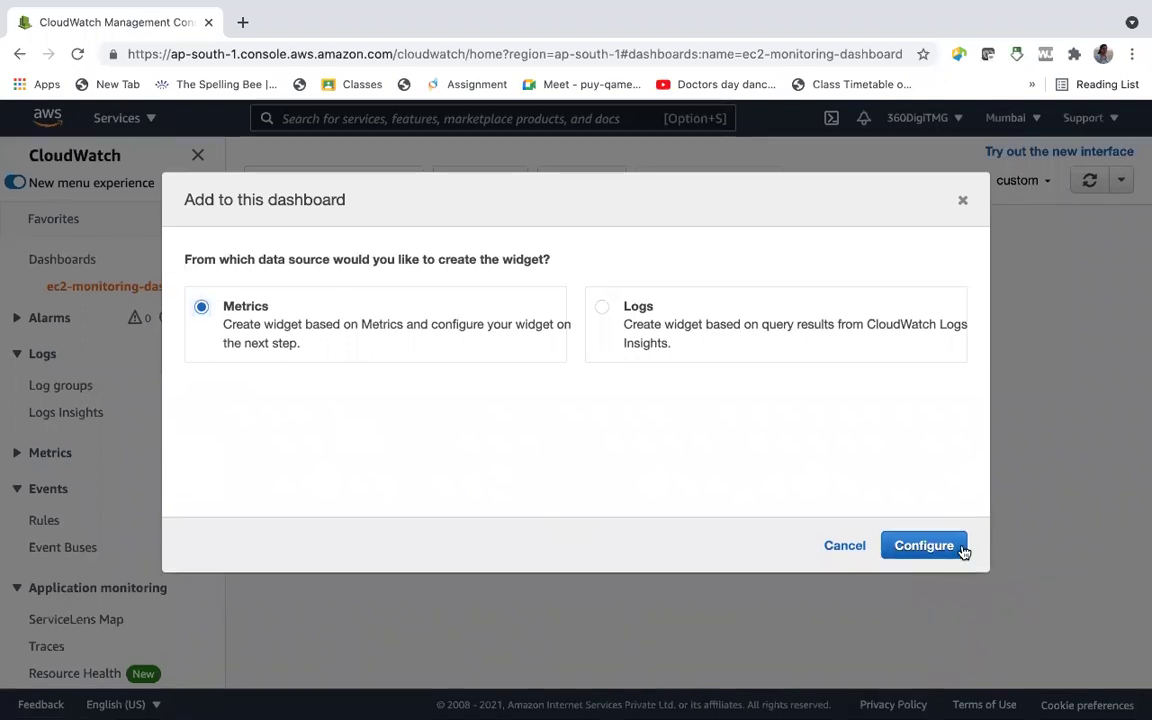
click(924, 546)
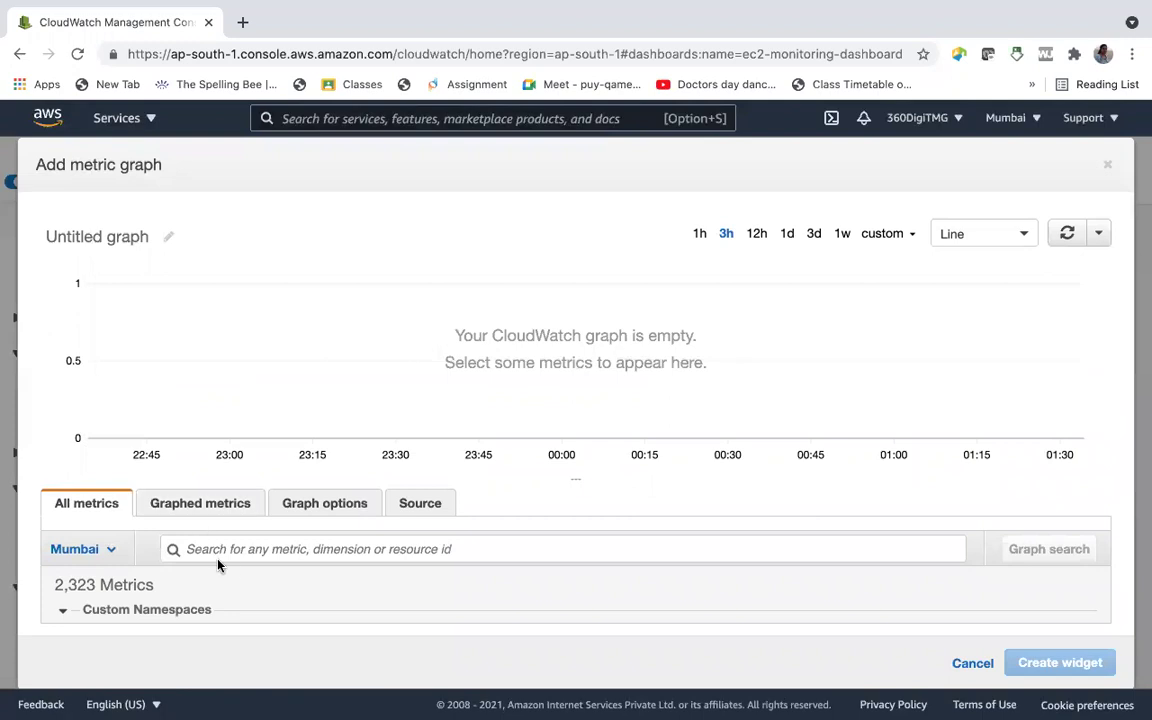
Examine the available metric namespaces, from the custom SageMaker ones through the AWS service namespaces.
scroll(227, 567, down, 3)
scroll(227, 567, up, 3)
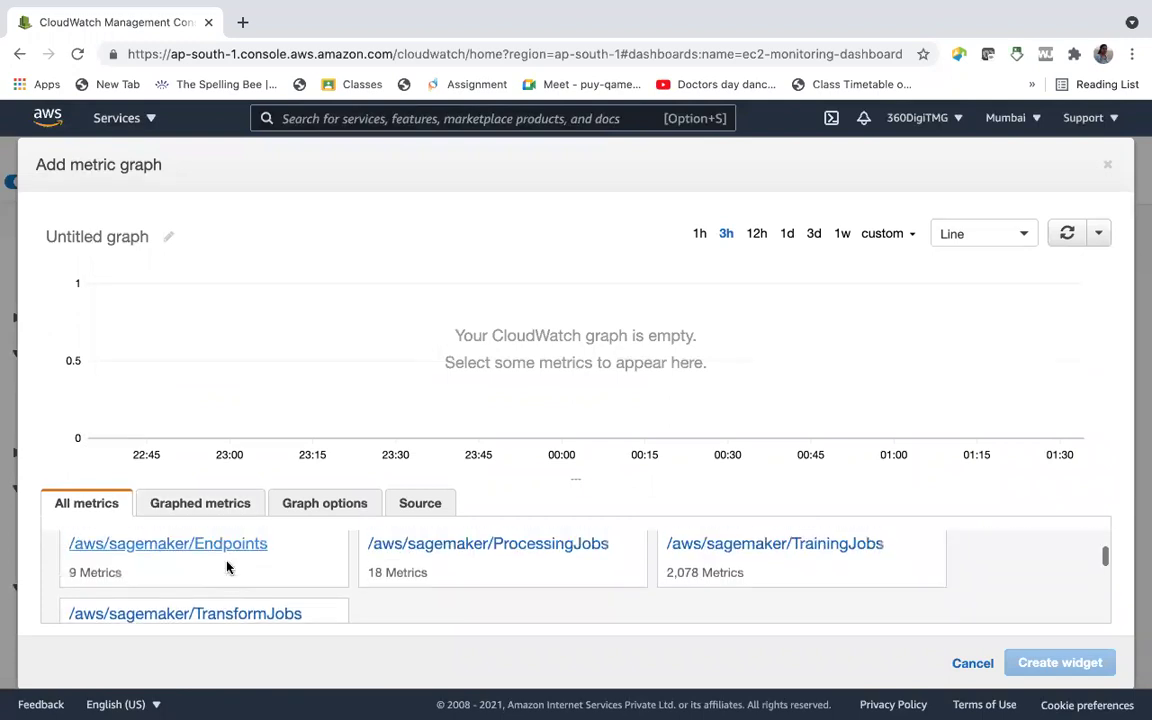
scroll(227, 568, down, 3)
scroll(229, 568, up, 2)
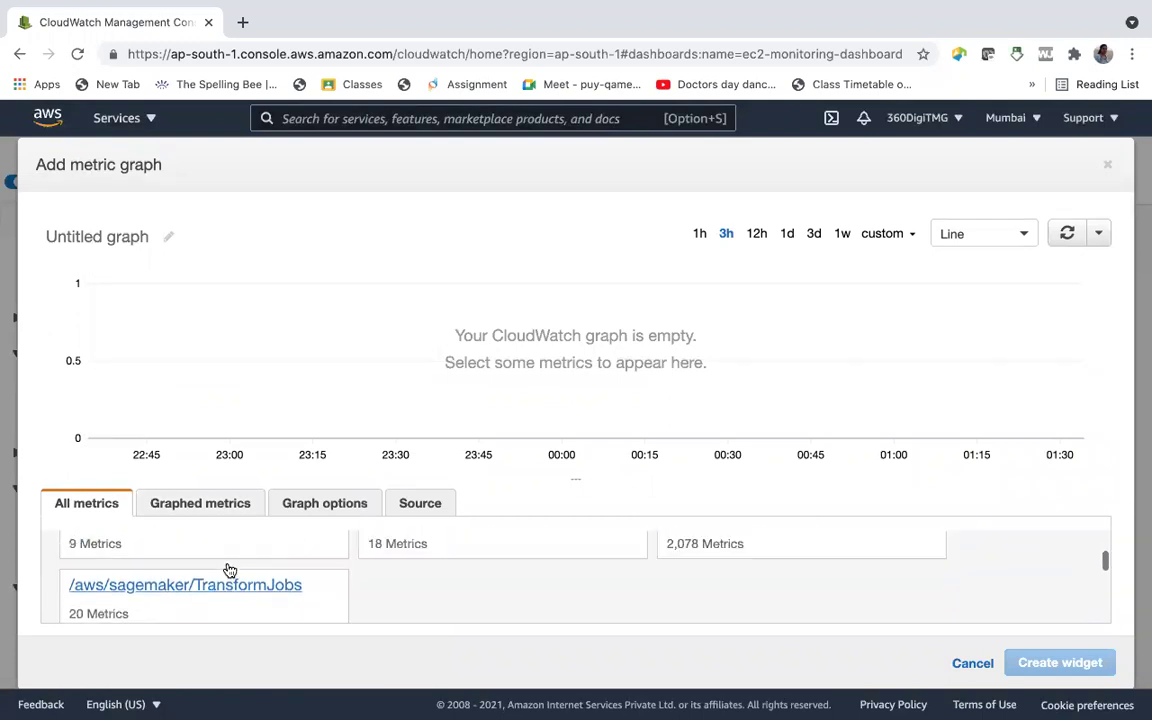
scroll(229, 569, up, 5)
scroll(228, 570, down, 3)
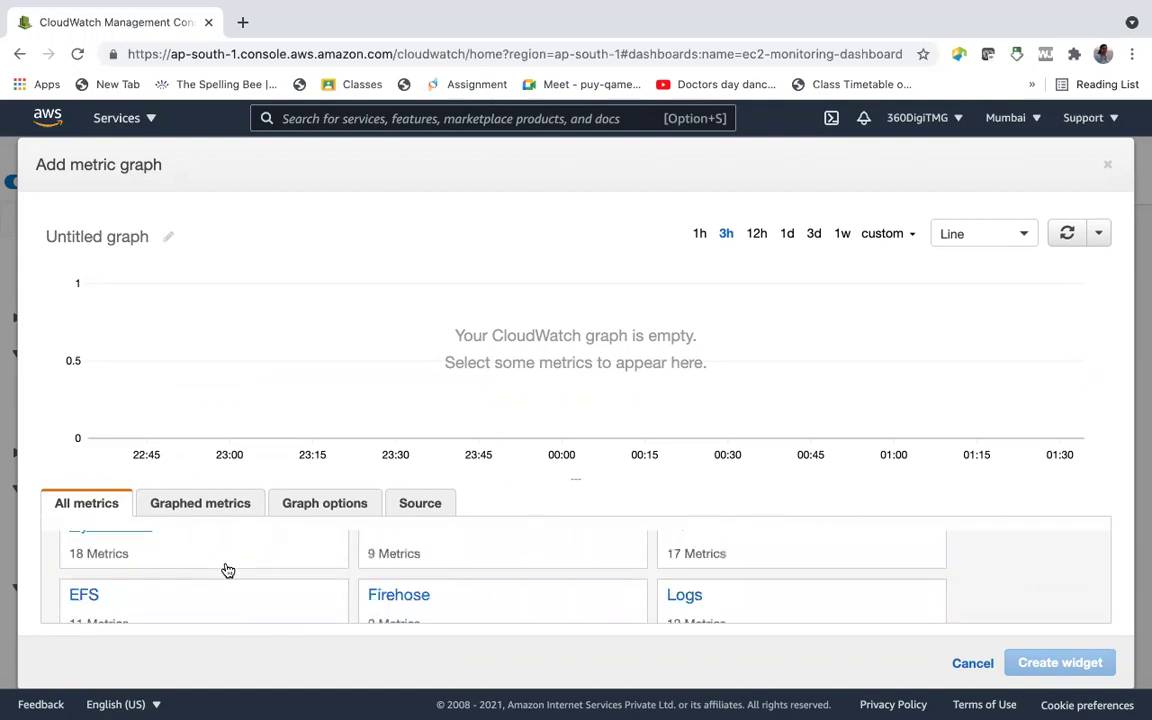
scroll(228, 570, up, 2)
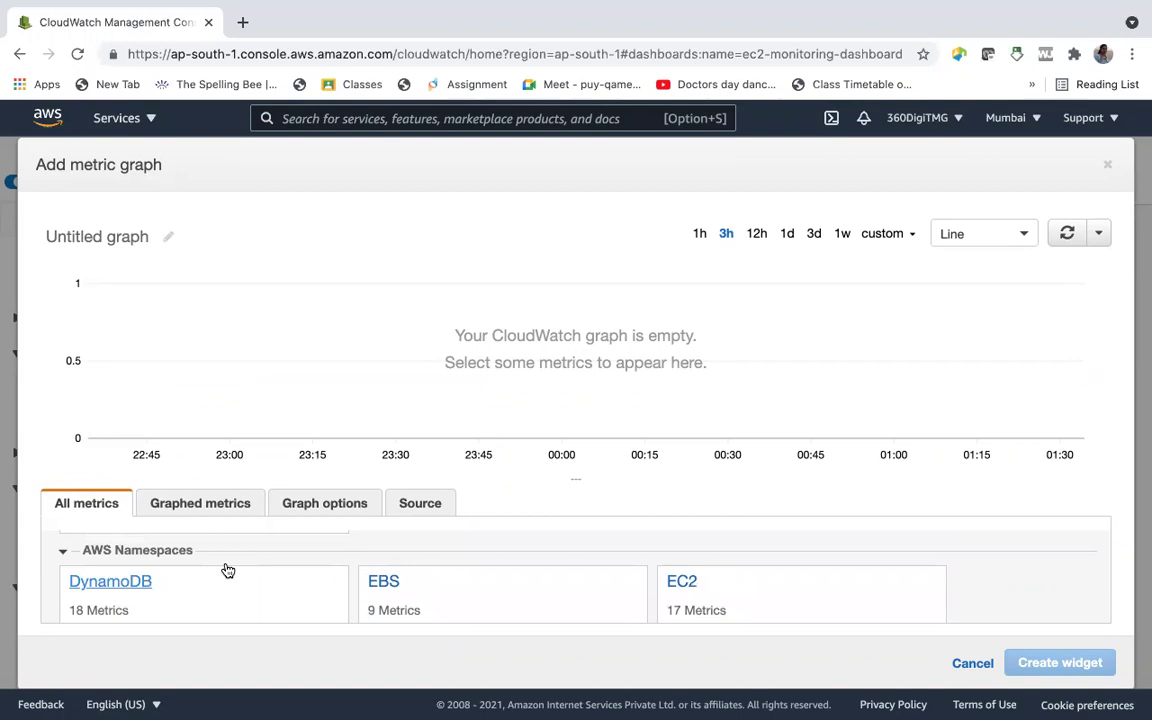
scroll(383, 589, down, 2)
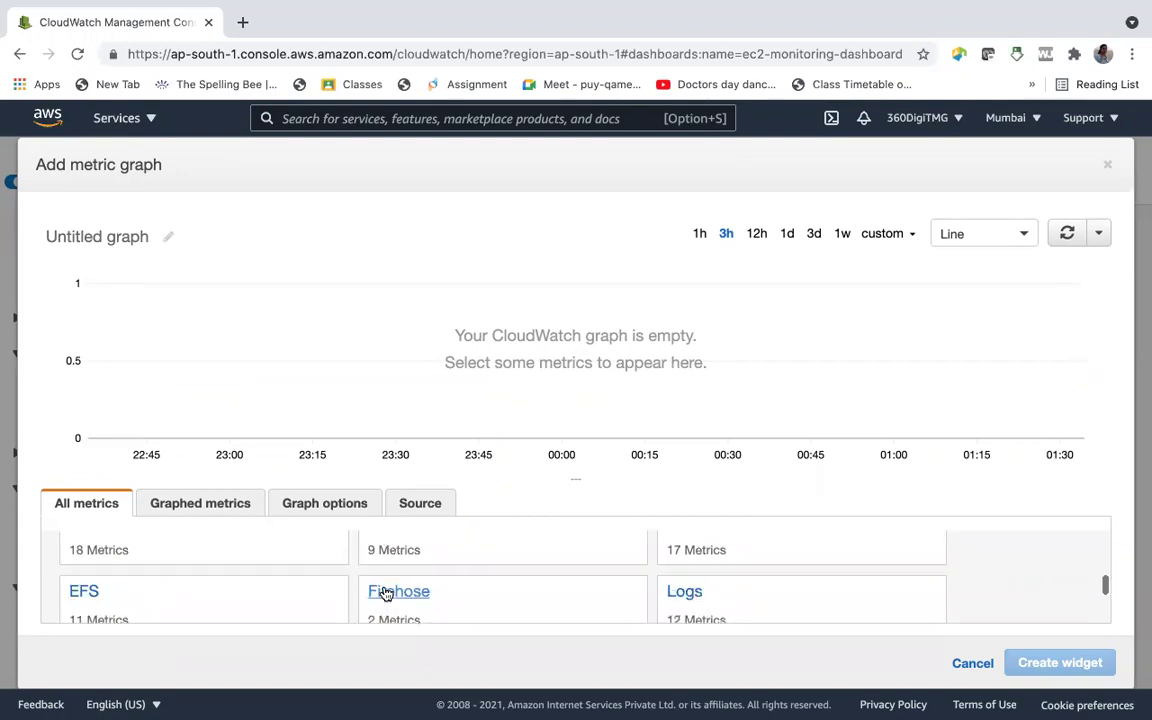
scroll(386, 593, down, 1)
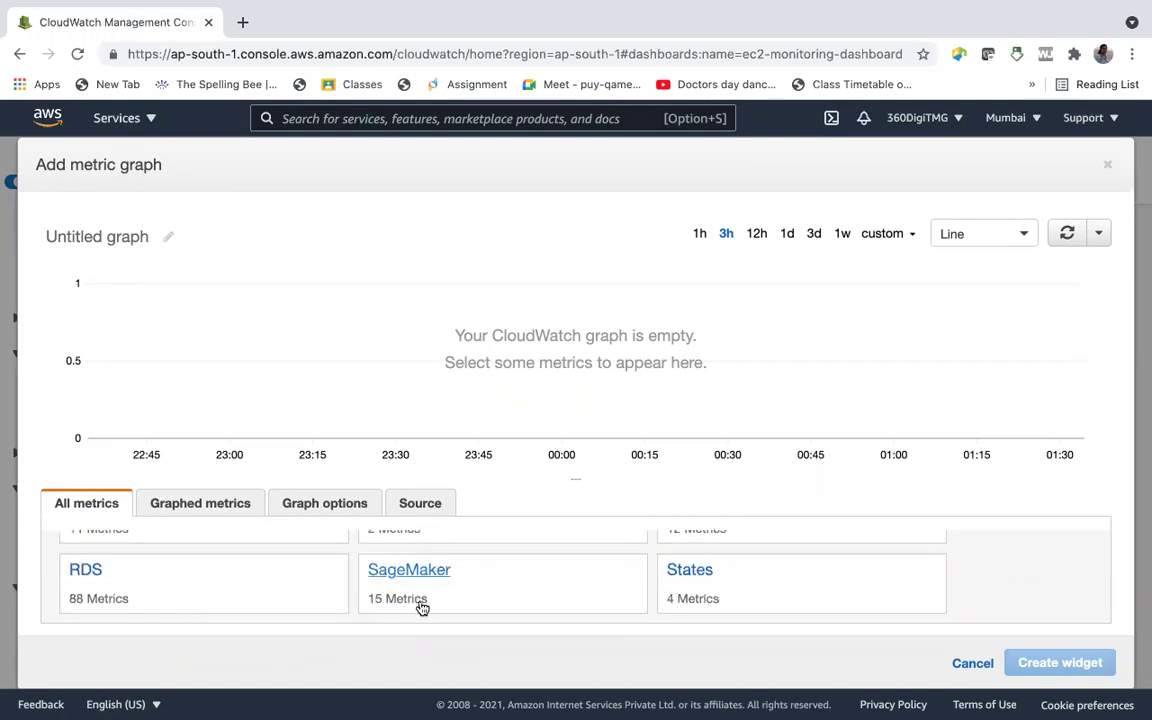
scroll(422, 608, down, 1)
scroll(422, 608, up, 2)
scroll(422, 608, down, 2)
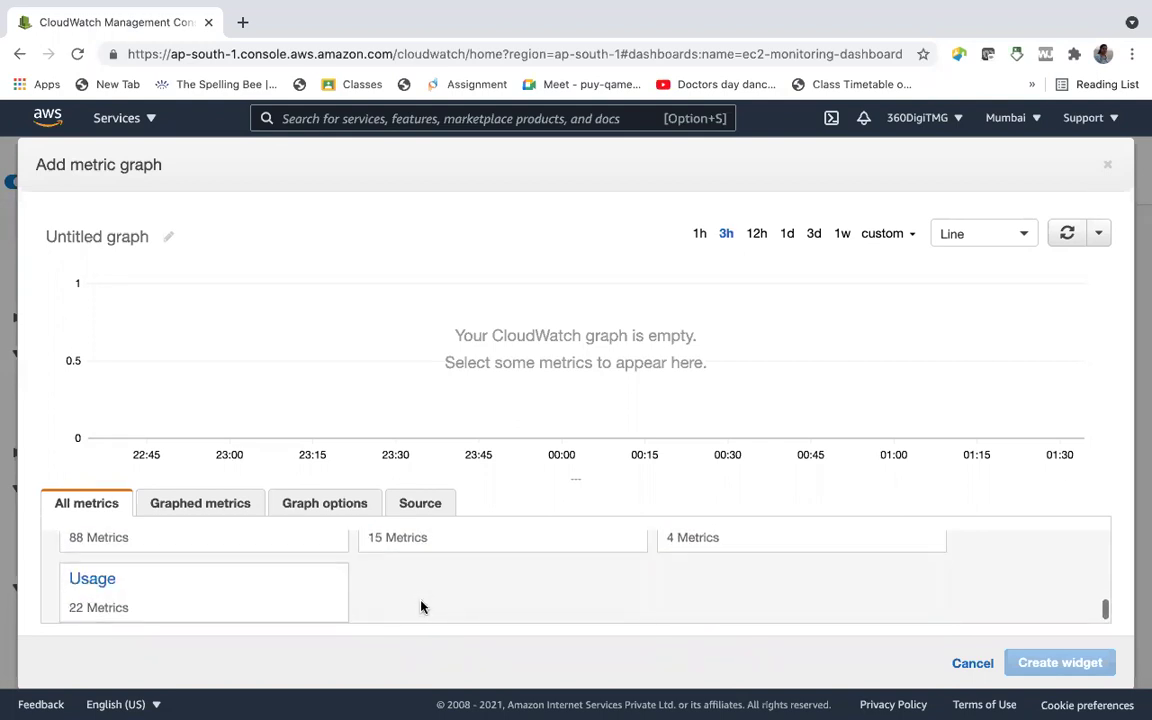
scroll(421, 607, up, 4)
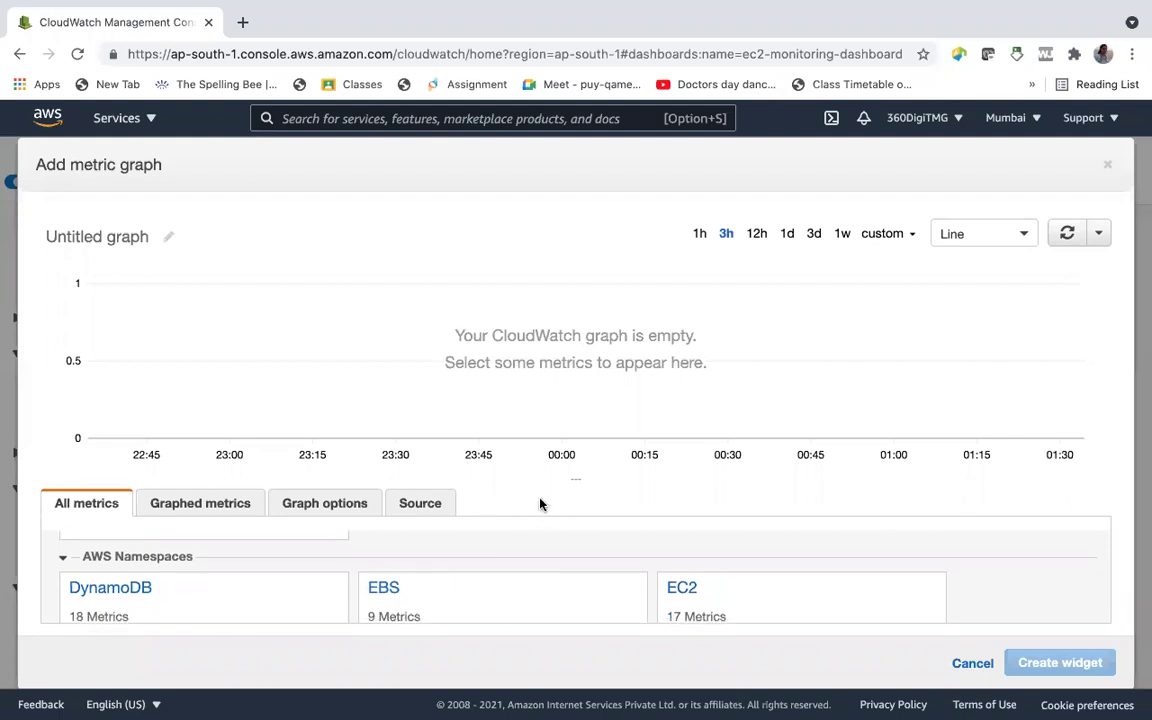
Open the EC2 Per-Instance Metrics and enlarge the metric list area.
drag(345, 589, 309, 597)
click(680, 578)
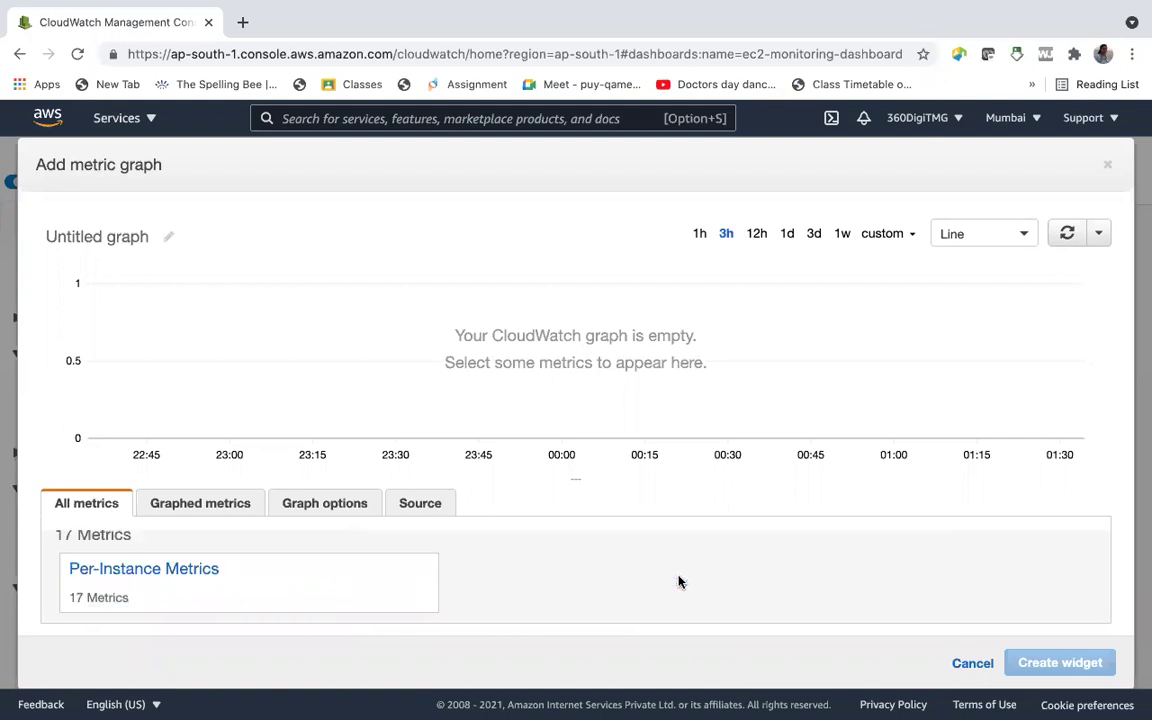
click(216, 584)
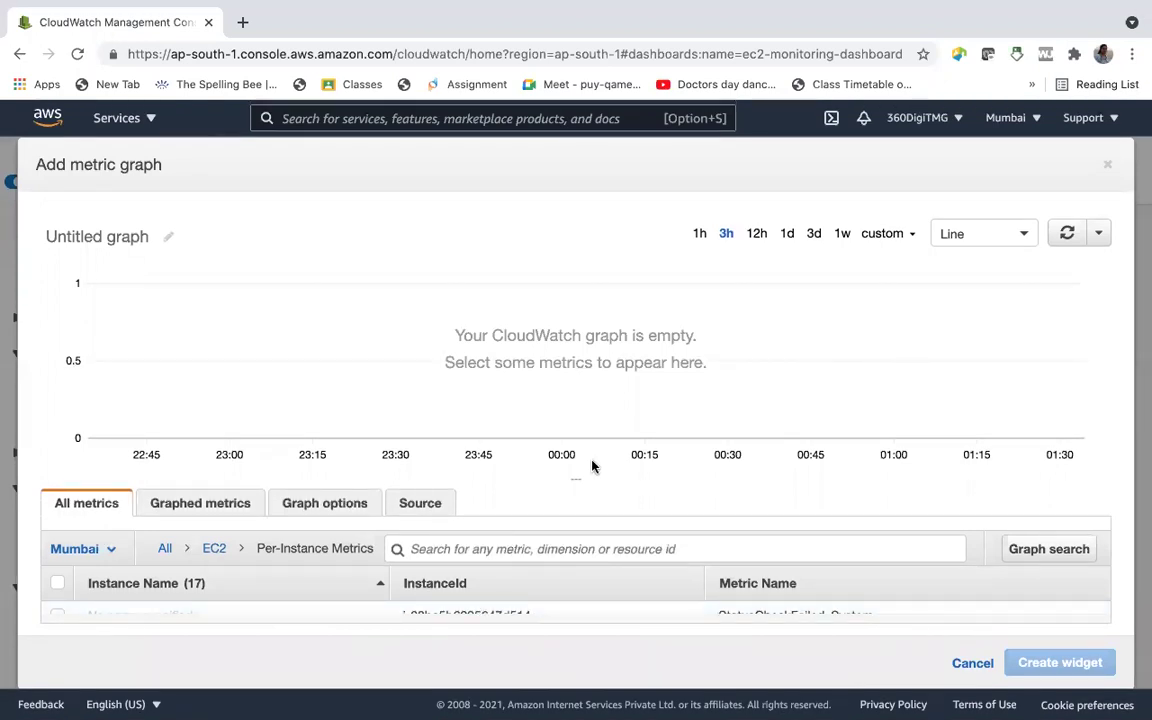
drag(571, 481, 566, 214)
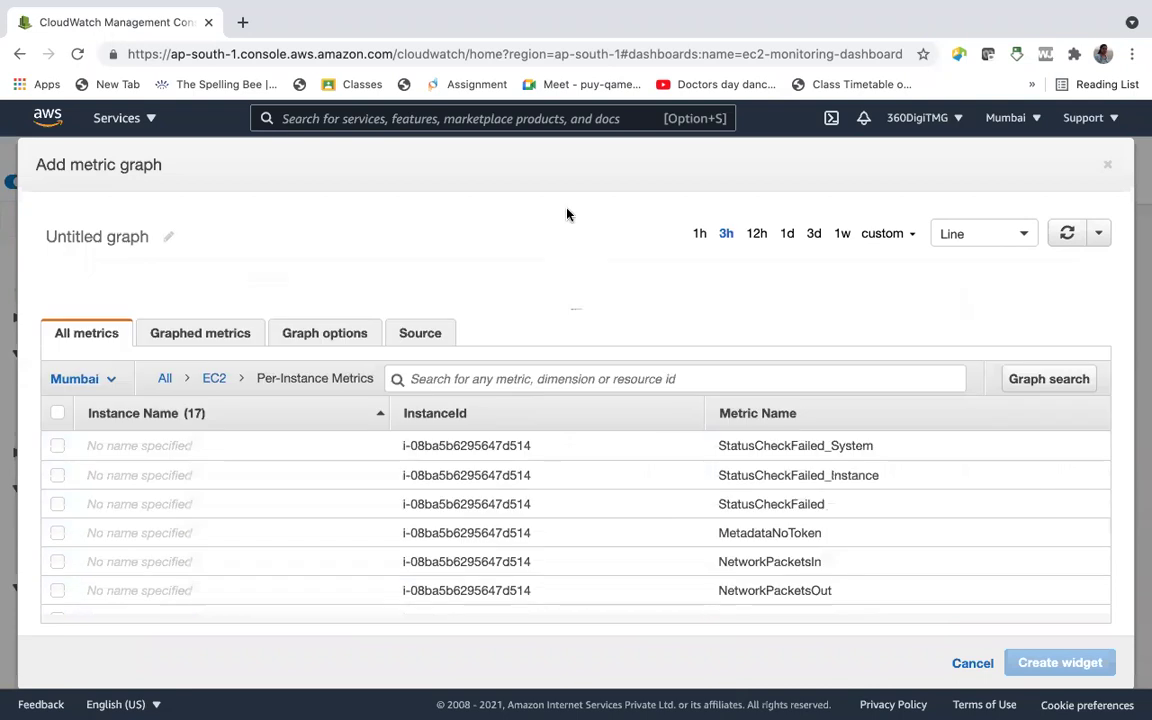
Select the instance's CPUUtilization metric from the per-instance list and create the widget.
scroll(566, 514, down, 2)
scroll(566, 514, up, 2)
scroll(566, 516, down, 5)
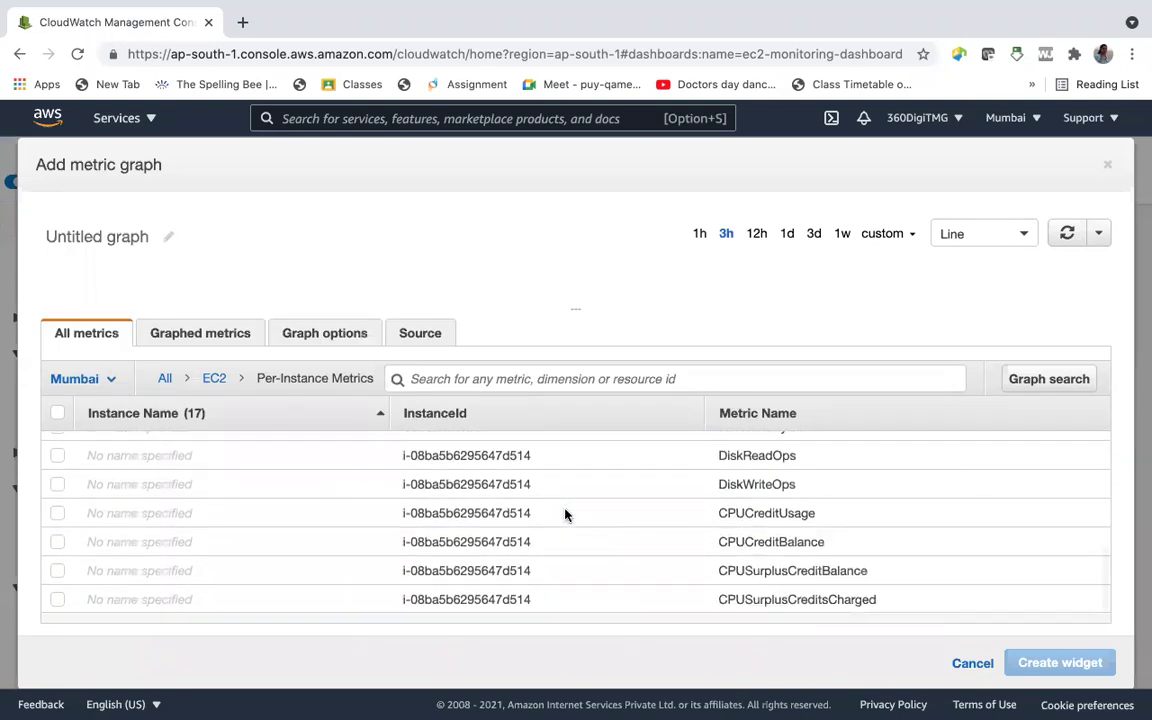
scroll(596, 488, up, 2)
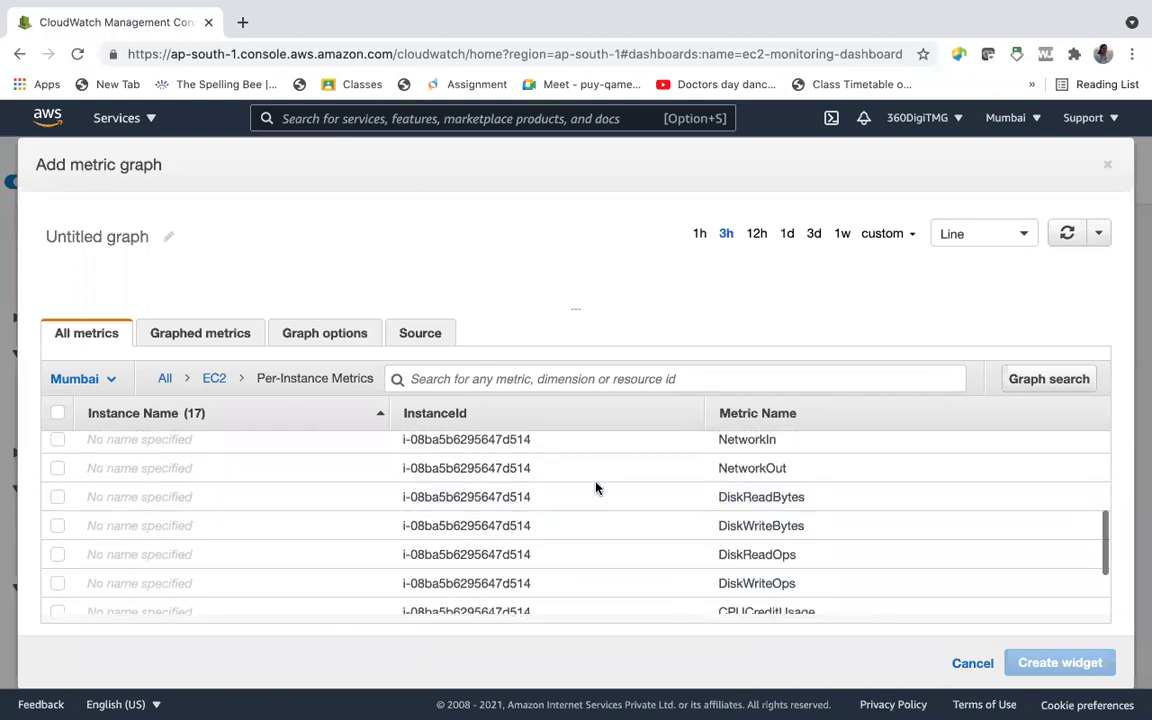
scroll(596, 488, up, 3)
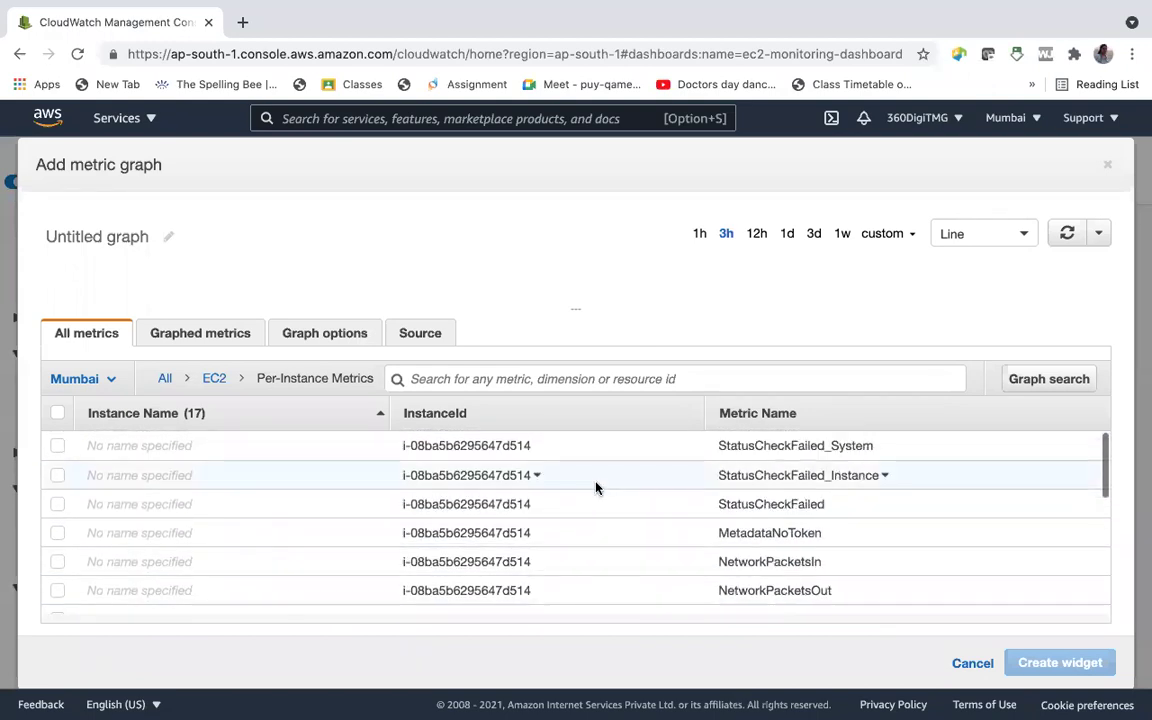
scroll(596, 488, down, 1)
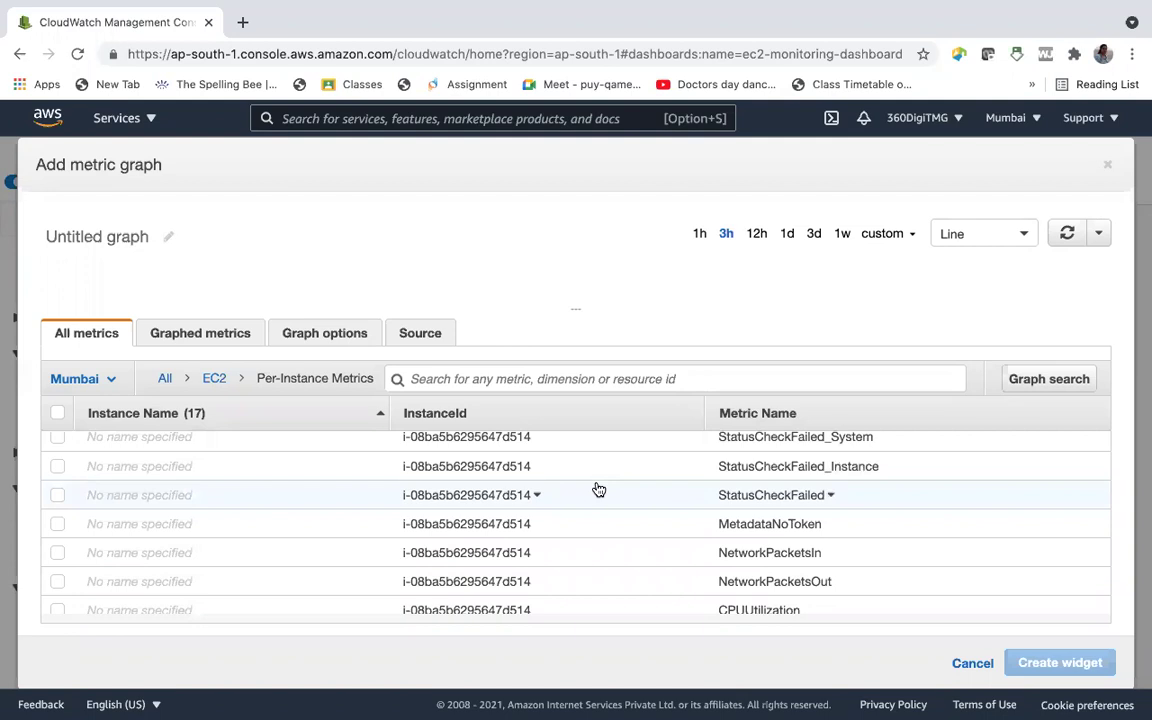
scroll(598, 489, down, 5)
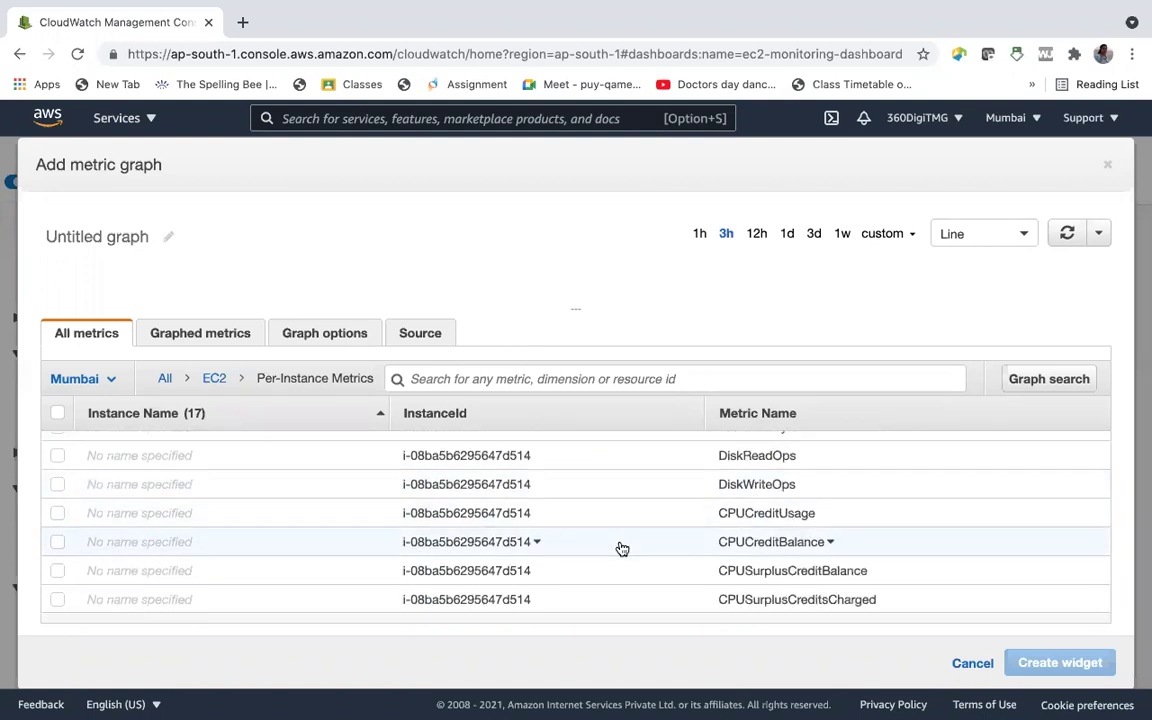
scroll(620, 548, up, 2)
scroll(618, 546, up, 3)
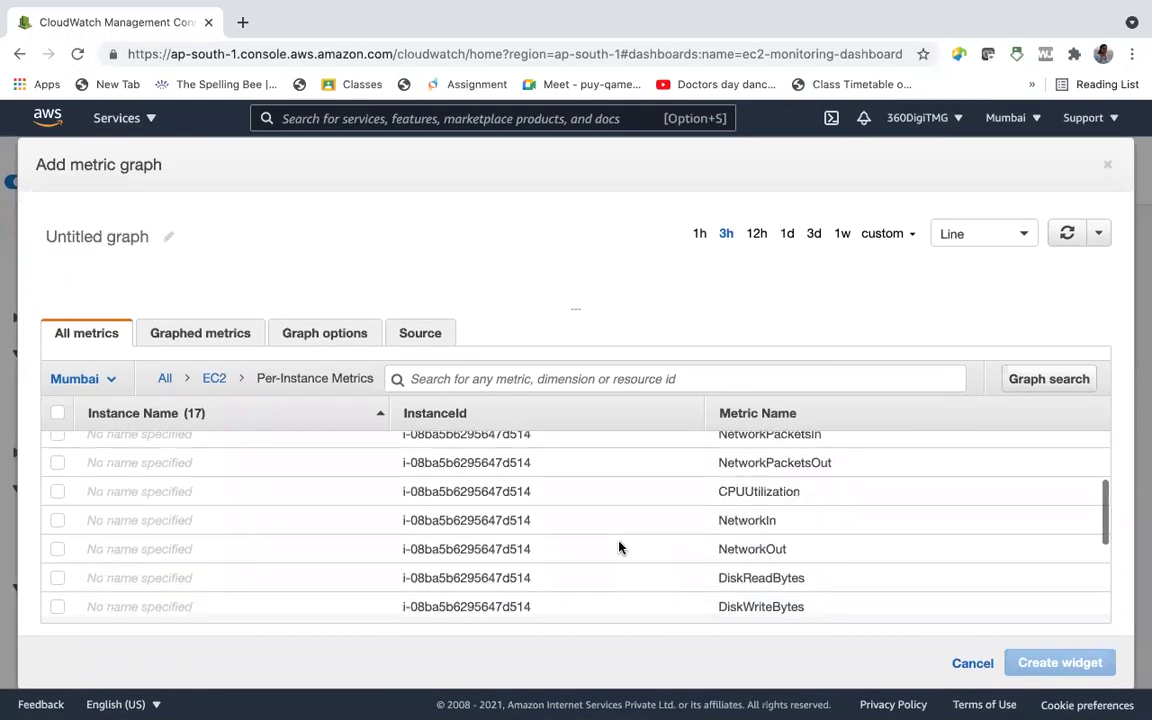
click(59, 530)
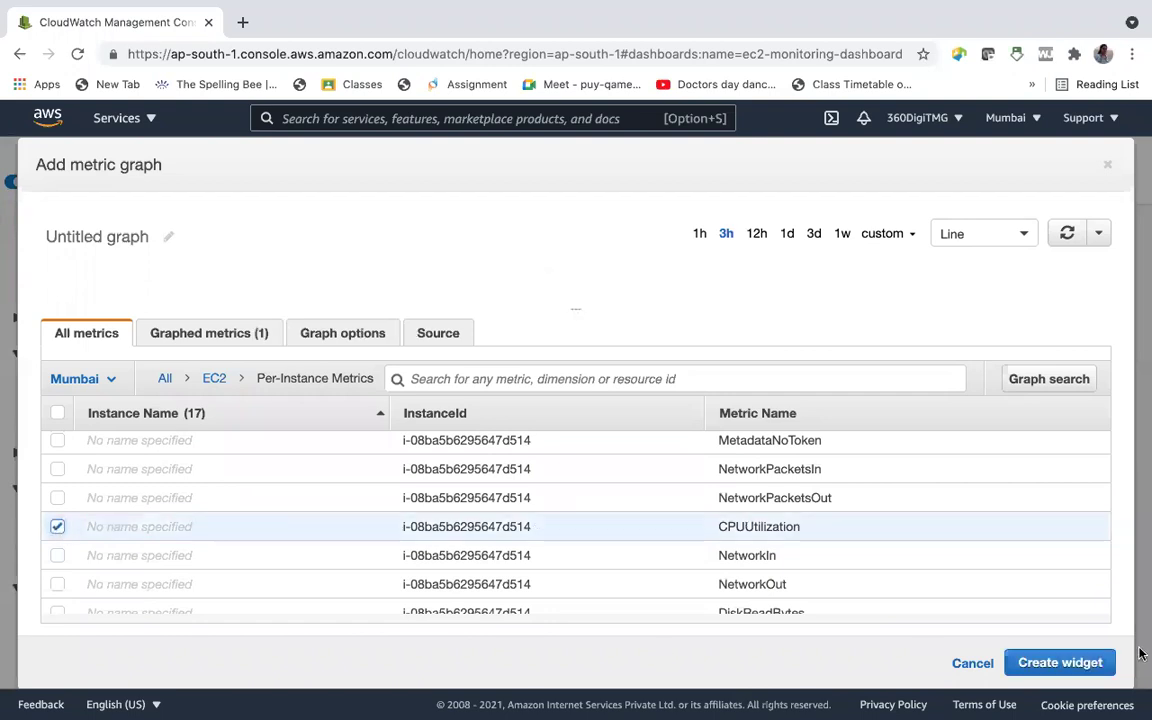
click(1045, 660)
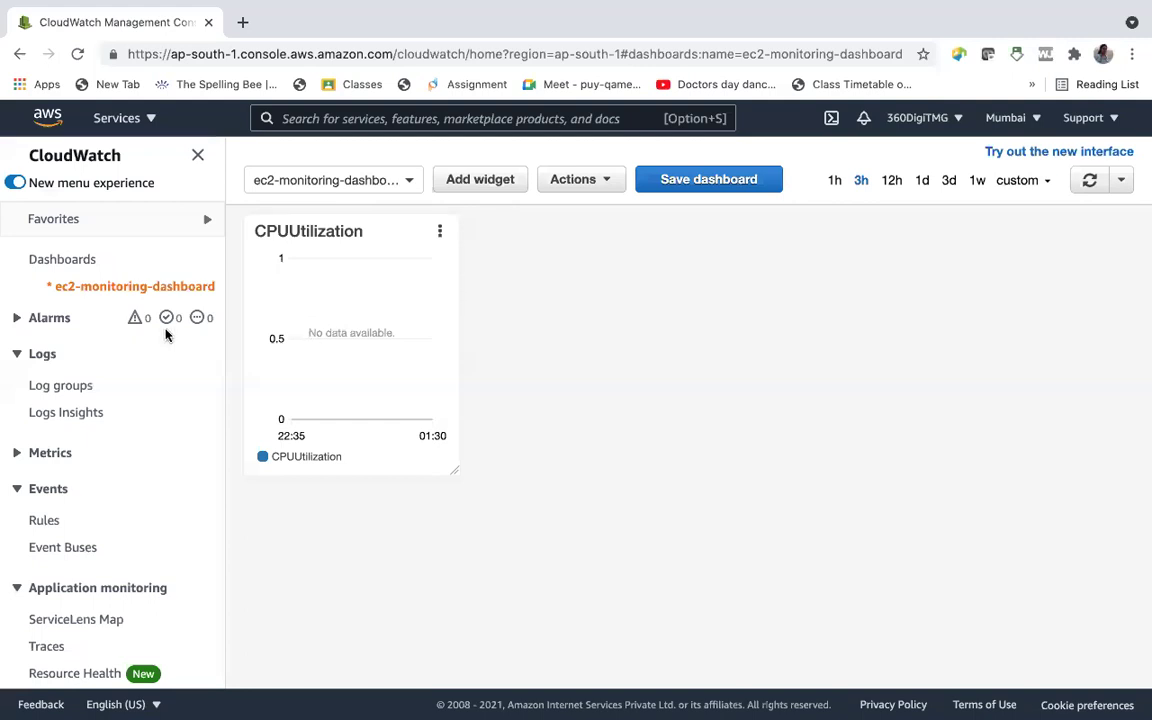
View the CloudWatch alarms that are in alarm state and the list of log groups.
click(49, 318)
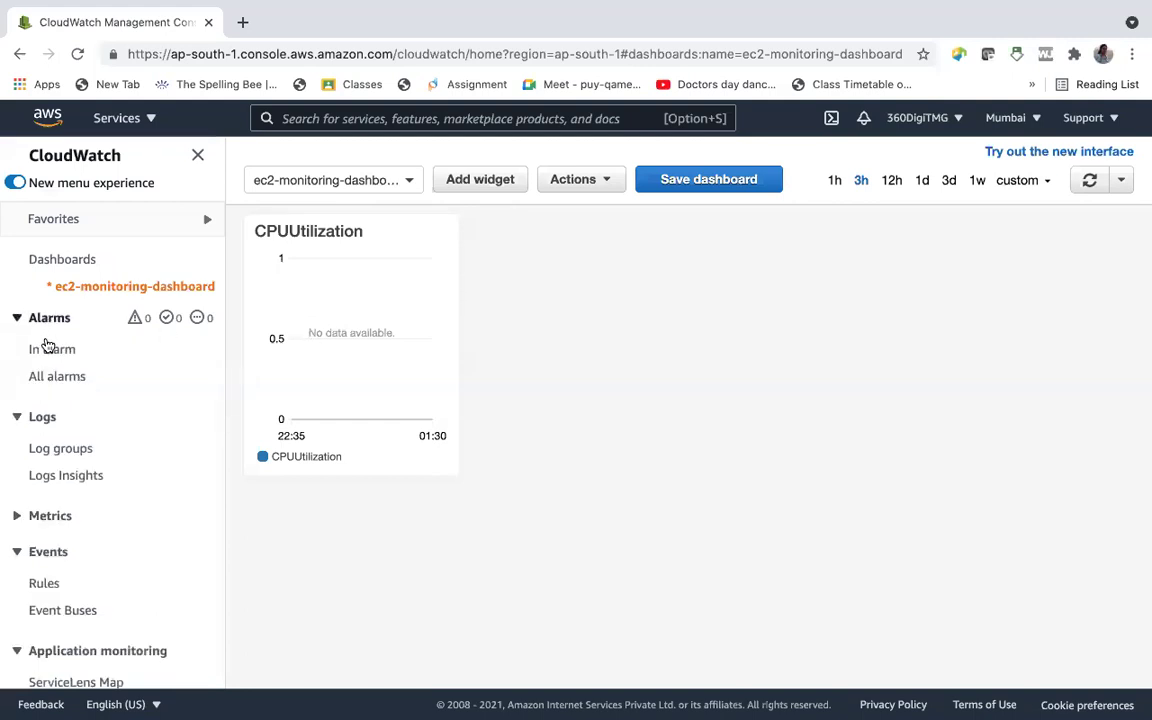
click(49, 349)
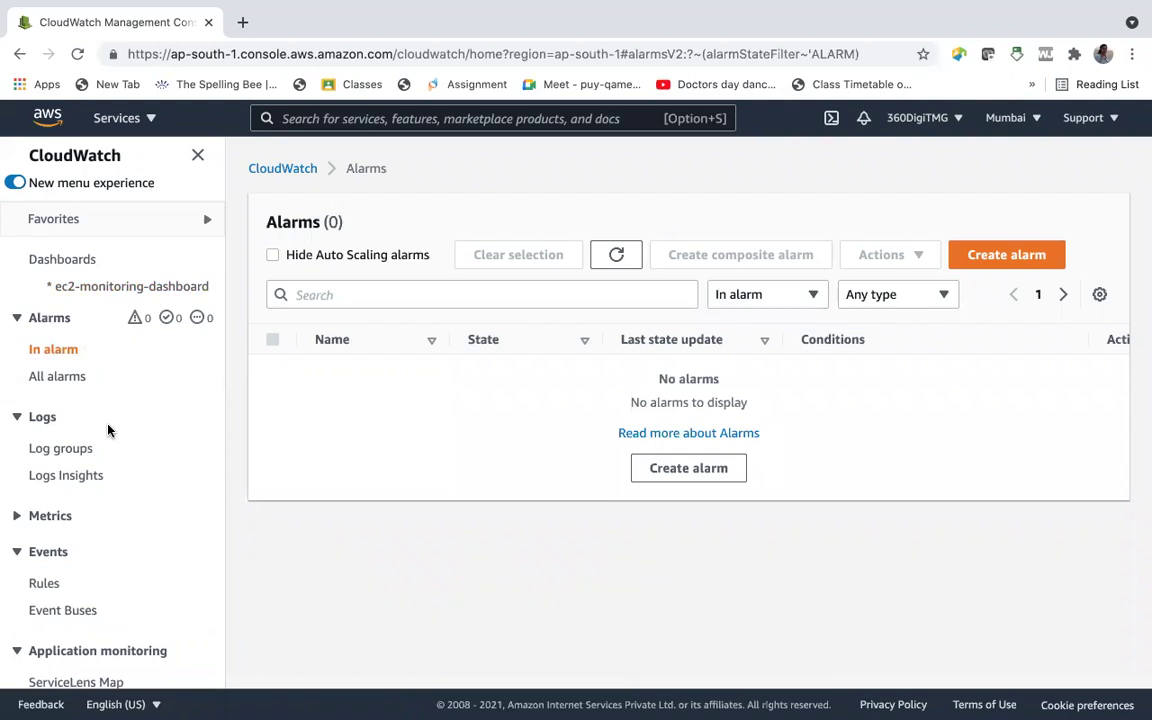
click(66, 454)
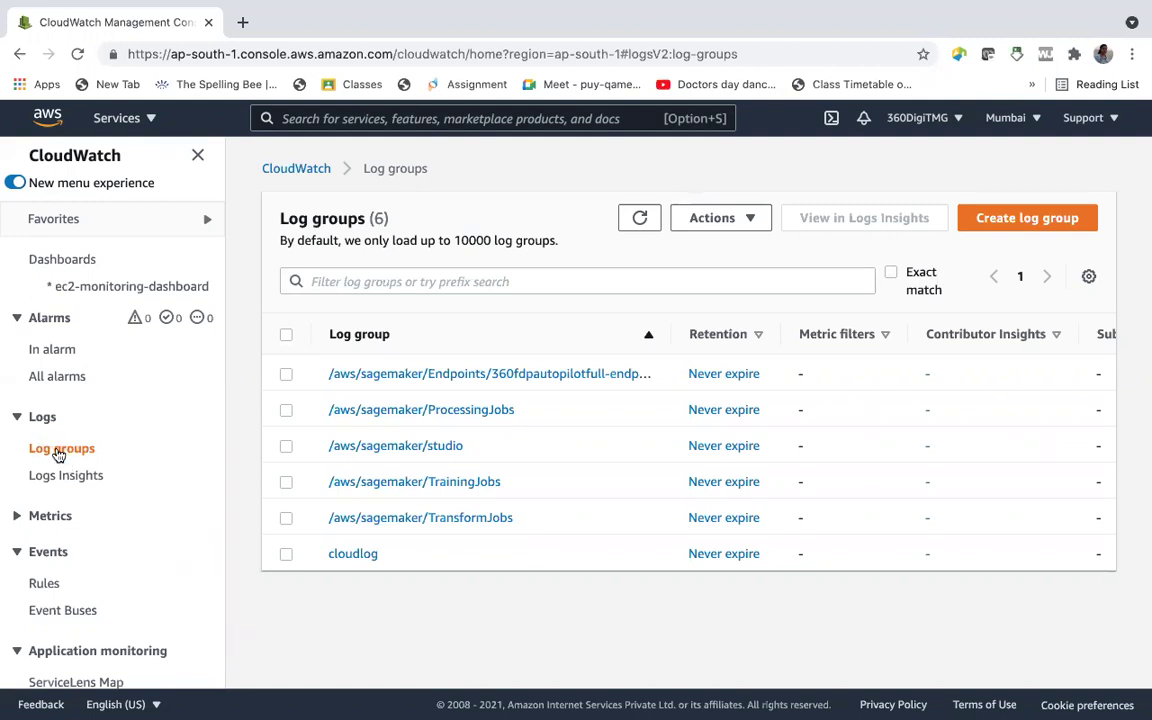
Search for the cloudtrail service and open the CloudTrail dashboard.
click(378, 120)
text(c)
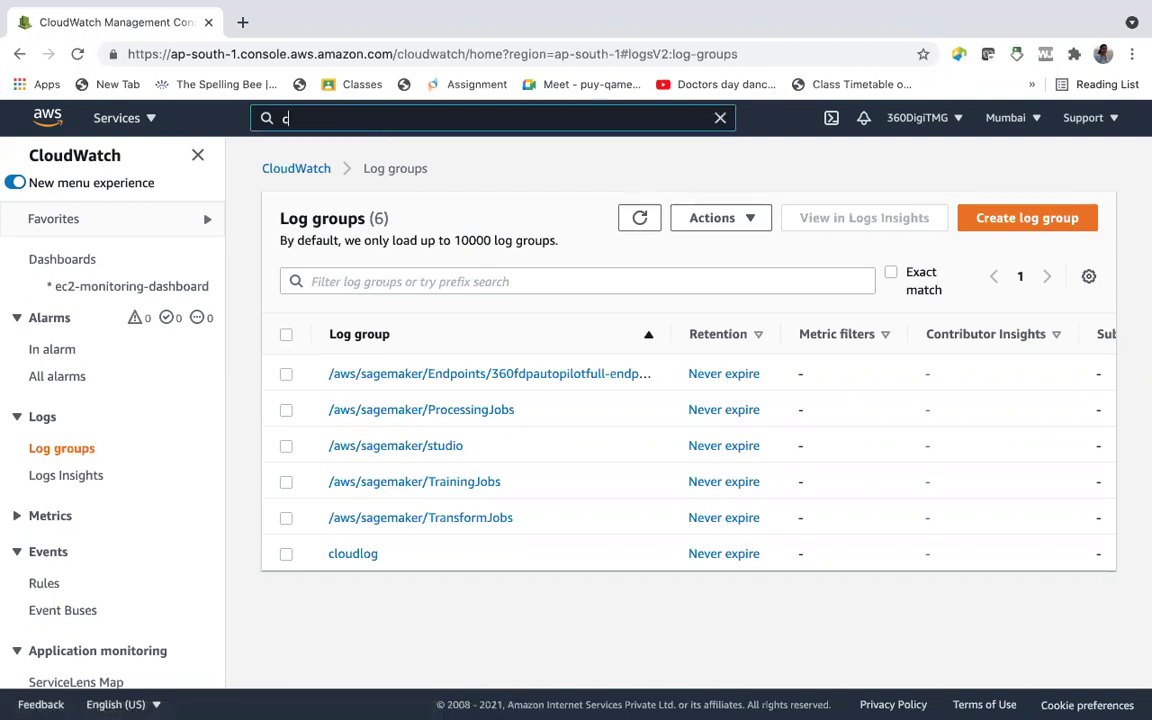
text(loudtra)
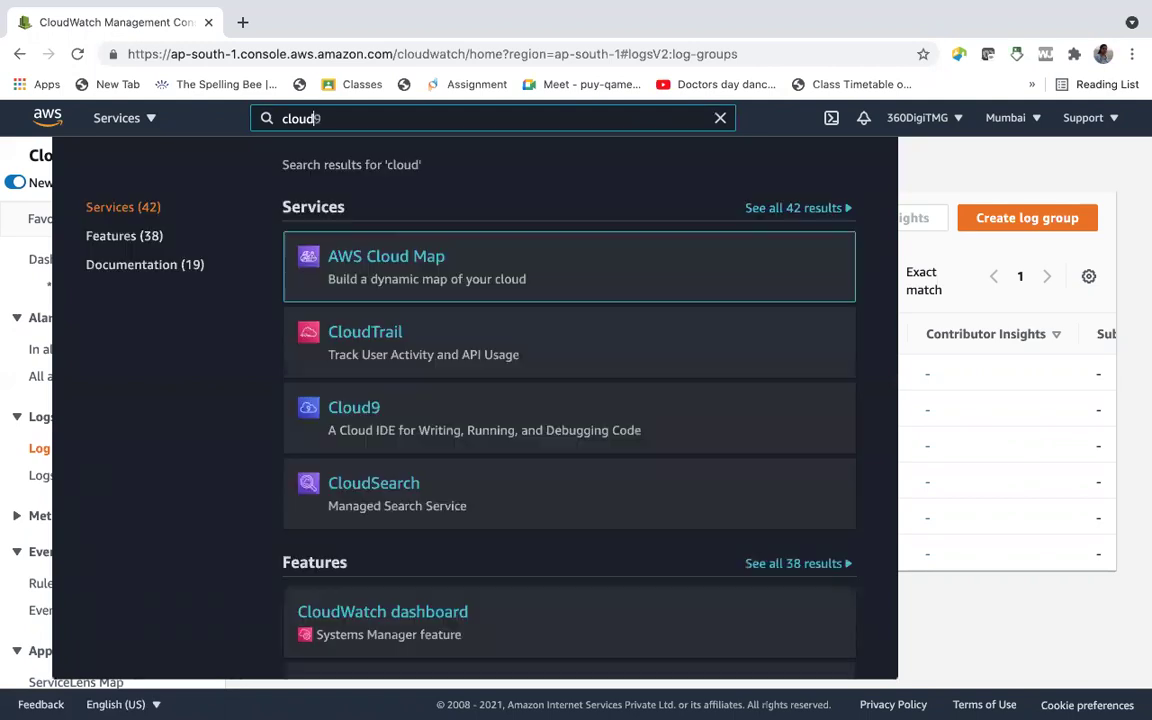
text(il)
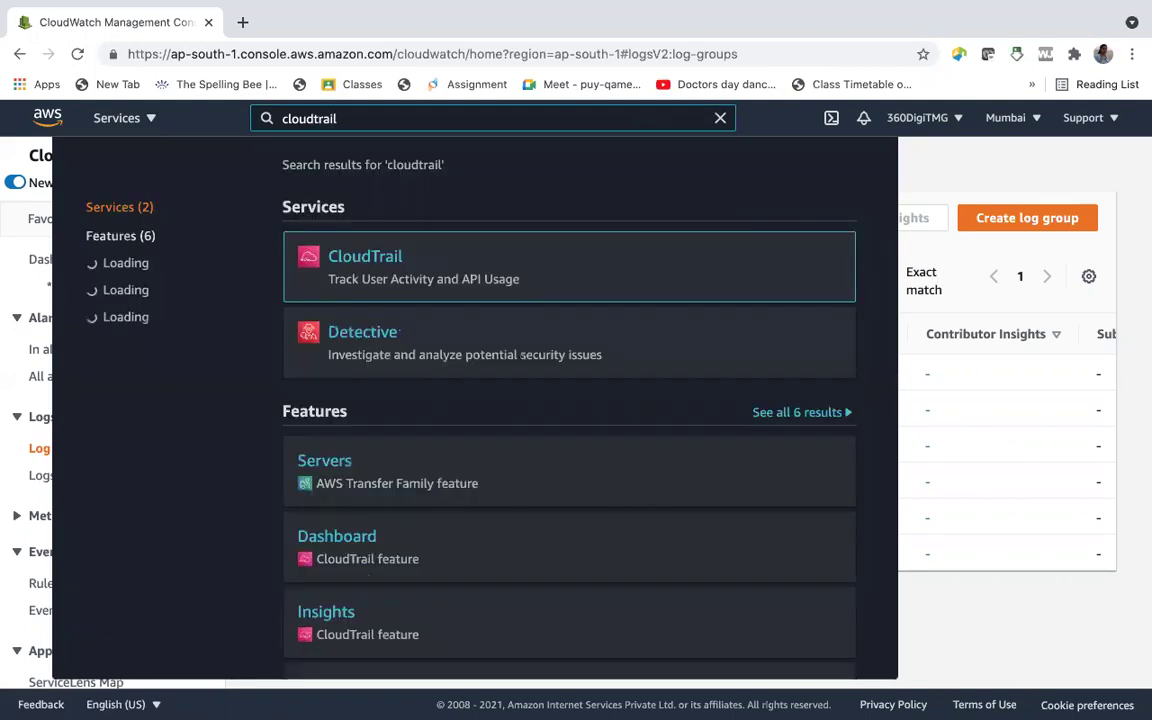
mouse_move(372, 256)
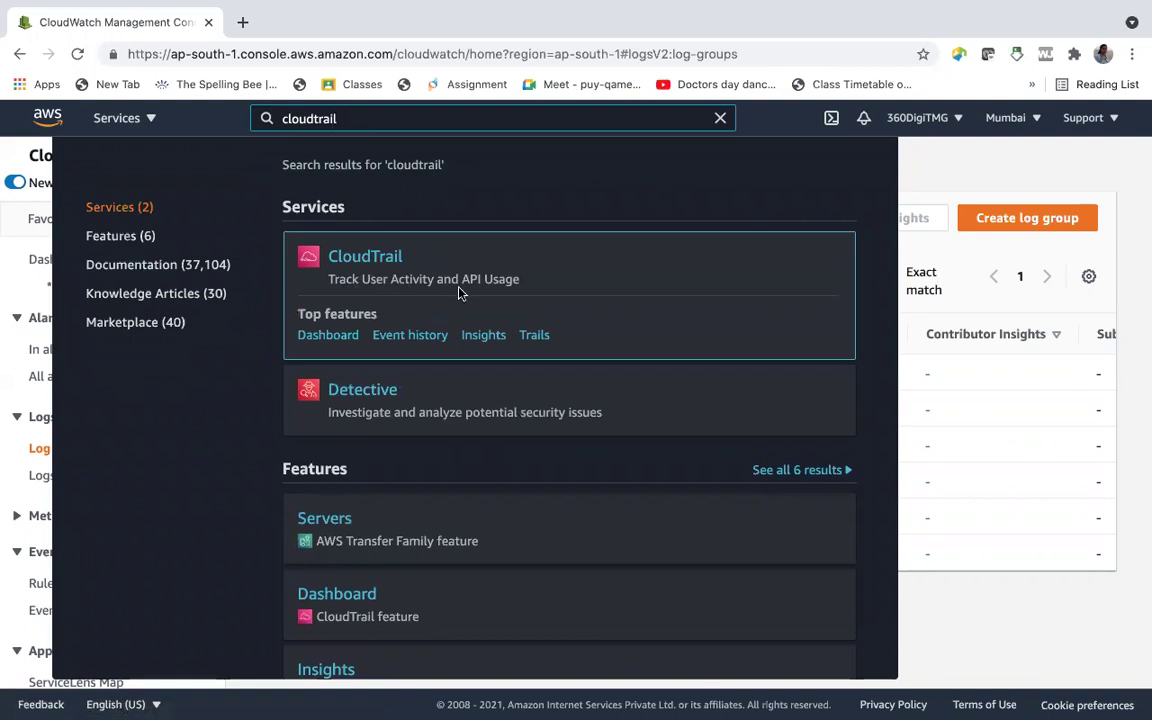
click(372, 259)
click(729, 259)
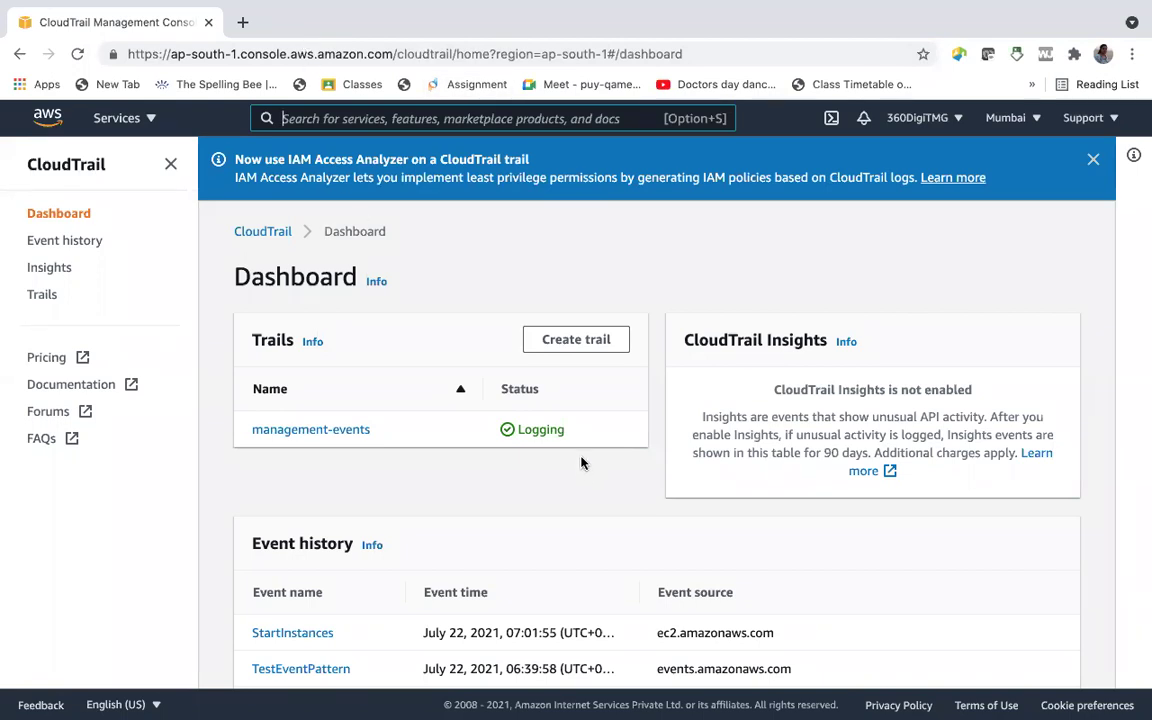
Open the CloudTrail event history and examine the recorded events with their times, user names and sources.
click(45, 241)
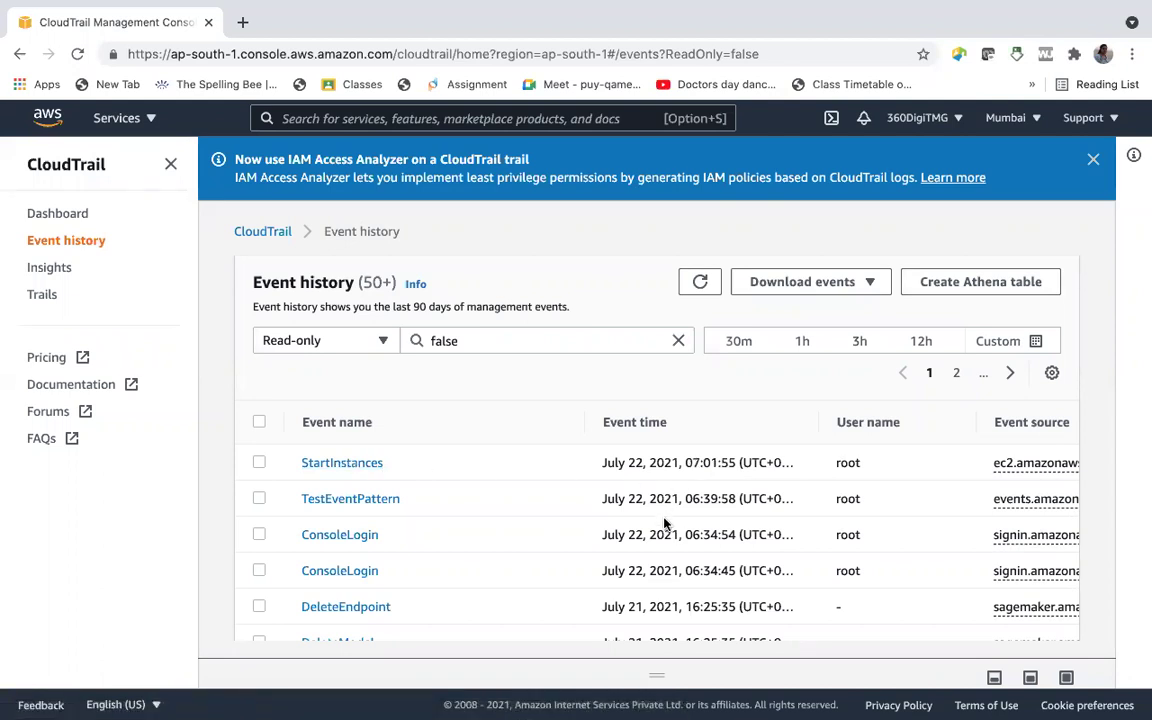
scroll(669, 567, down, 1)
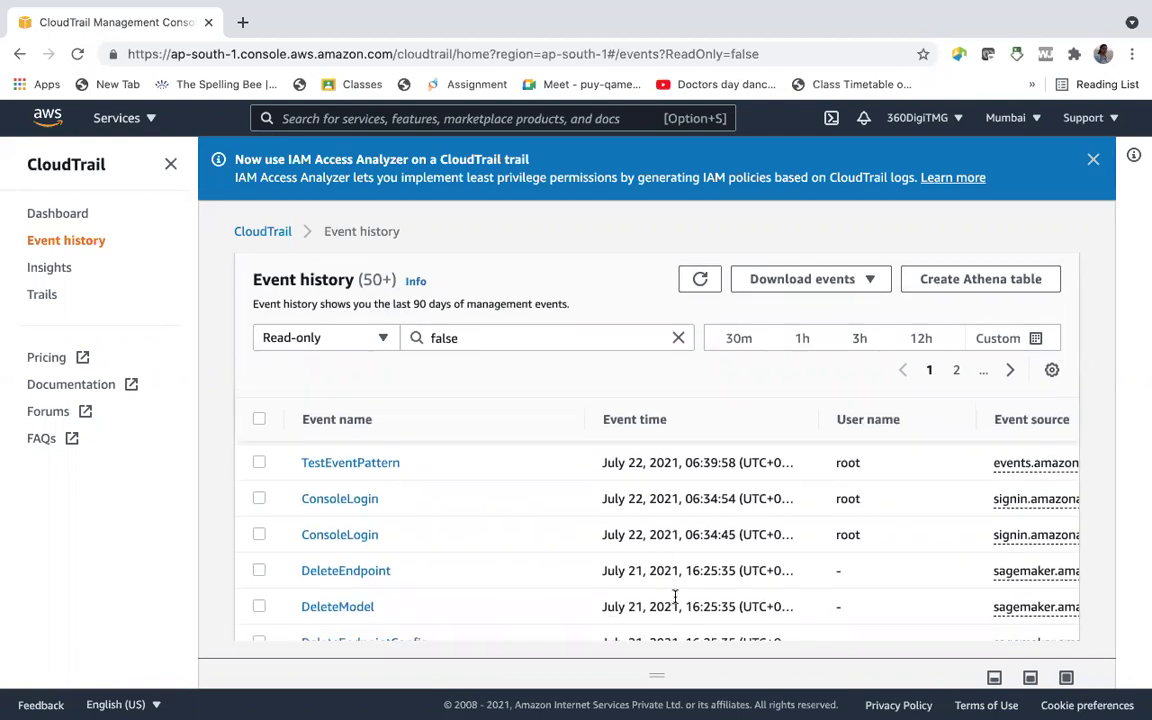
scroll(679, 597, down, 4)
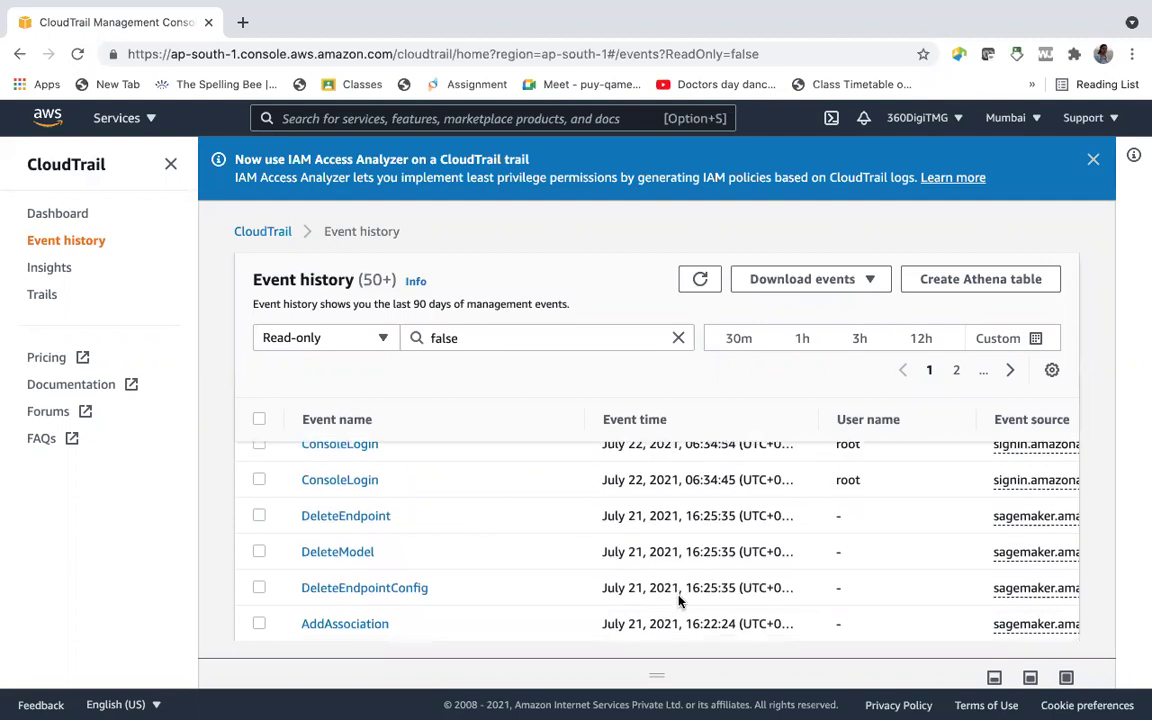
scroll(679, 597, up, 5)
scroll(815, 488, right, 3)
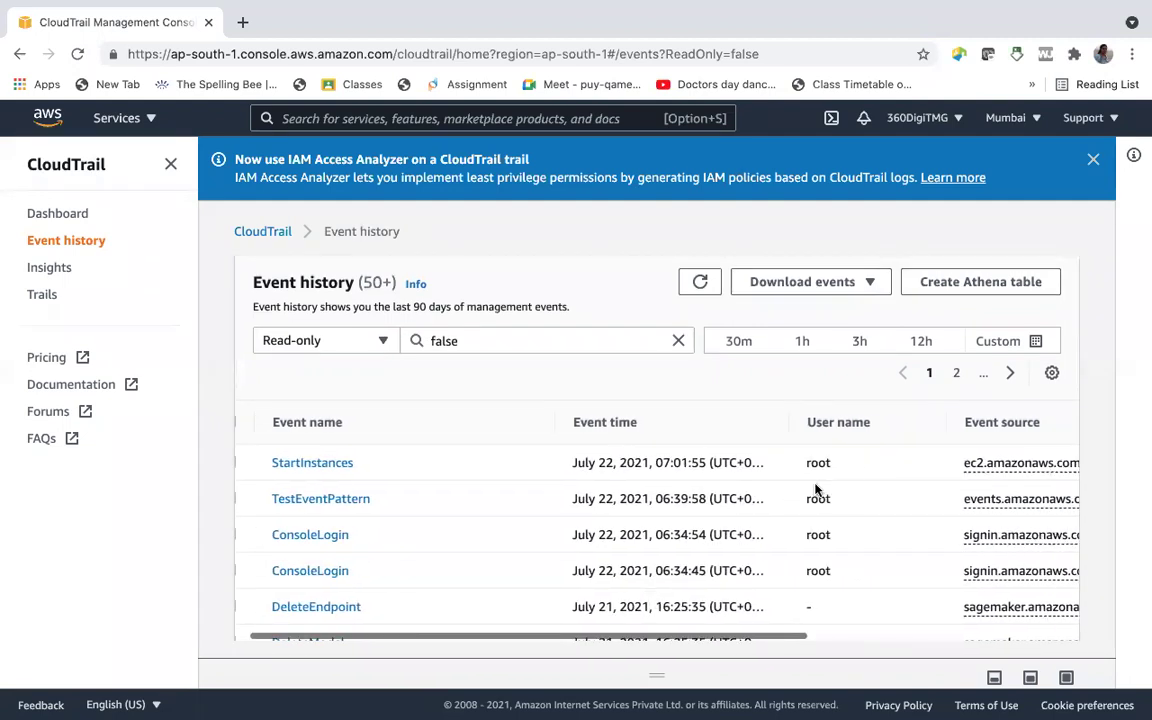
Examine the event source, resource type and resource name columns of the recorded events in the event history.
scroll(815, 488, right, 3)
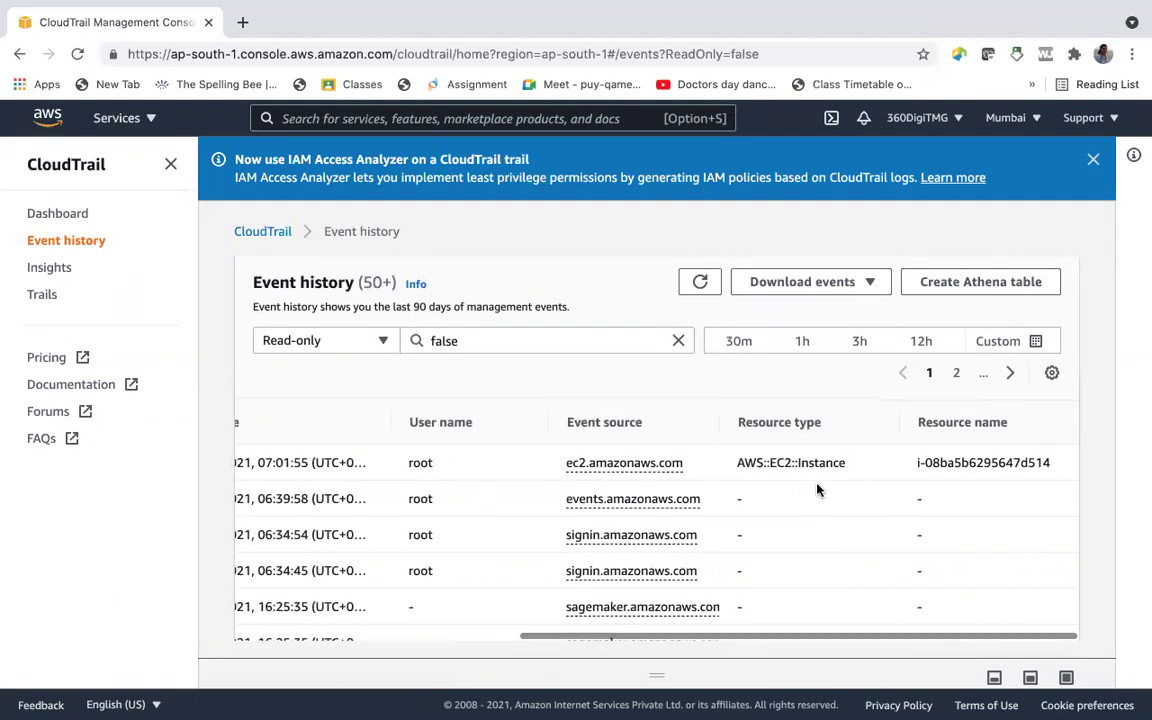
scroll(817, 489, left, 6)
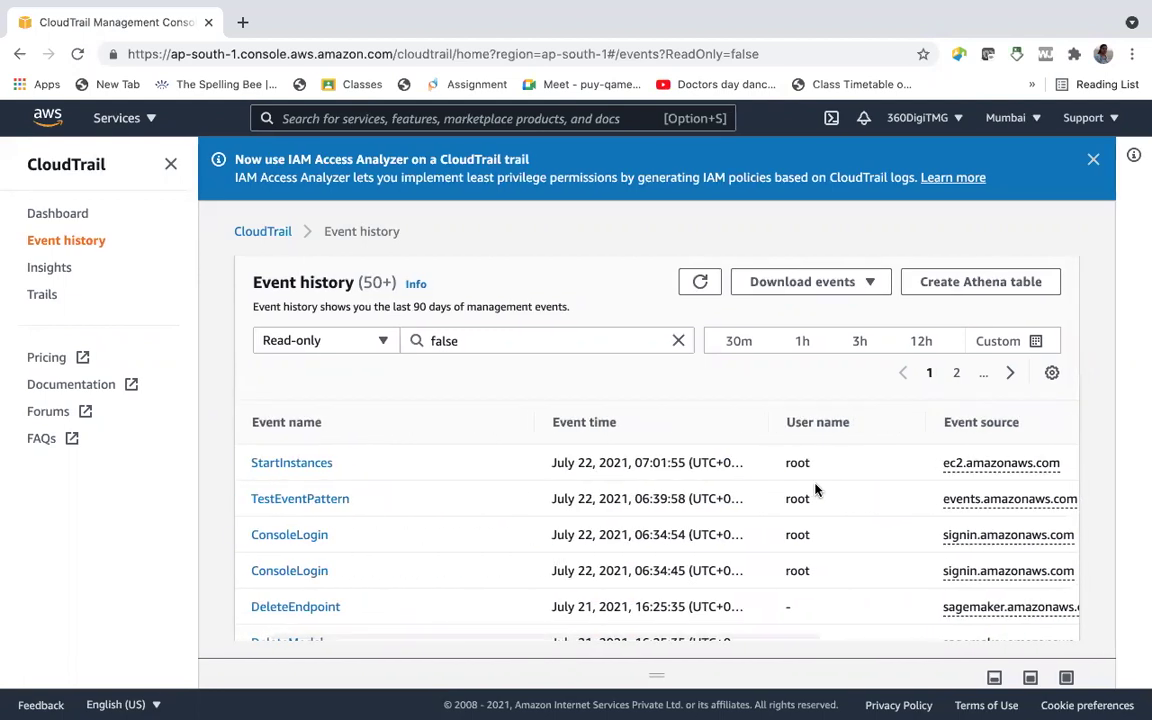
scroll(810, 255, down, 1)
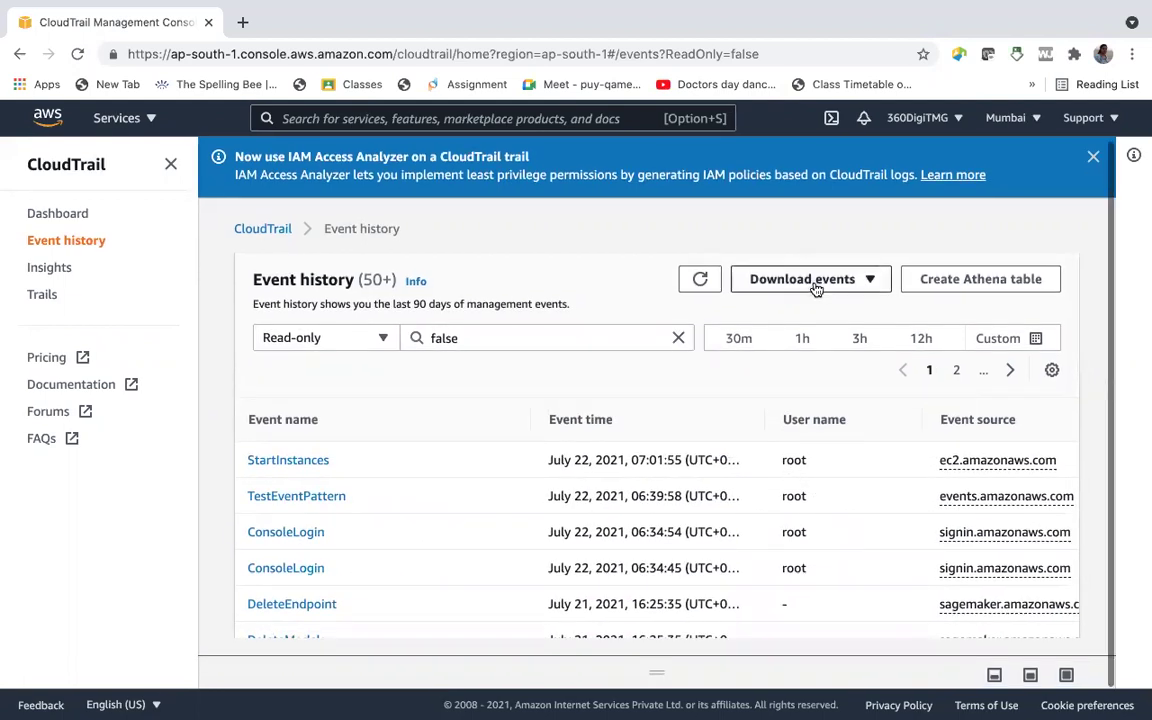
scroll(411, 334, down, 1)
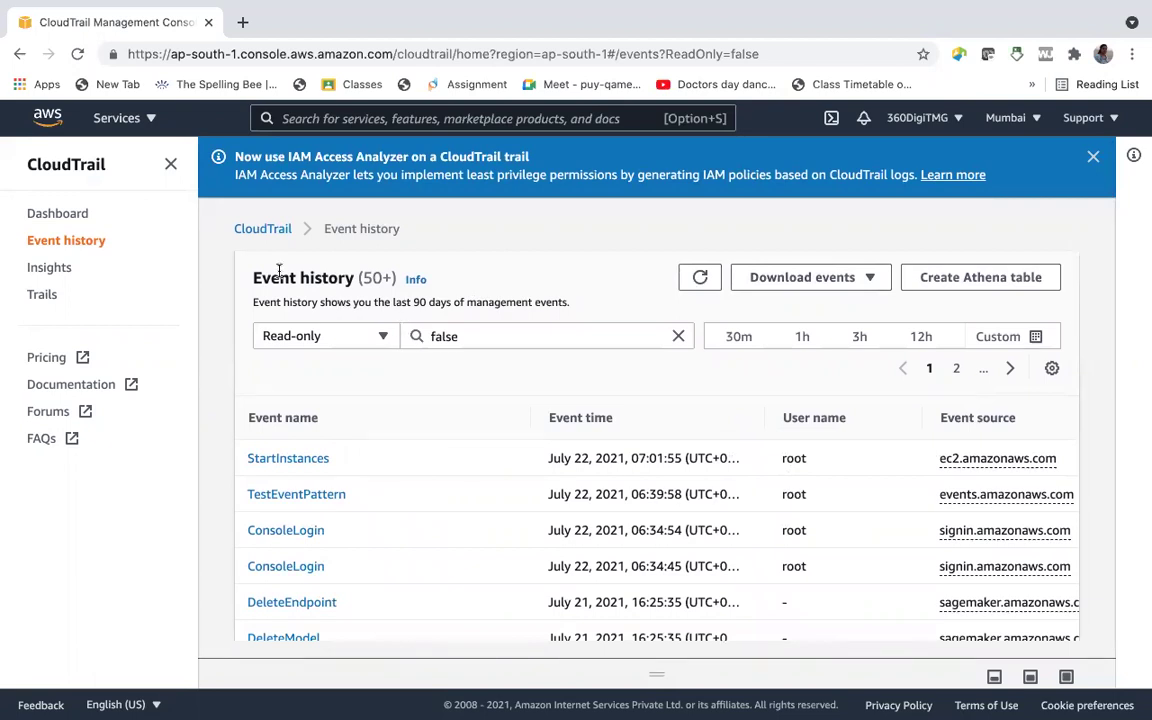
Open the CloudTrail dashboard, preview the trail creation form and return to the dashboard.
click(253, 230)
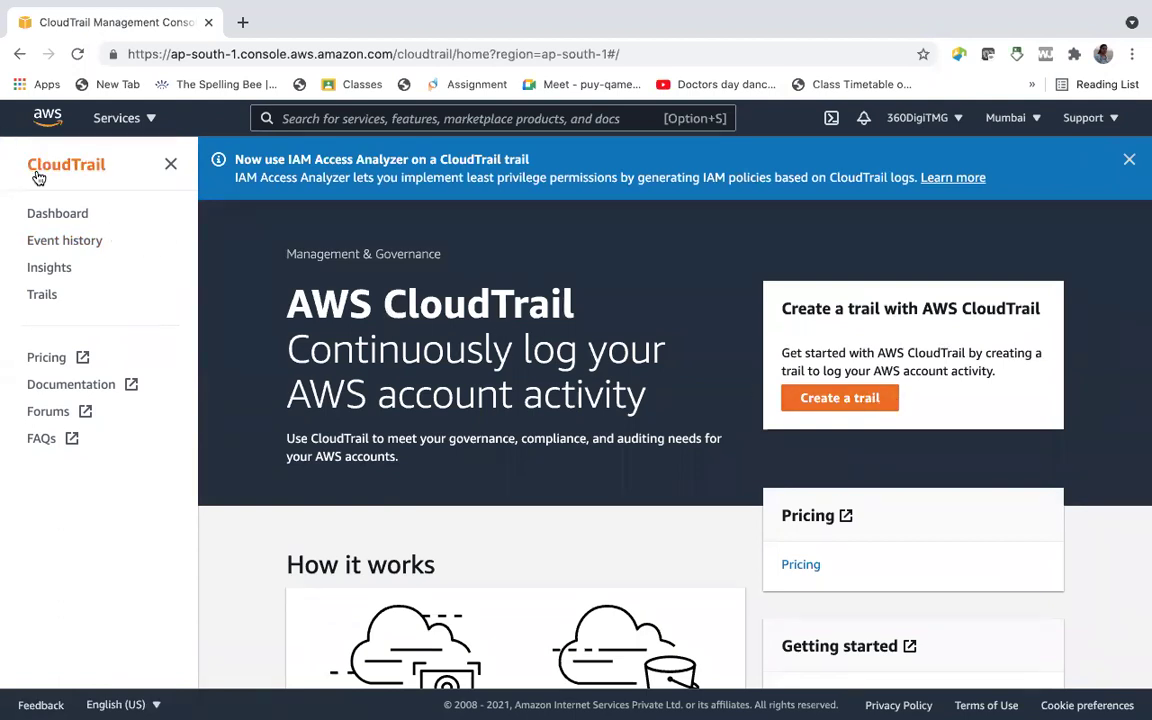
click(57, 216)
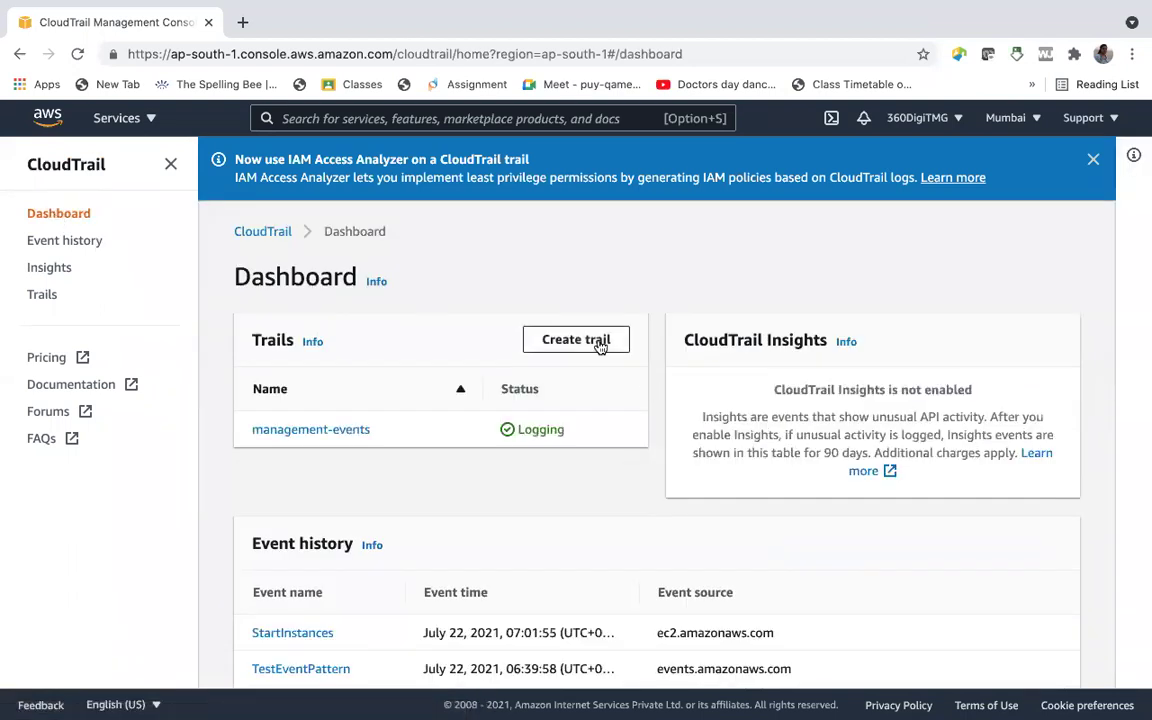
click(599, 342)
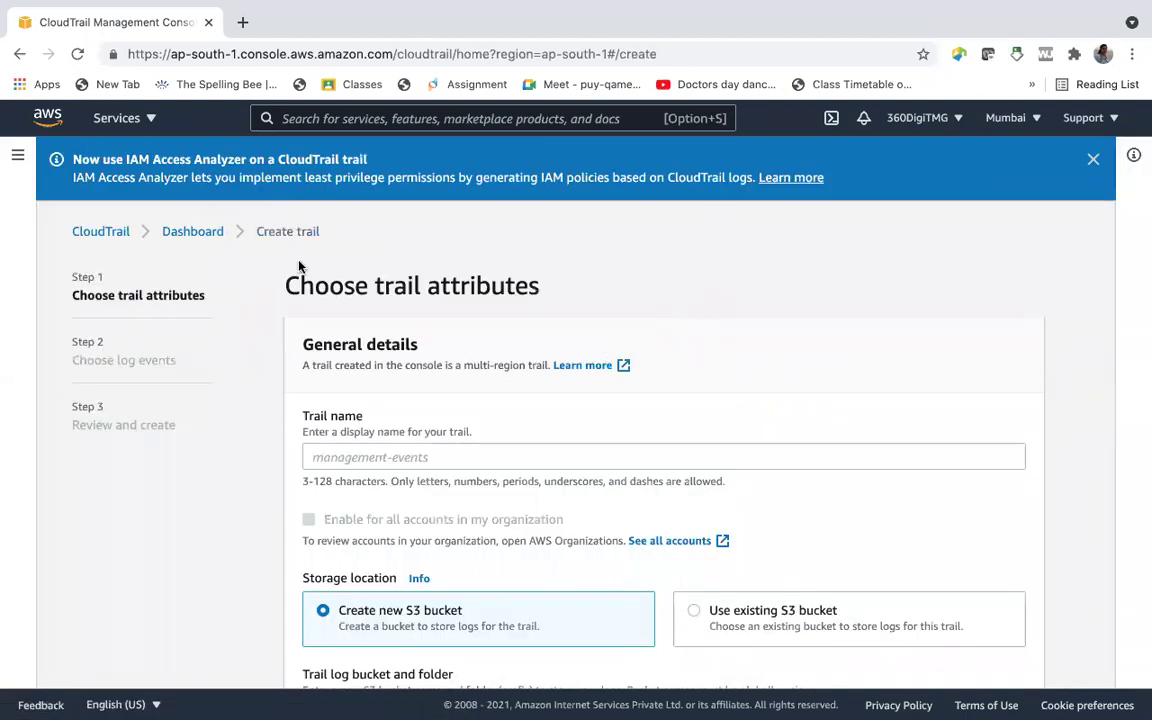
click(20, 53)
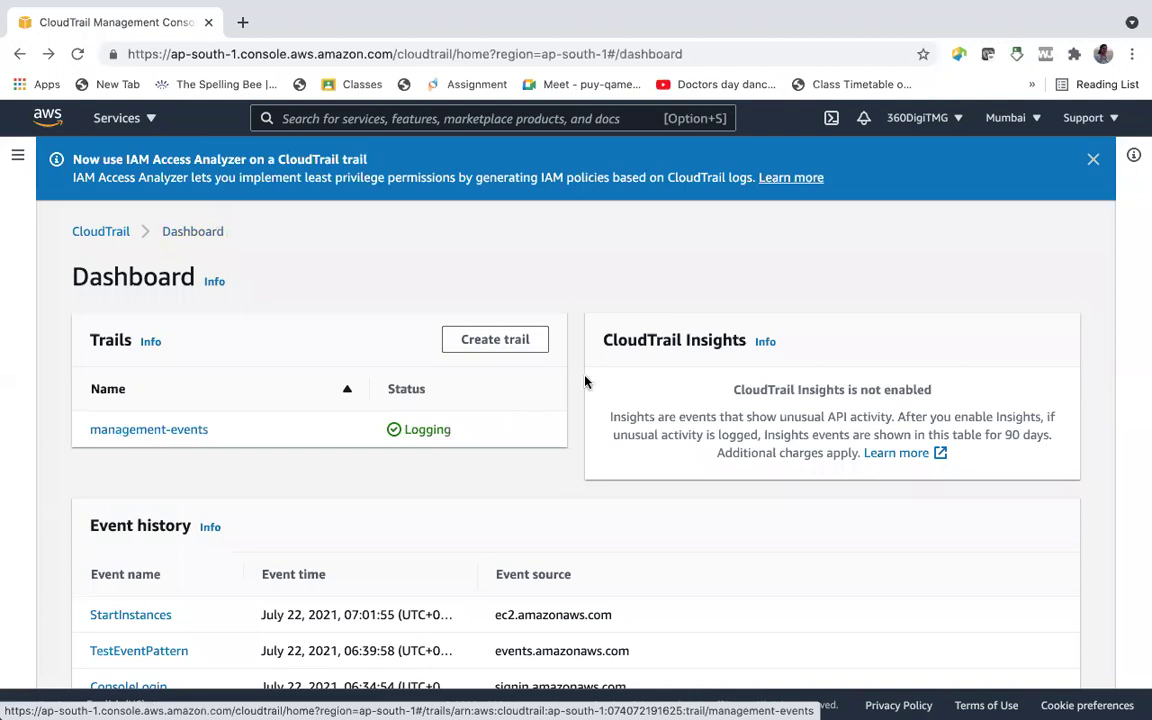
Start creating a new trail from the dashboard and name it managementevents2.
click(522, 338)
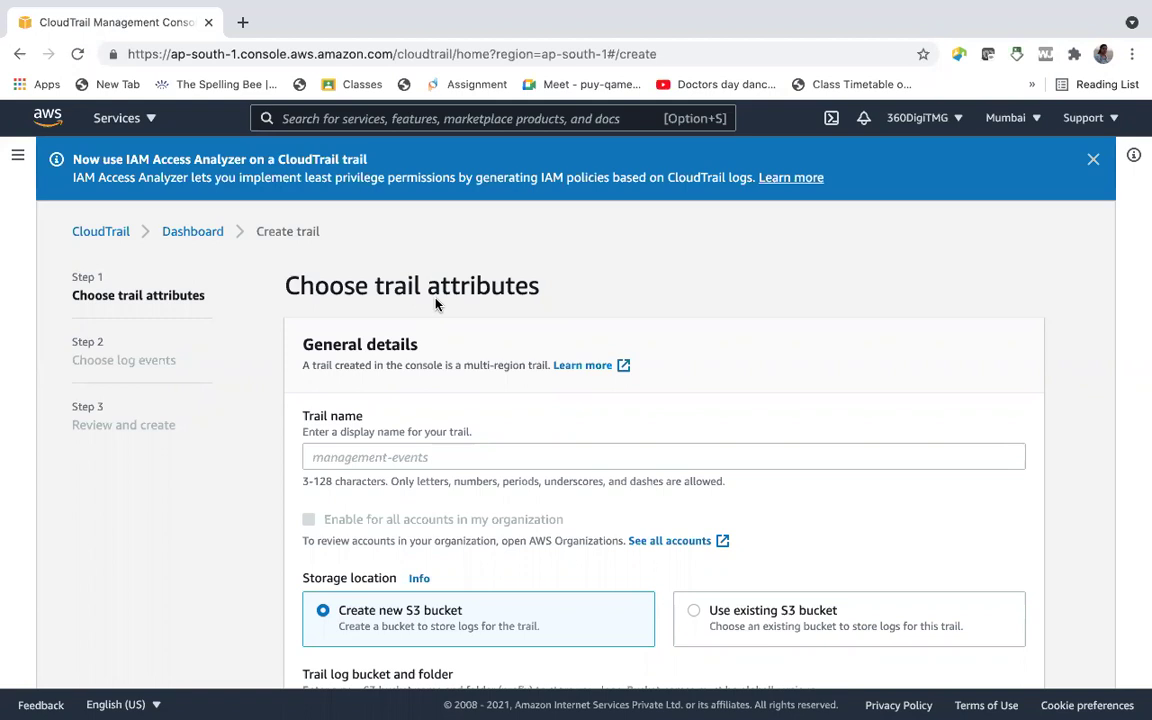
click(389, 456)
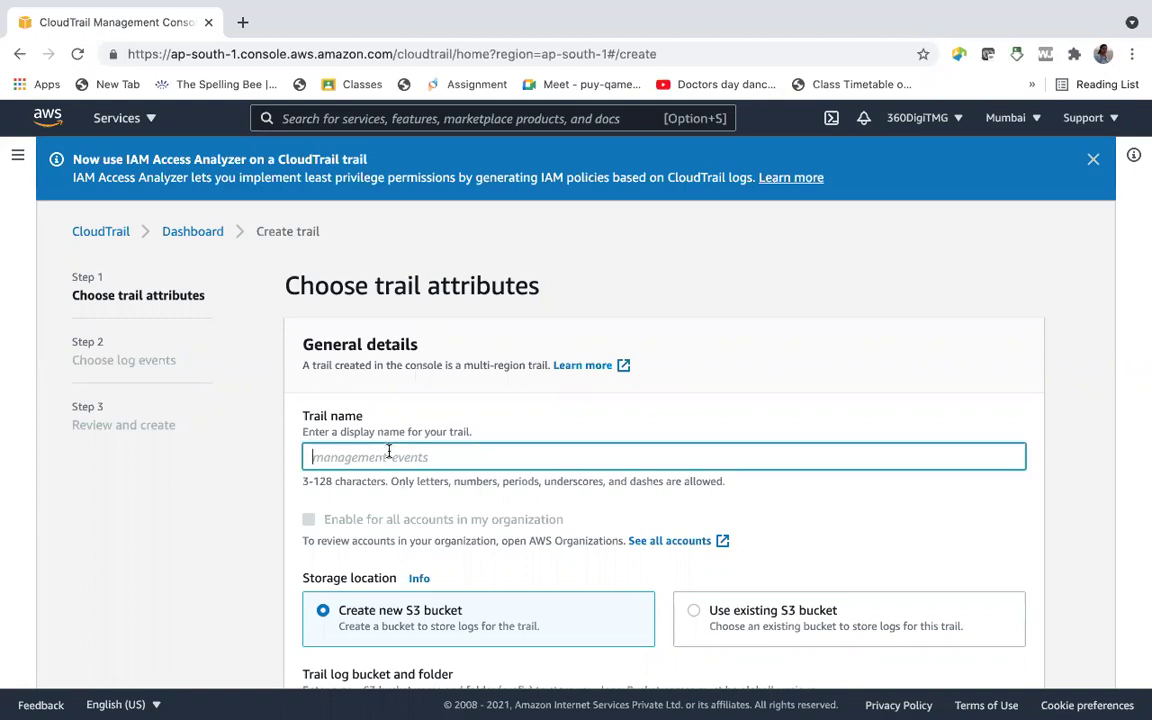
text(man)
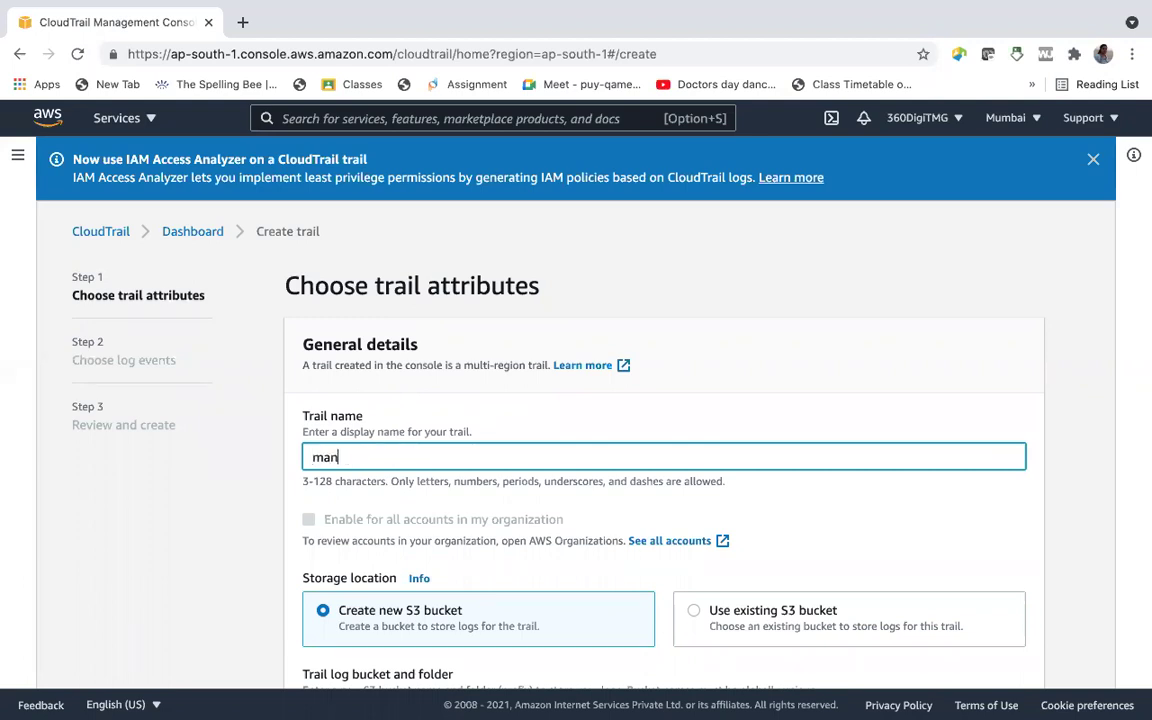
text(agementevents)
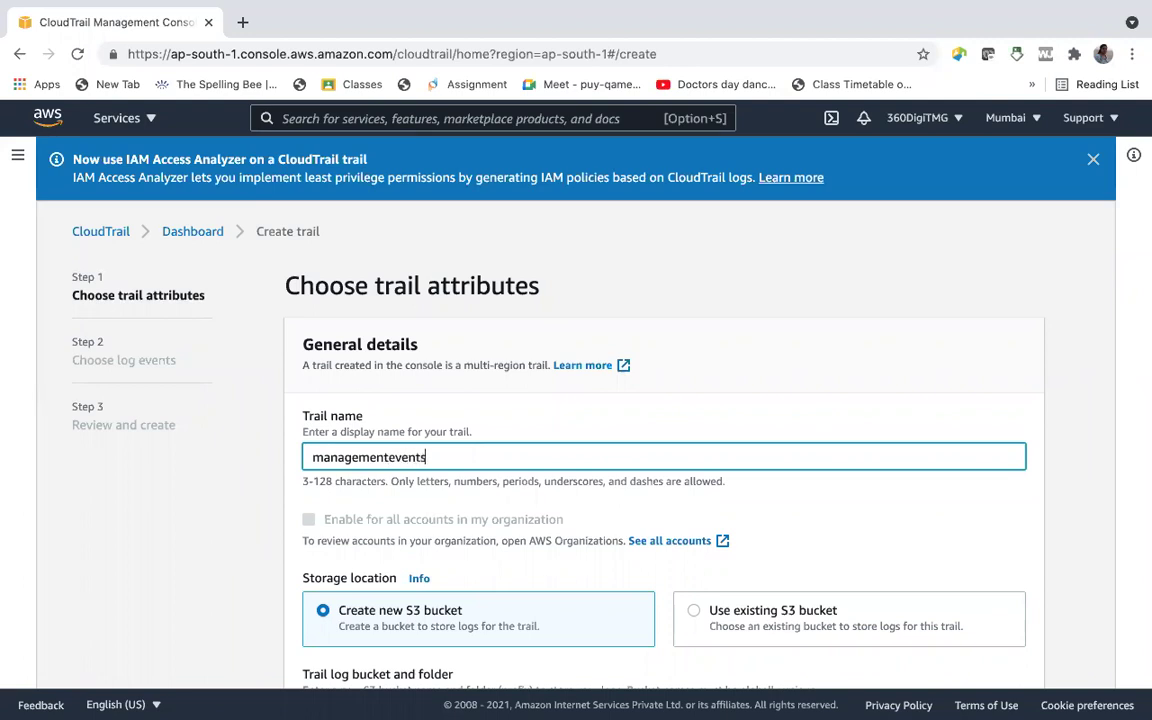
text(2)
Review the new trail's storage location, log bucket, KMS encryption, log file validation, SNS notification and tag settings.
scroll(495, 457, down, 3)
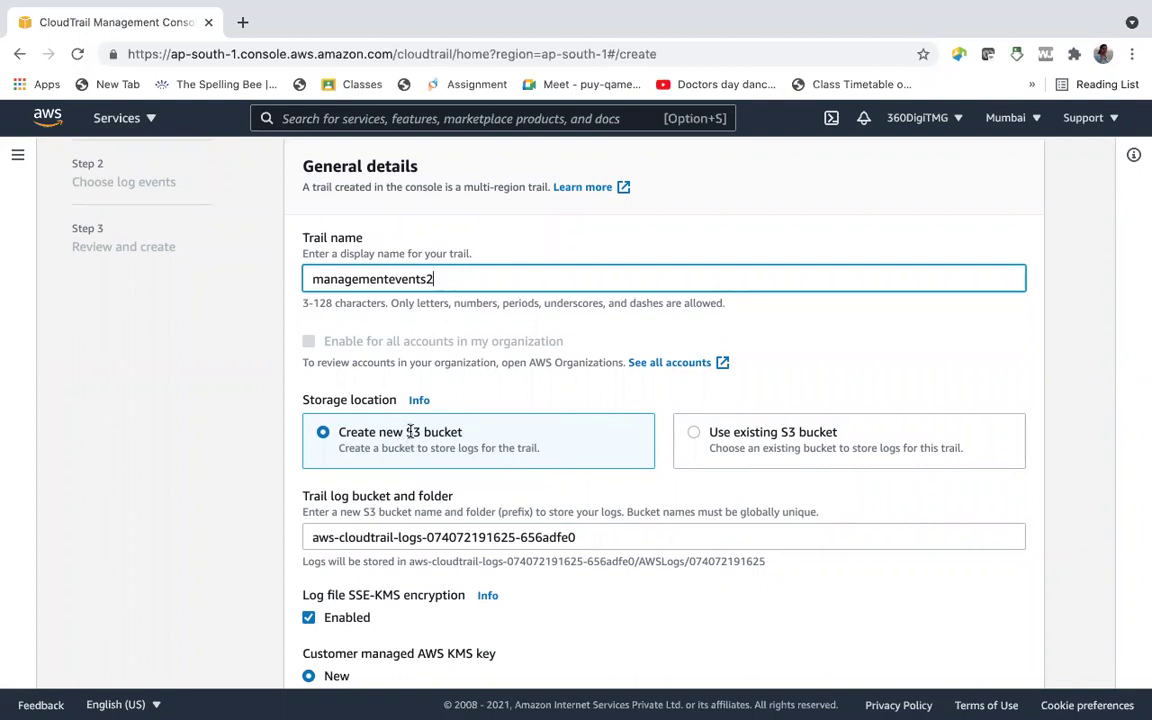
drag(311, 537, 453, 543)
click(425, 537)
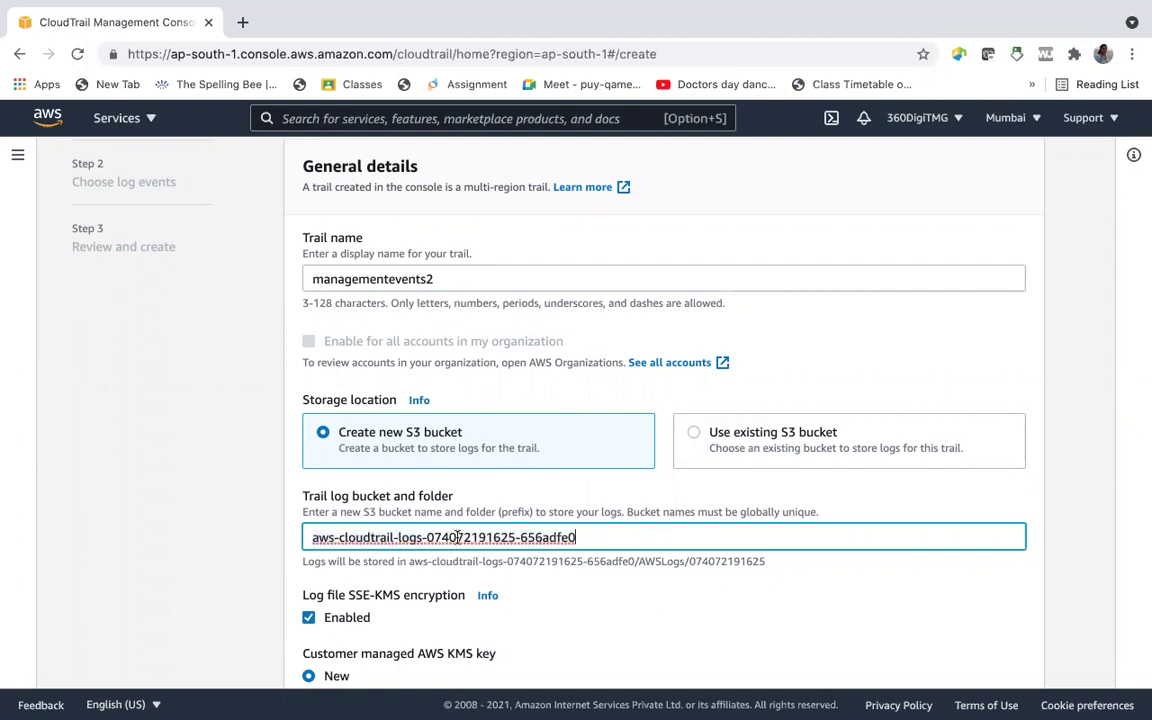
scroll(457, 537, down, 5)
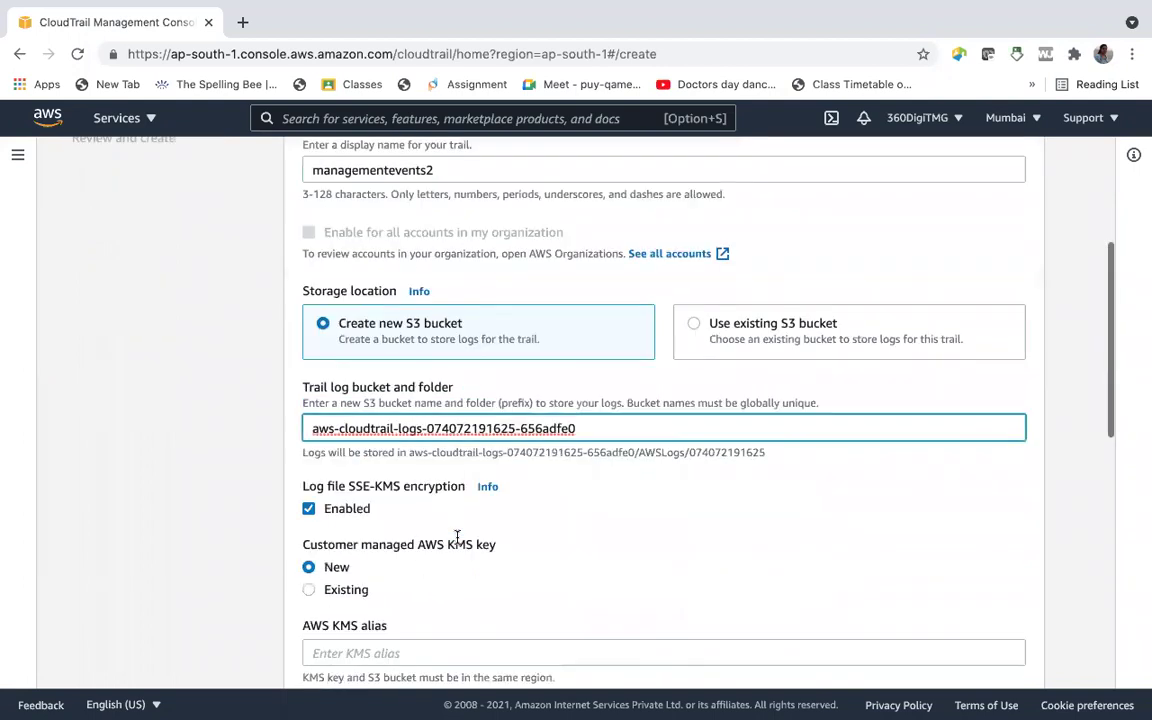
scroll(457, 541, down, 4)
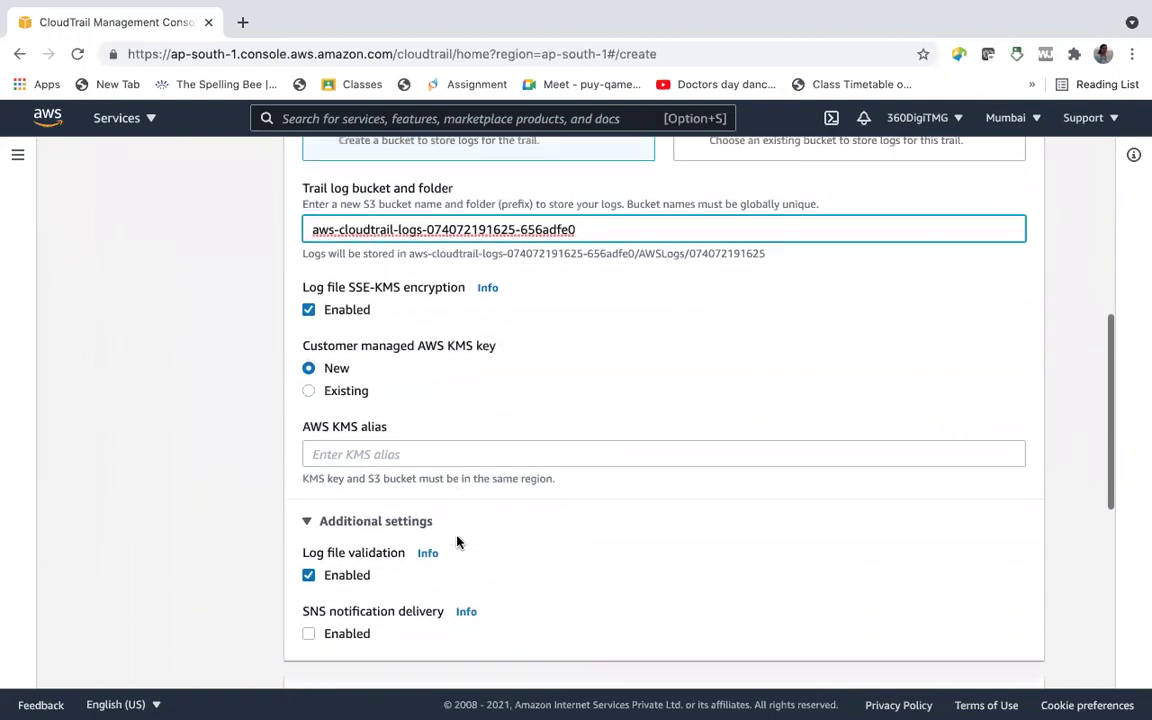
scroll(457, 541, down, 3)
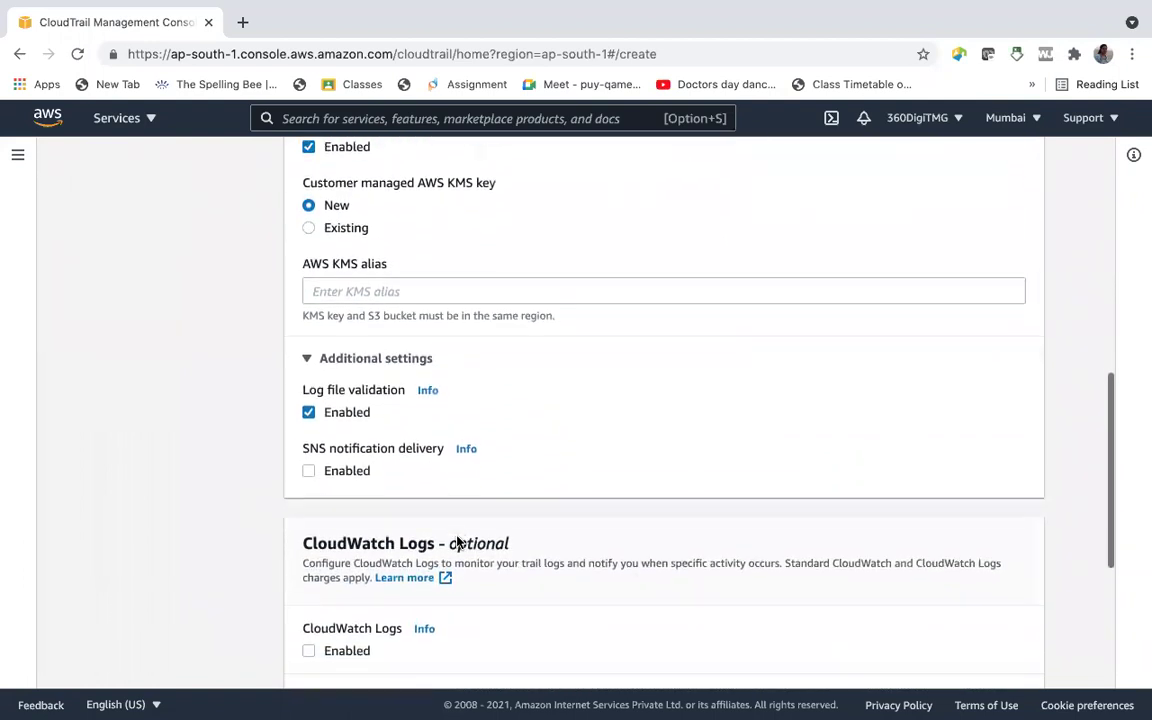
scroll(457, 541, down, 3)
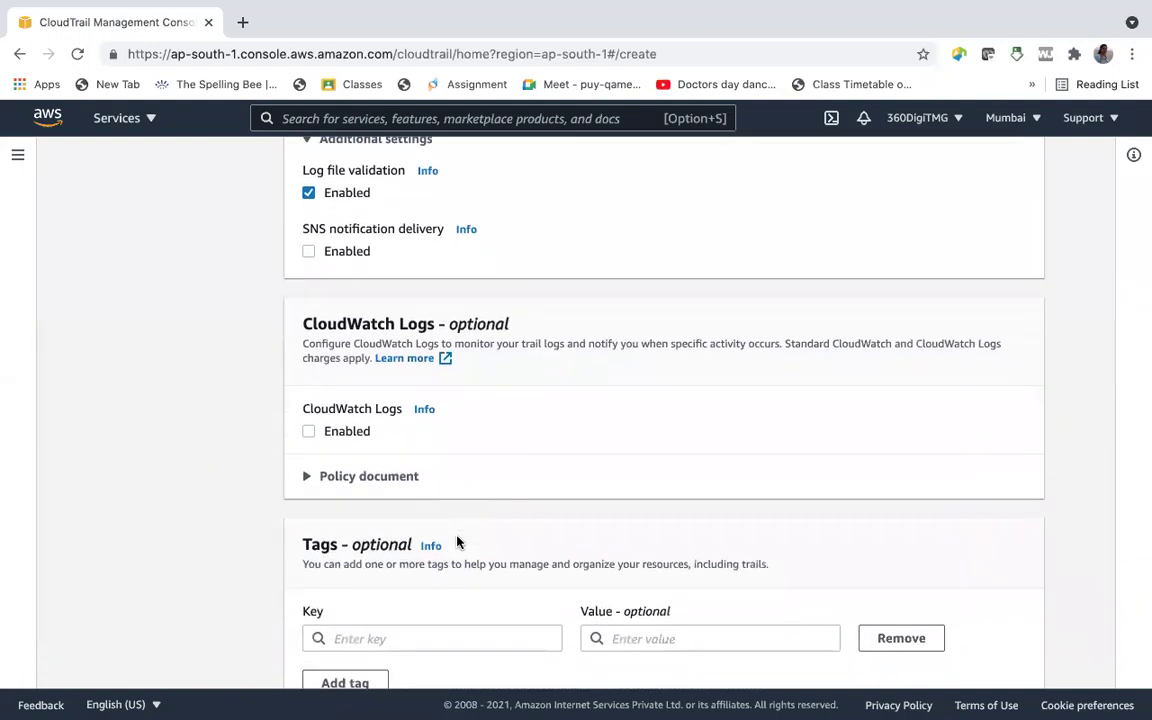
scroll(360, 370, down, 1)
scroll(311, 242, down, 1)
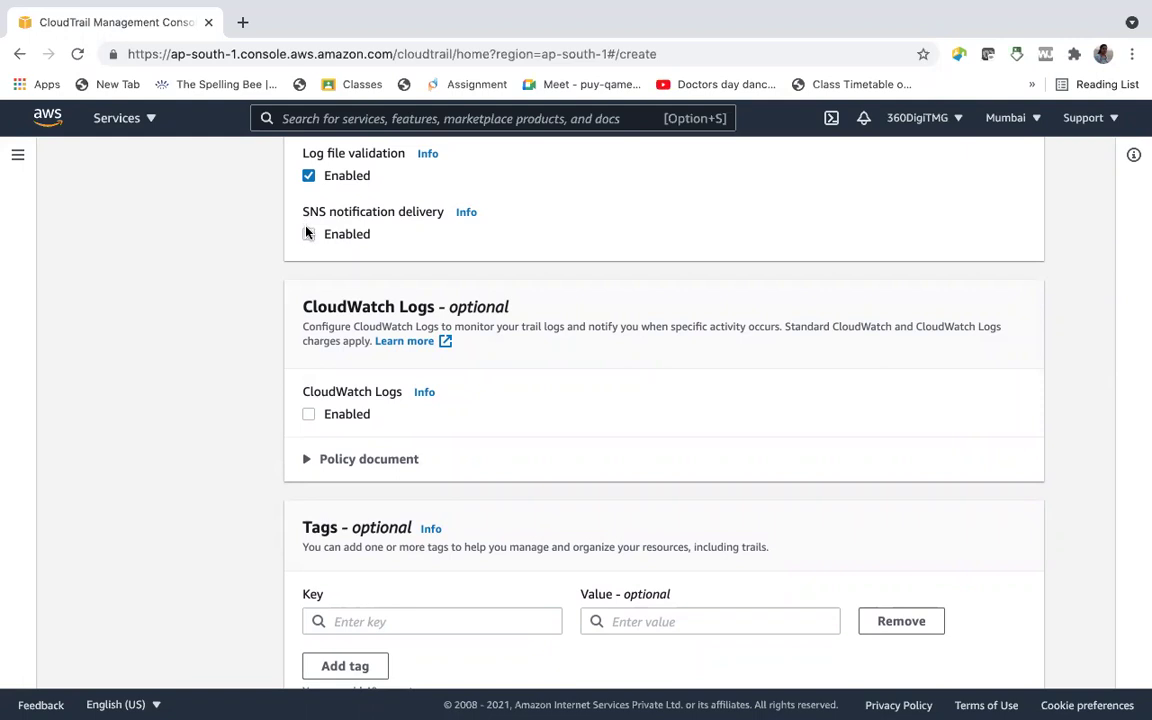
scroll(297, 306, down, 1)
Enable CloudWatch Logs for the new trail, keeping the New log group option.
drag(297, 306, 506, 307)
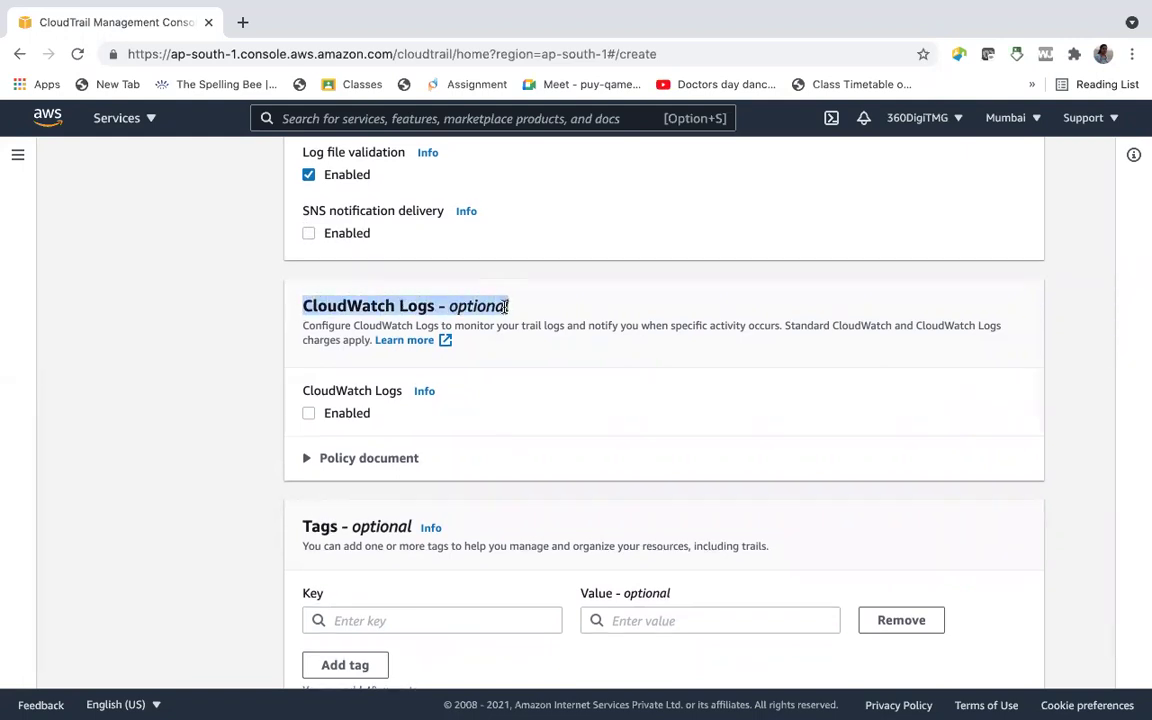
scroll(506, 307, up, 1)
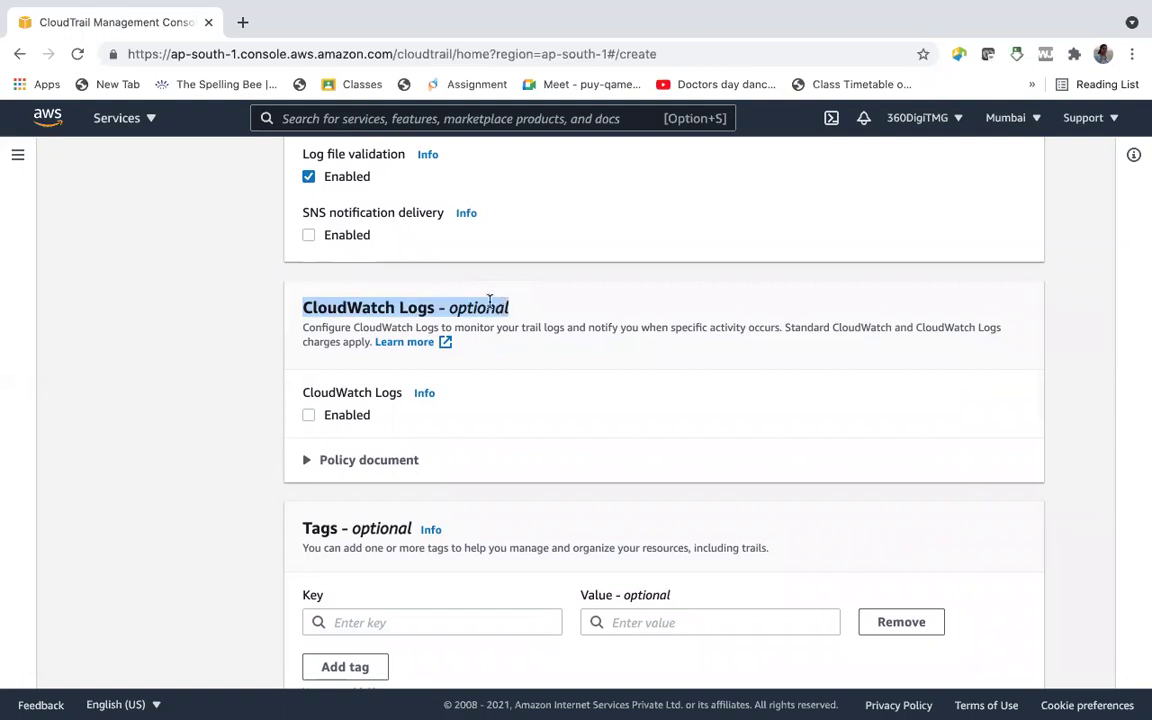
click(305, 418)
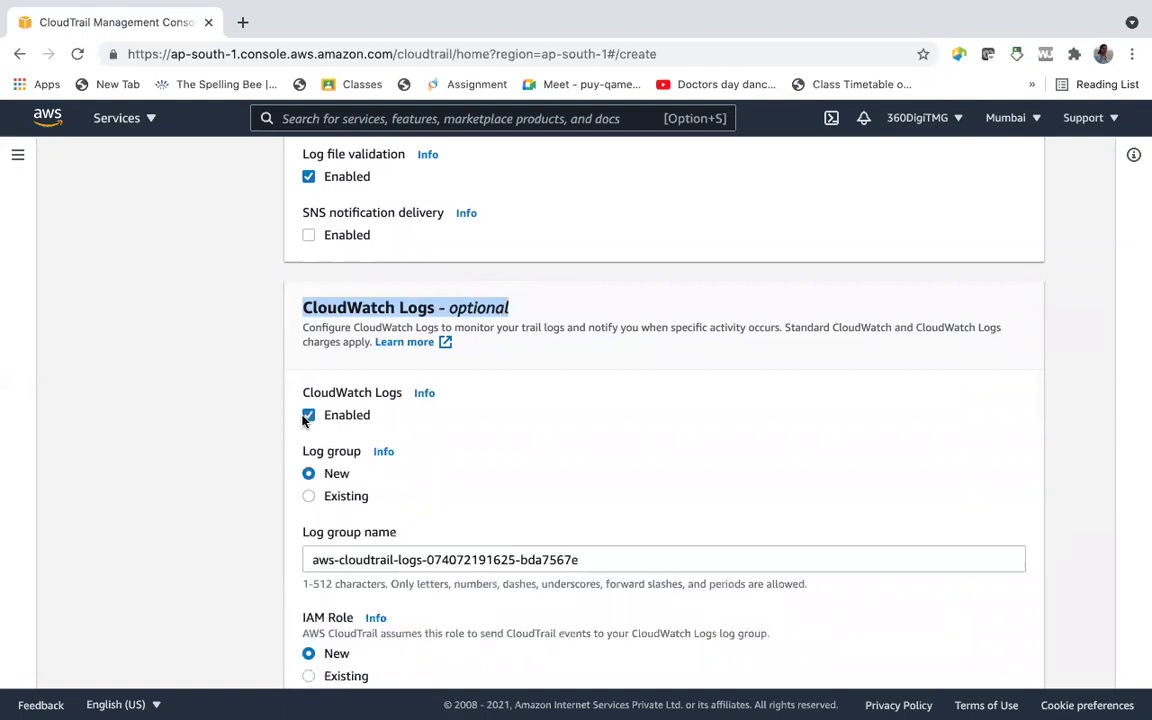
scroll(342, 420, down, 3)
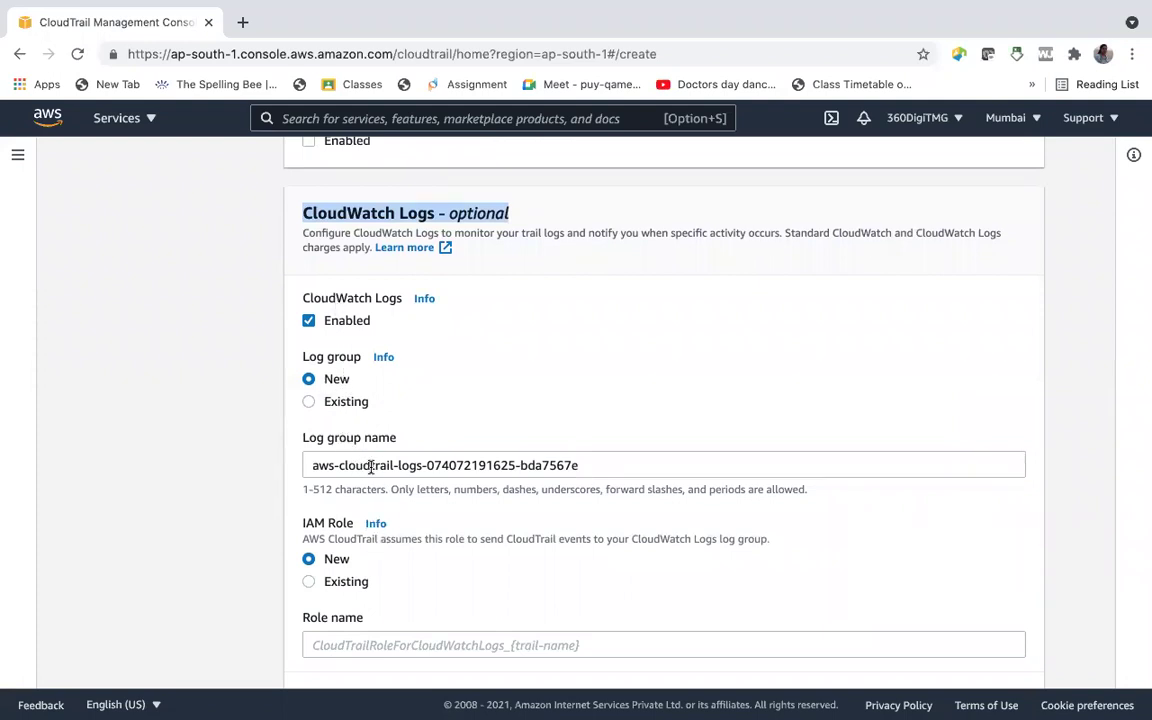
Examine the trail's S3 log bucket name and its encryption settings against the CloudWatch Logs section.
scroll(386, 404, up, 10)
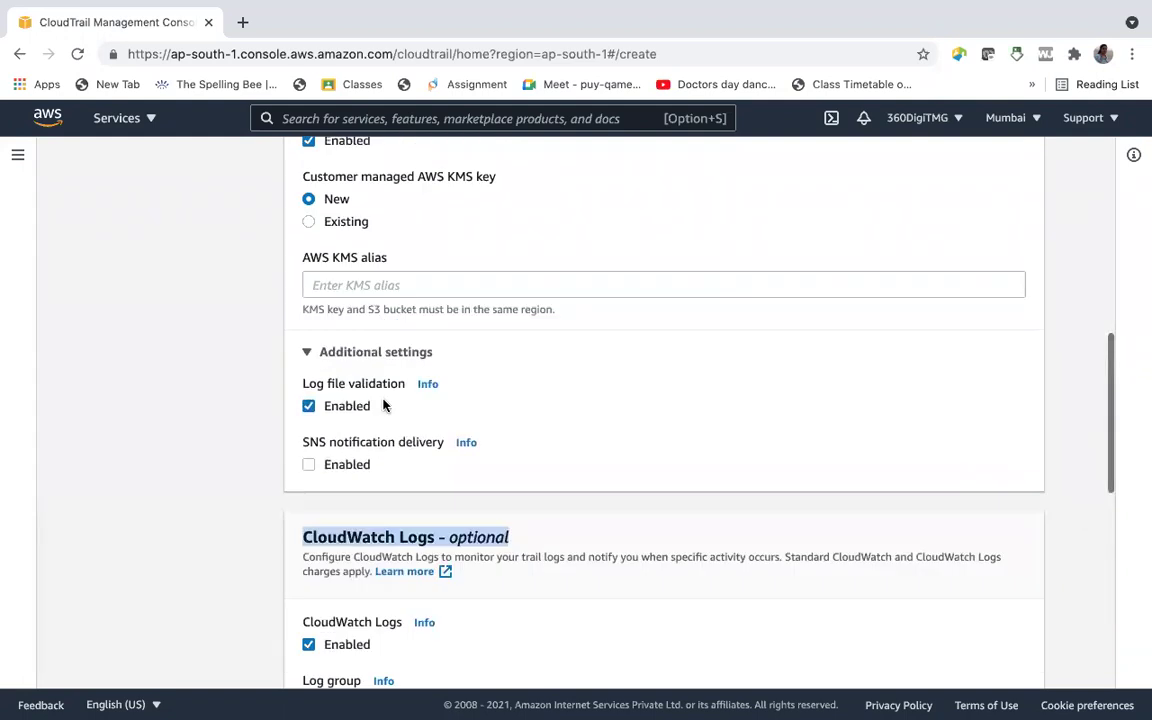
scroll(374, 404, down, 2)
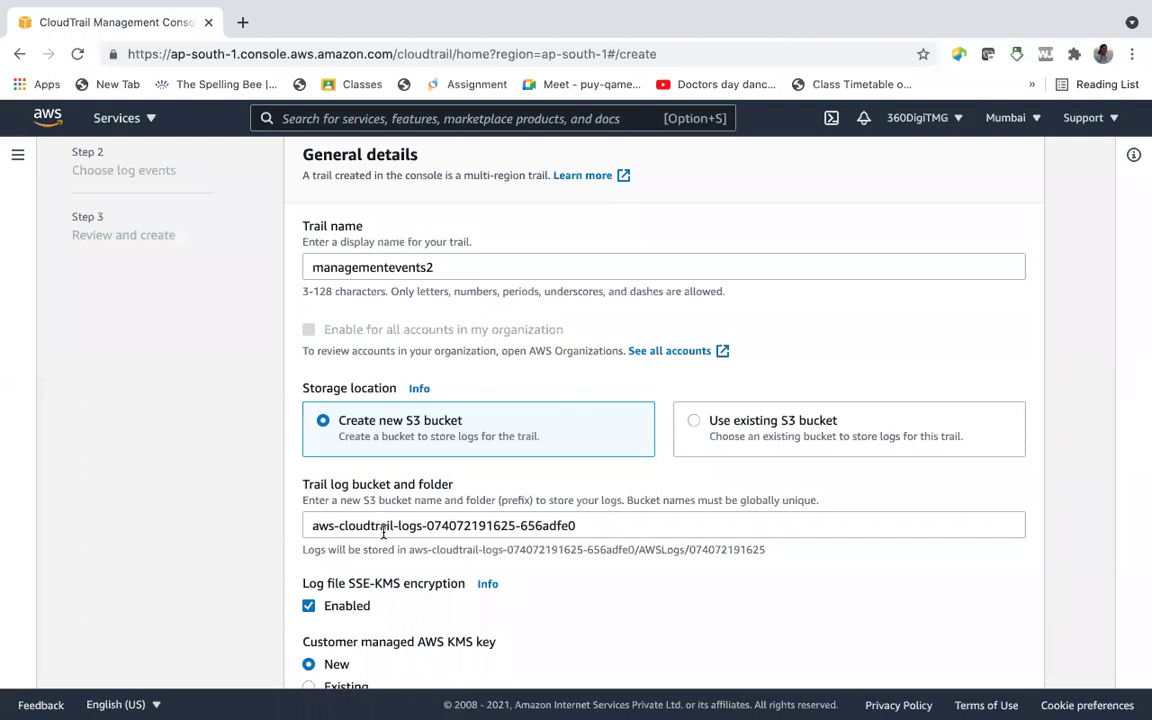
drag(309, 525, 580, 530)
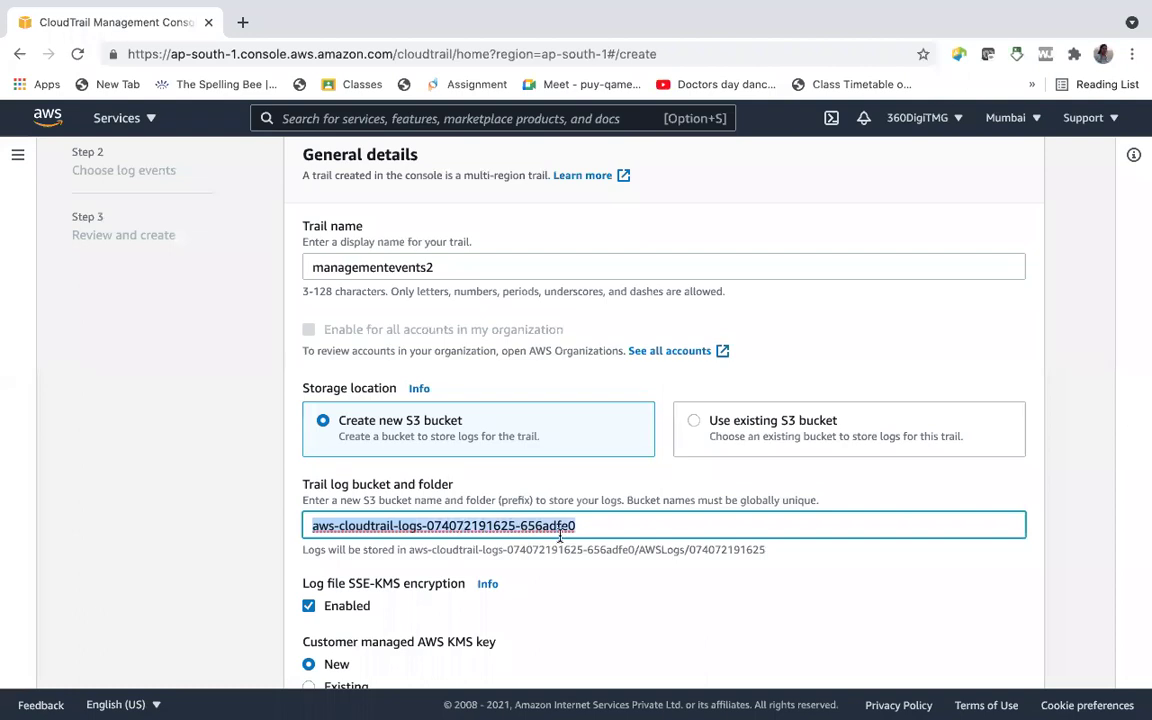
scroll(560, 537, down, 10)
scroll(562, 540, down, 2)
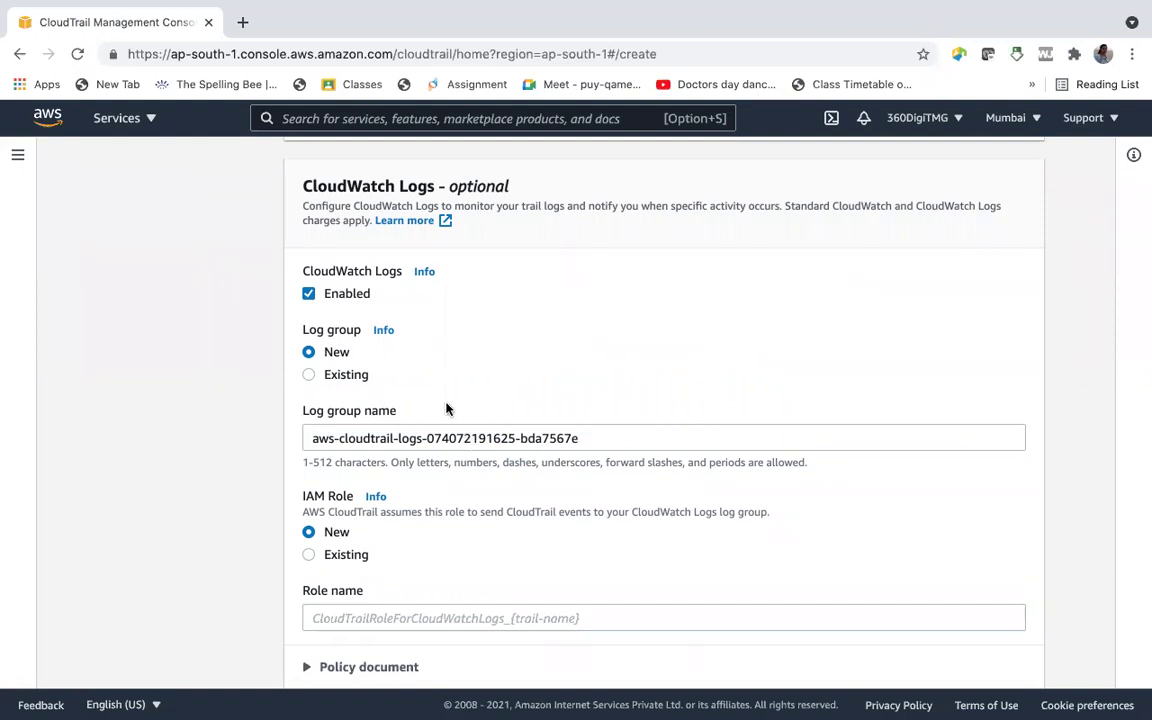
scroll(446, 408, up, 5)
scroll(448, 406, up, 3)
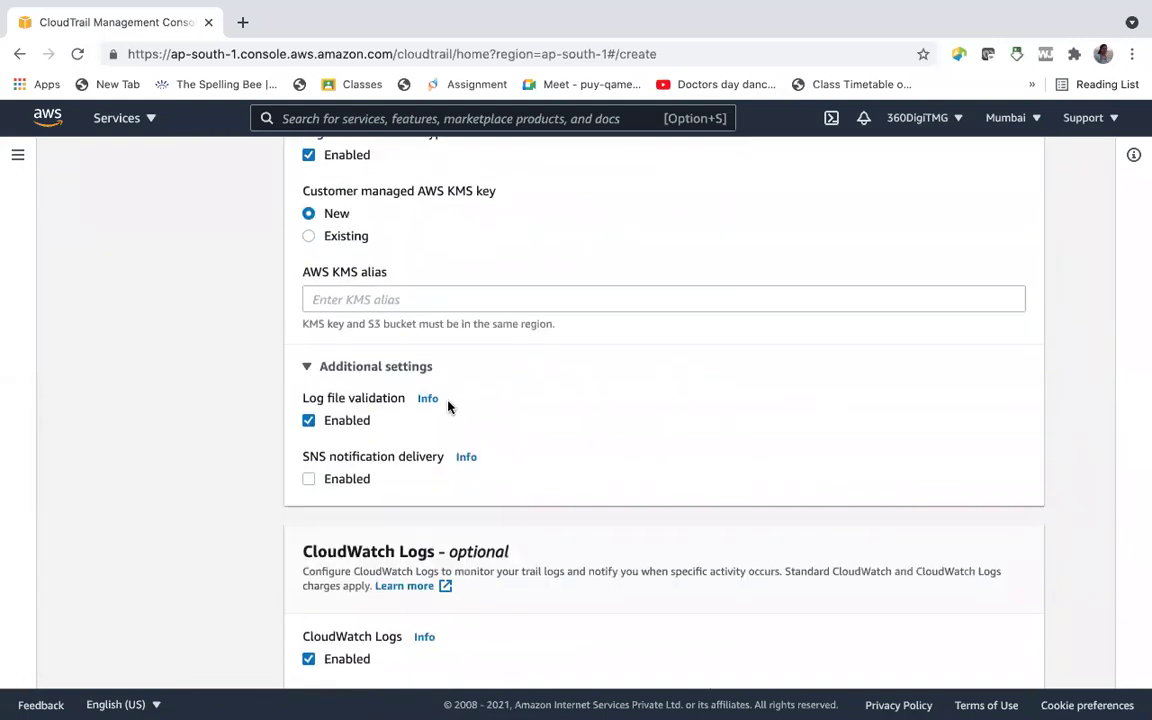
Compare the CloudWatch log group name with the S3 log bucket name and review the IAM role settings.
scroll(448, 406, down, 4)
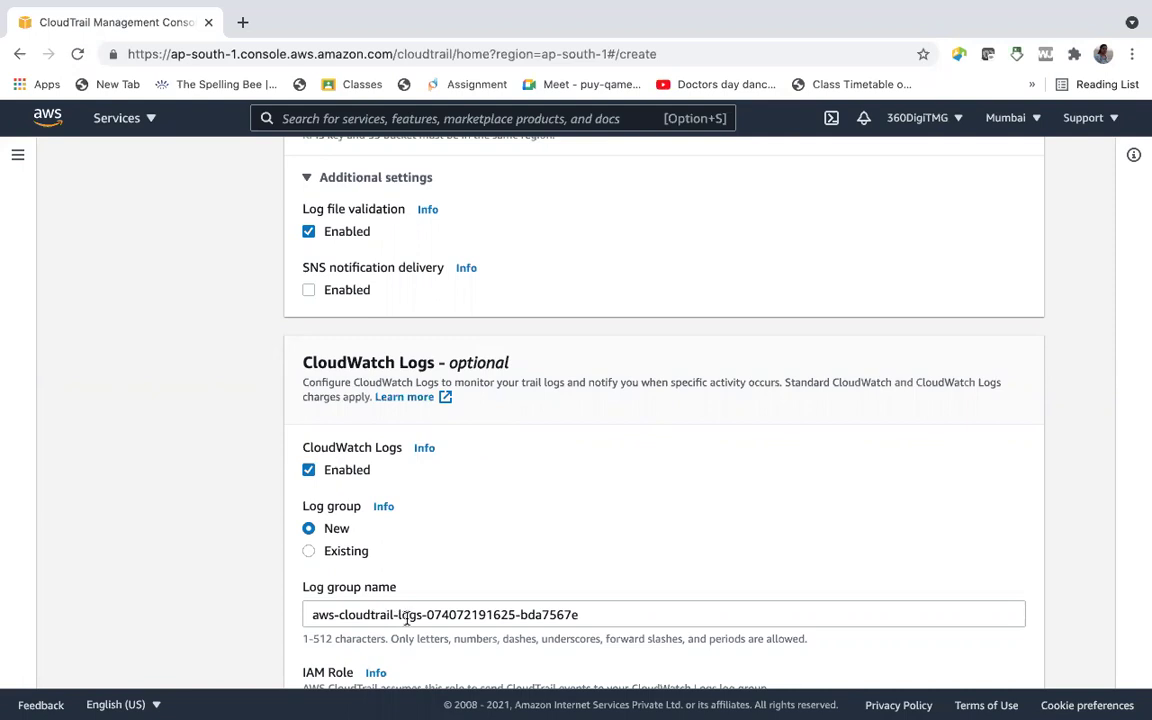
scroll(408, 618, up, 5)
scroll(408, 618, up, 2)
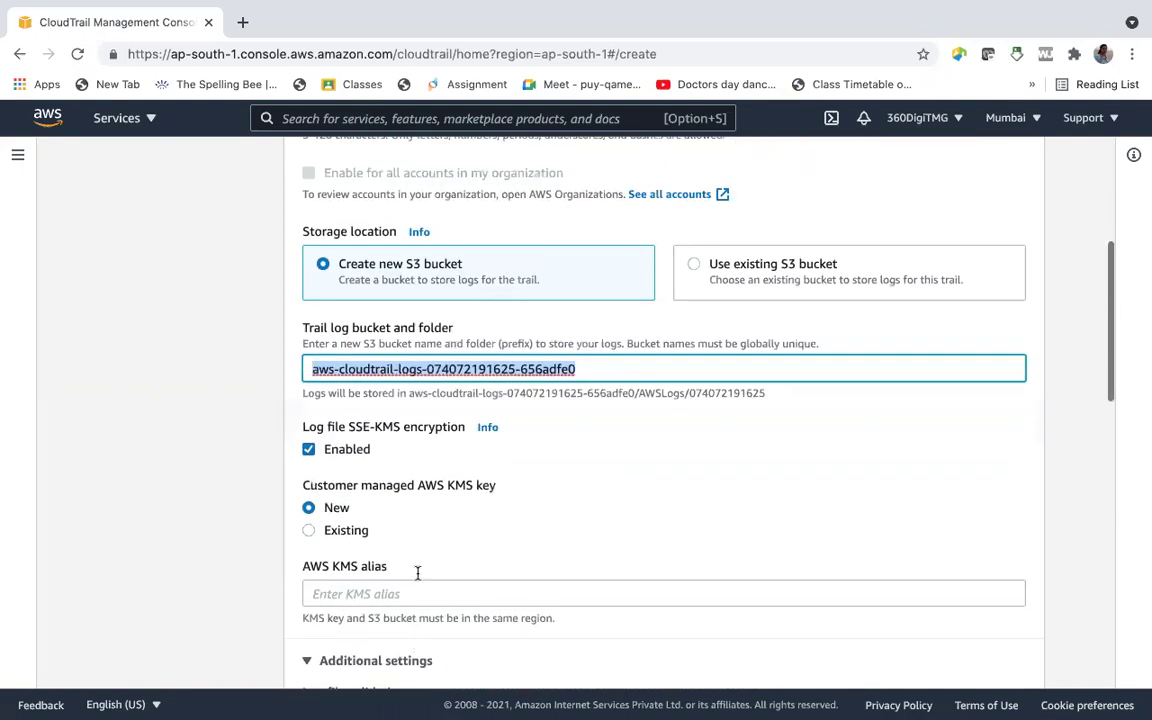
scroll(537, 553, down, 4)
scroll(537, 553, down, 4)
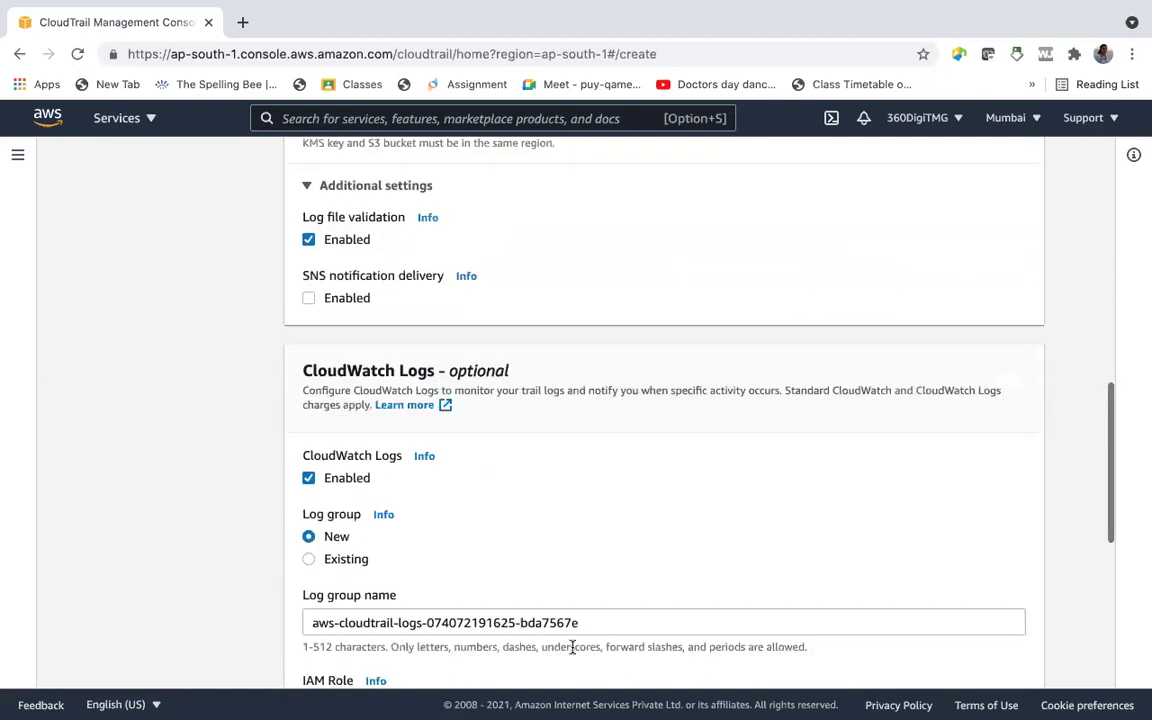
click(431, 622)
drag(431, 622, 589, 620)
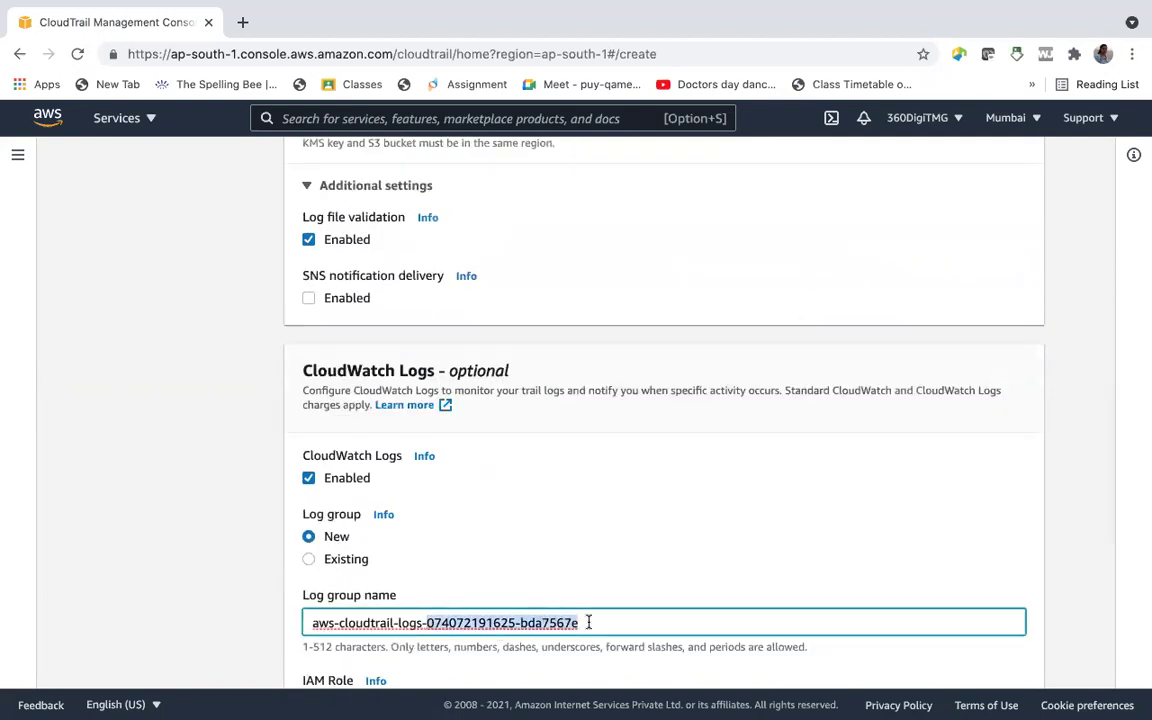
scroll(424, 458, up, 5)
scroll(424, 458, up, 2)
scroll(450, 468, down, 8)
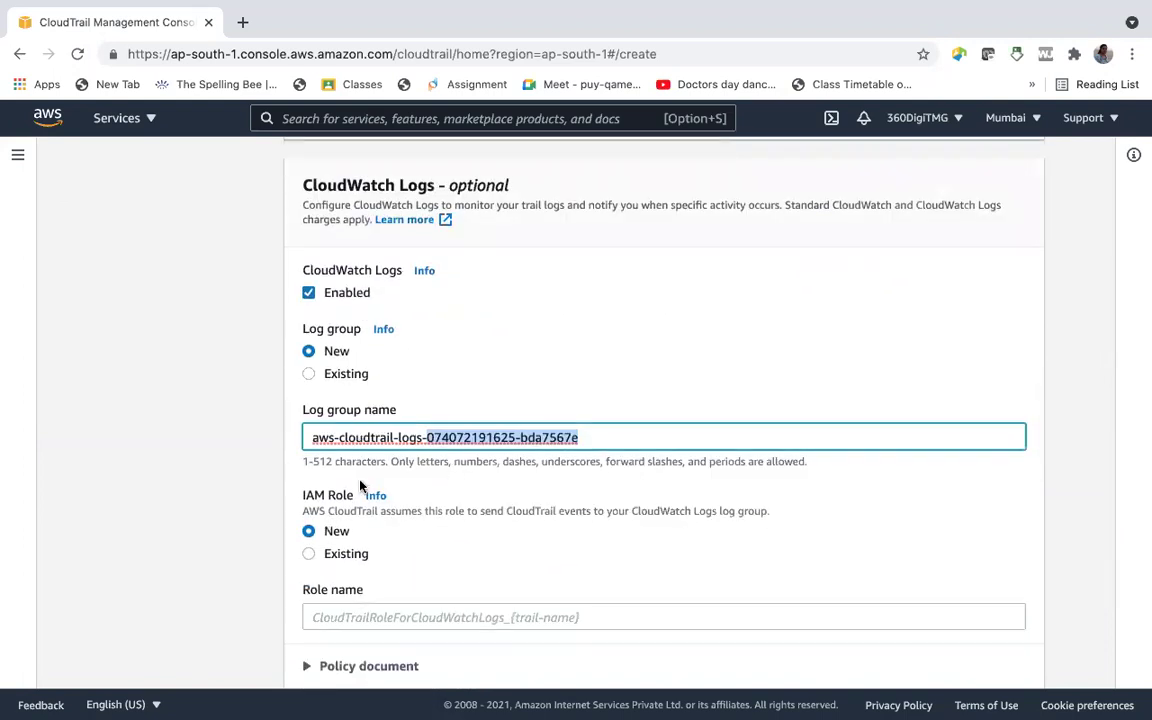
scroll(360, 483, down, 2)
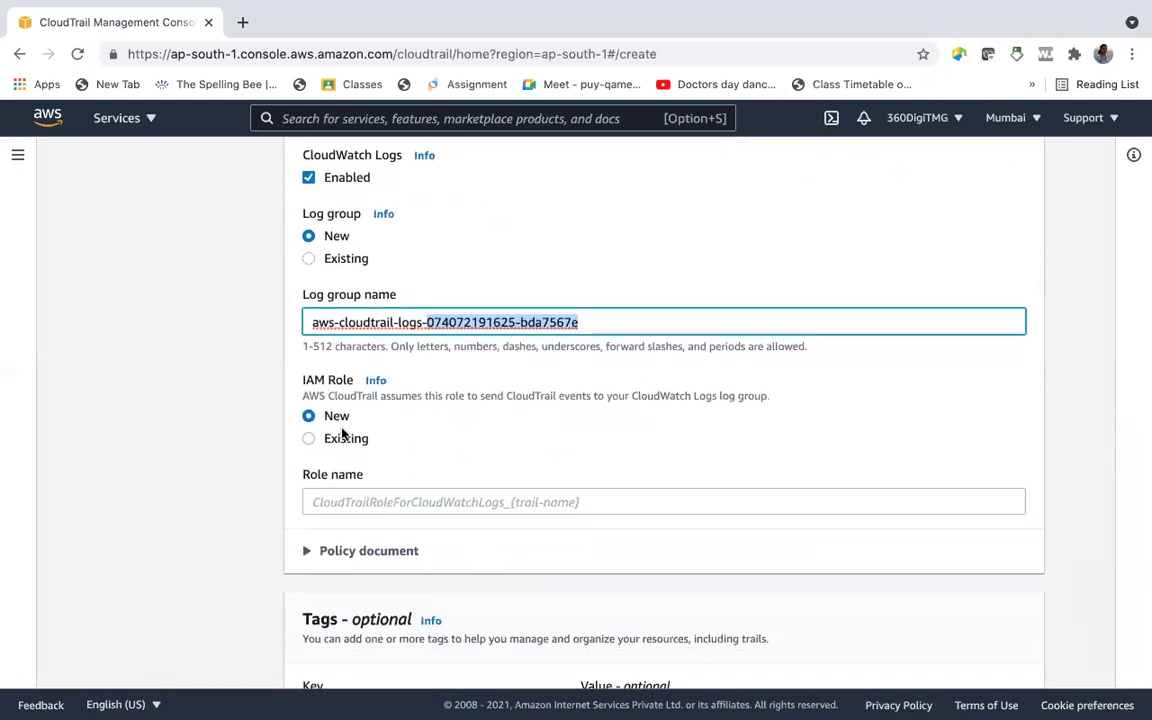
scroll(355, 470, down, 1)
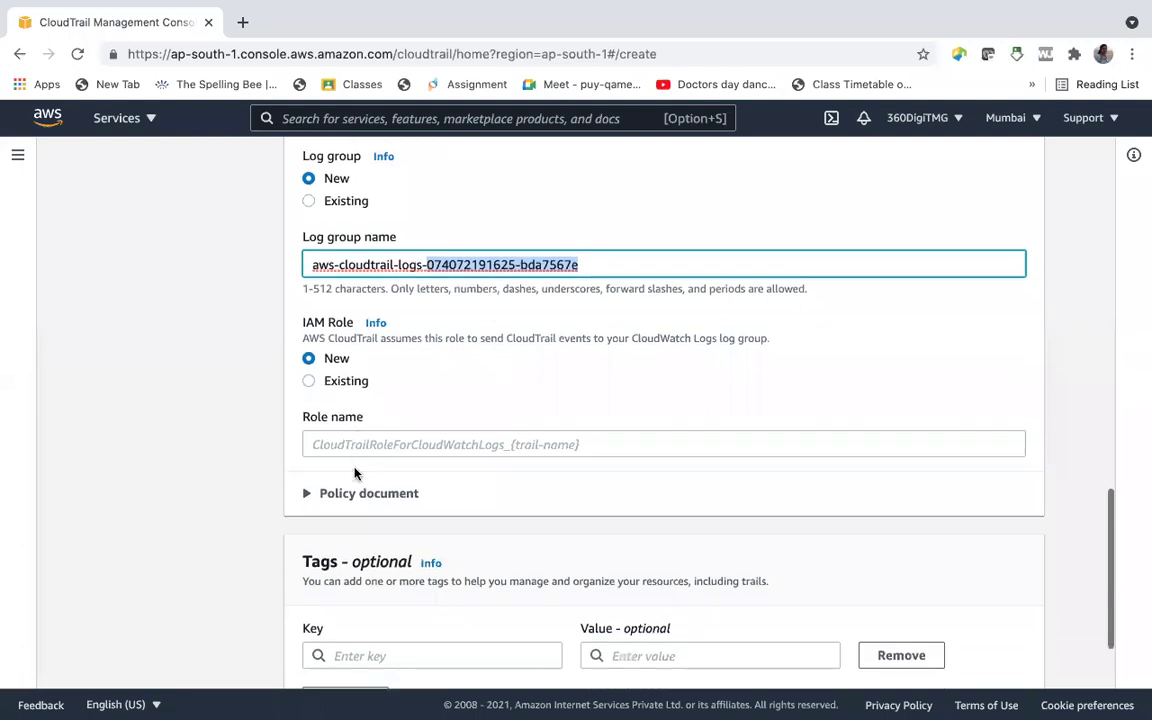
Try to continue past the trail attributes, and disable SSE-KMS encryption for the trail's log files.
scroll(355, 470, down, 2)
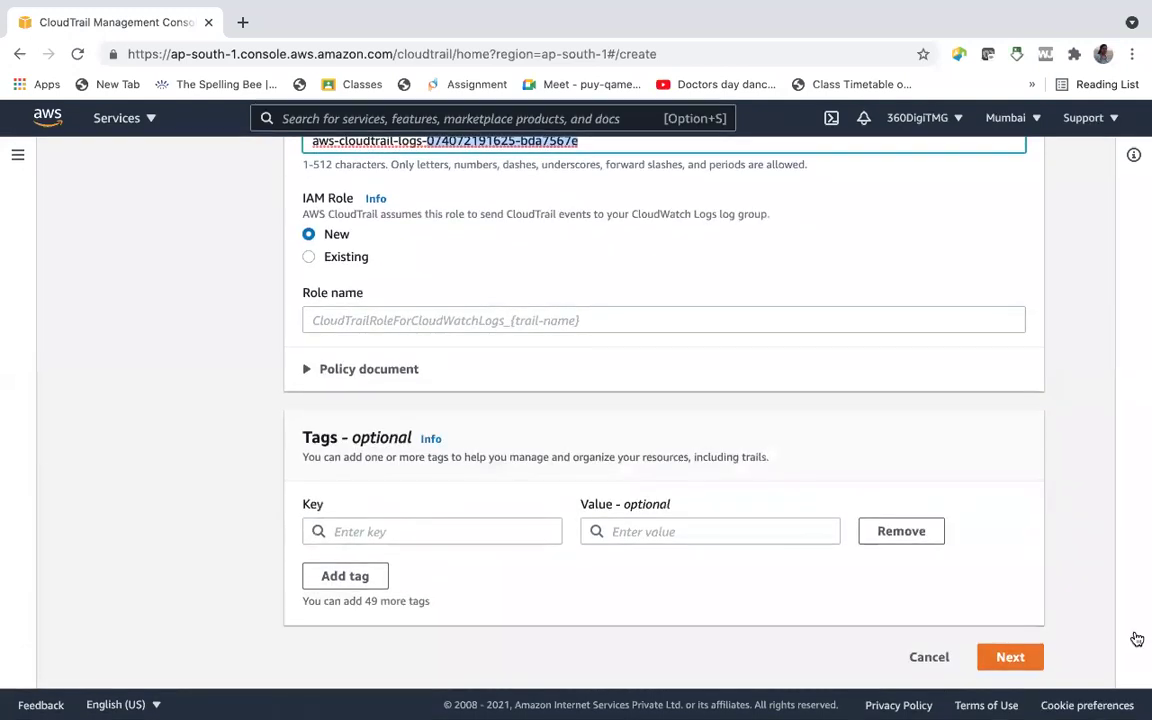
click(1008, 656)
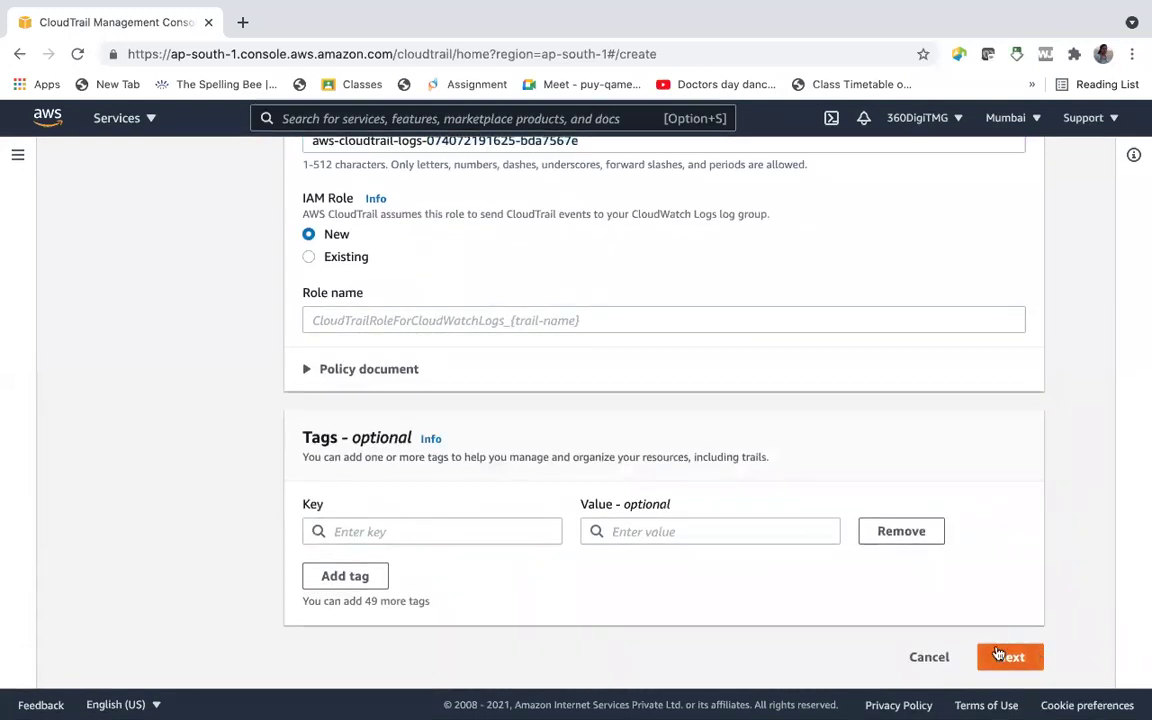
scroll(702, 513, up, 2)
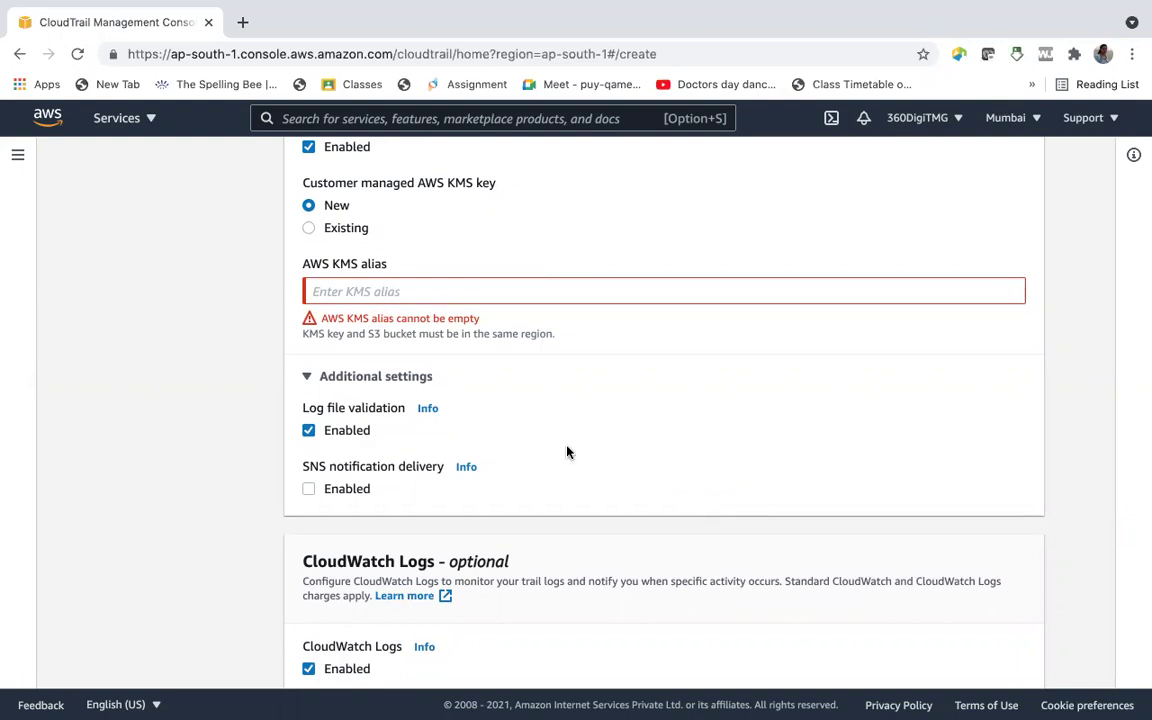
scroll(305, 235, up, 1)
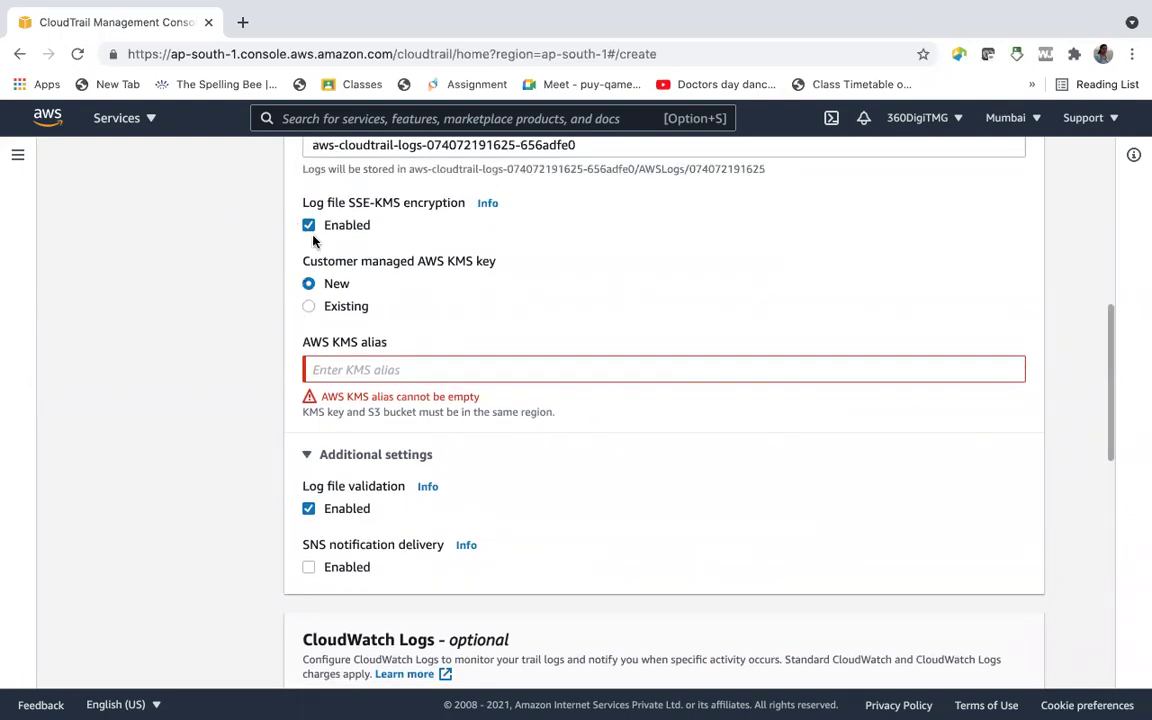
click(310, 227)
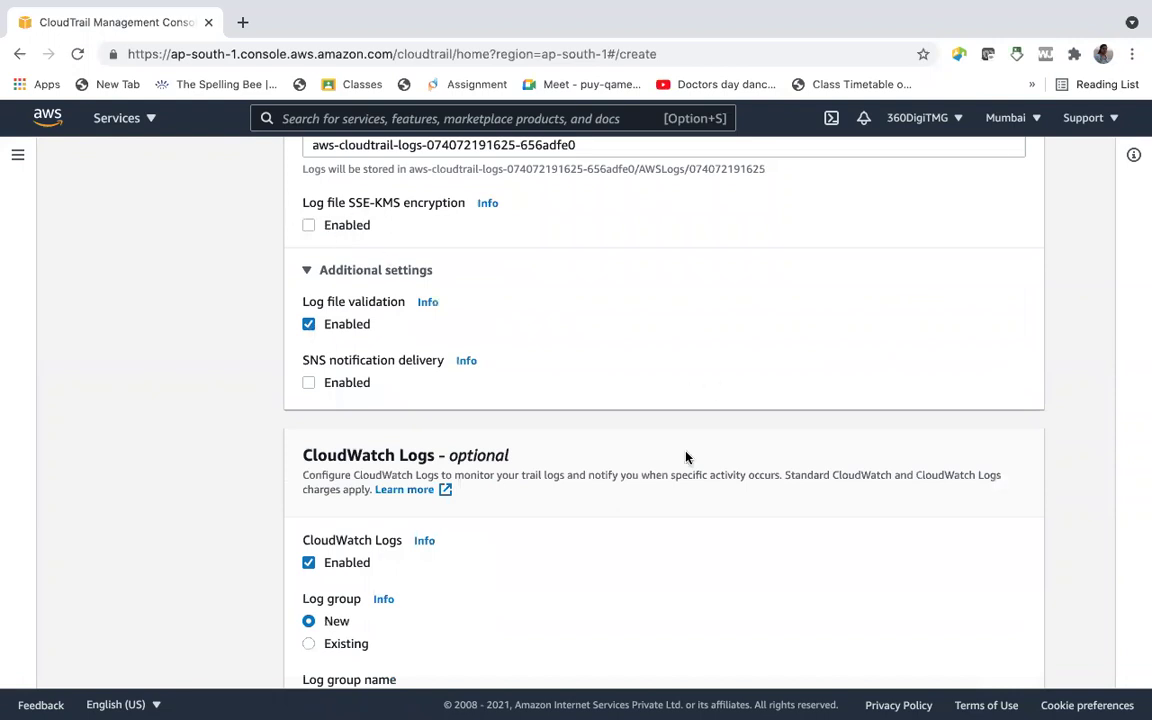
Check the existing IAM roles available for CloudWatch Logs, and set the IAM Role option back to New.
scroll(686, 457, down, 6)
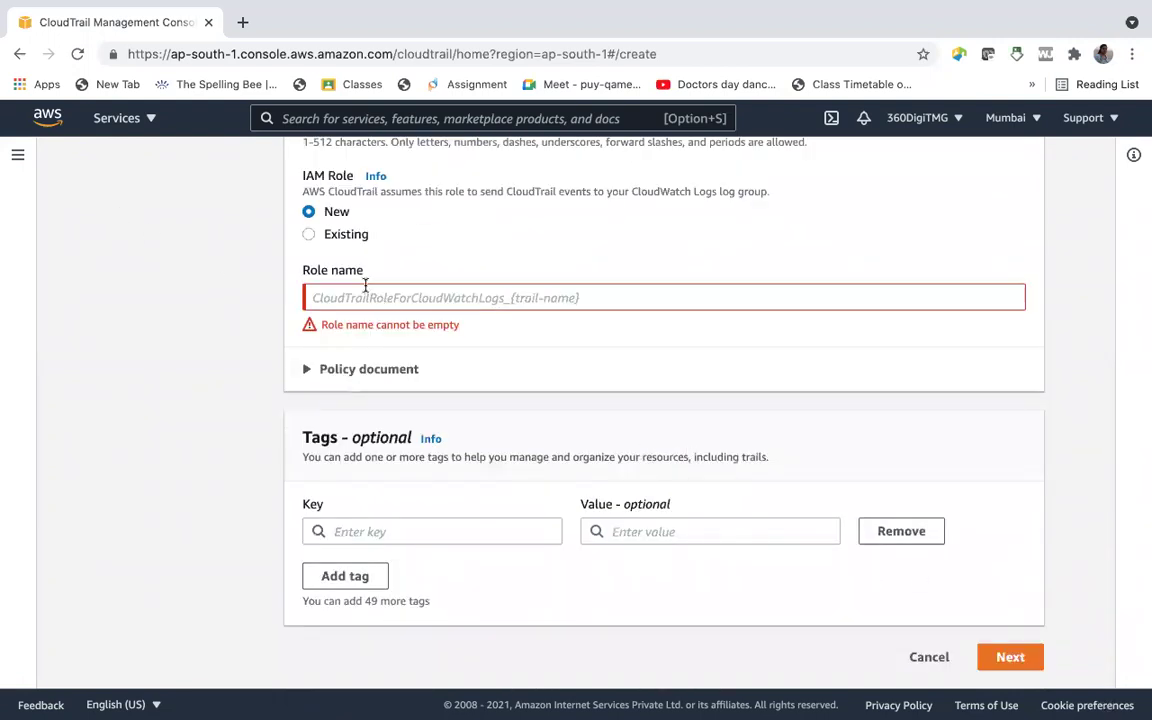
click(345, 293)
click(309, 211)
scroll(313, 372, up, 3)
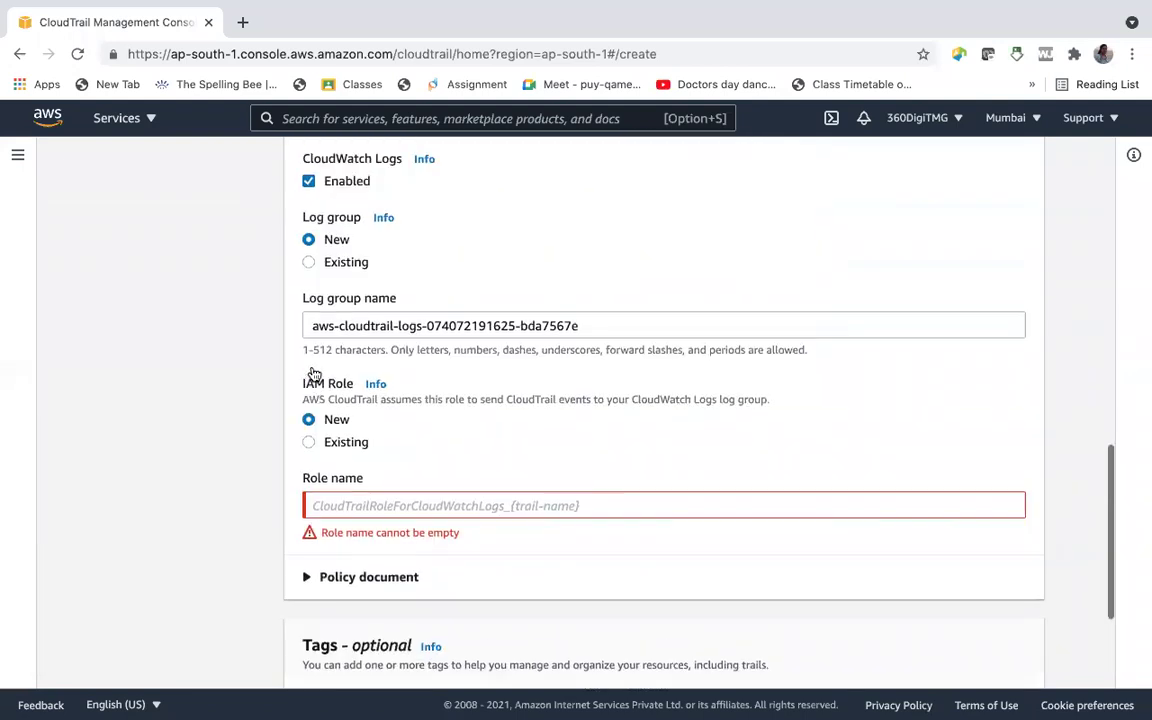
click(309, 436)
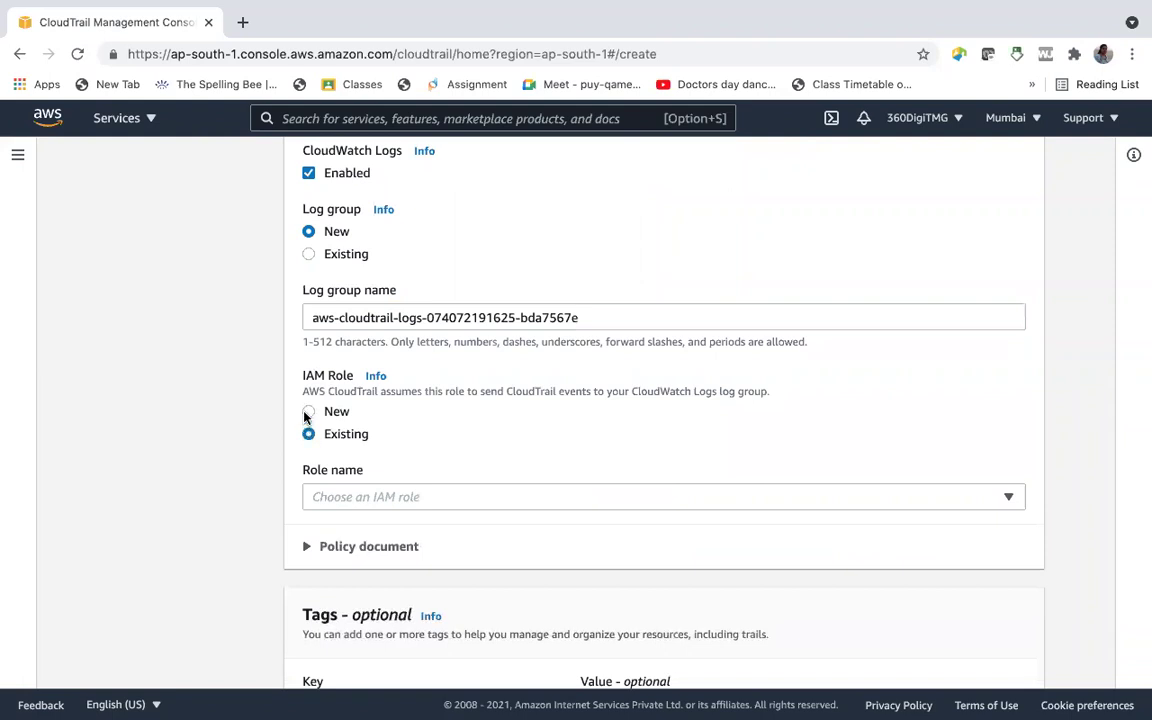
click(380, 500)
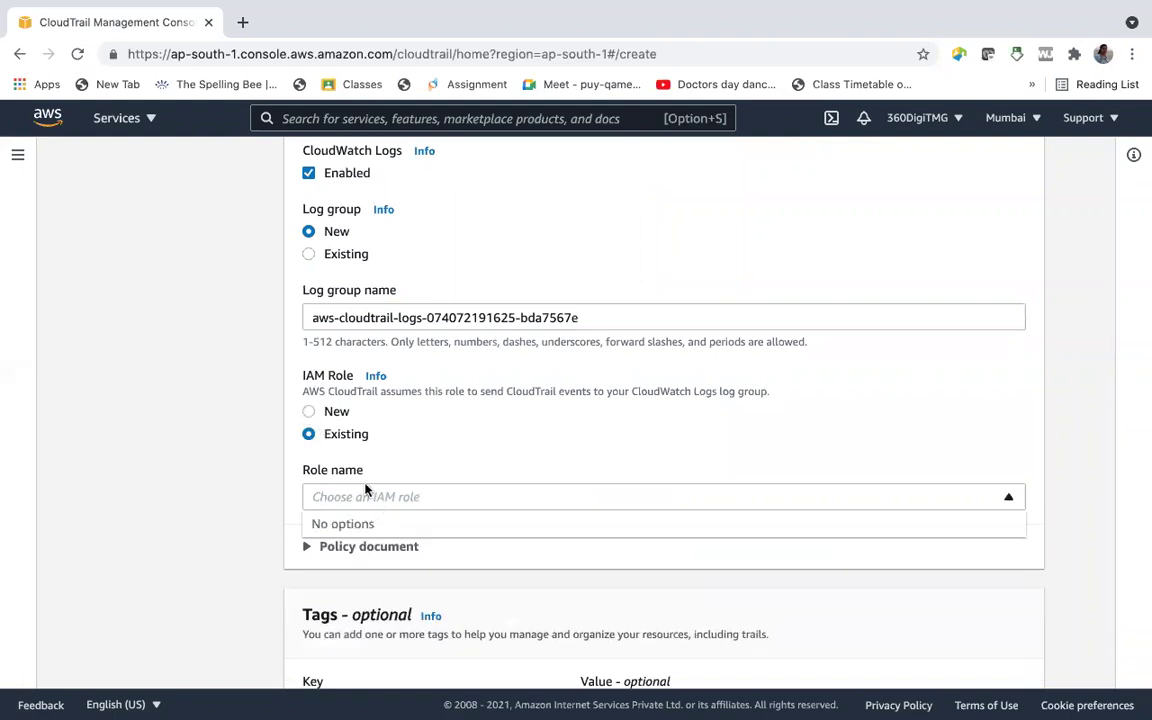
click(311, 411)
click(310, 411)
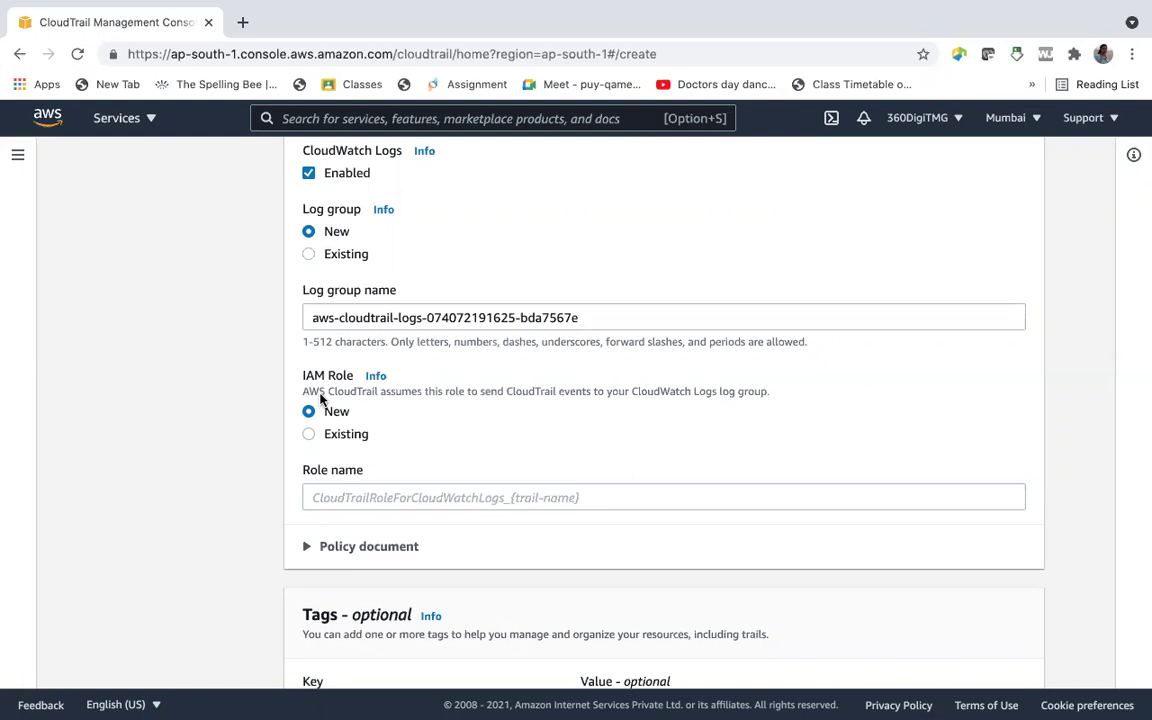
Review the trail attributes from the trail name through the CloudWatch Logs role settings, and try to continue to choosing log events.
scroll(320, 398, up, 1)
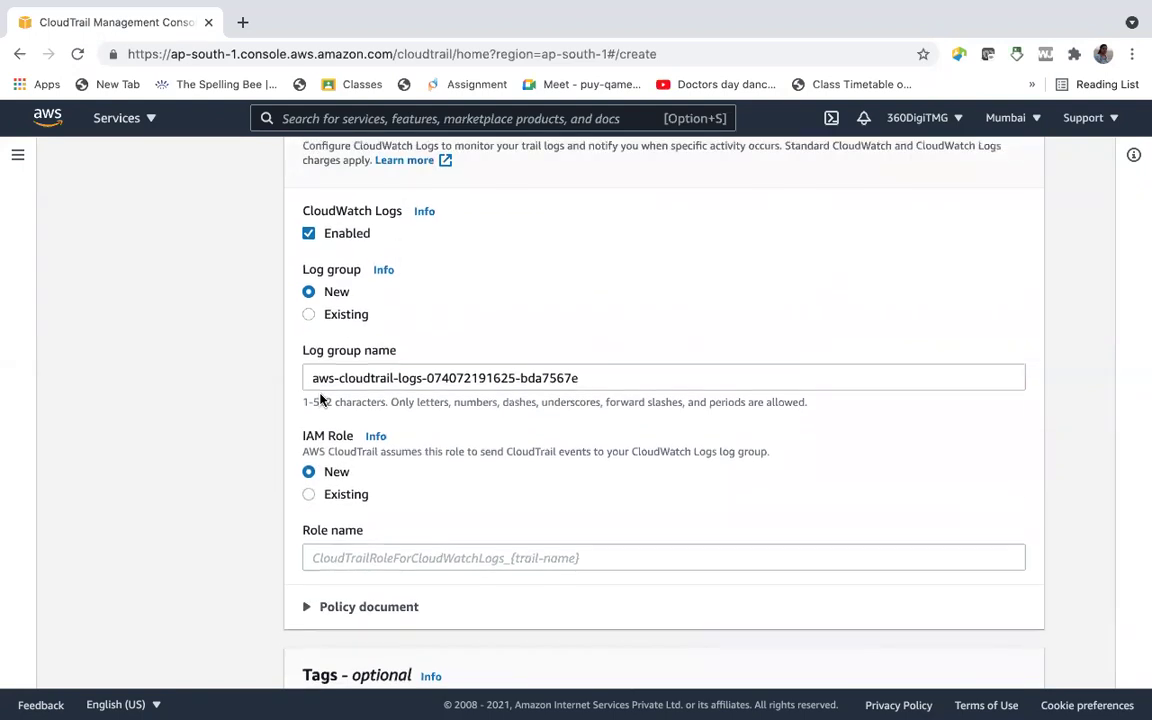
scroll(320, 398, up, 8)
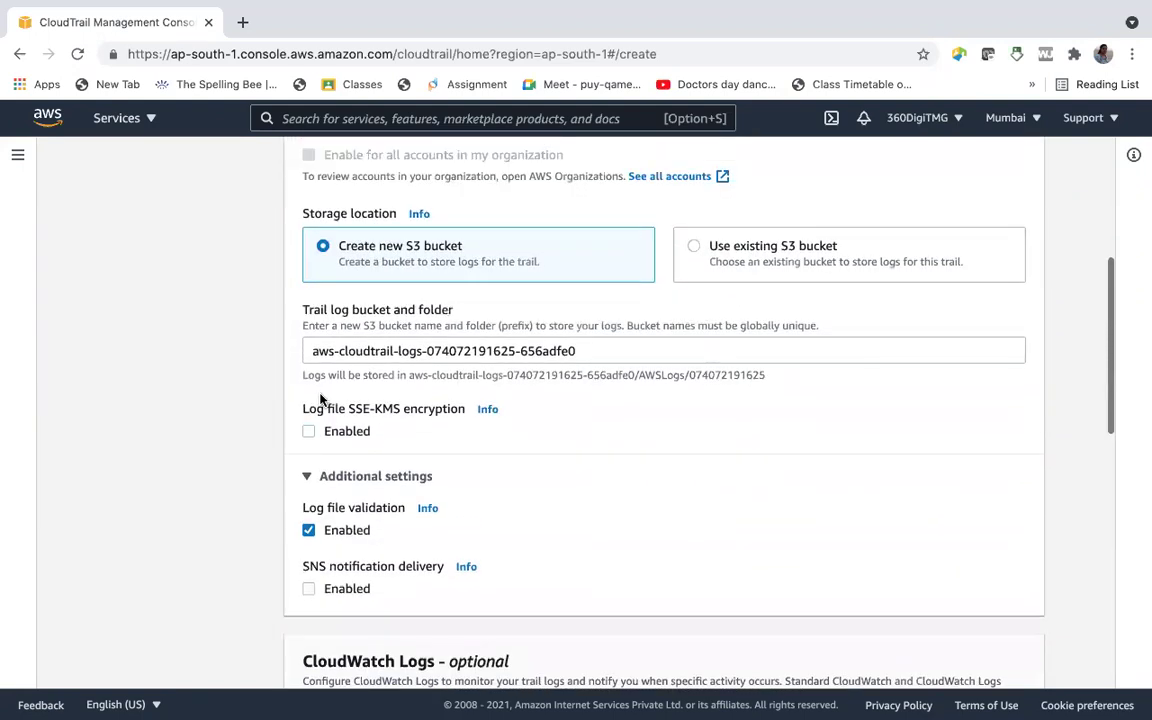
scroll(320, 398, up, 4)
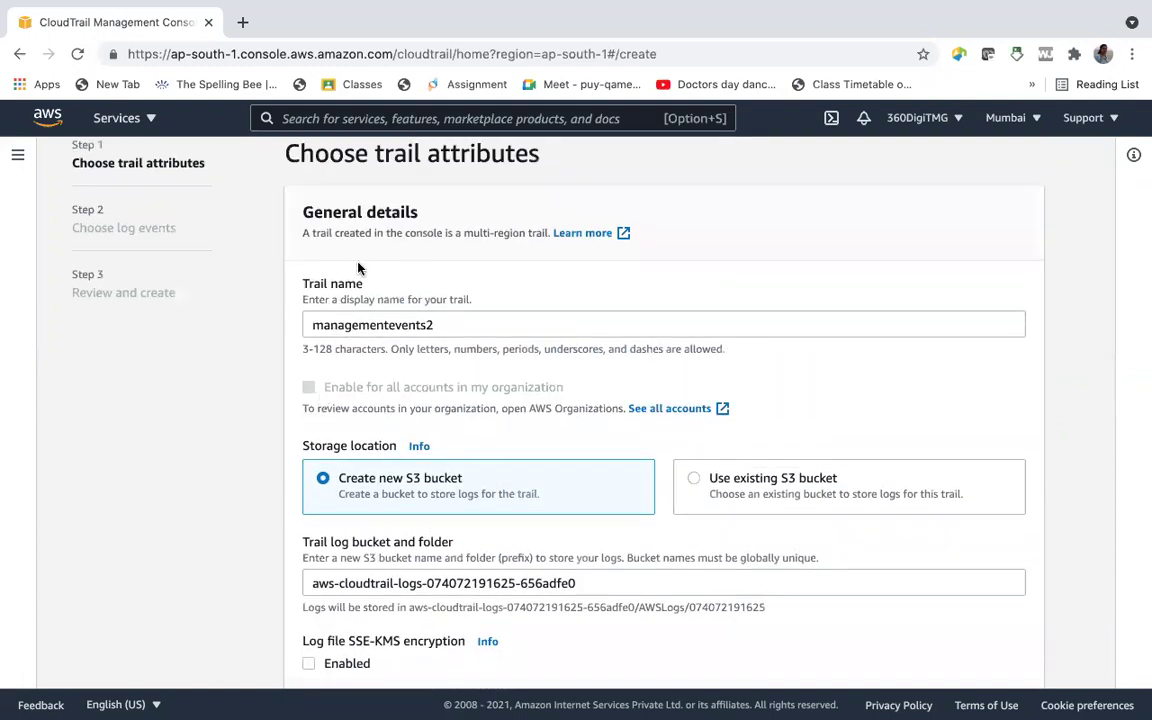
scroll(404, 558, down, 10)
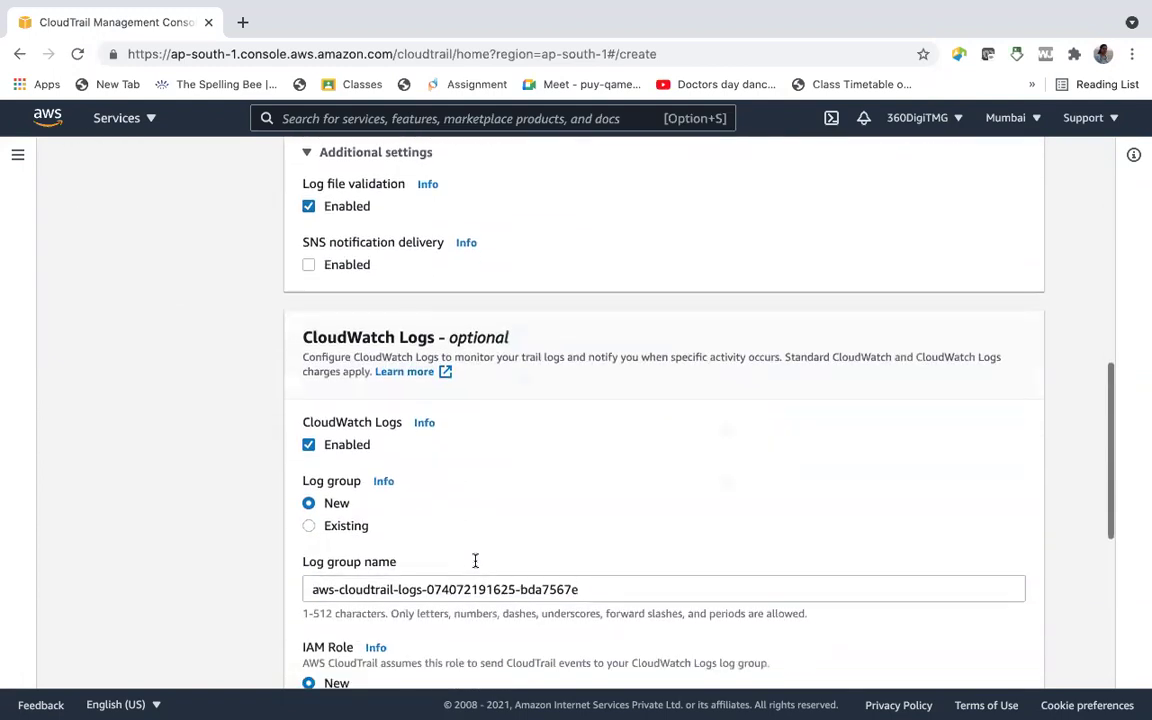
scroll(475, 561, down, 6)
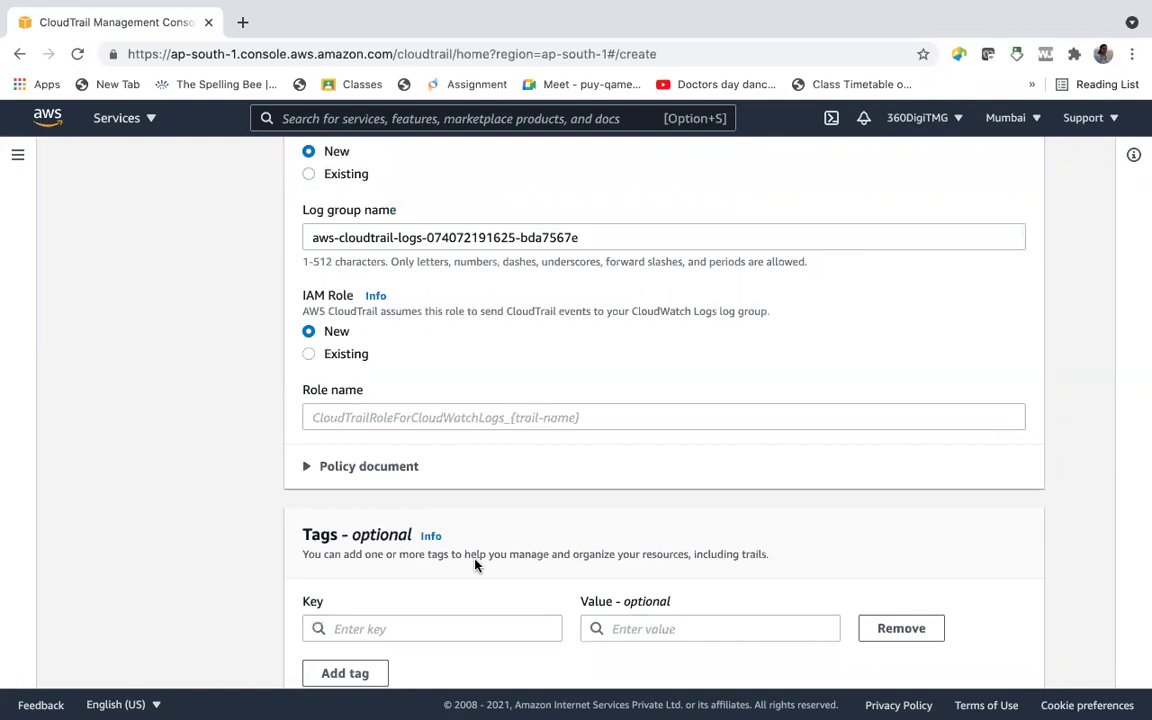
scroll(475, 565, up, 3)
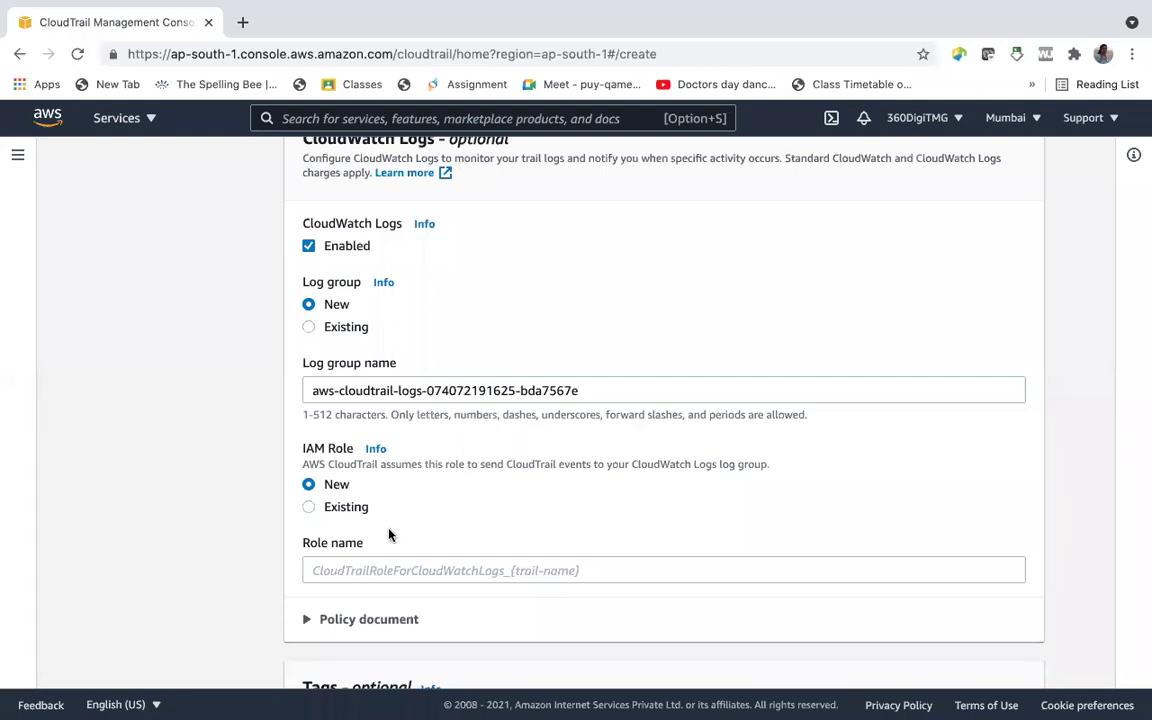
scroll(390, 533, down, 5)
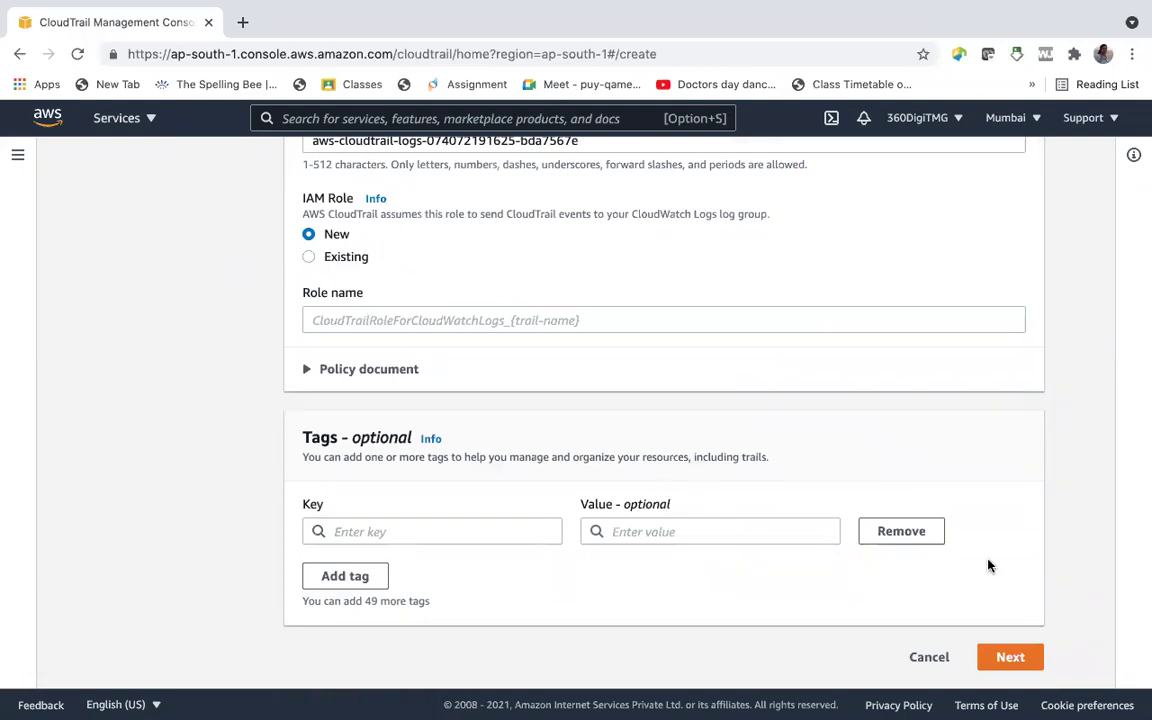
click(1010, 657)
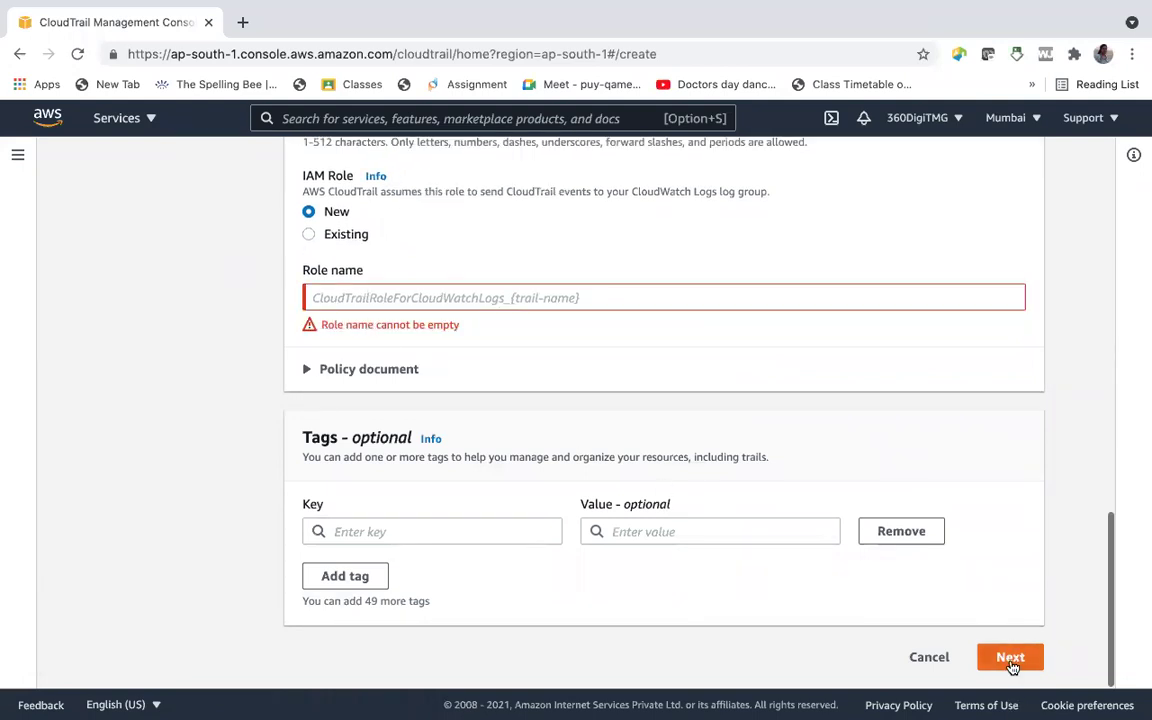
Duplicate the CloudTrail browser tab and open the IAM service's Roles list in the copy.
right_click(119, 22)
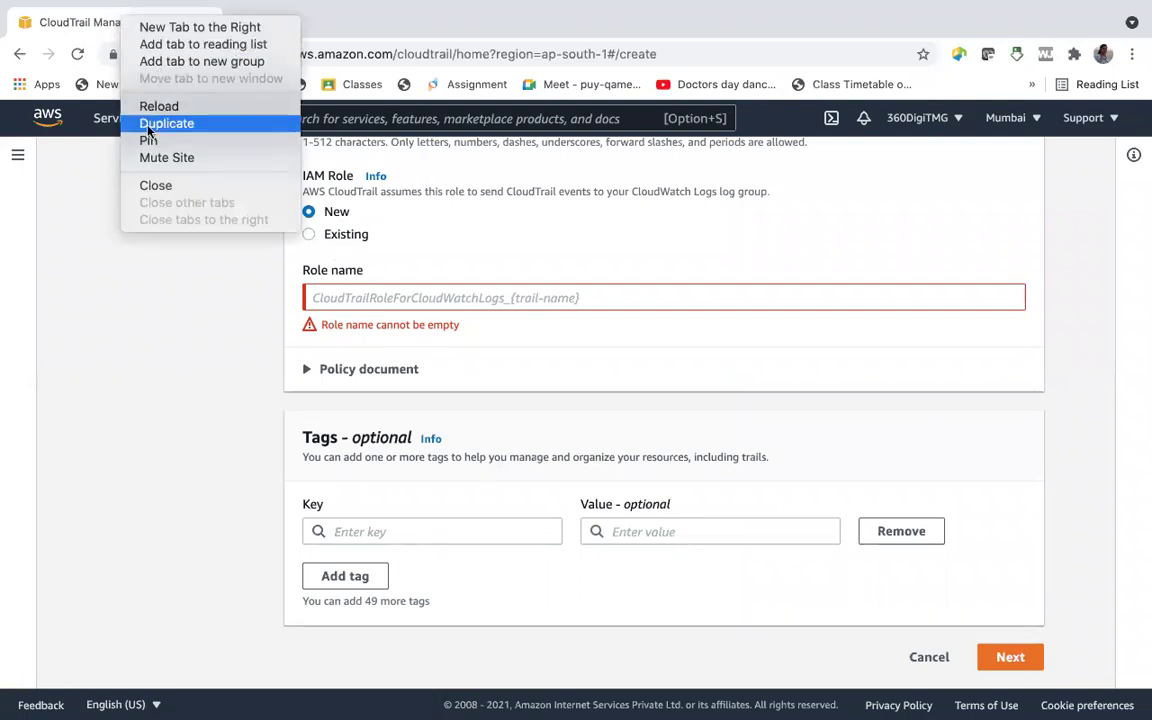
click(297, 334)
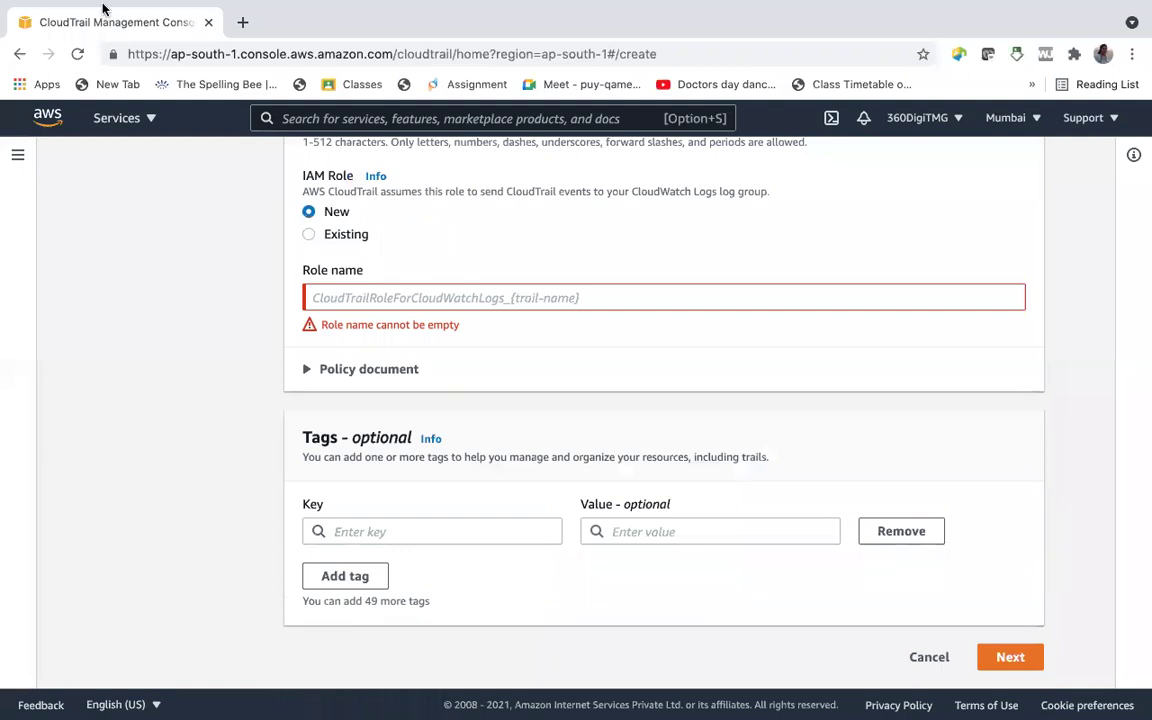
right_click(65, 25)
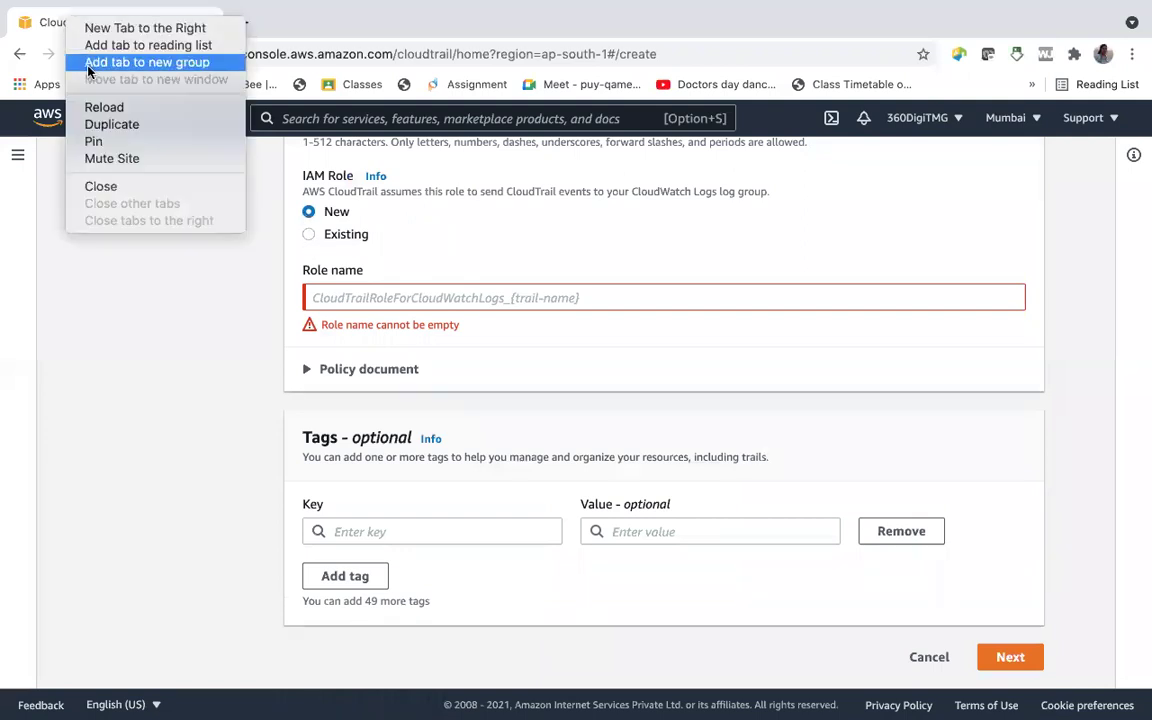
click(108, 121)
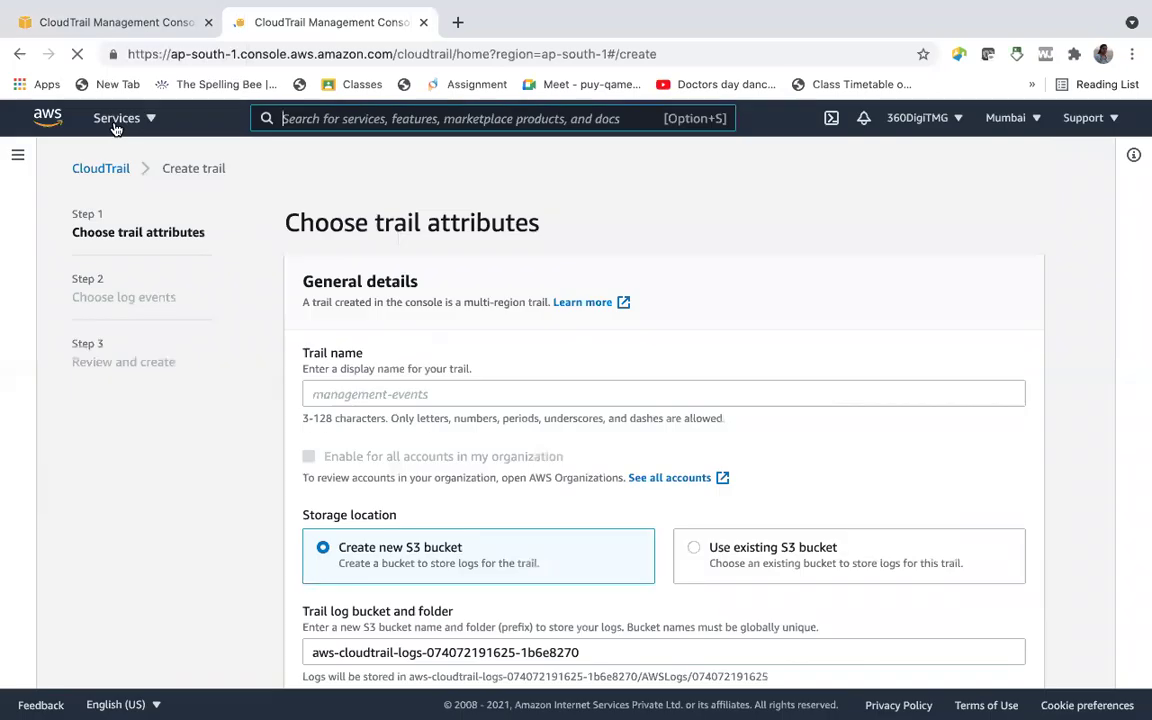
click(320, 120)
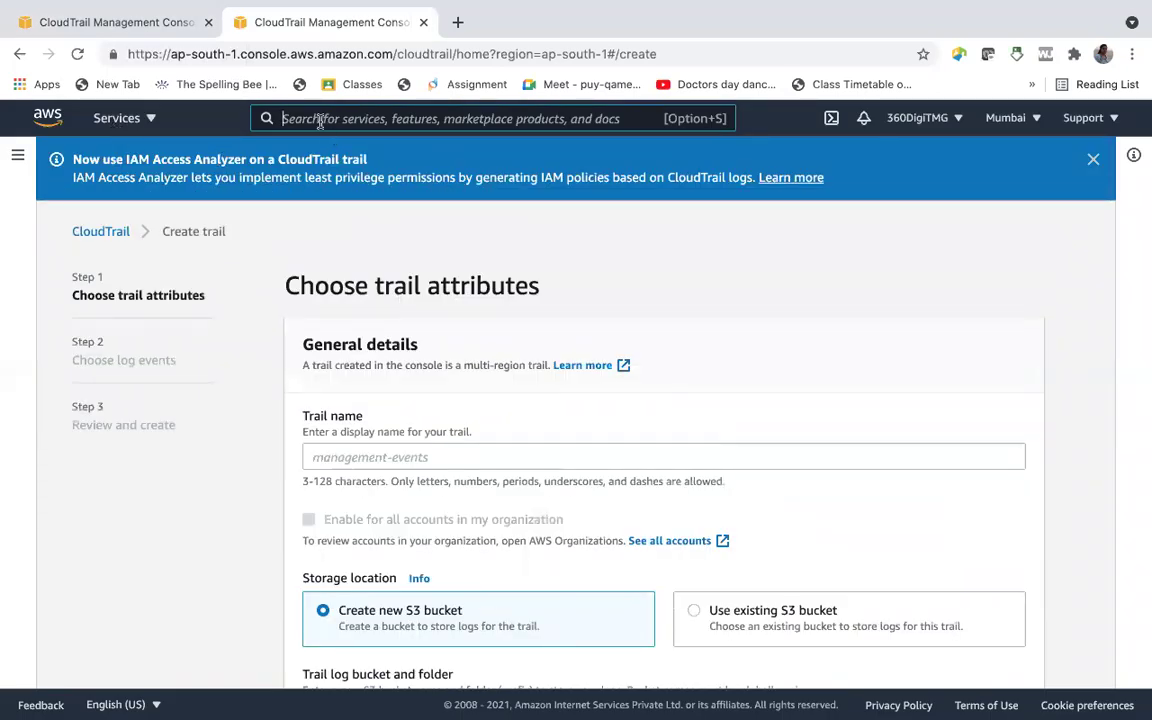
text(IAM)
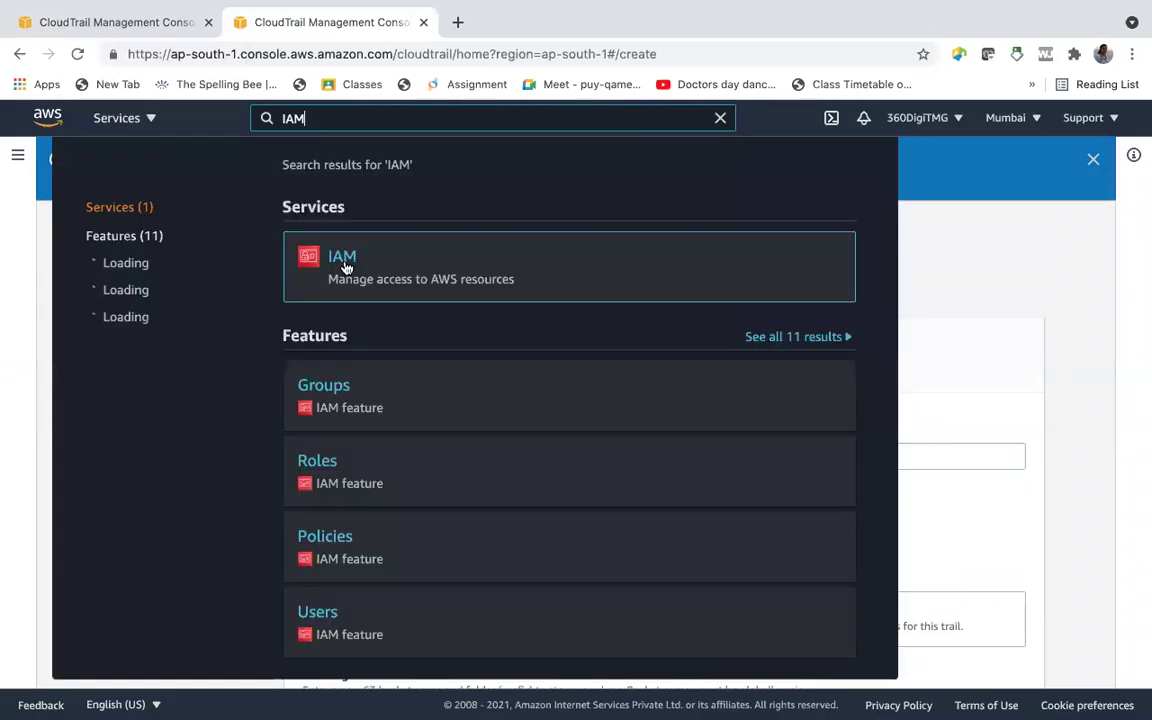
click(343, 263)
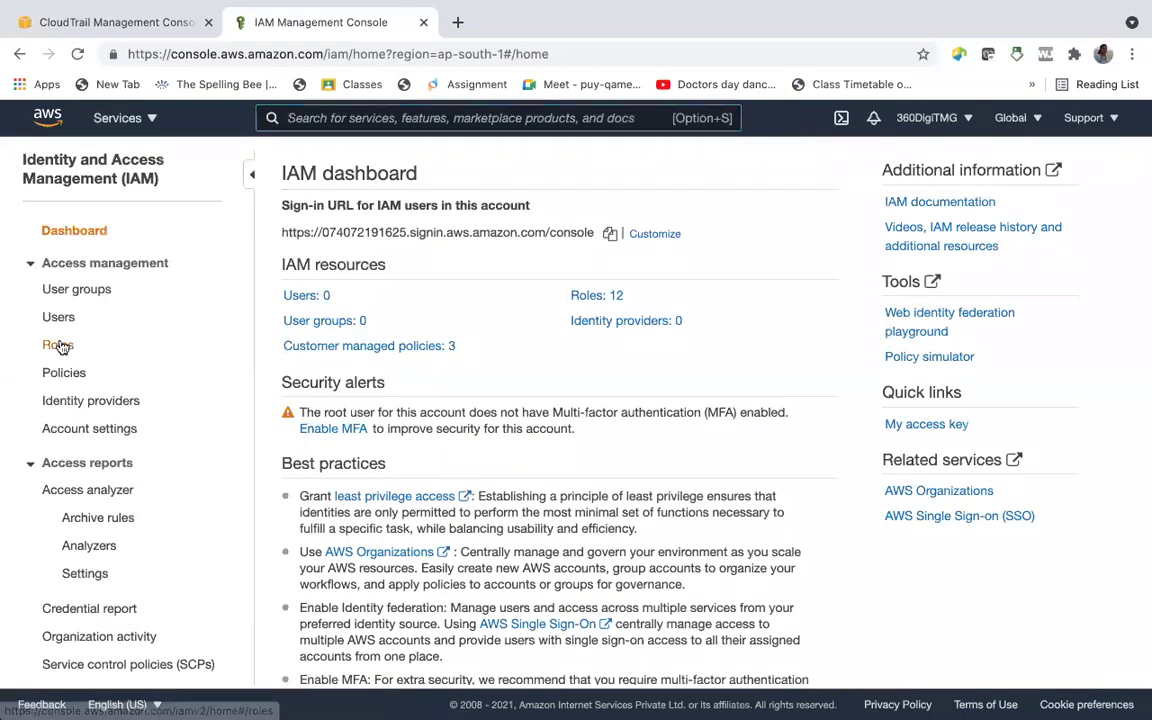
click(58, 345)
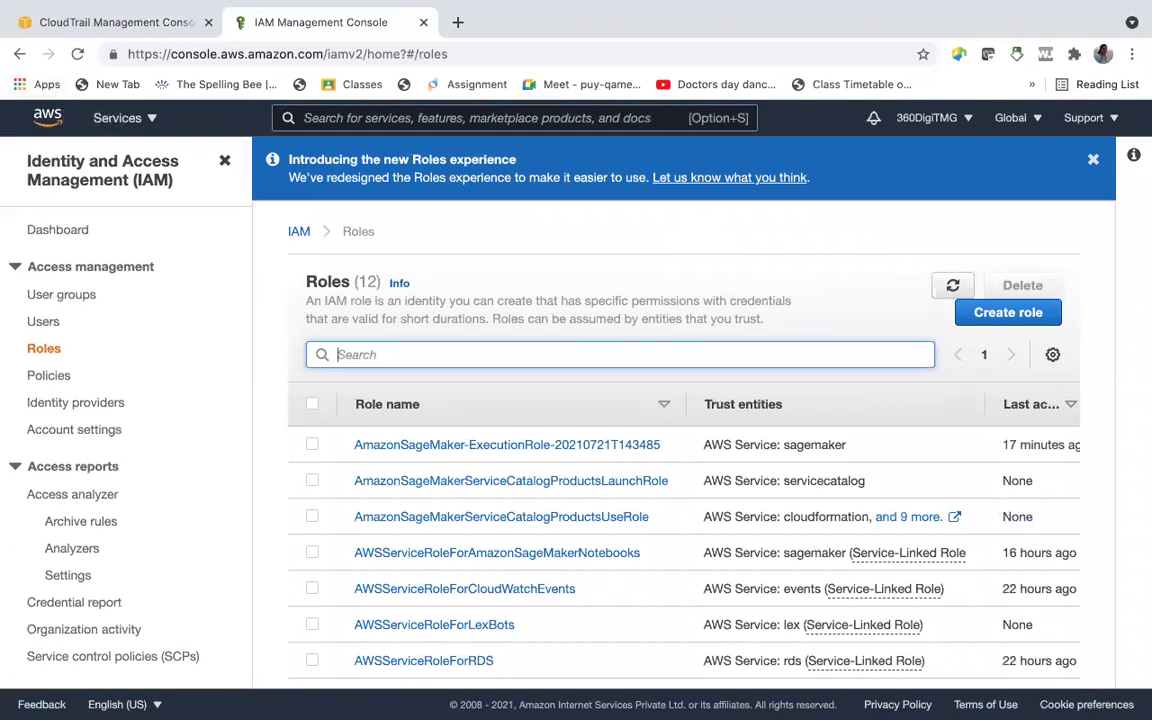
Search the IAM roles for "clou" and examine AWSServiceRoleForCloudWatchEvents with its CloudWatchEventsServiceRolePolicy permissions.
text(clou)
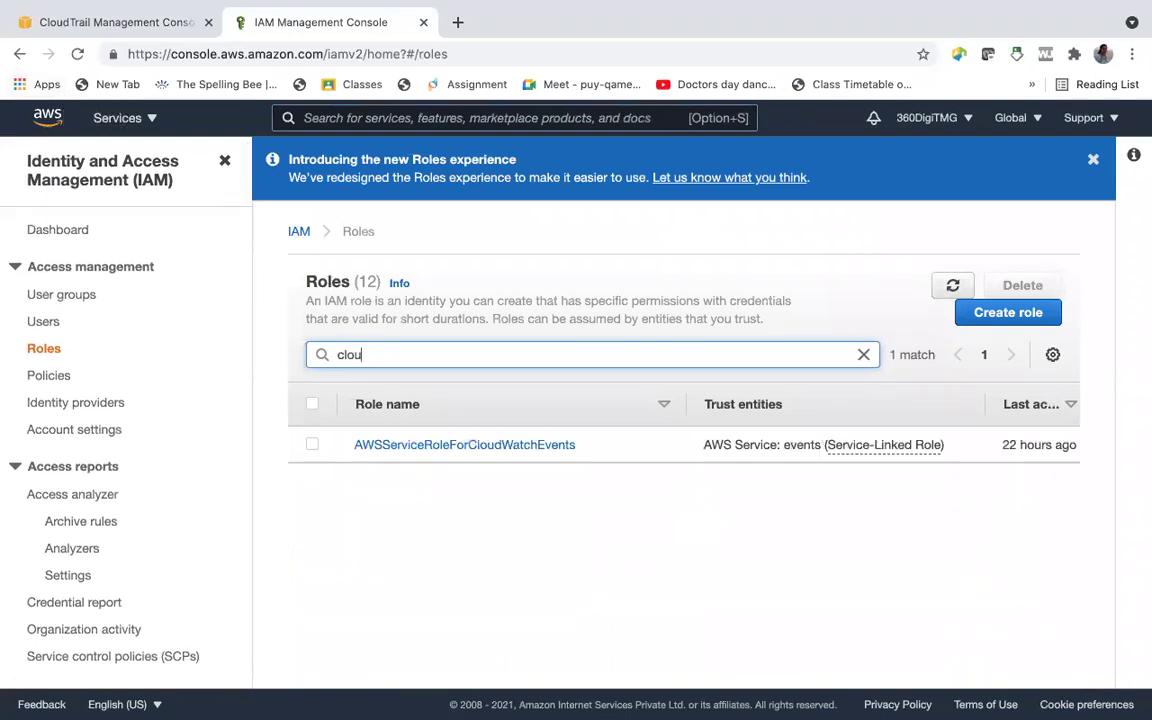
click(393, 446)
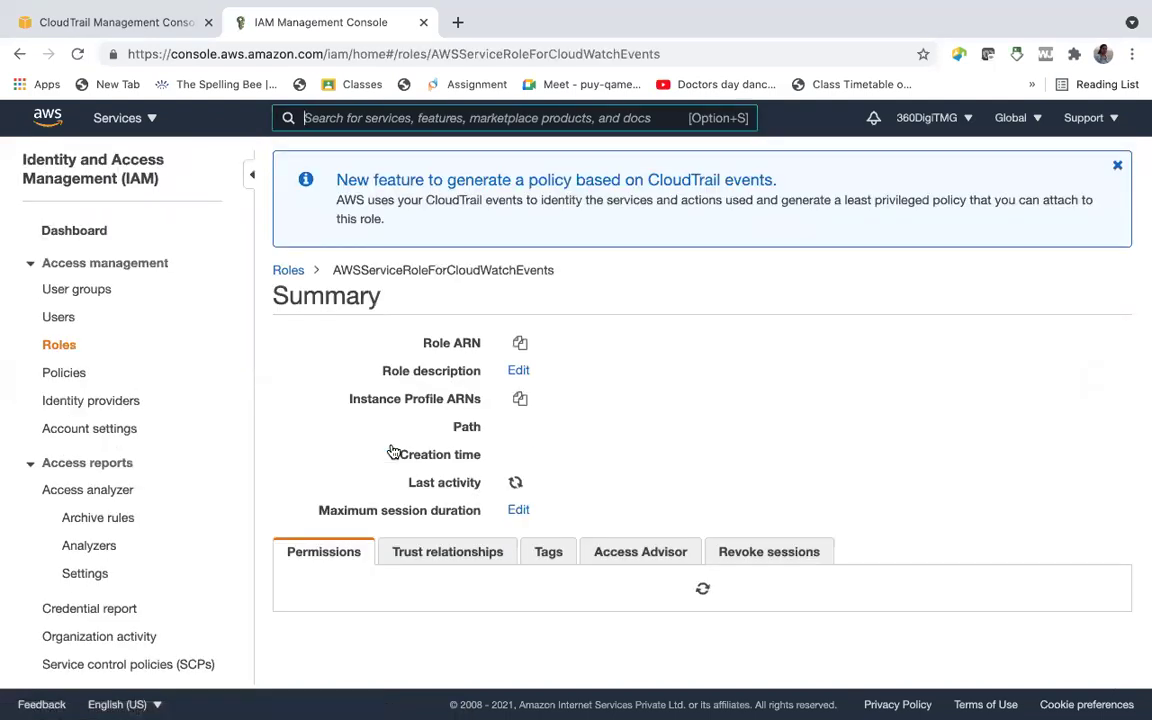
scroll(393, 450, down, 1)
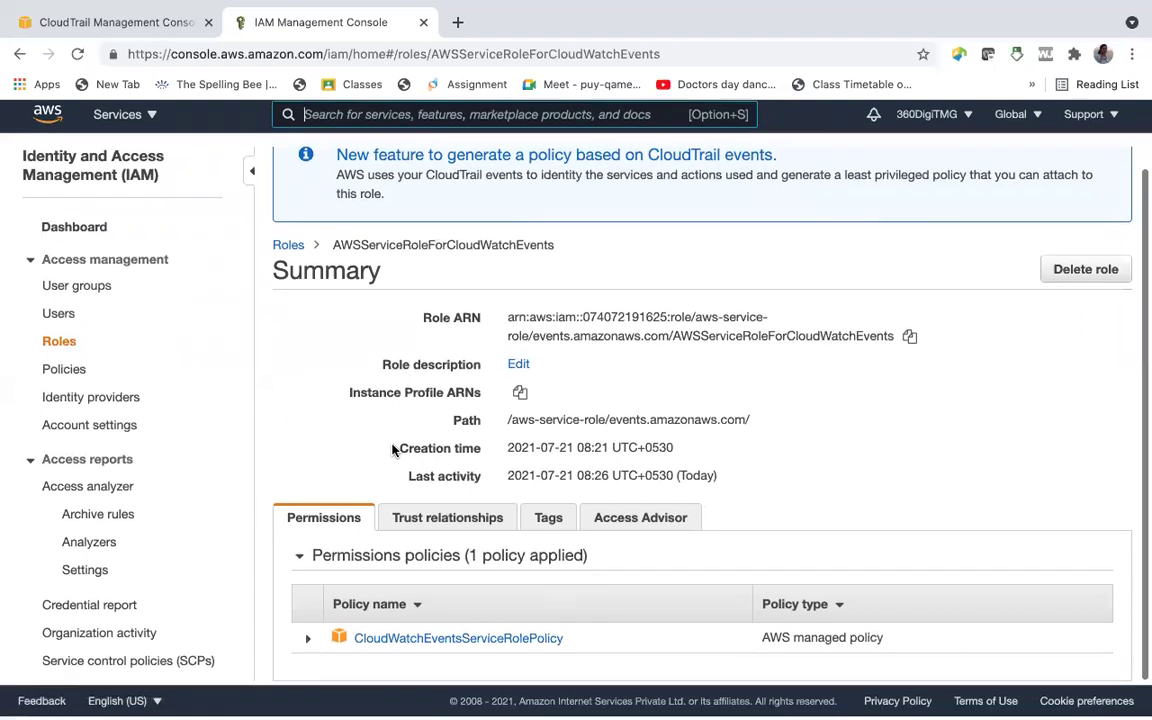
click(440, 648)
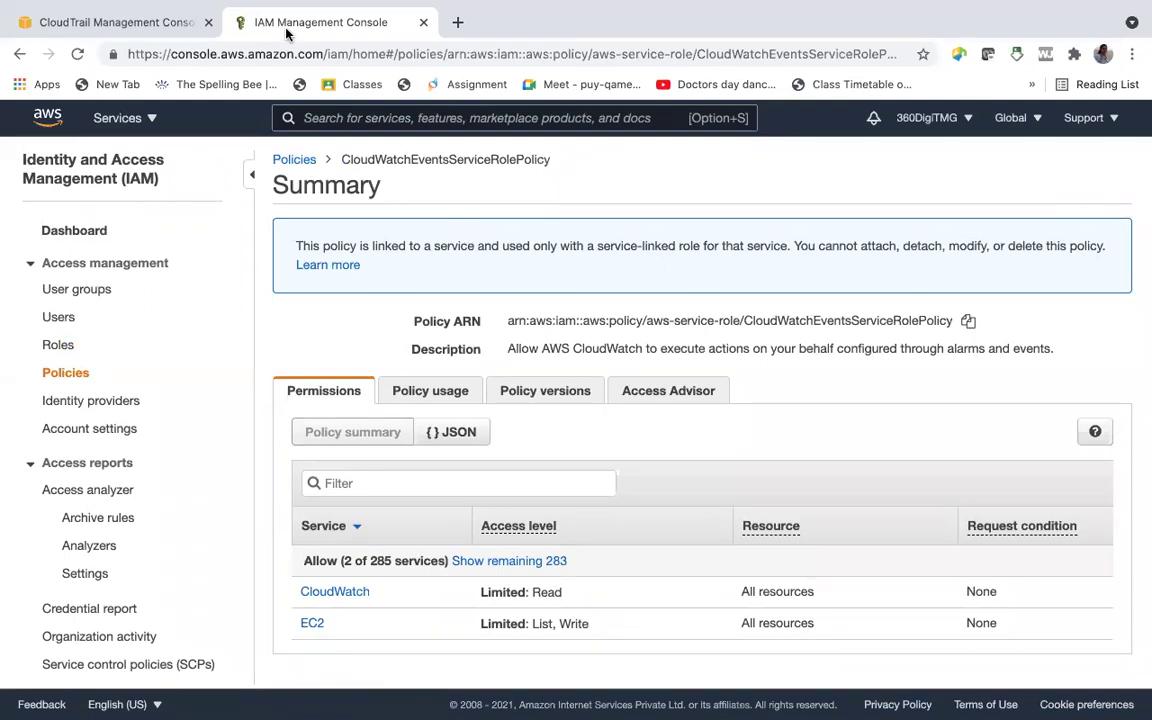
Return to the IAM Roles list and search it for "cloudtrail".
mouse_move(82, 8)
click(19, 54)
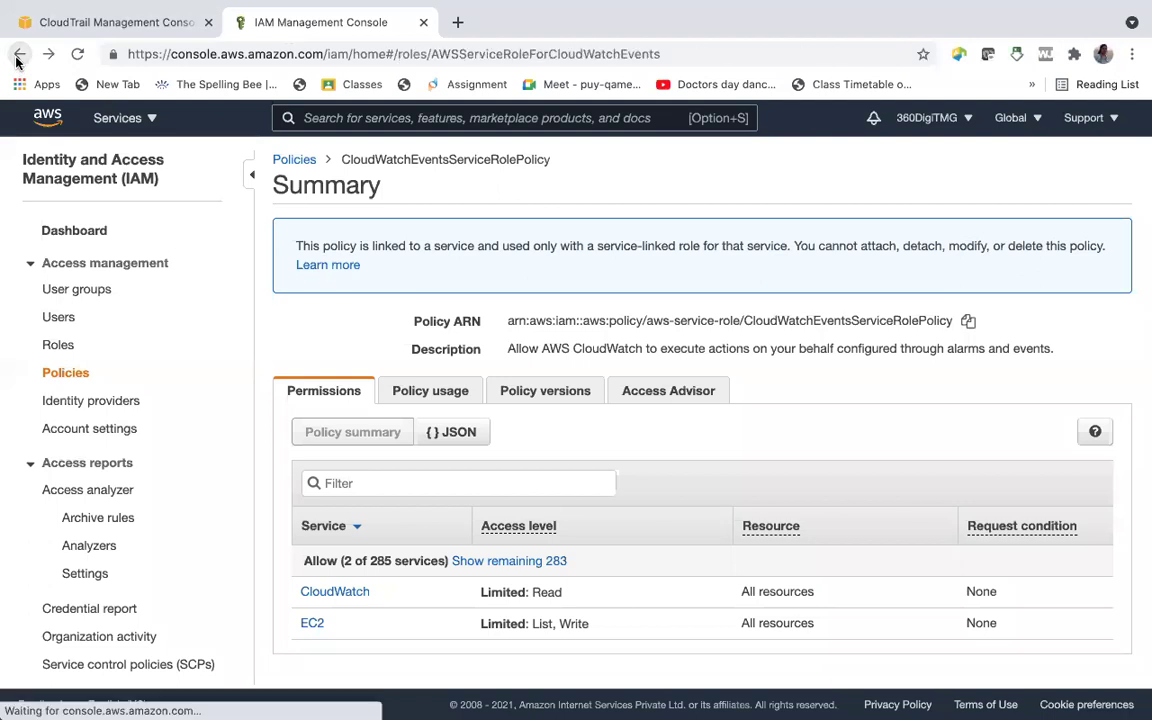
scroll(301, 338, down, 1)
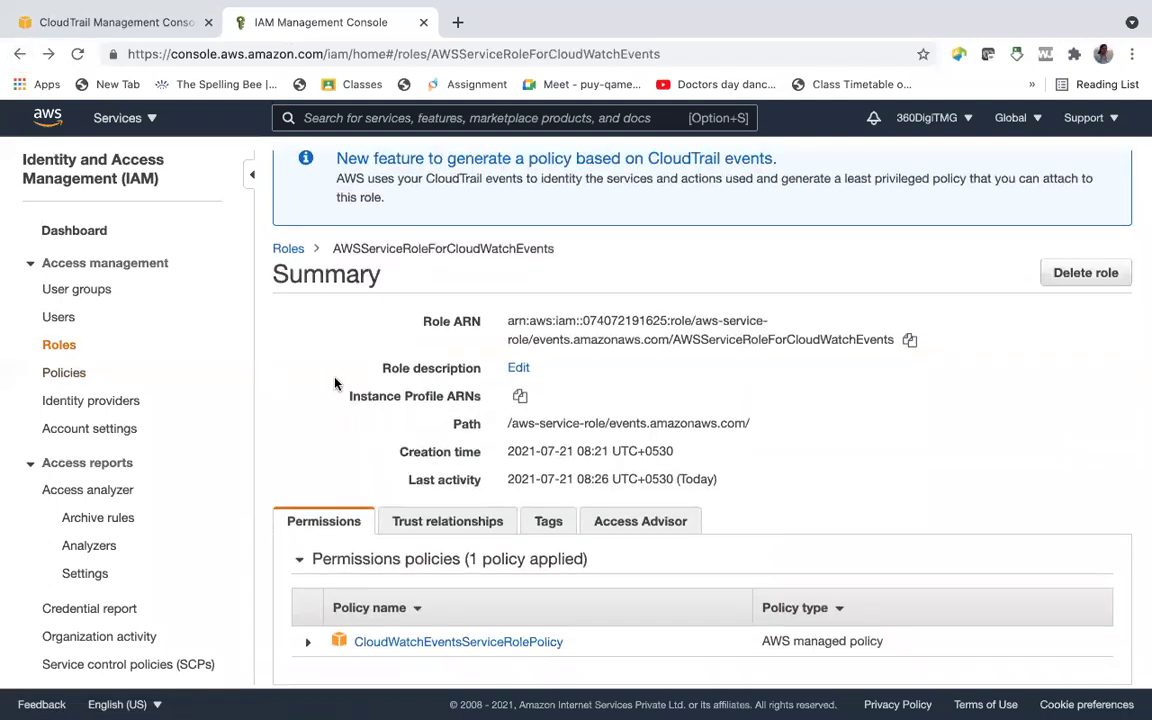
click(19, 55)
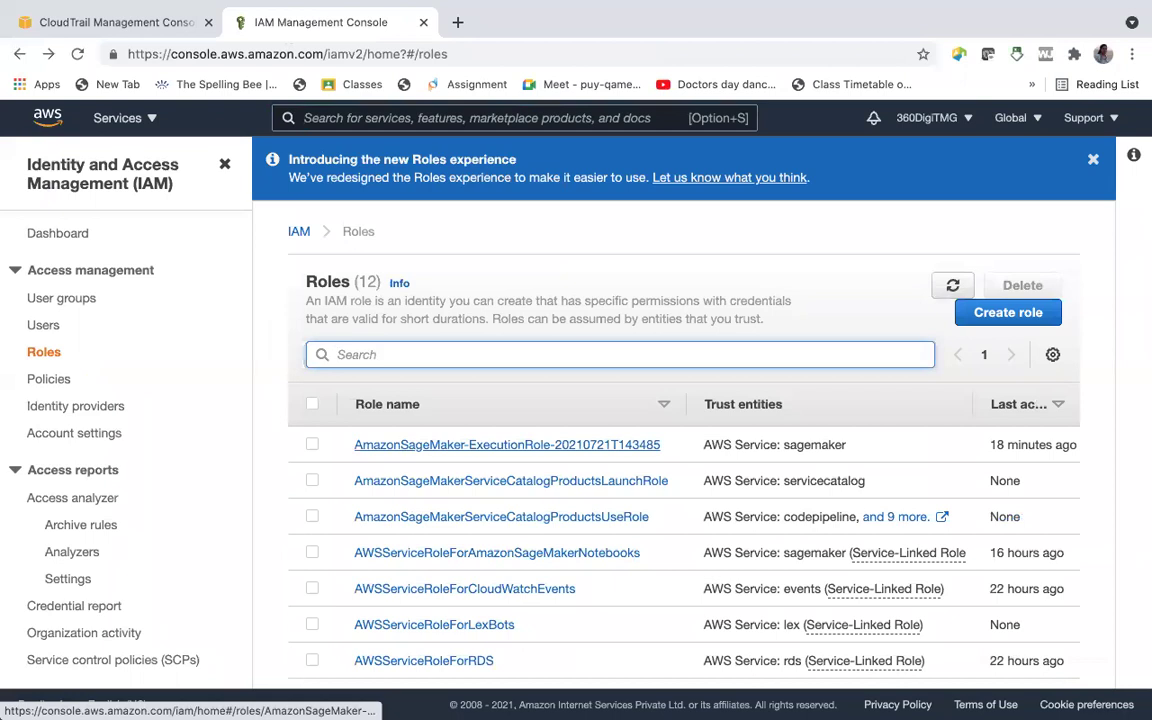
text(clo)
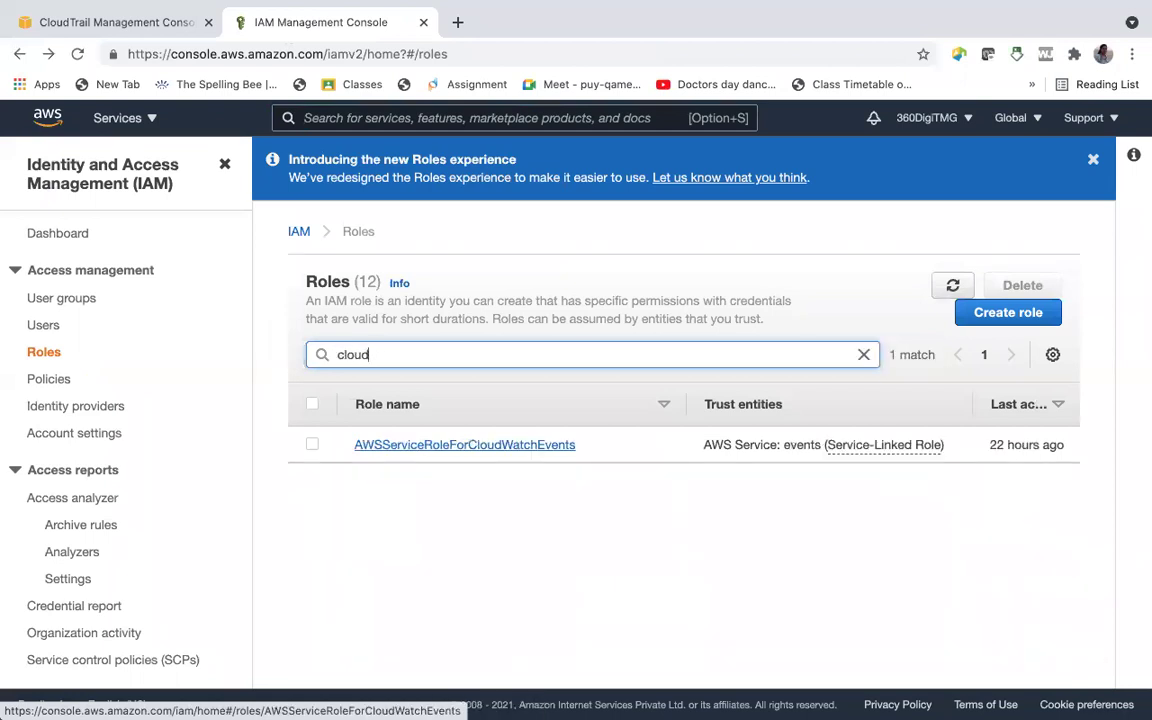
text(udtrail)
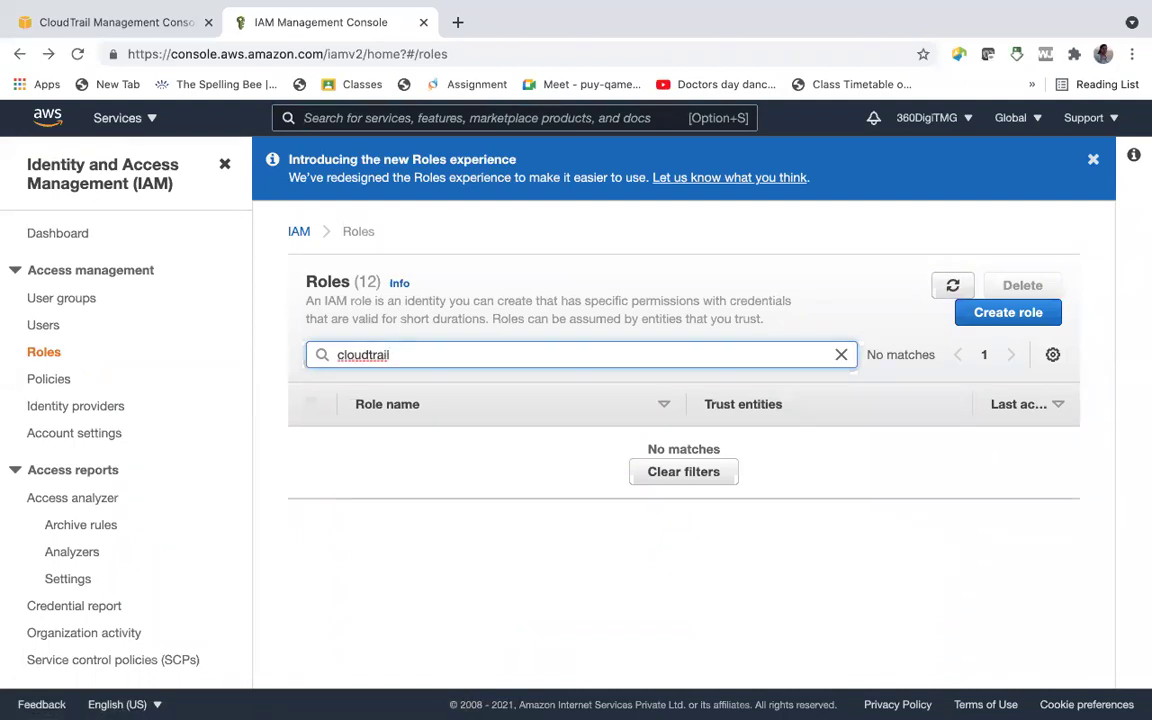
Start a new IAM role with CloudTrail as the trusted AWS service and use case, and continue to its permissions.
click(1007, 316)
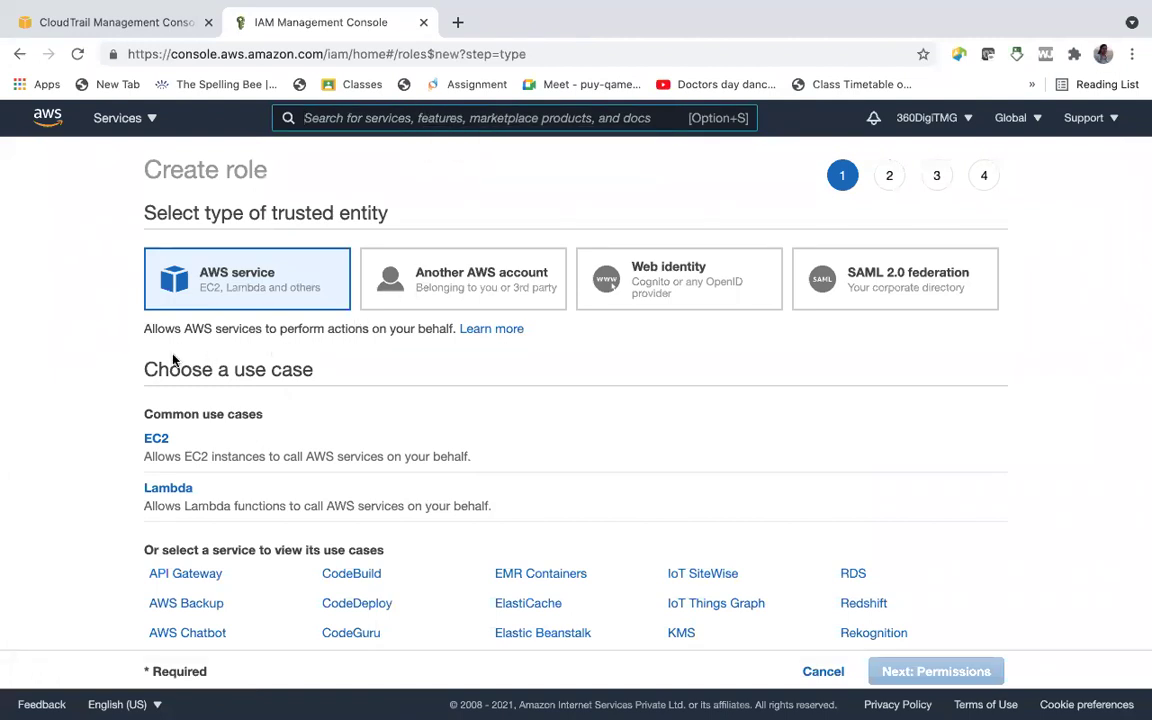
scroll(266, 475, down, 5)
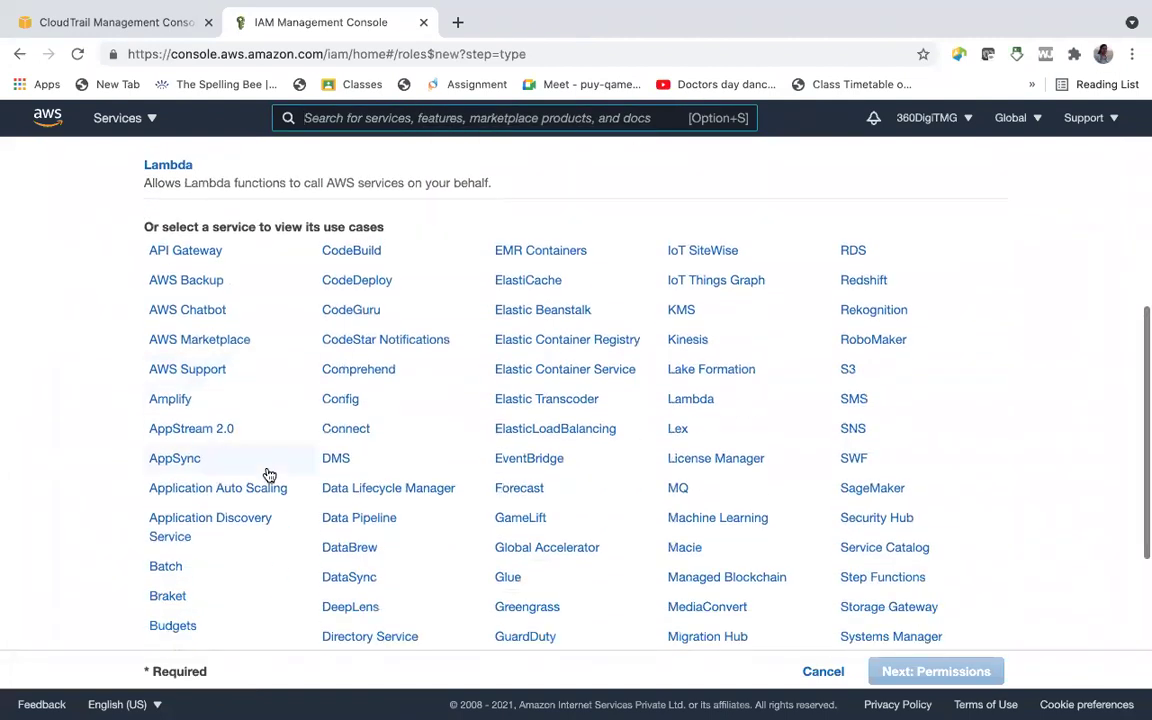
scroll(268, 475, down, 2)
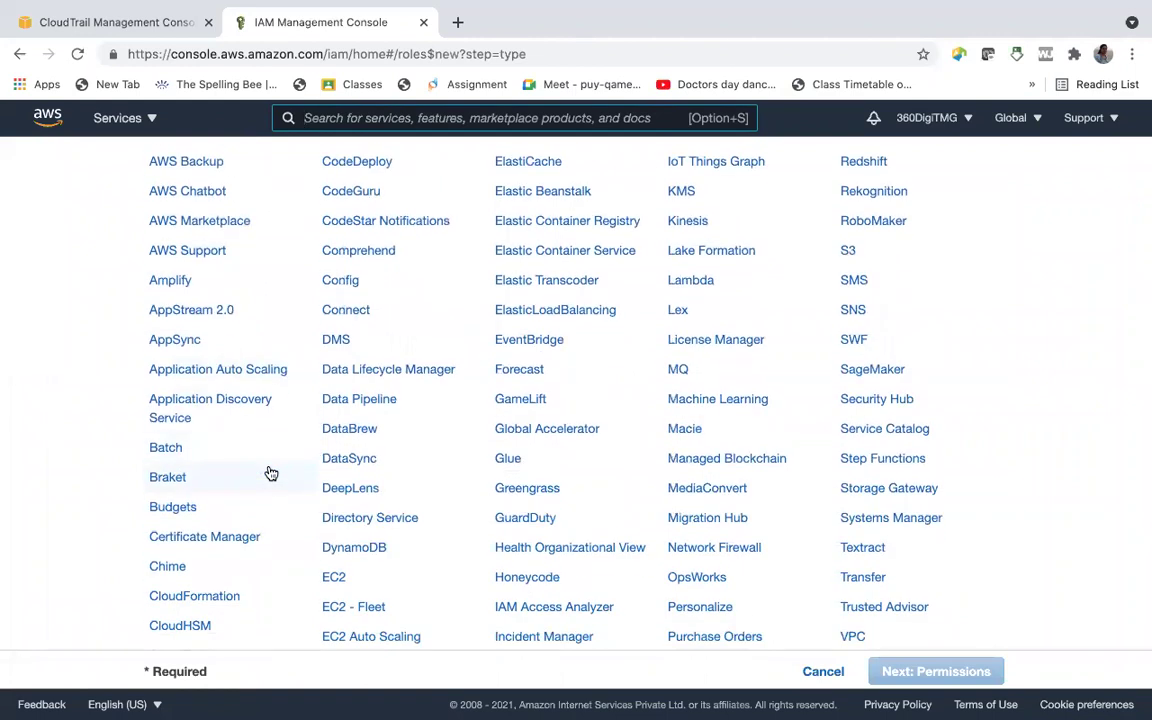
scroll(268, 480, down, 1)
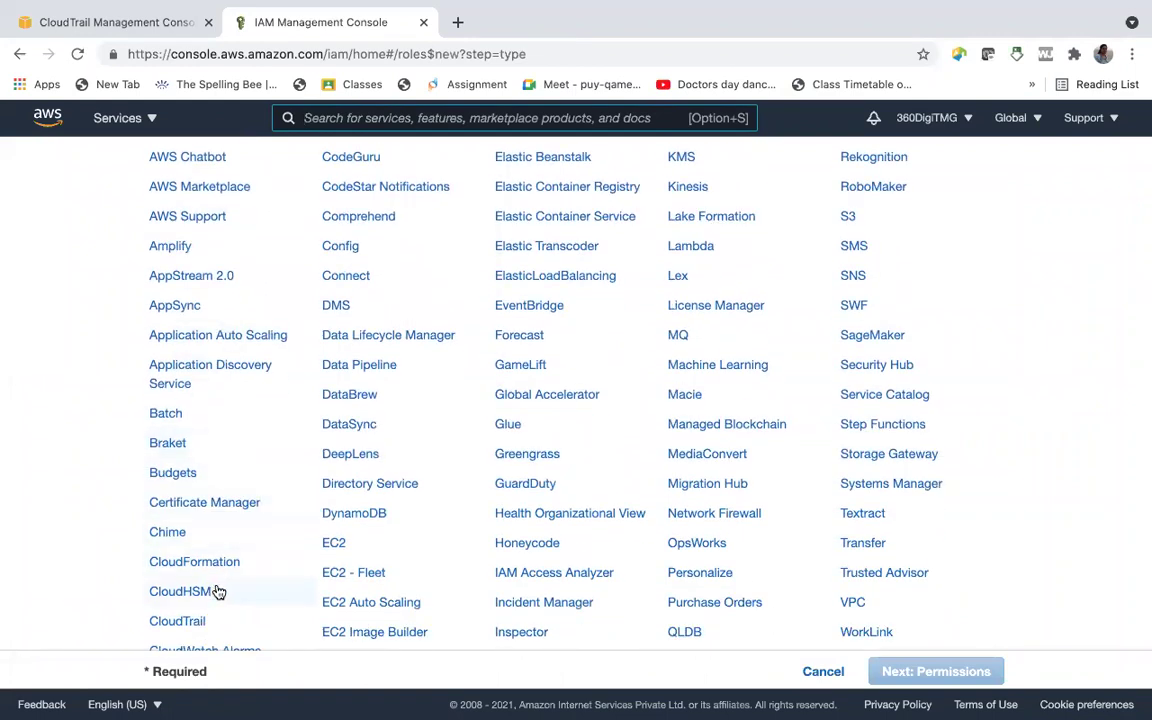
scroll(213, 590, down, 1)
click(180, 586)
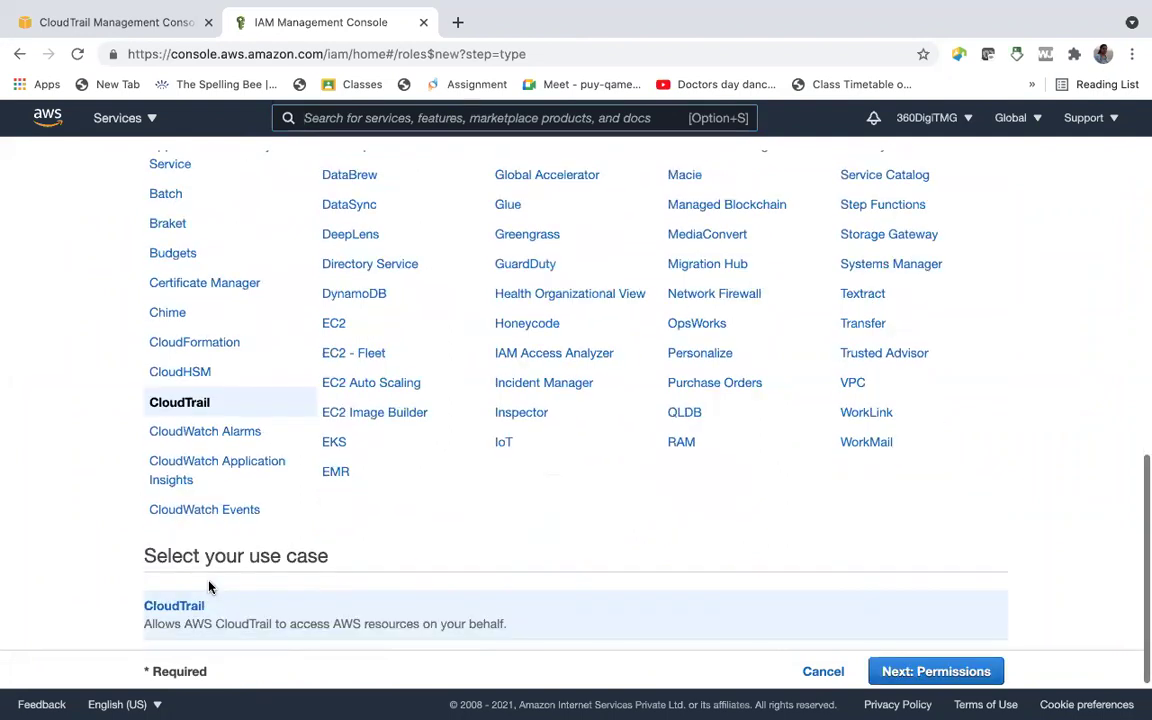
click(947, 670)
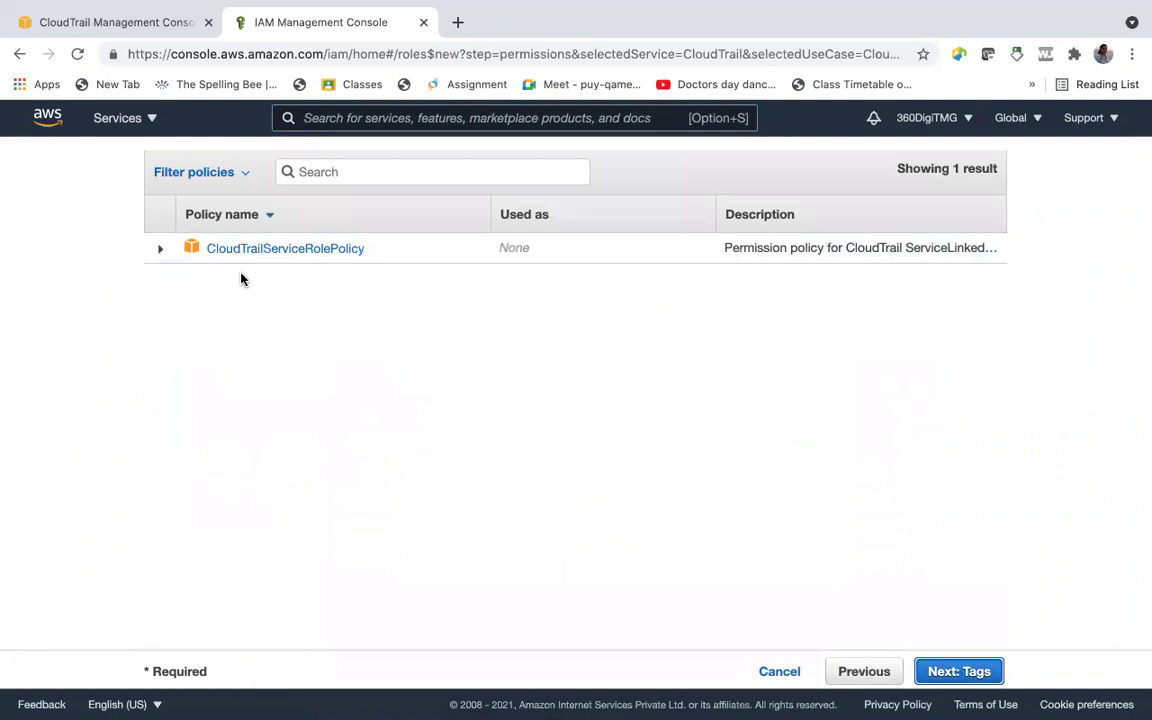
Examine the permissions summary of CloudTrailServiceRolePolicy and return to the role being created.
scroll(250, 267, up, 2)
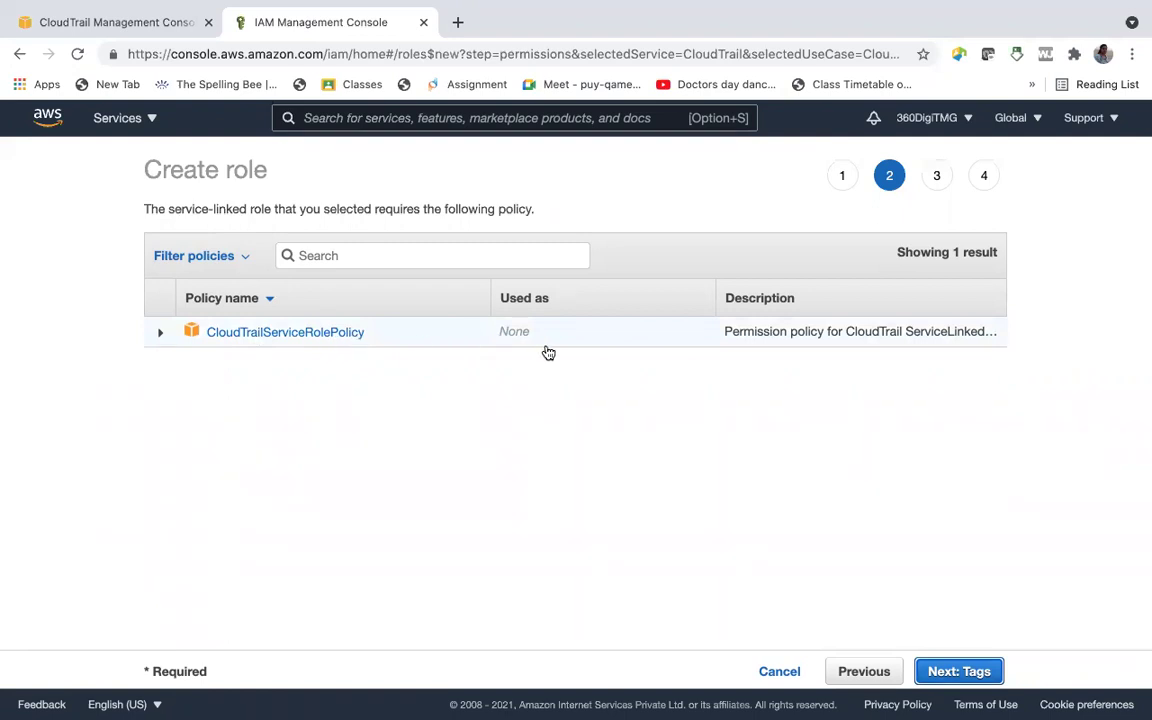
click(286, 333)
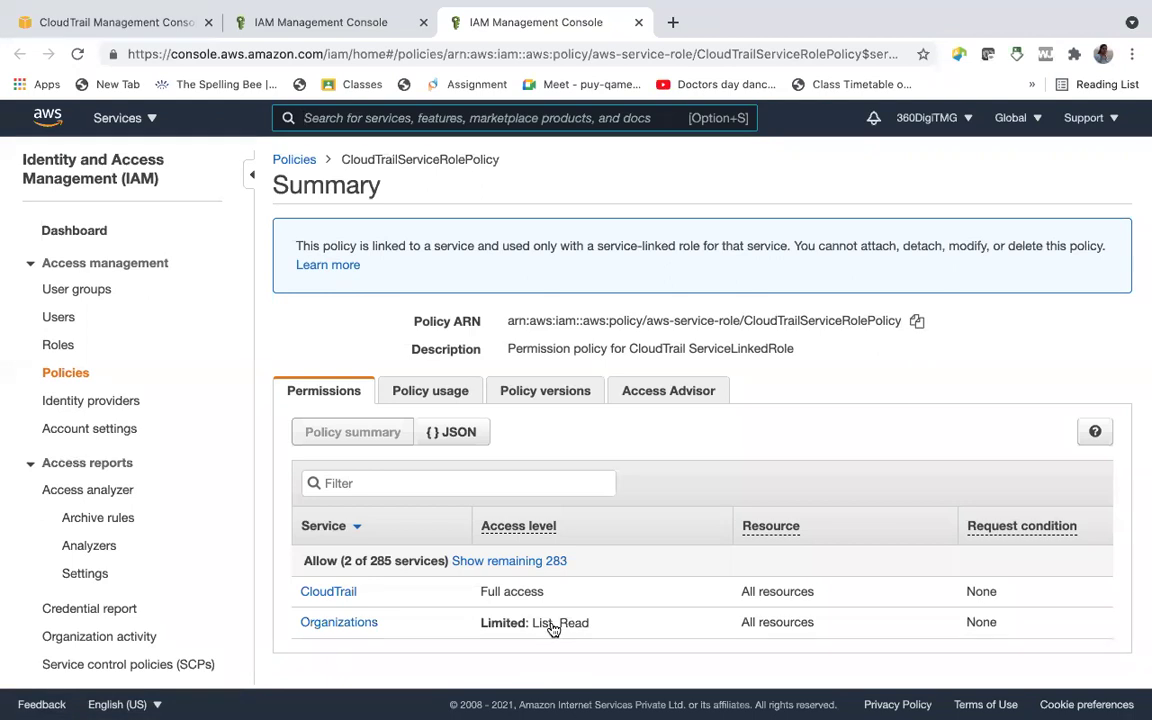
click(286, 33)
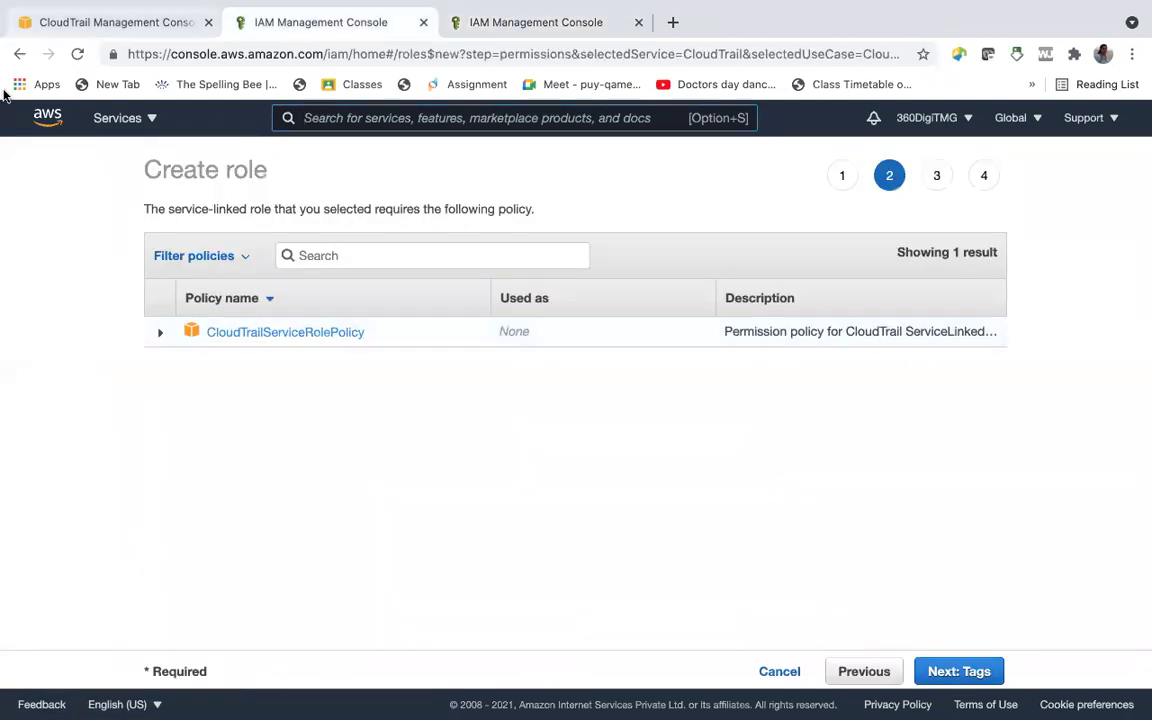
Skip the tags and create the AWSServiceRoleForCloudTrail role with its default description.
click(992, 672)
click(992, 672)
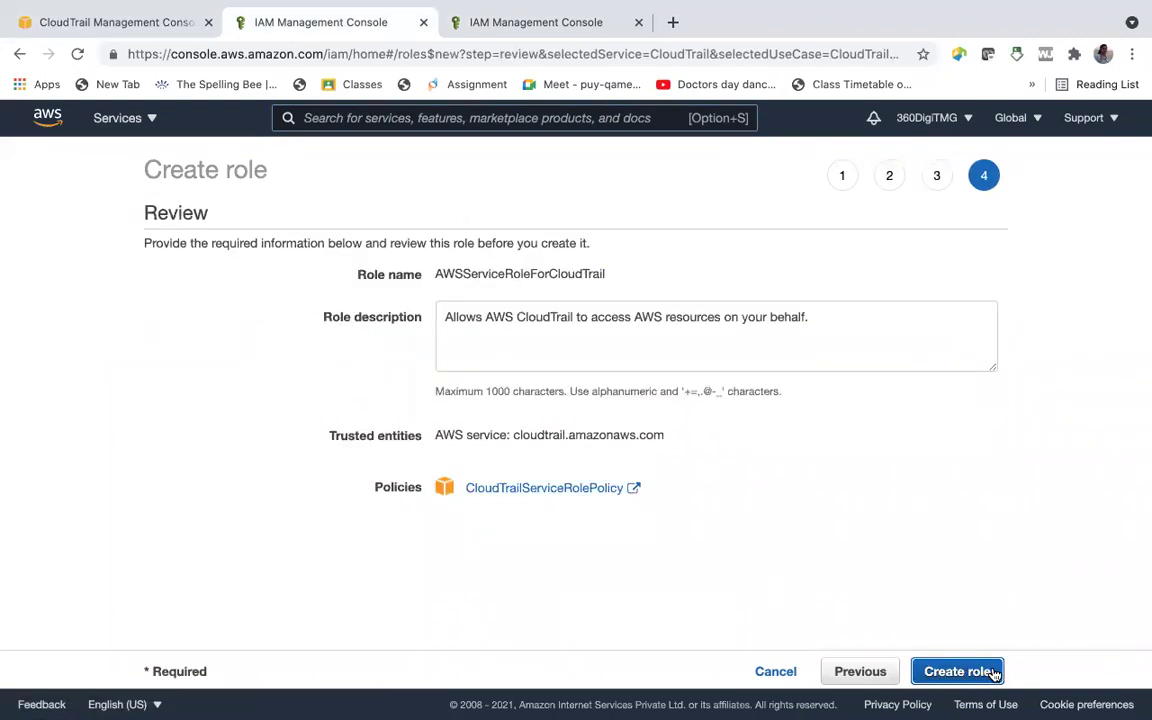
click(994, 676)
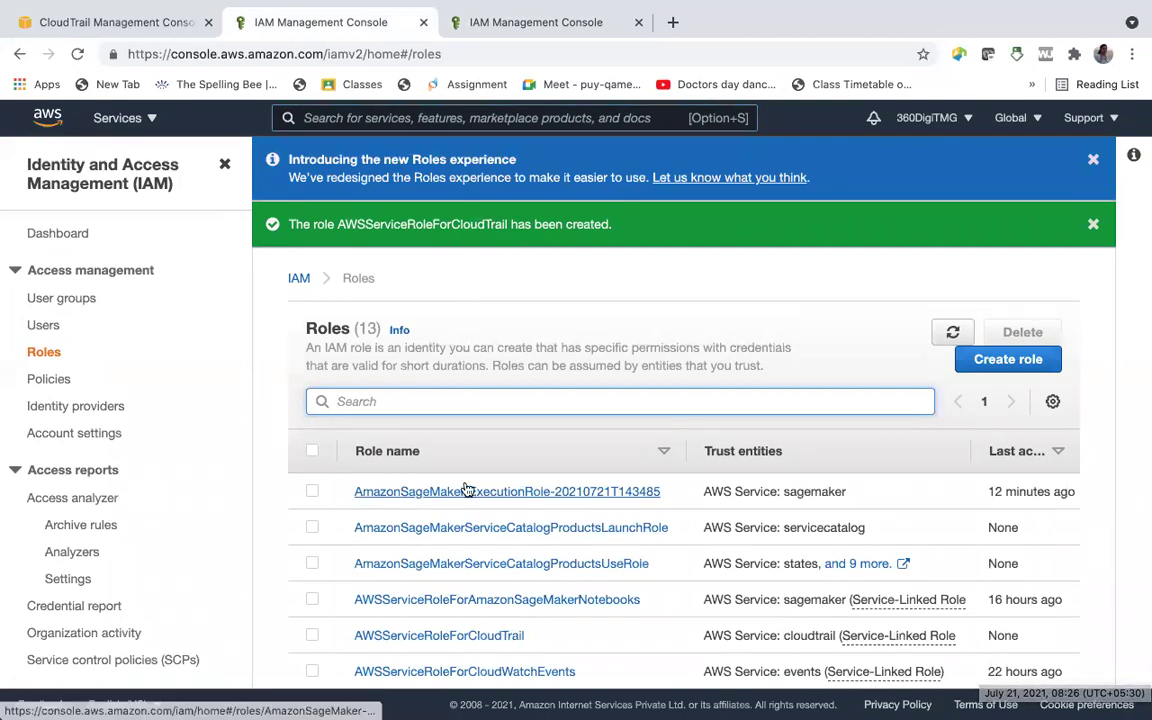
Search the IAM roles for "clou" and for "AWS", and clear the search.
click(45, 353)
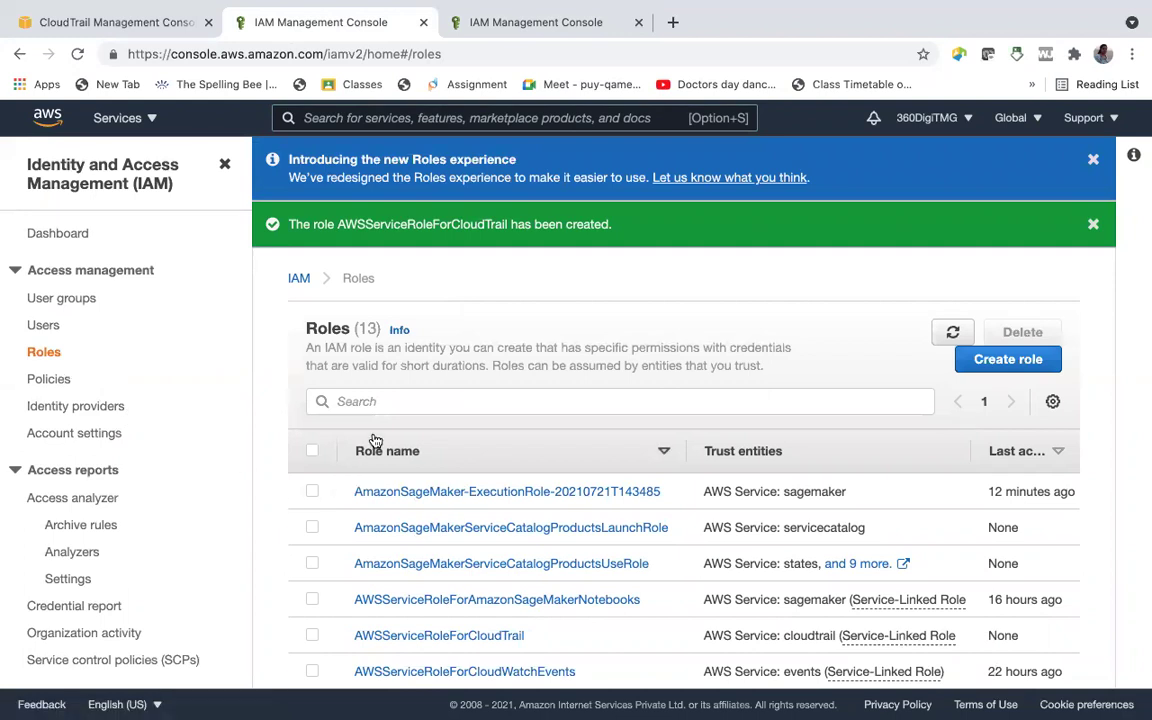
click(380, 401)
text(clou)
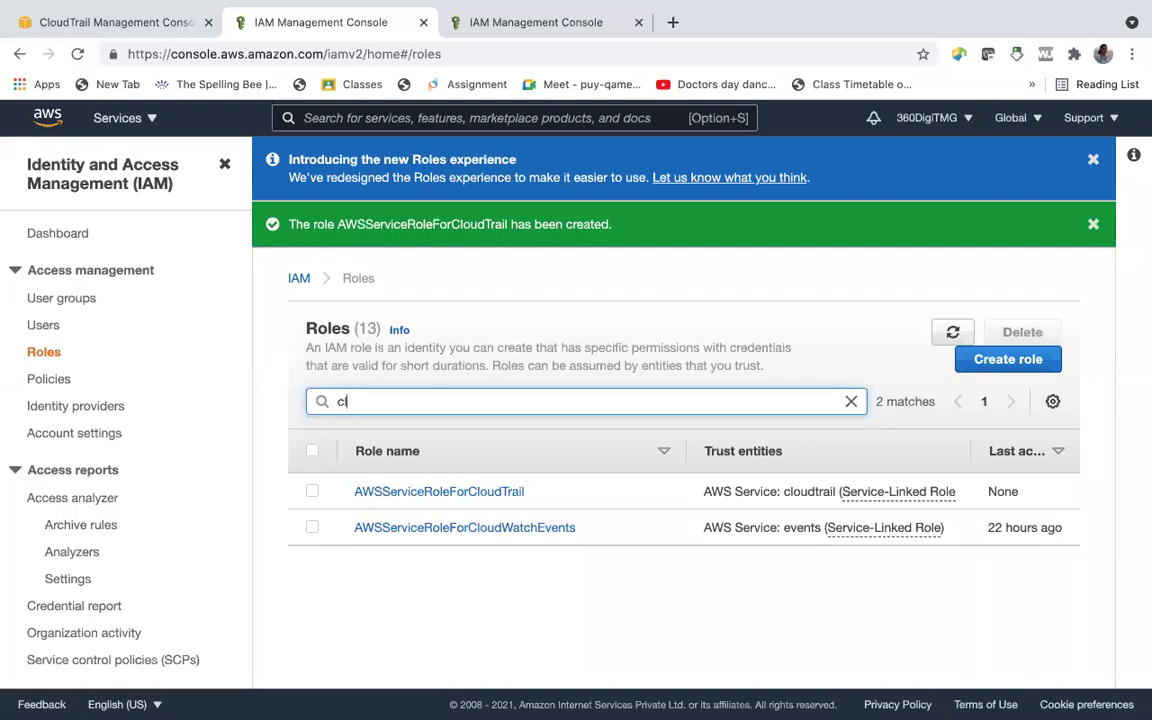
key(BackSpace)
key(BackSpace)
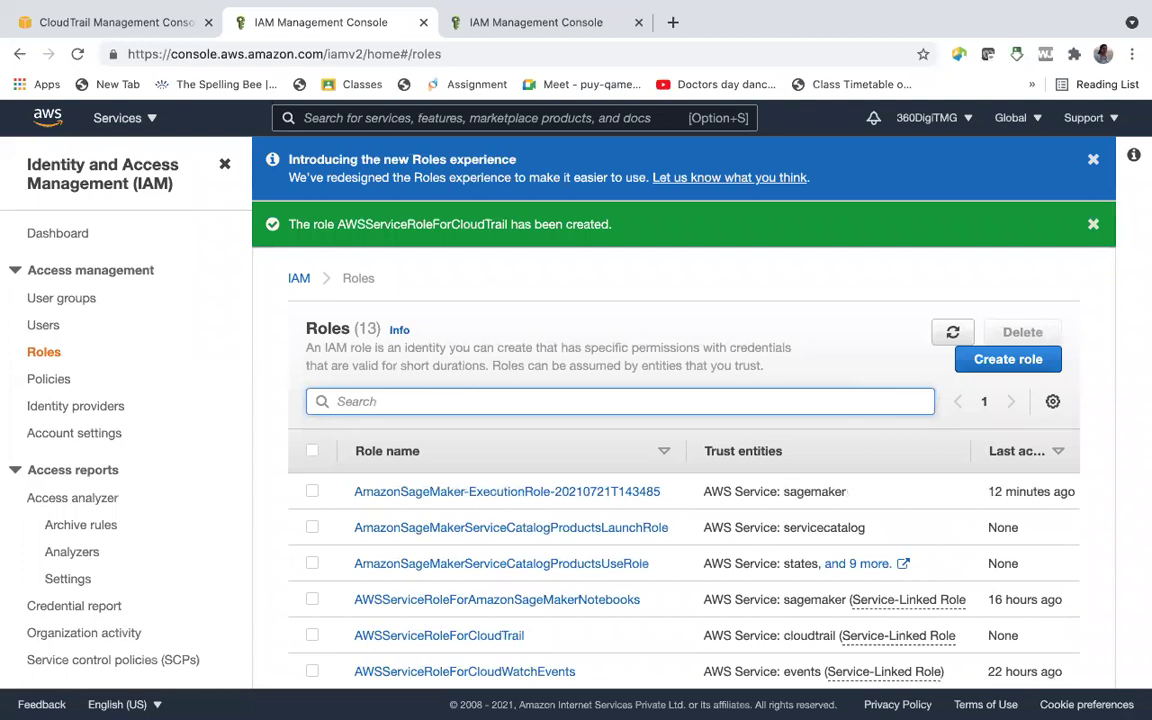
text(AWS)
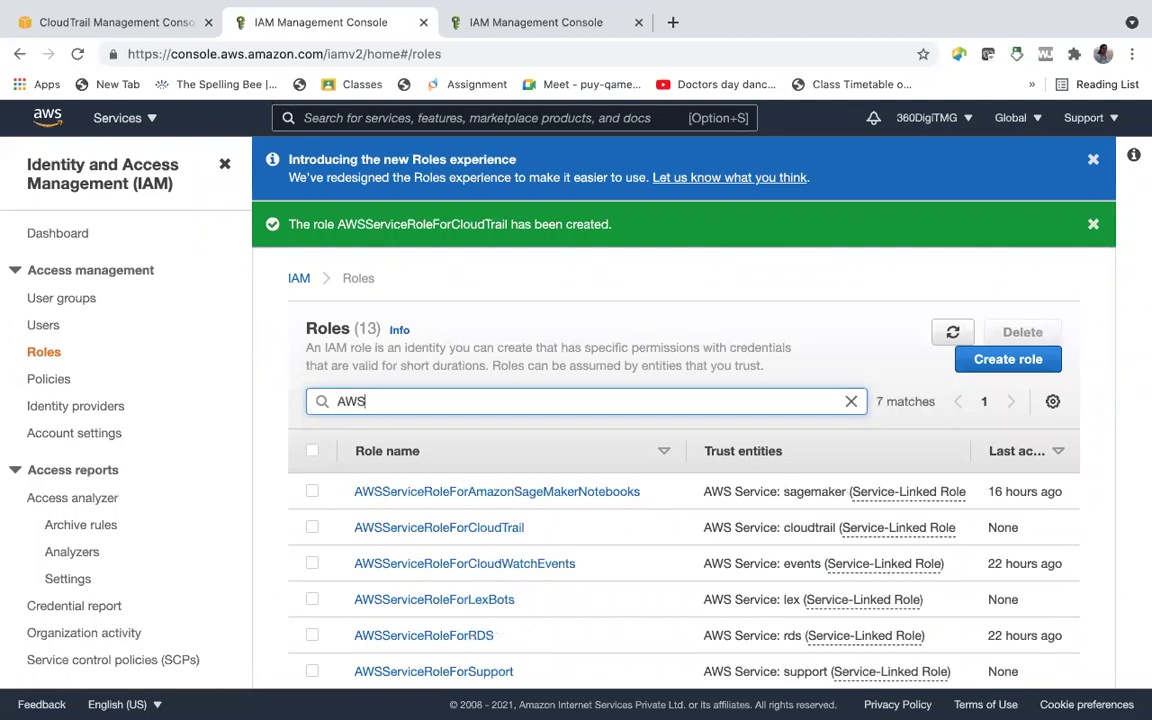
key(BackSpace)
key(BackSpace)
key(BackSpace)
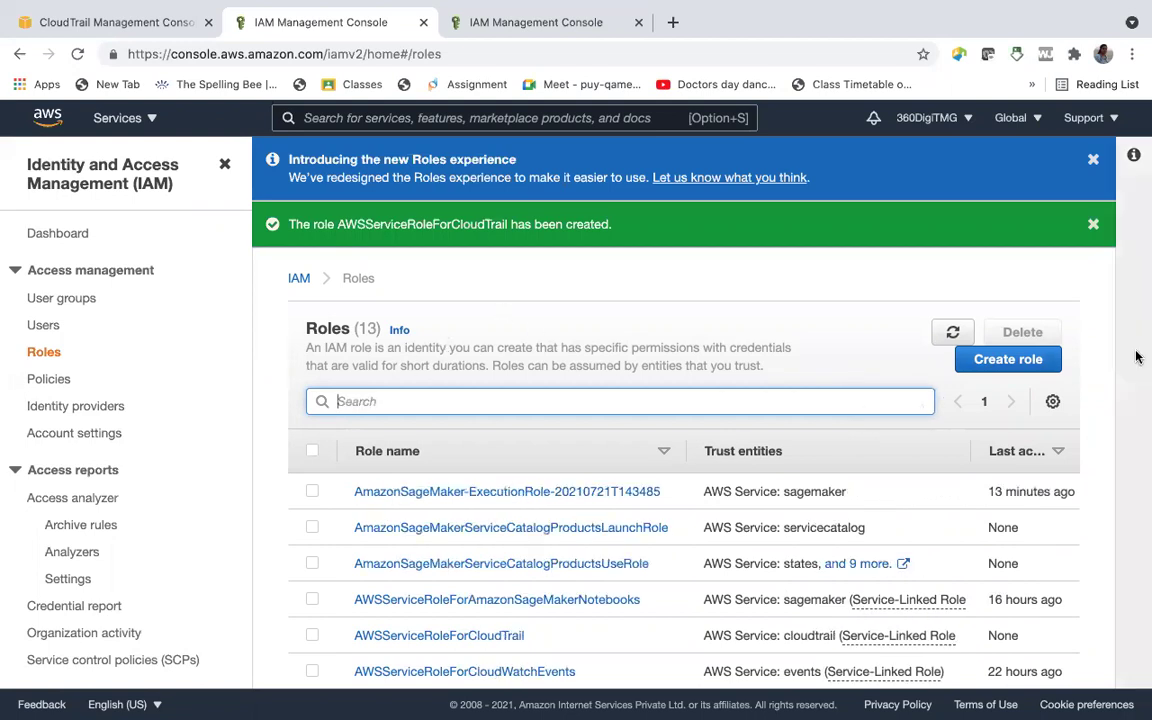
Start another role for the CloudTrail service and examine the access levels granted by CloudTrailServiceRolePolicy.
click(1024, 364)
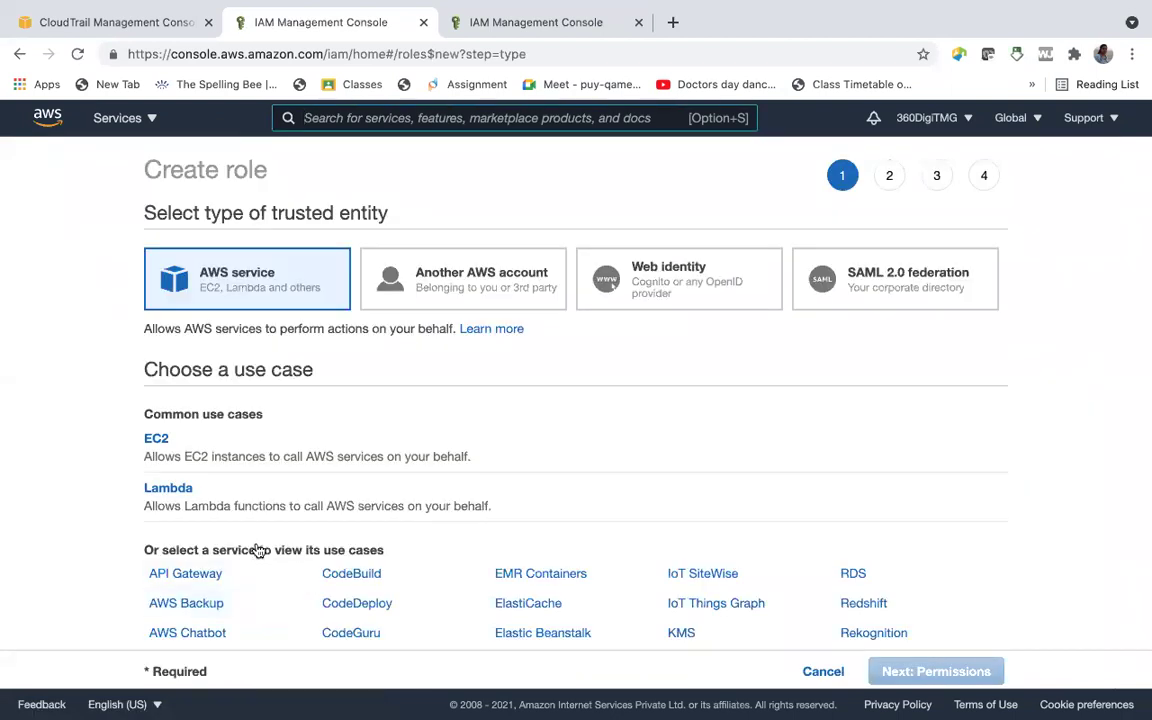
scroll(258, 549, down, 6)
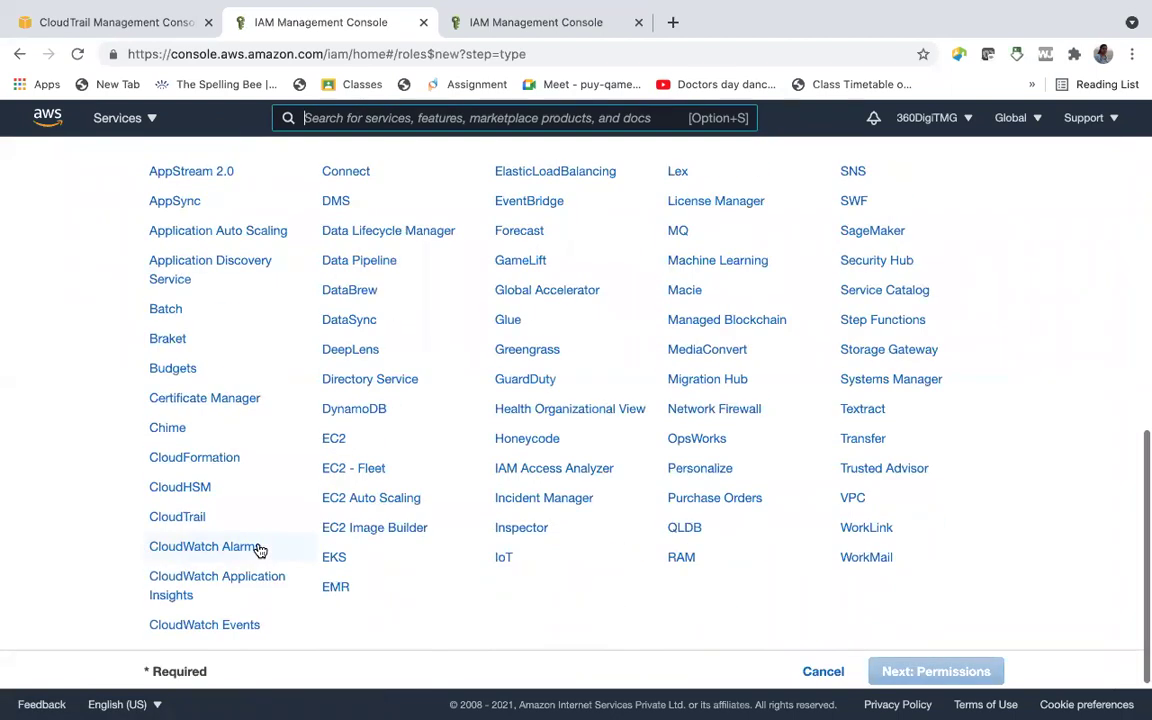
click(195, 514)
click(952, 674)
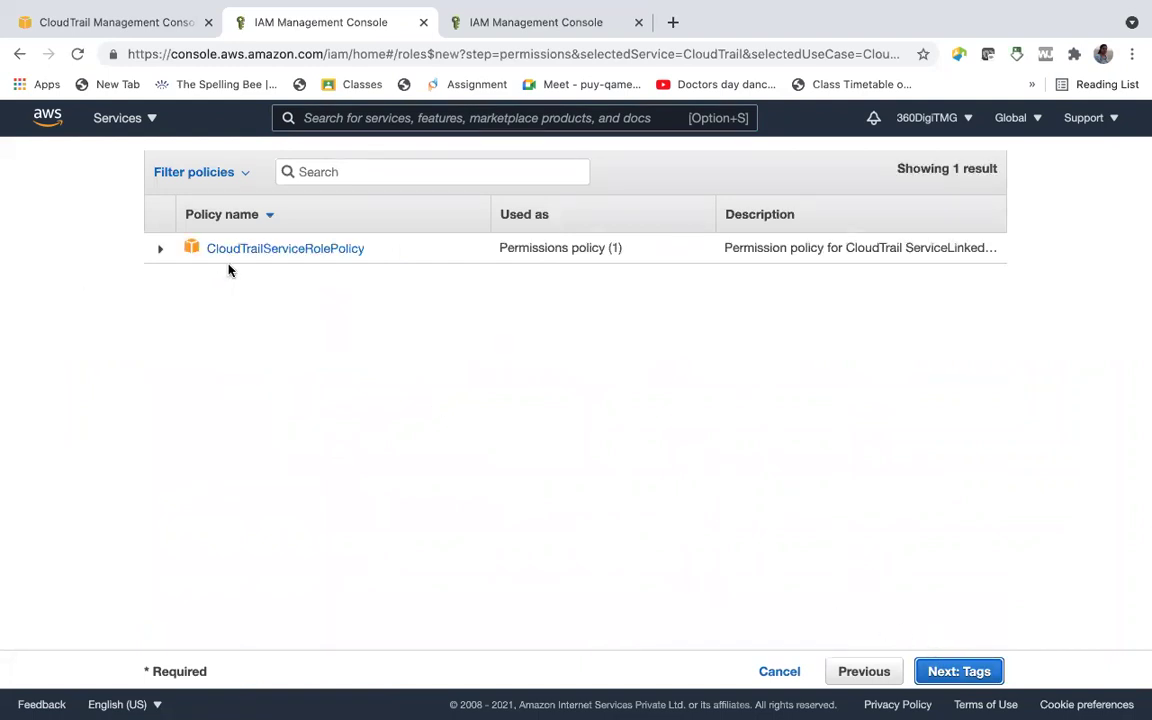
scroll(228, 272, up, 2)
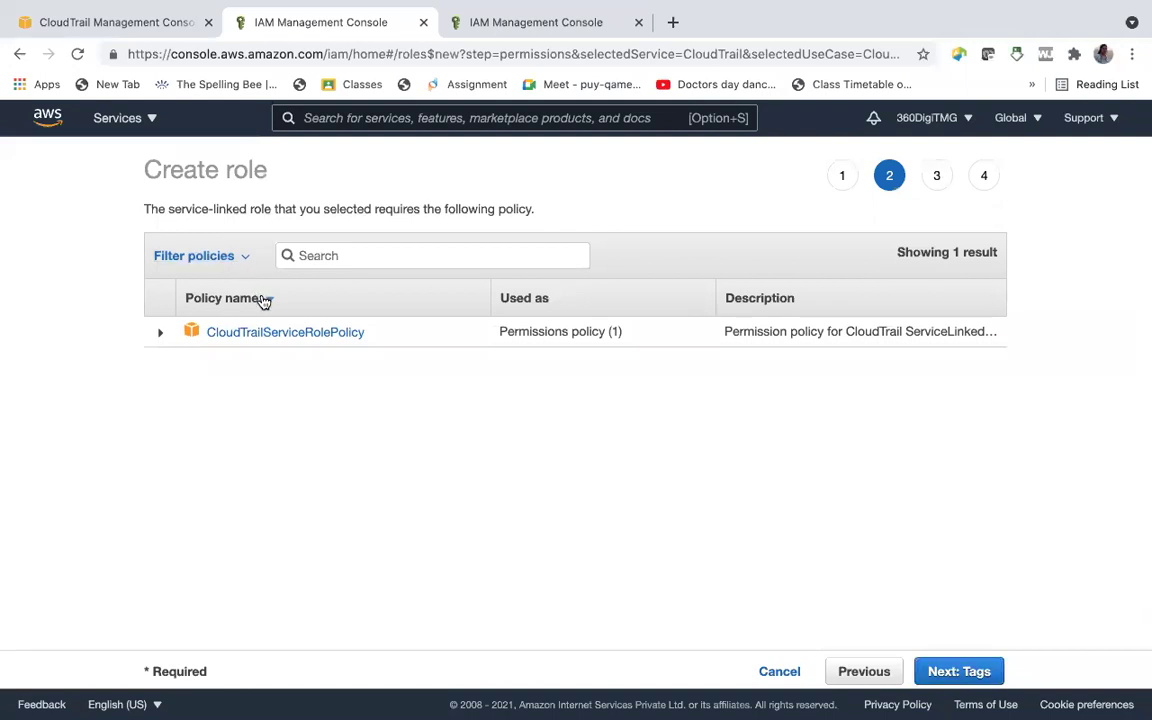
click(160, 335)
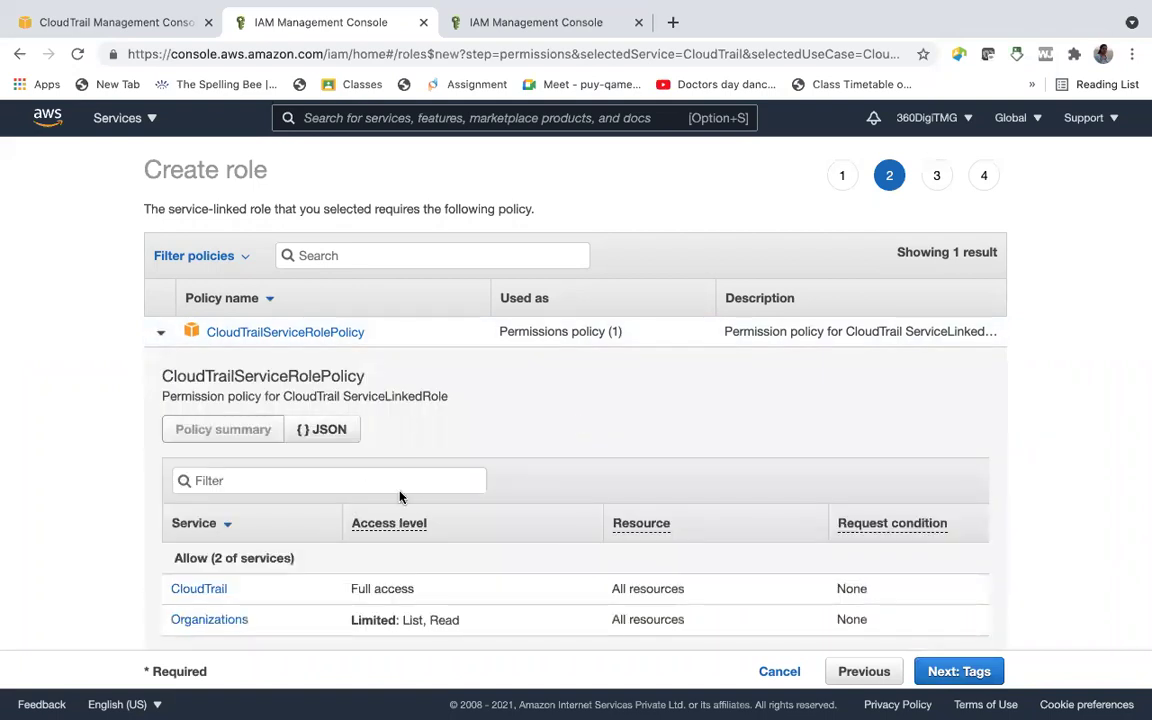
scroll(416, 505, down, 2)
scroll(417, 501, up, 2)
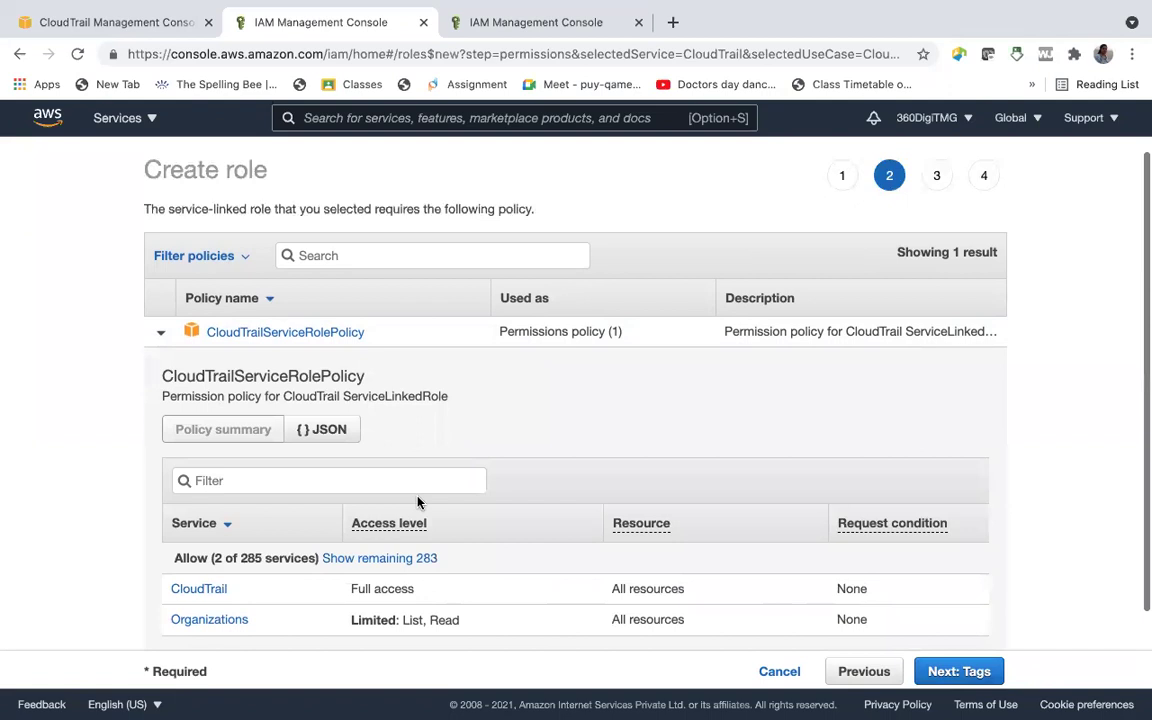
scroll(417, 501, down, 2)
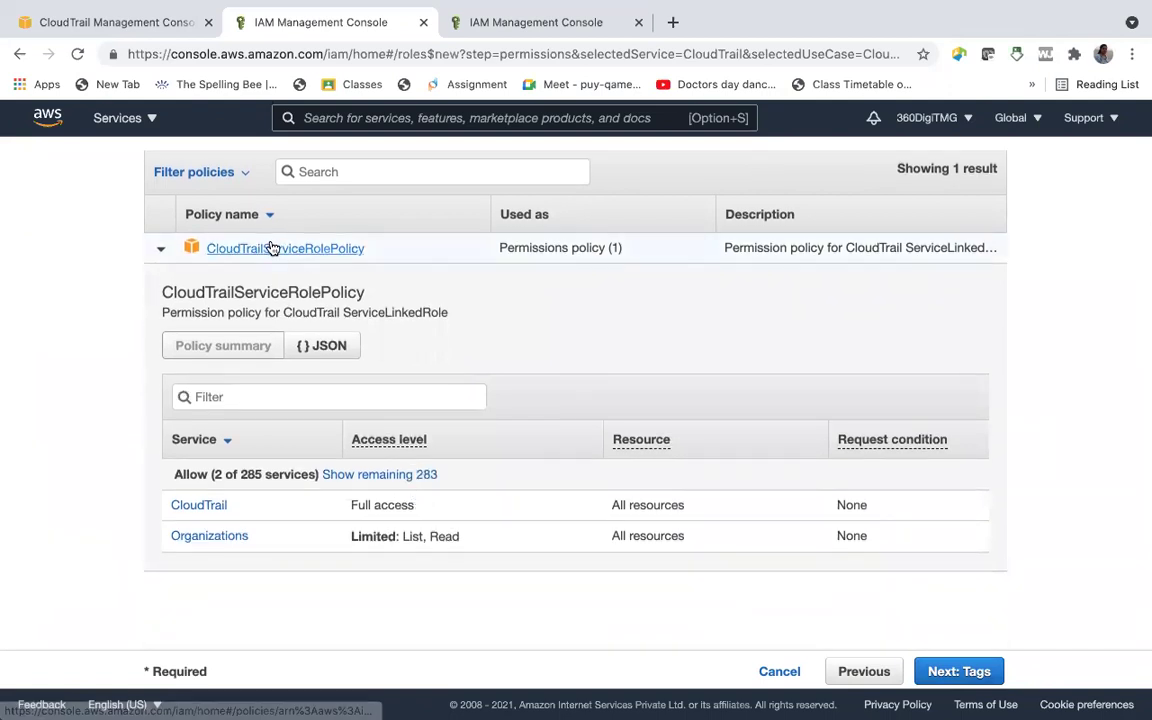
click(527, 14)
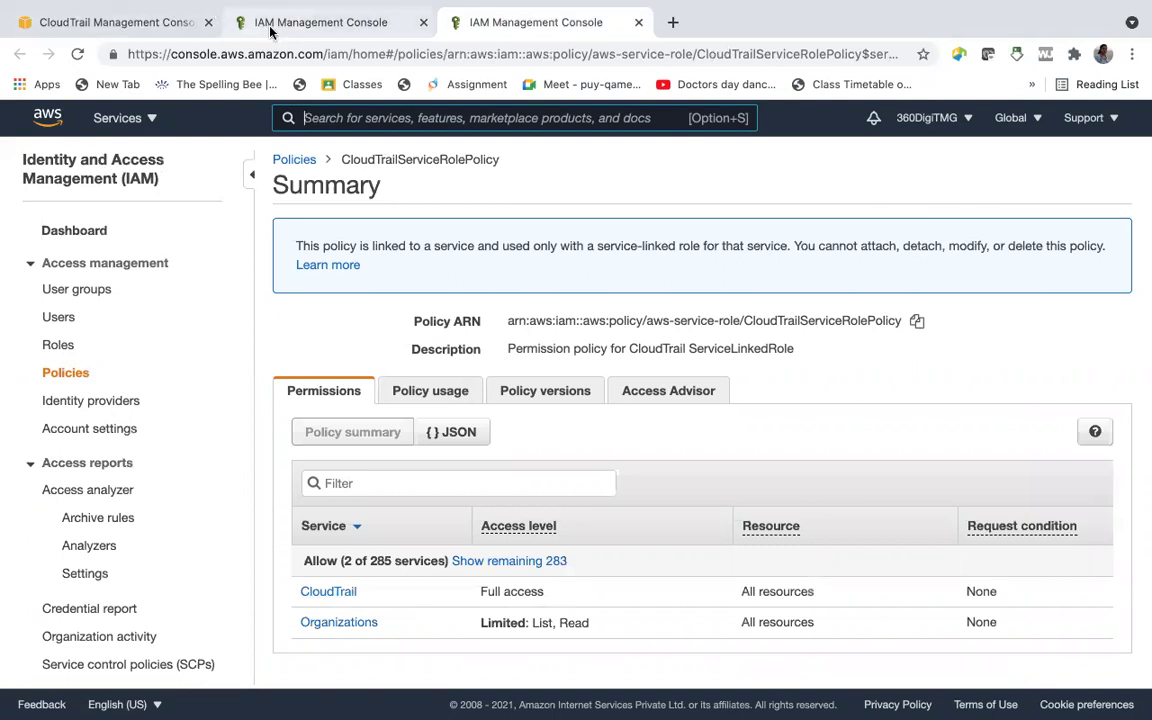
click(305, 22)
scroll(234, 197, up, 2)
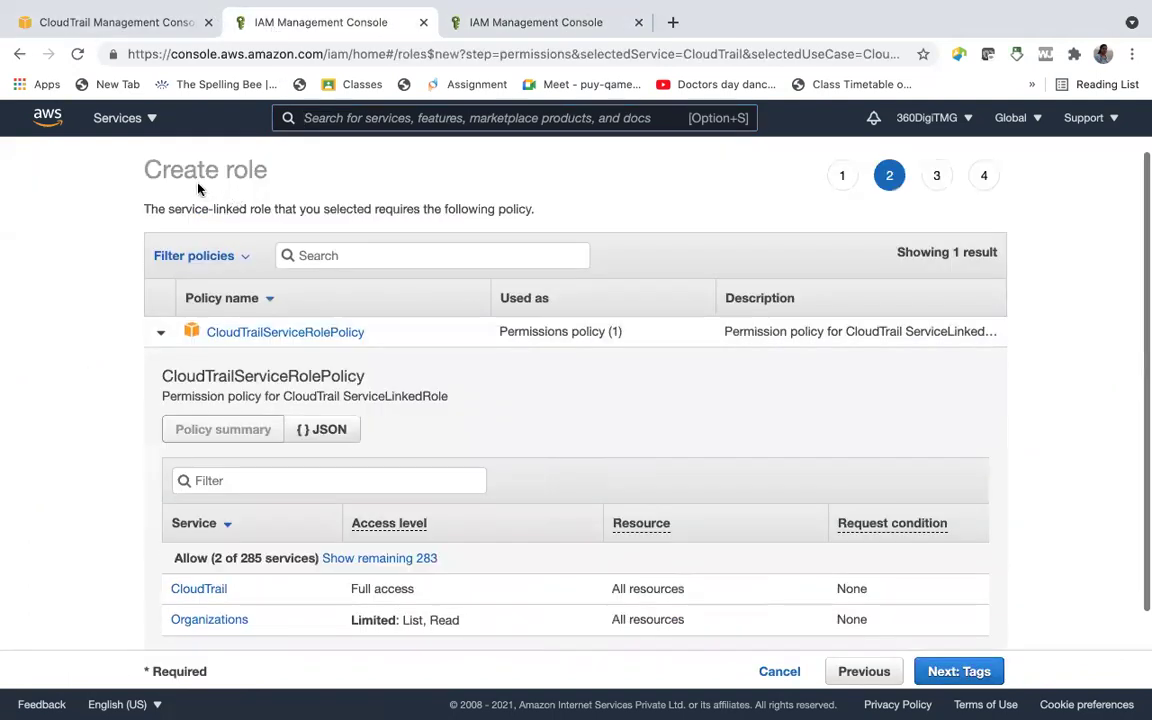
Go back to the trusted service selection to check the EKS use cases, and cancel the role creation.
click(842, 182)
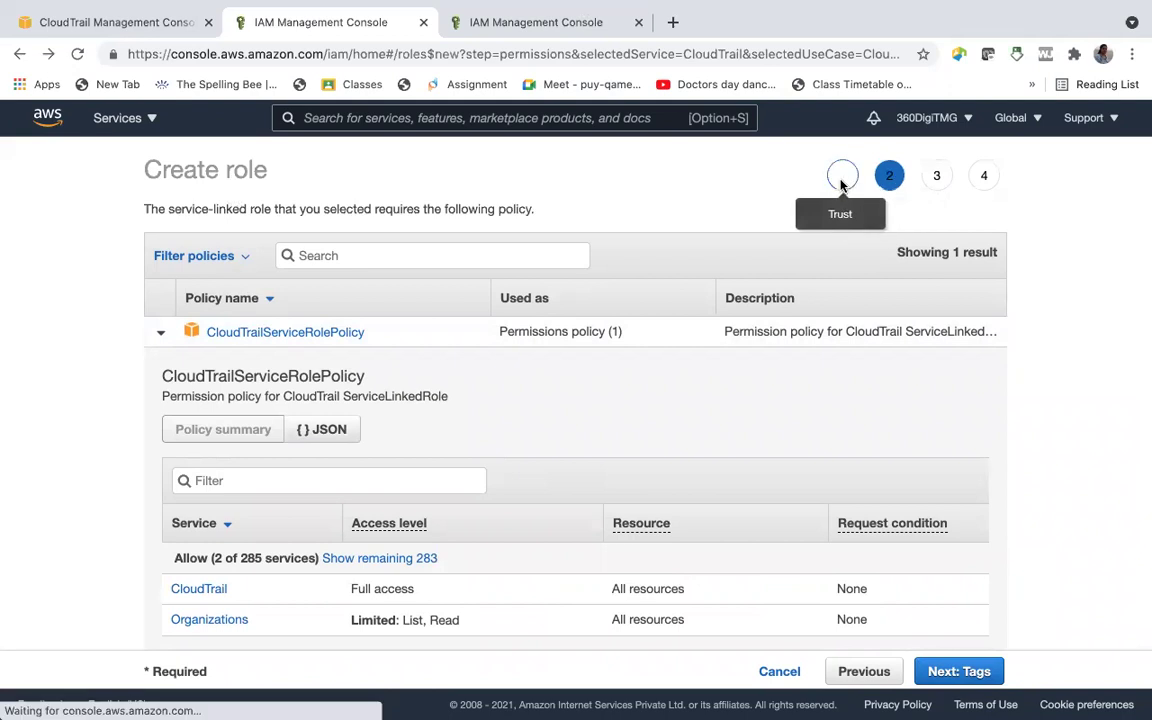
scroll(325, 512, down, 3)
scroll(325, 512, down, 10)
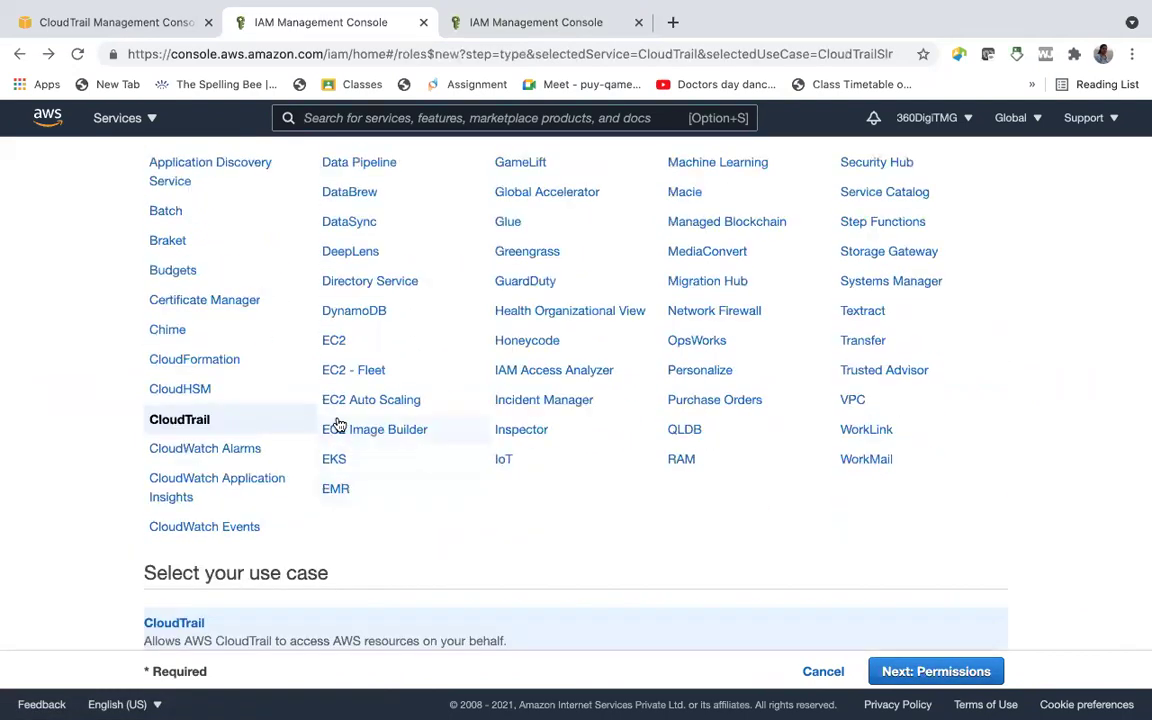
click(334, 459)
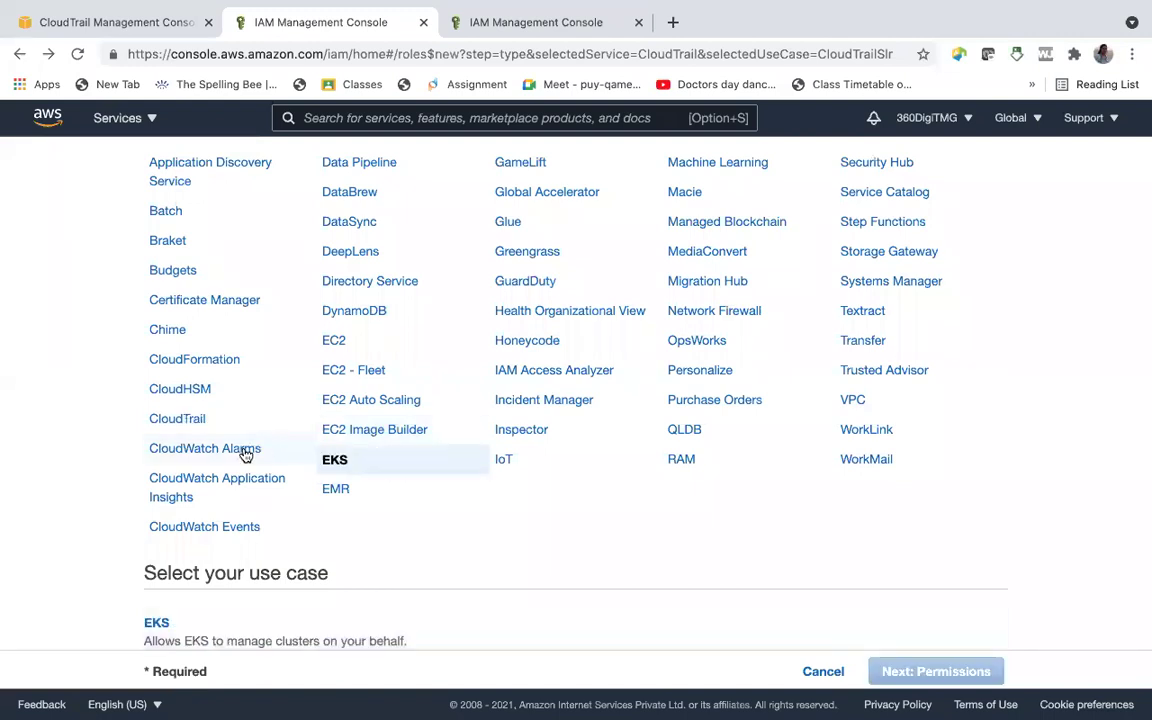
scroll(247, 452, down, 4)
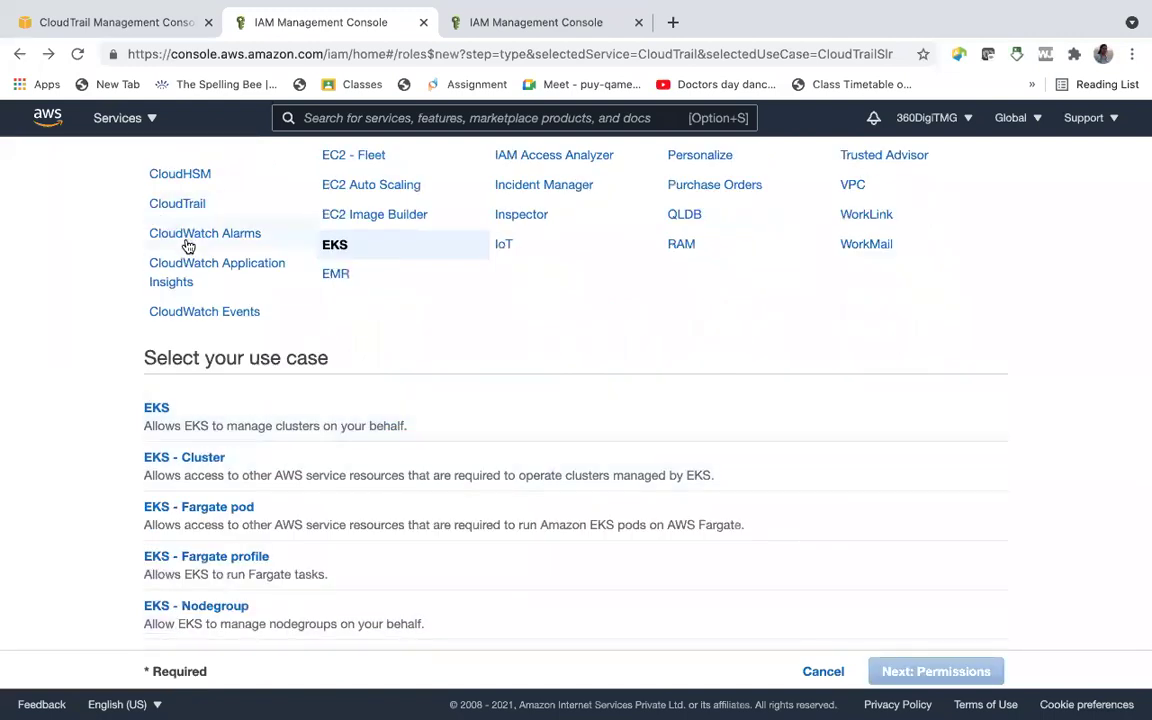
scroll(188, 245, up, 1)
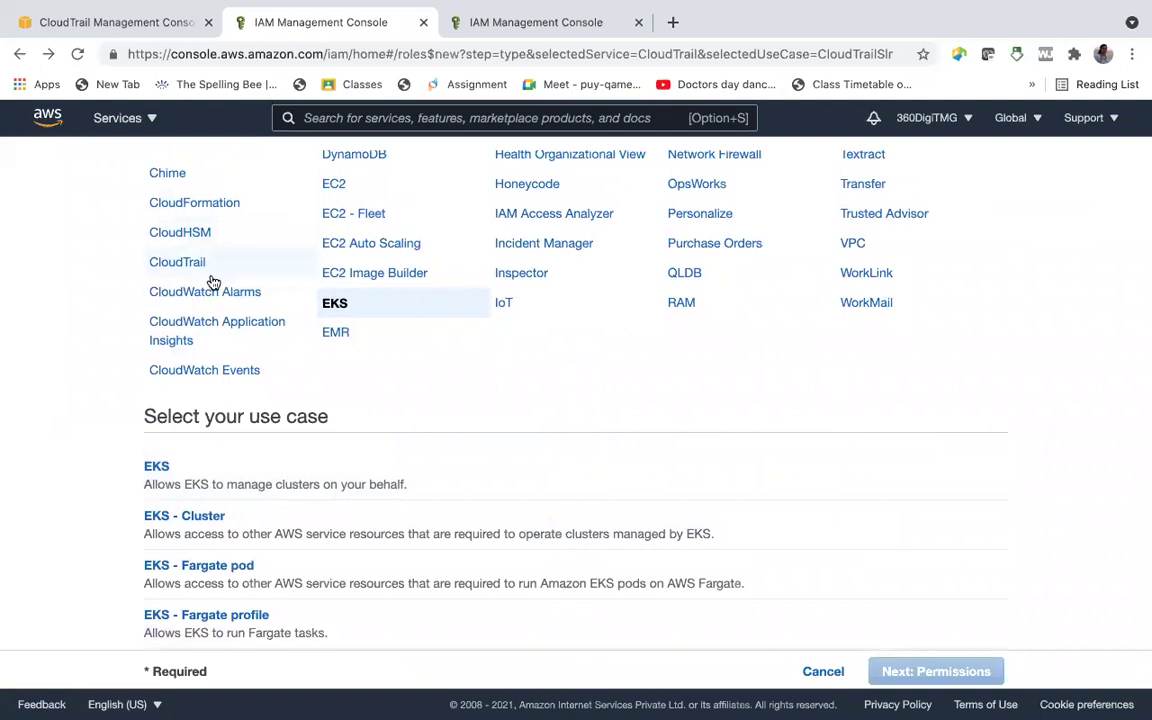
scroll(212, 292, up, 10)
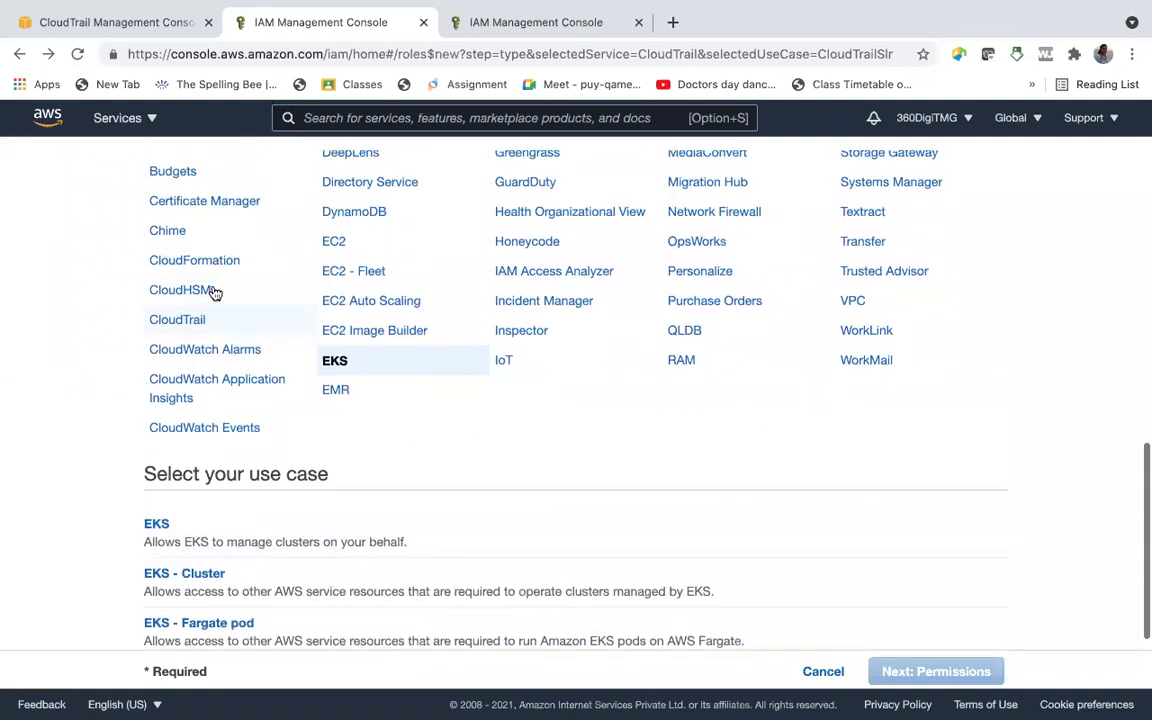
click(825, 676)
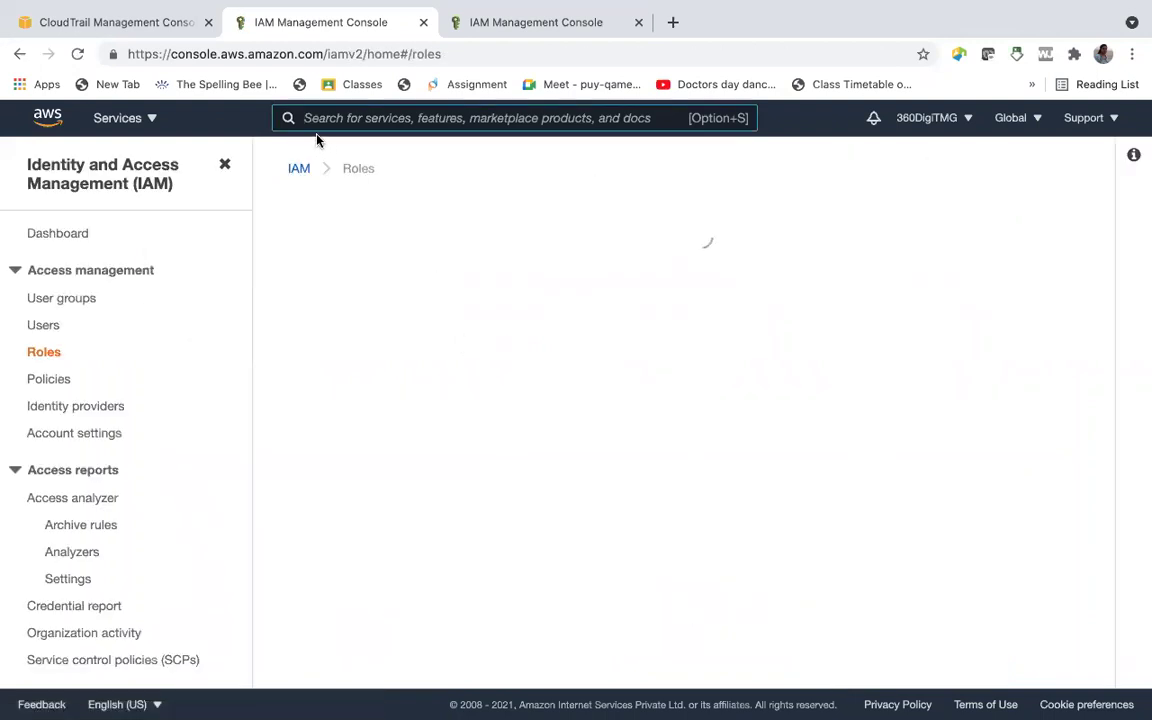
Search the IAM roles for "cloudwatchlog".
click(419, 356)
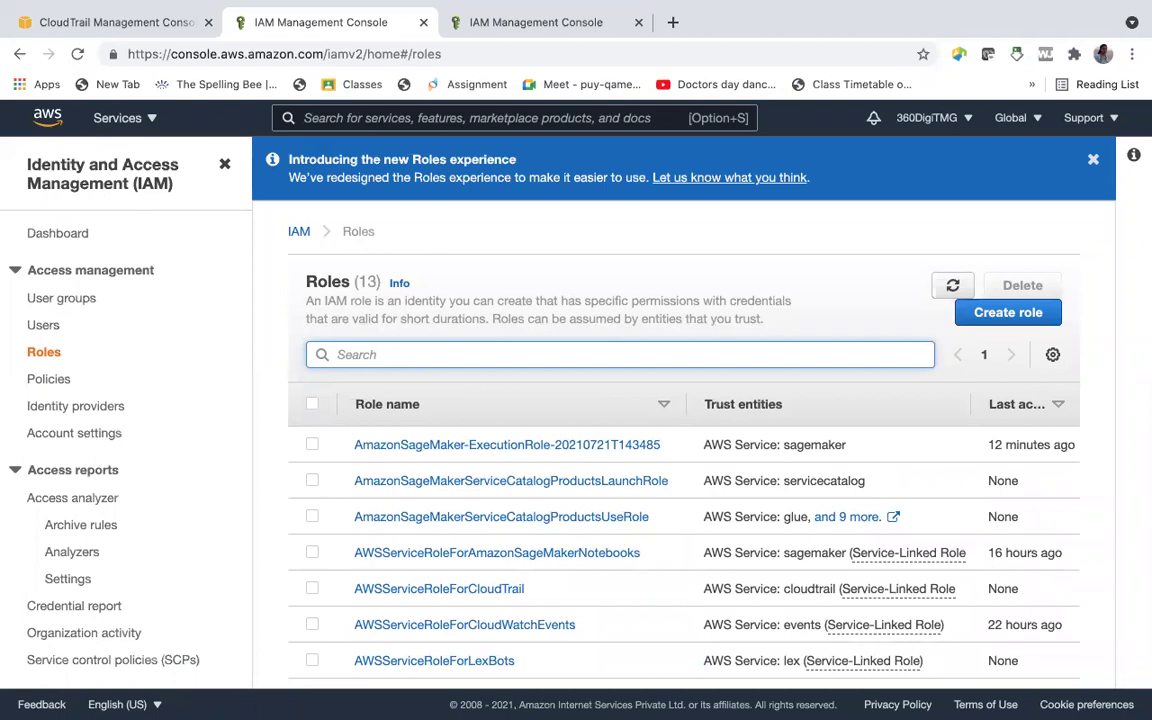
text(cloud)
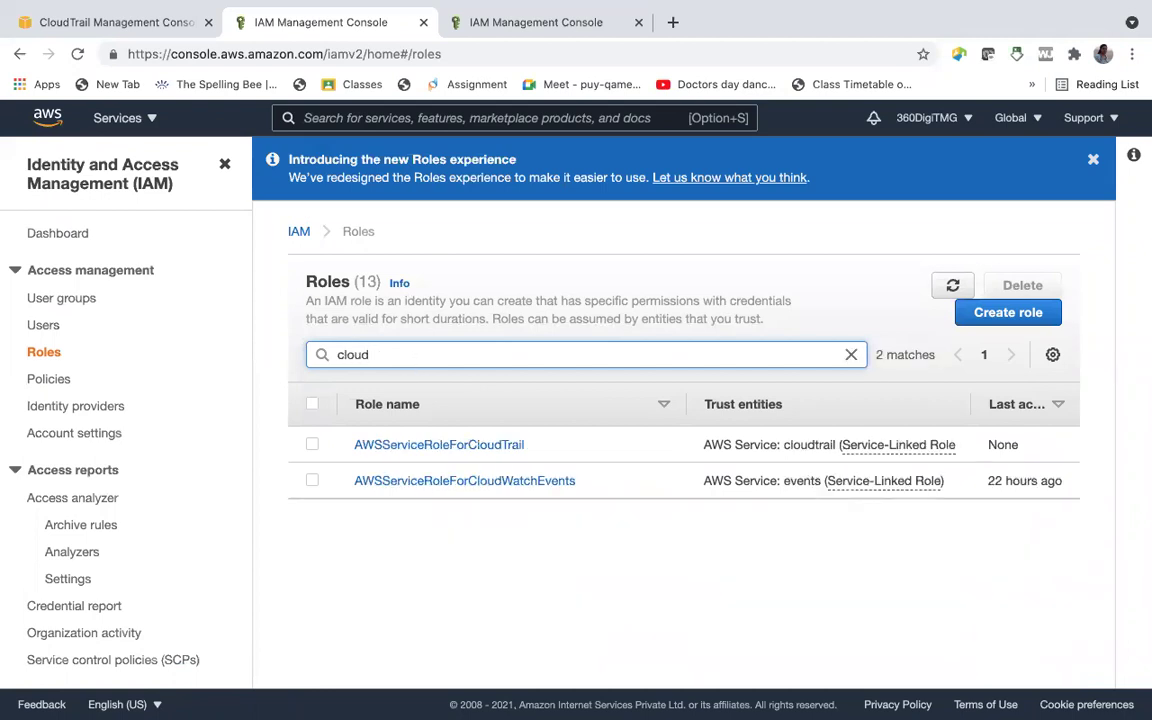
text(wa)
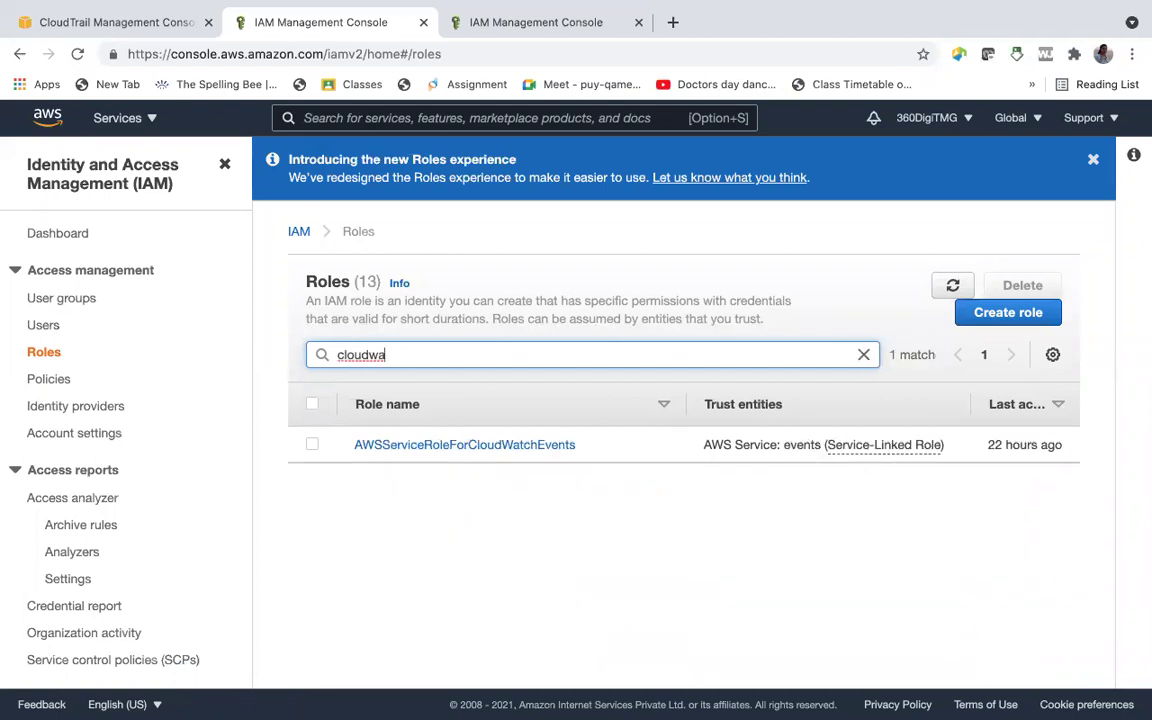
text(tchlog)
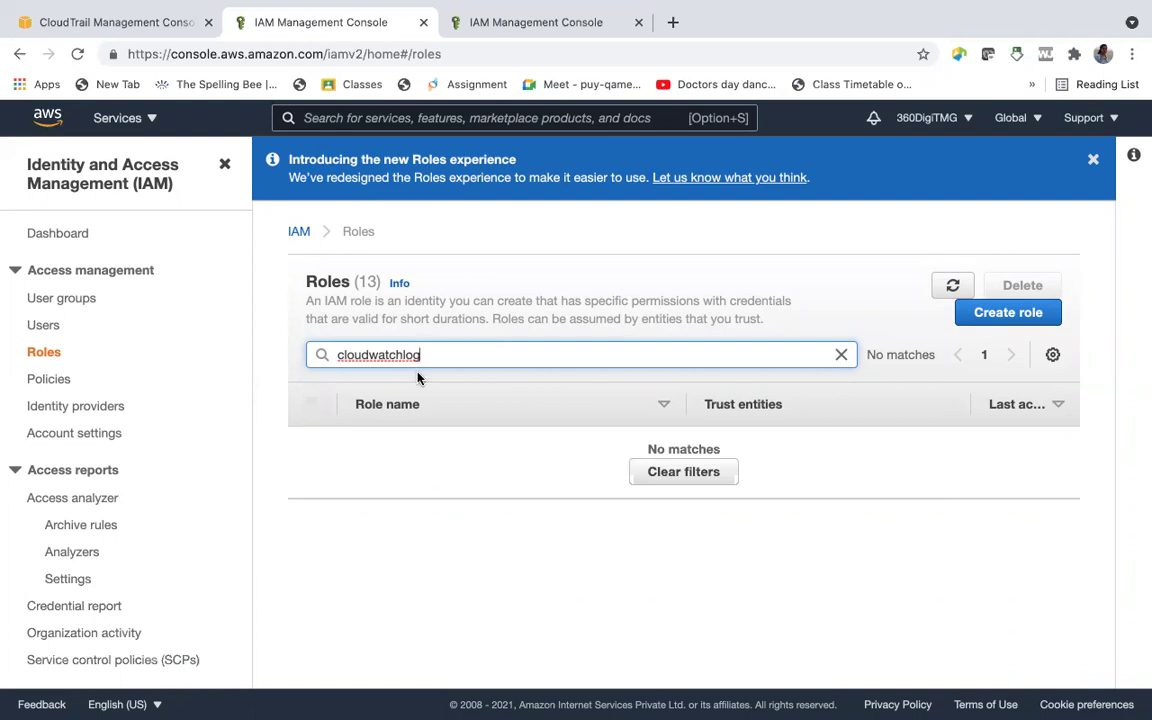
Start creating another role for an AWS service and examine the listed use cases for CloudTrail and CloudWatch.
click(1028, 310)
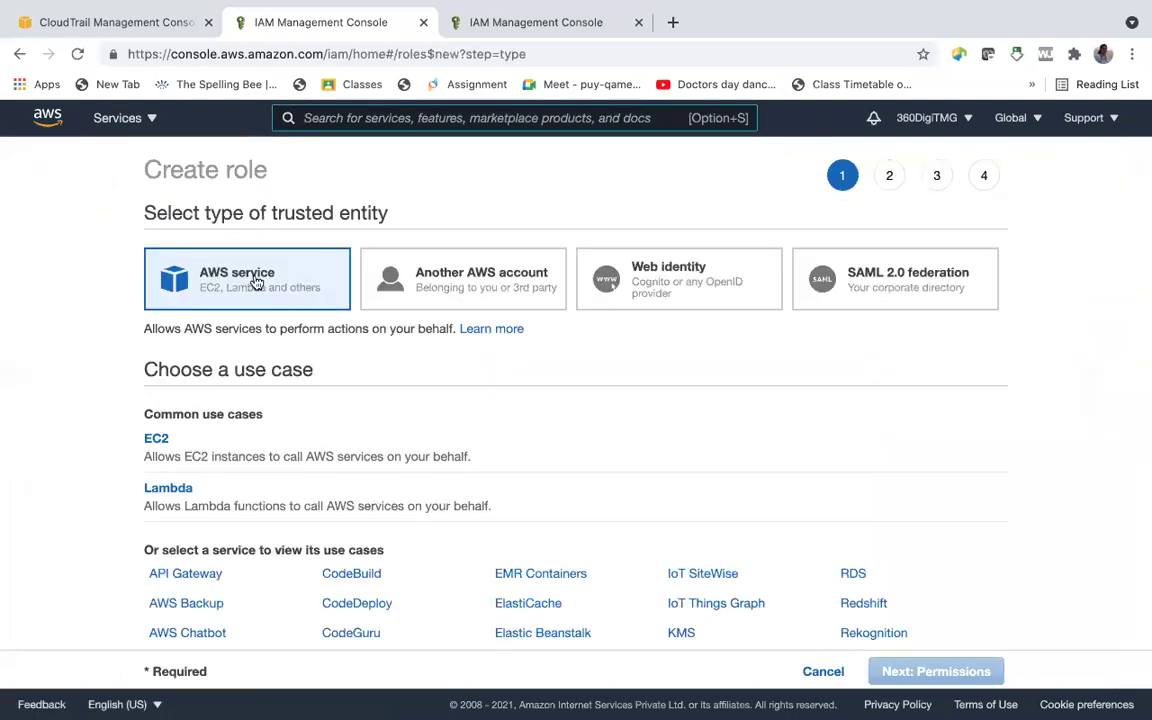
scroll(388, 352, down, 3)
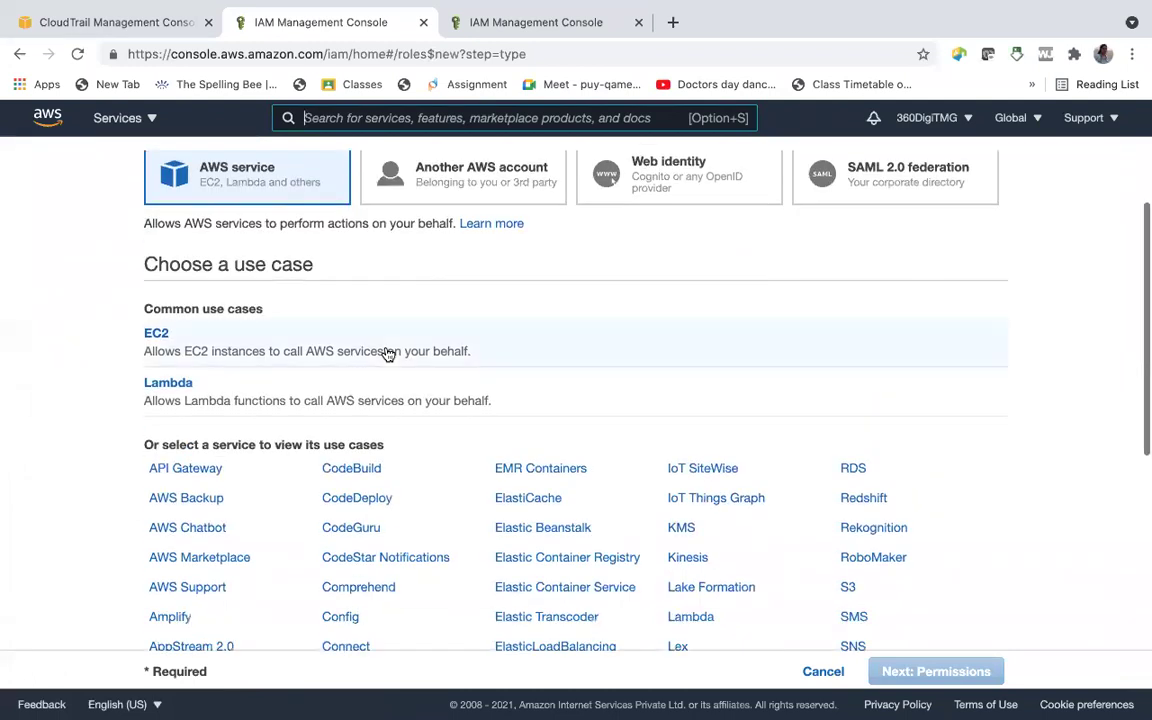
scroll(388, 352, down, 3)
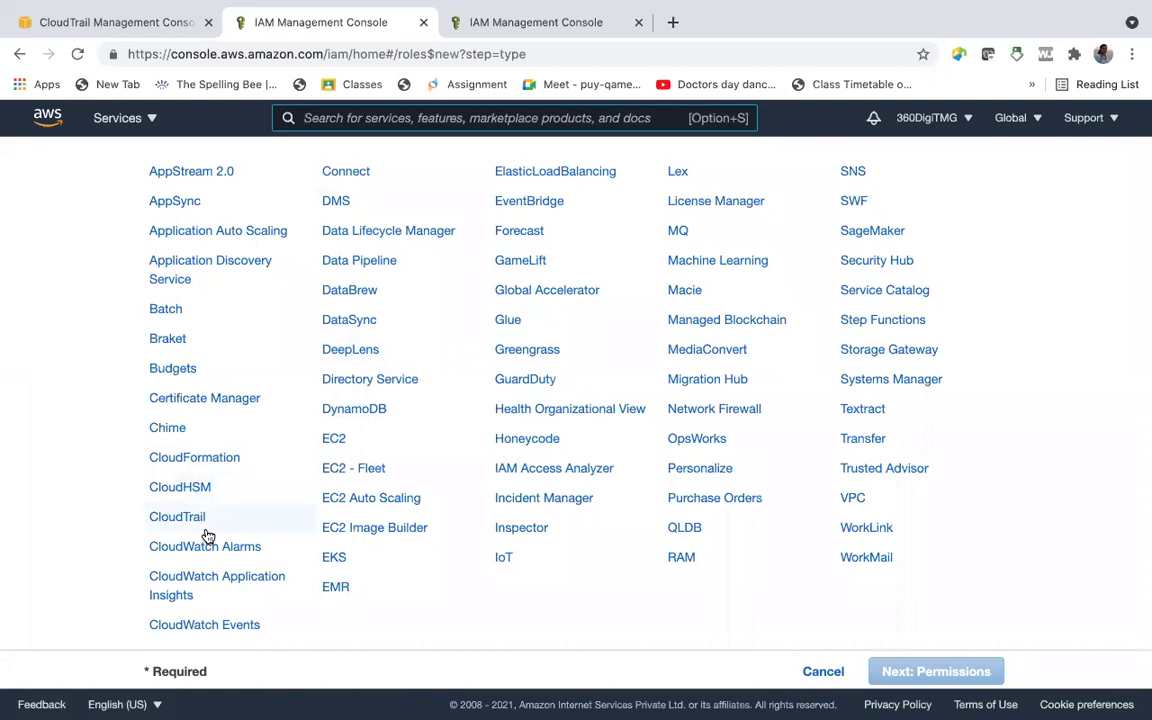
key(alt+s)
scroll(211, 533, down, 1)
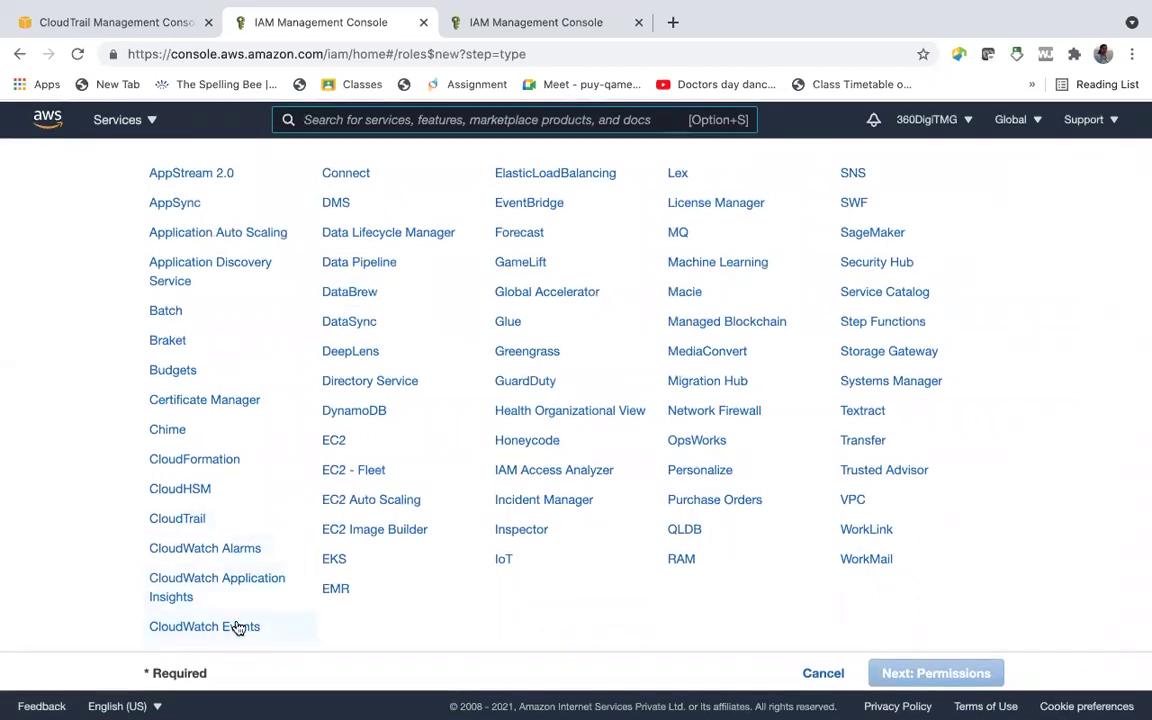
scroll(230, 525, down, 1)
scroll(400, 500, up, 5)
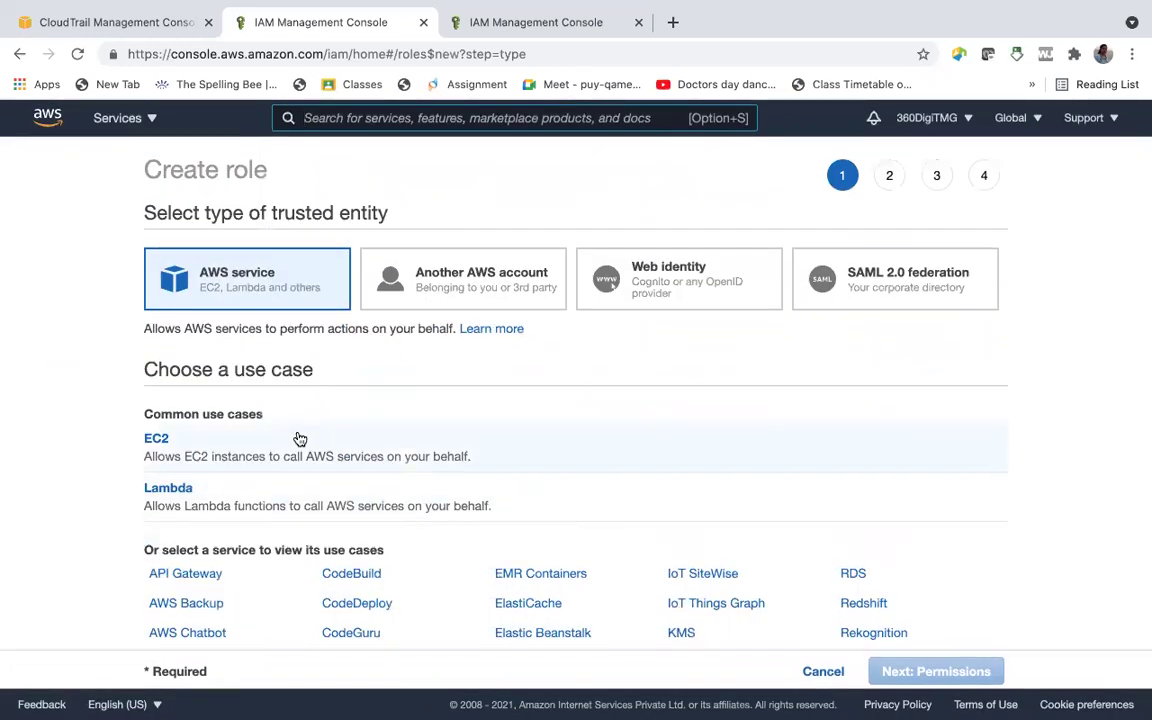
scroll(301, 437, down, 2)
scroll(300, 438, down, 3)
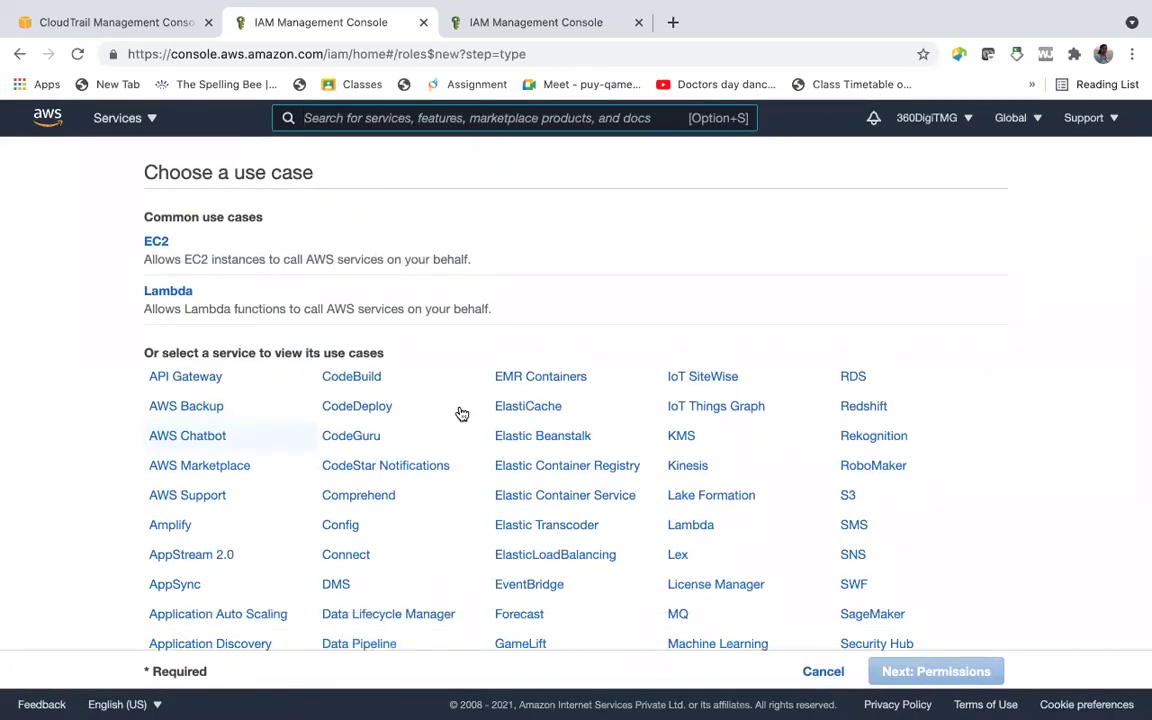
scroll(473, 432, down, 1)
scroll(474, 432, down, 6)
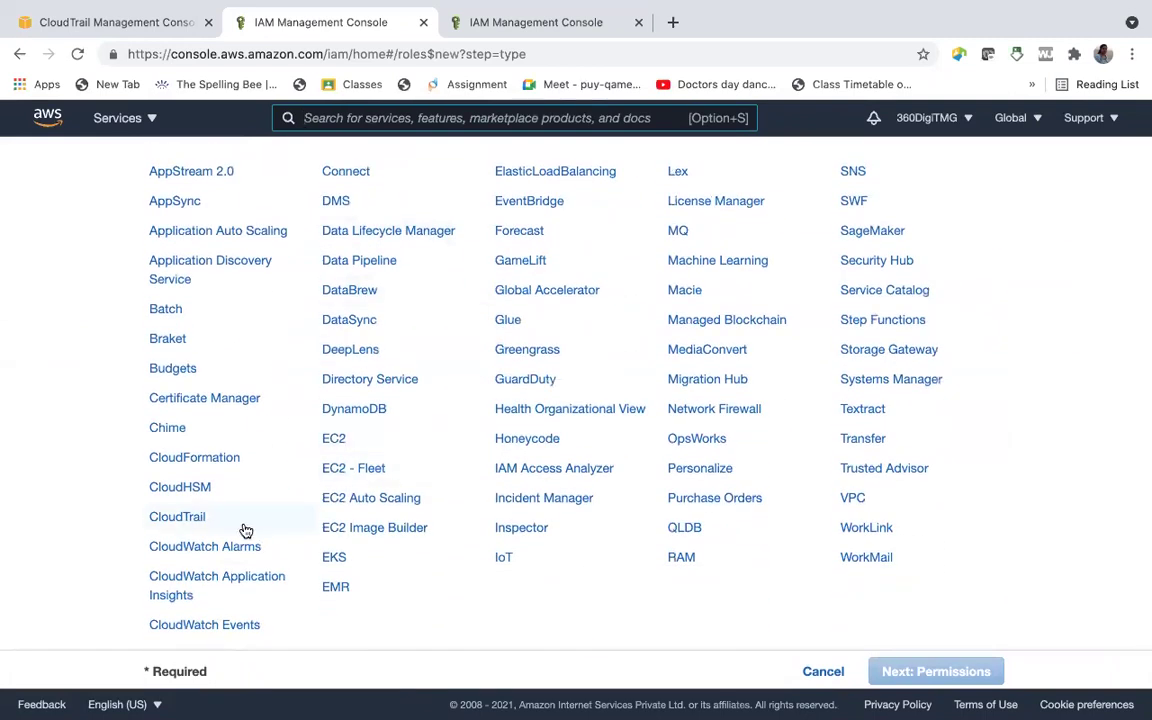
key(alt+s)
Try setting up another role for the CloudTrail use case as far as the review, and cancel its creation.
click(242, 526)
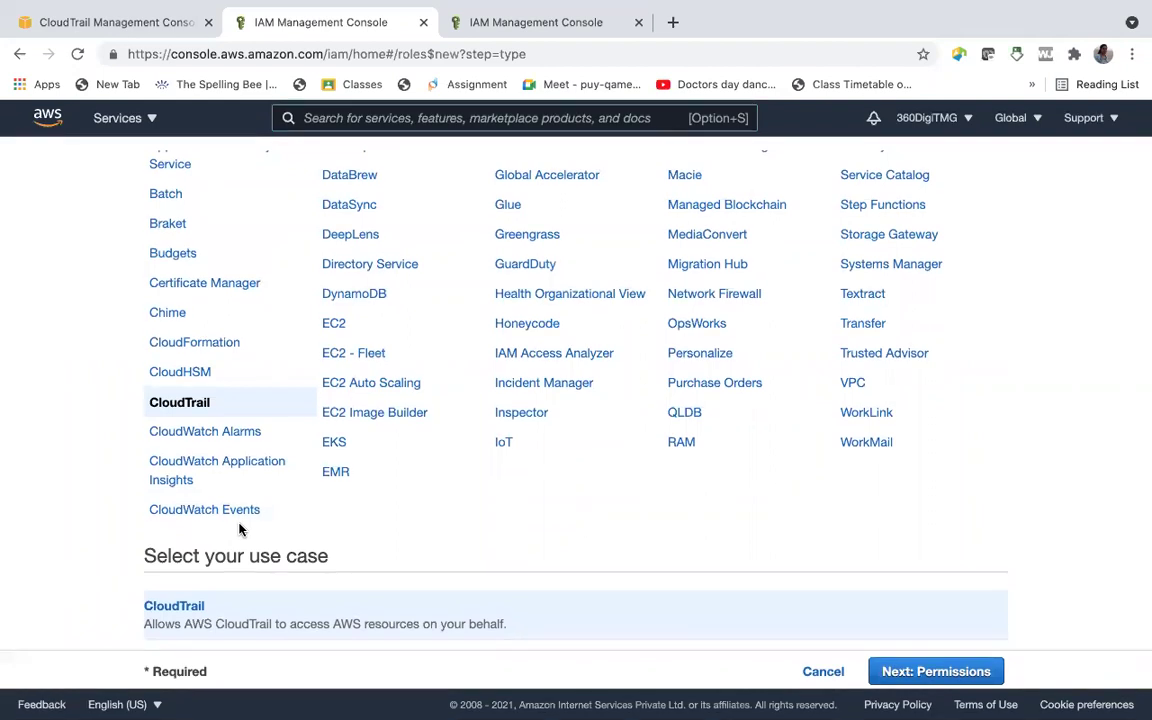
click(968, 679)
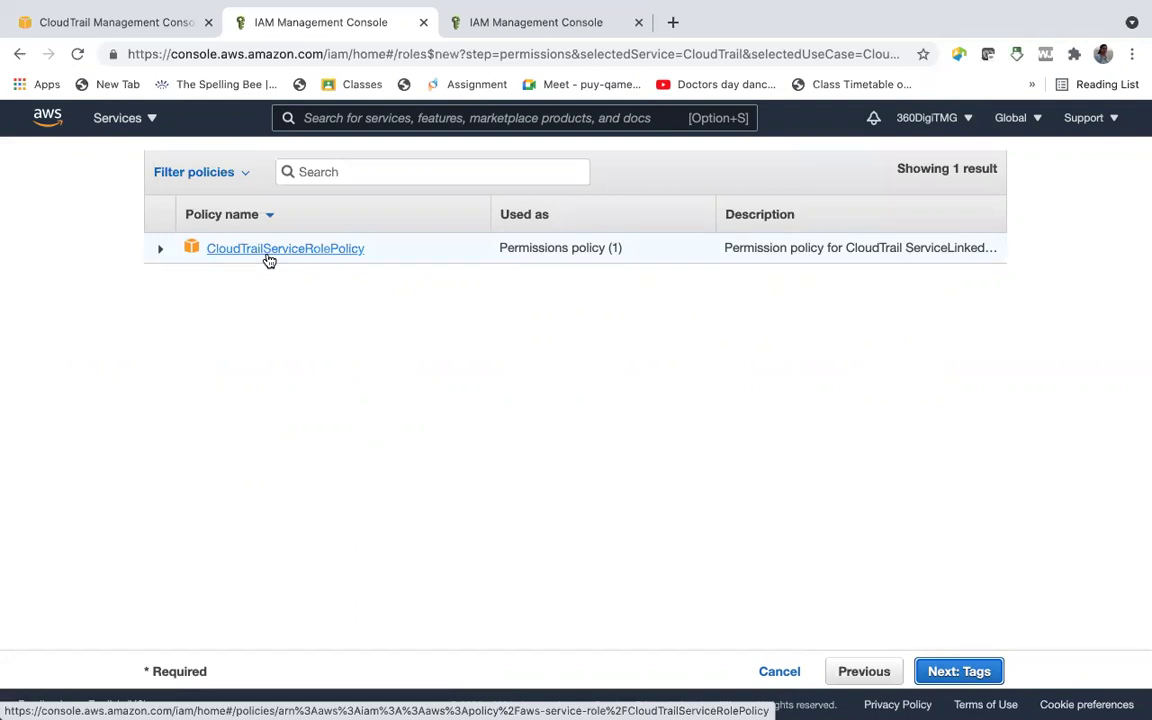
scroll(267, 257, up, 3)
scroll(275, 274, down, 1)
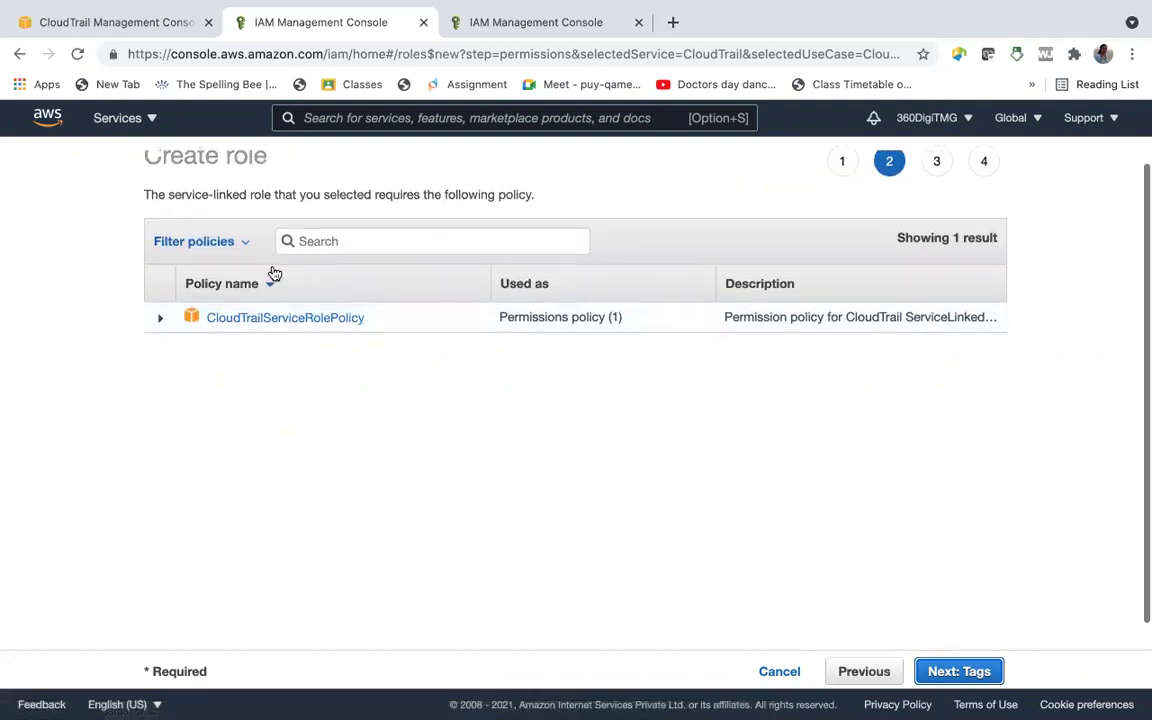
click(969, 677)
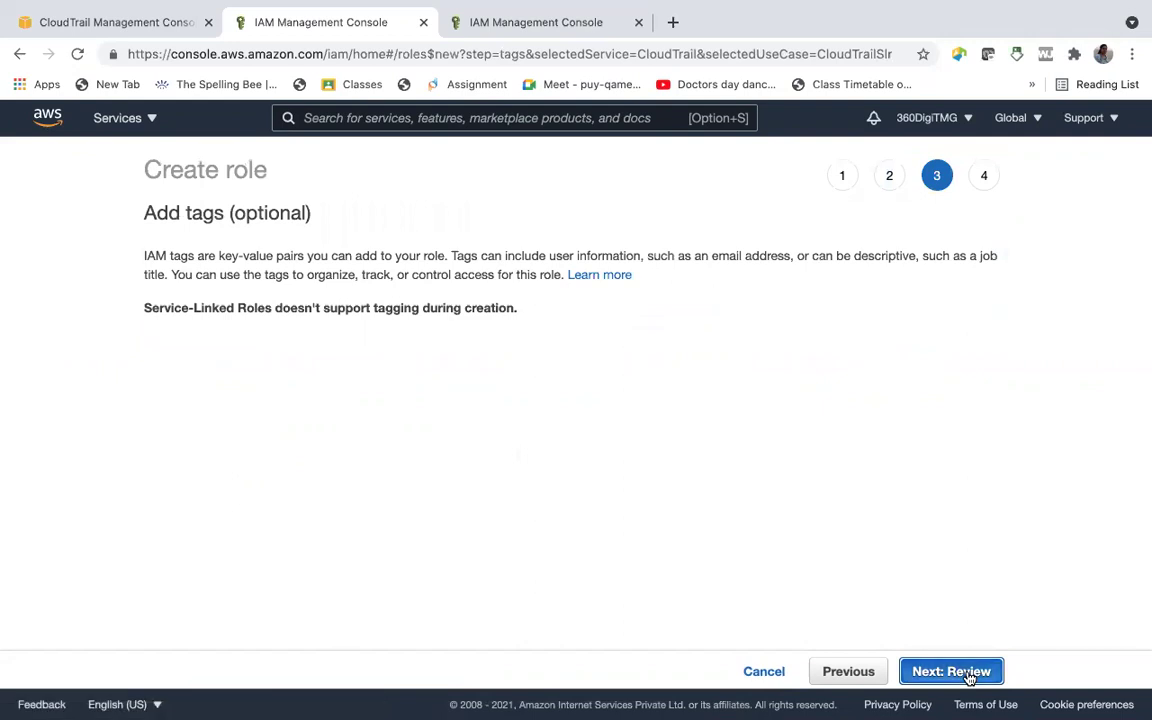
click(969, 677)
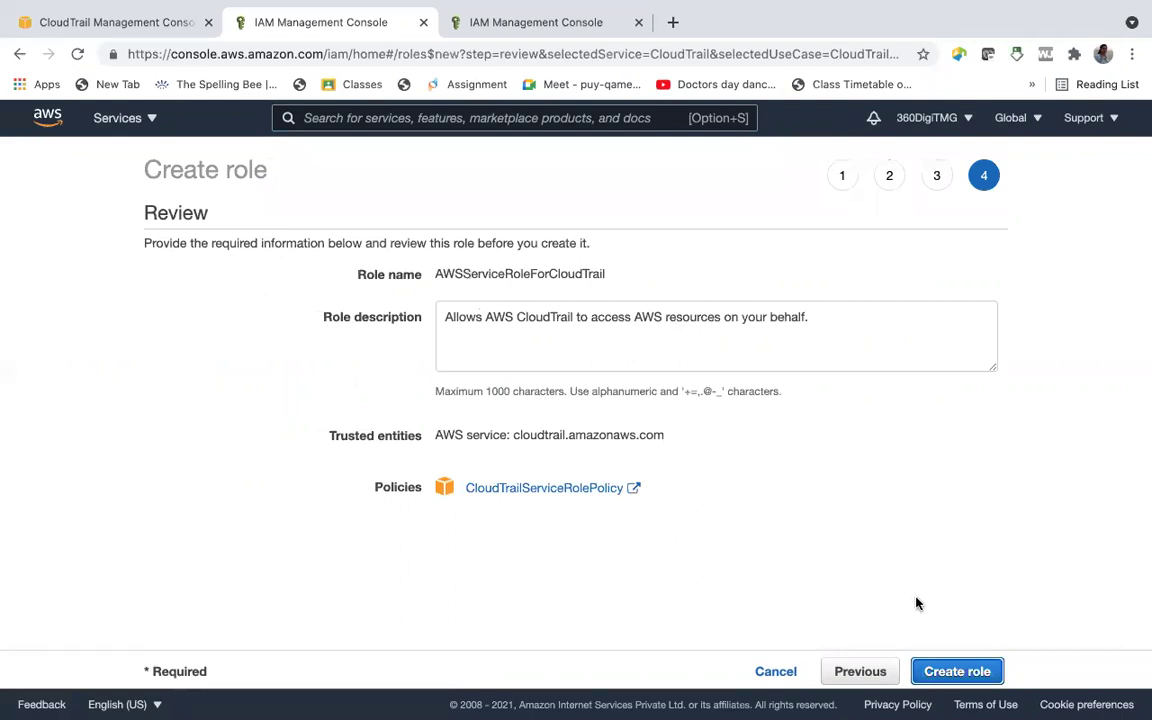
click(751, 670)
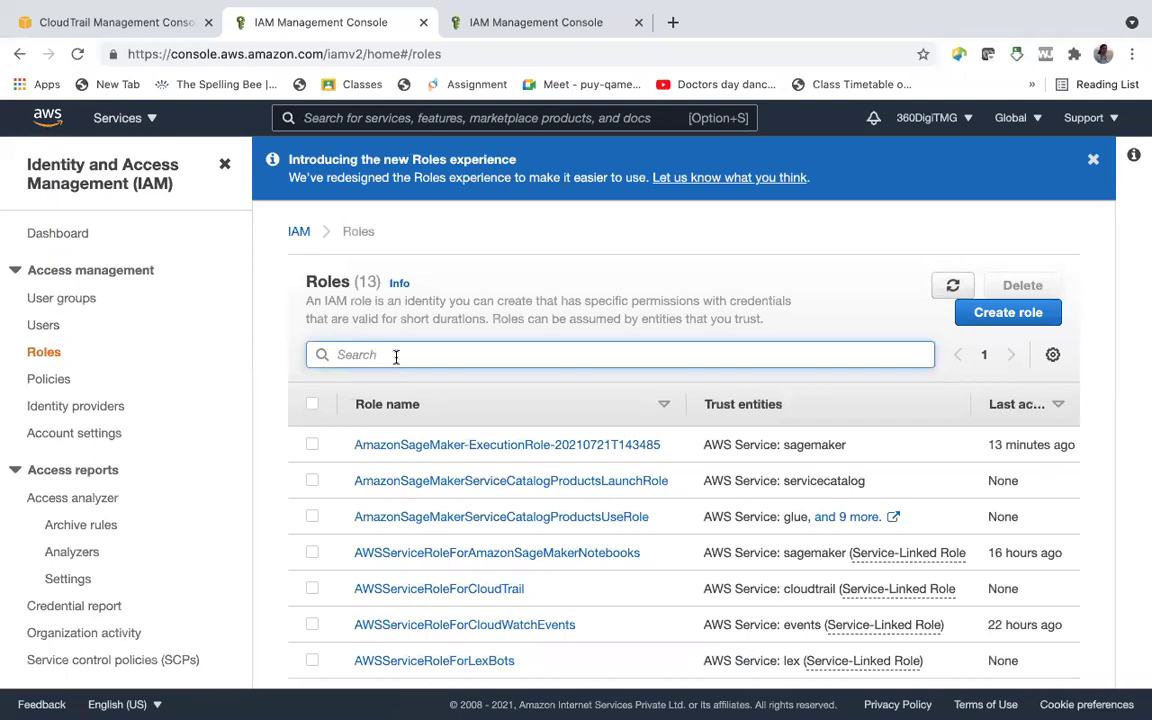
Search the roles for "cloudtra" and examine the AWSServiceRoleForCloudTrail role's summary, permissions policies and editable description.
text(cloudtra)
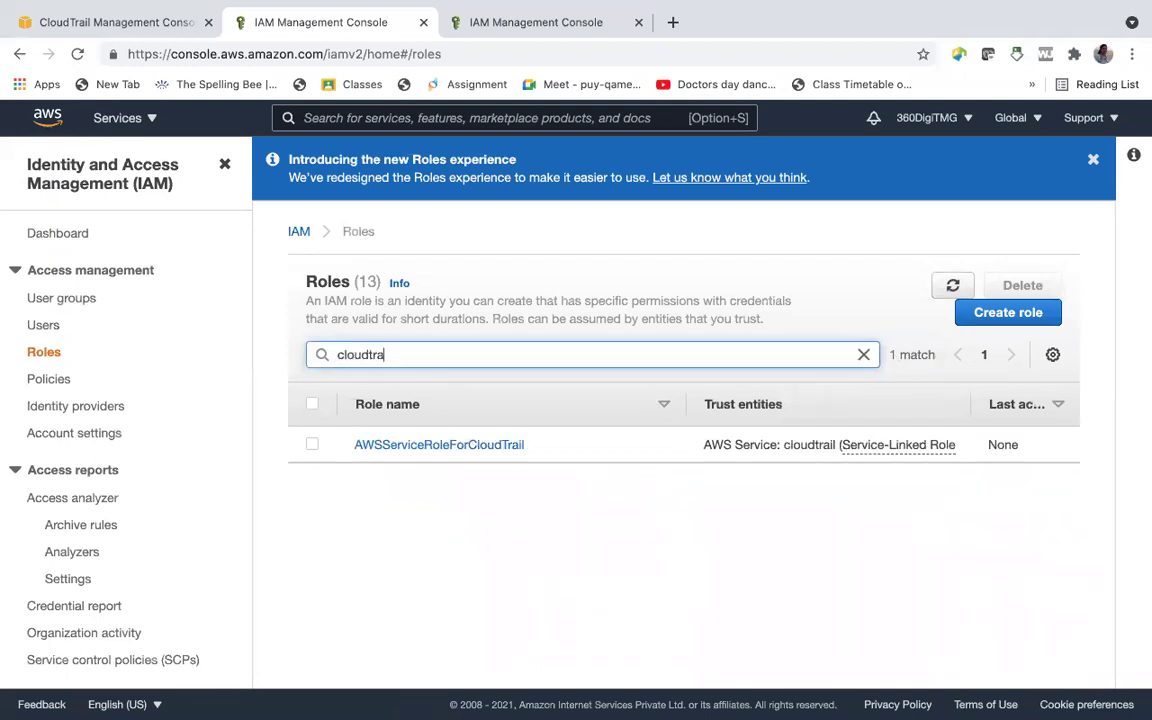
click(404, 445)
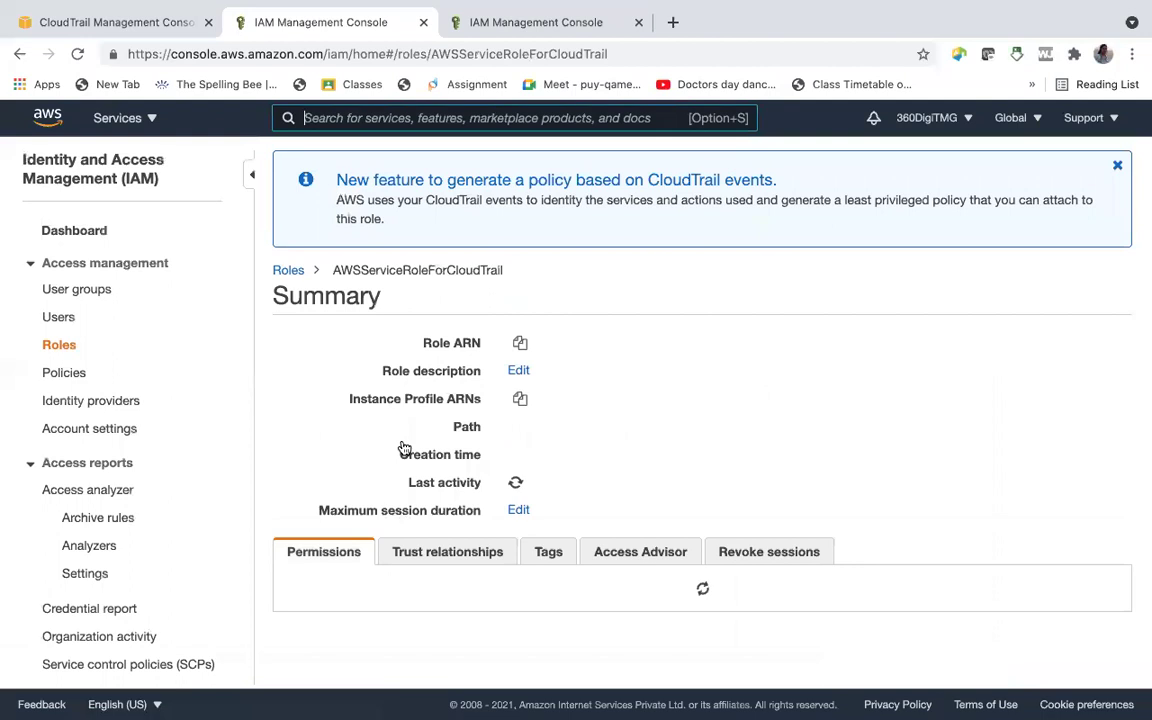
scroll(404, 451, down, 1)
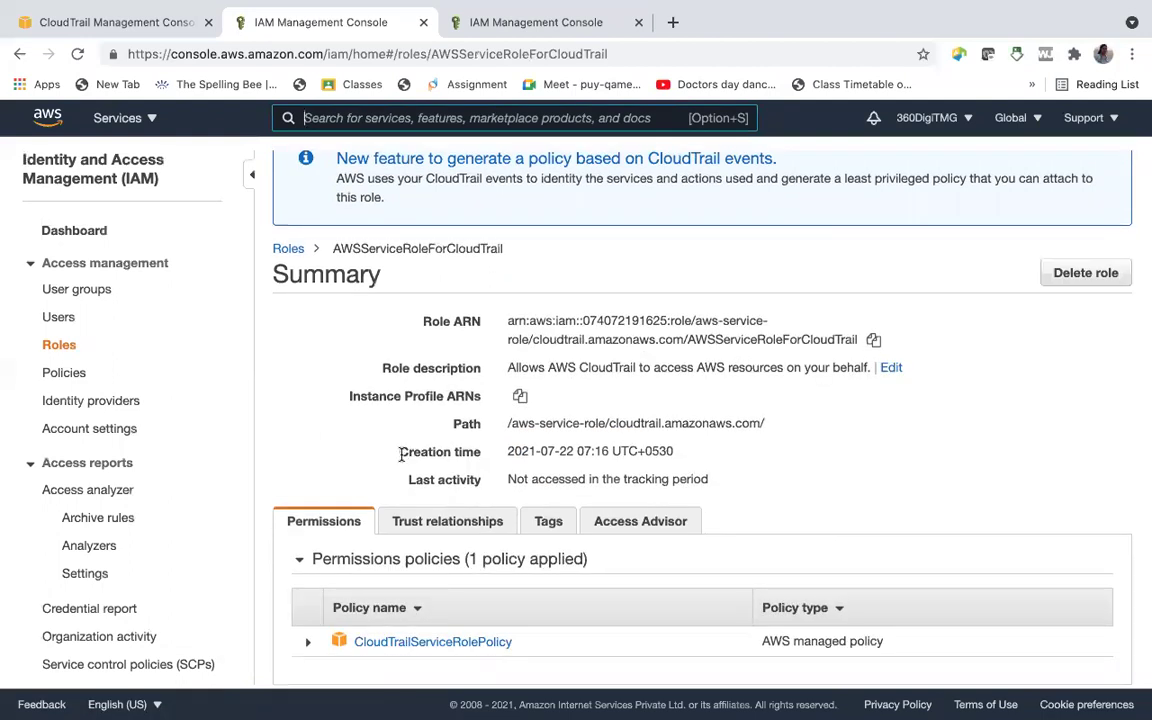
scroll(530, 540, up, 1)
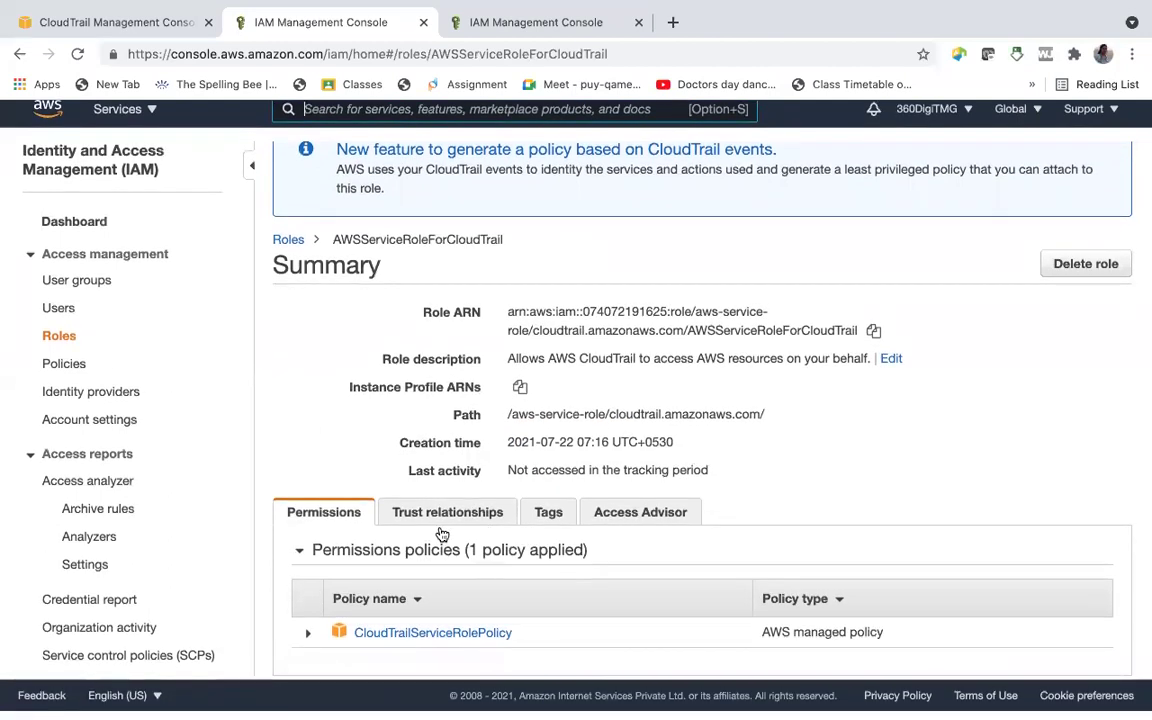
click(306, 558)
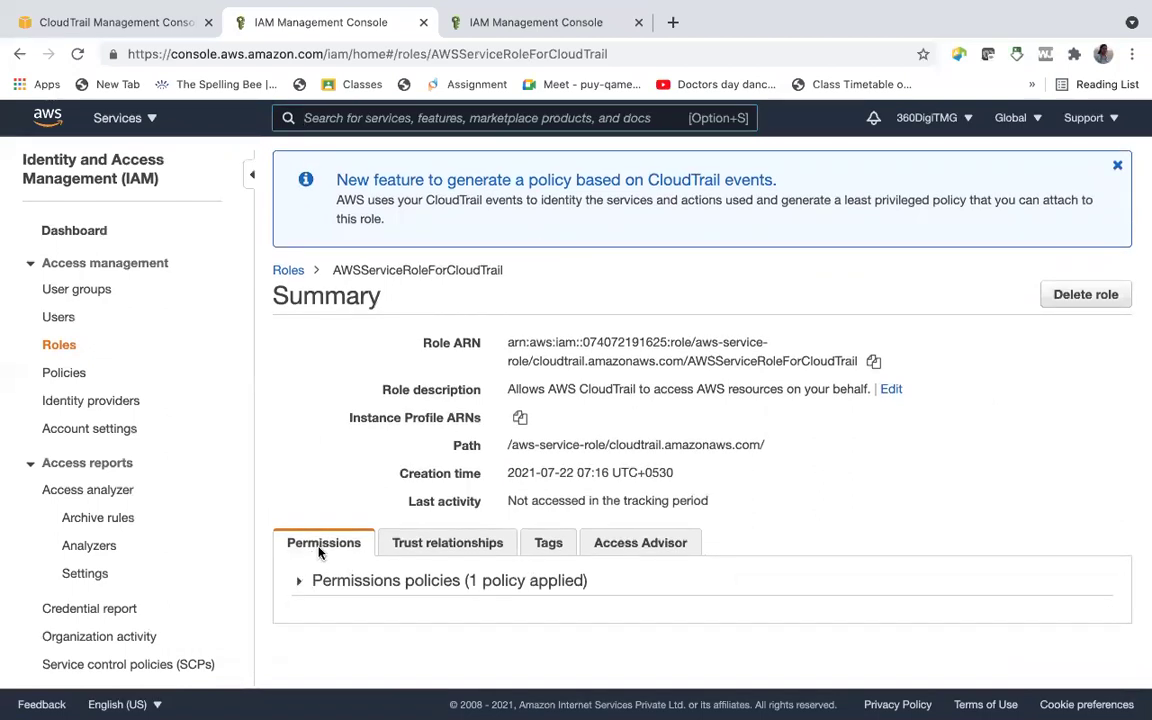
click(322, 582)
scroll(545, 615, down, 1)
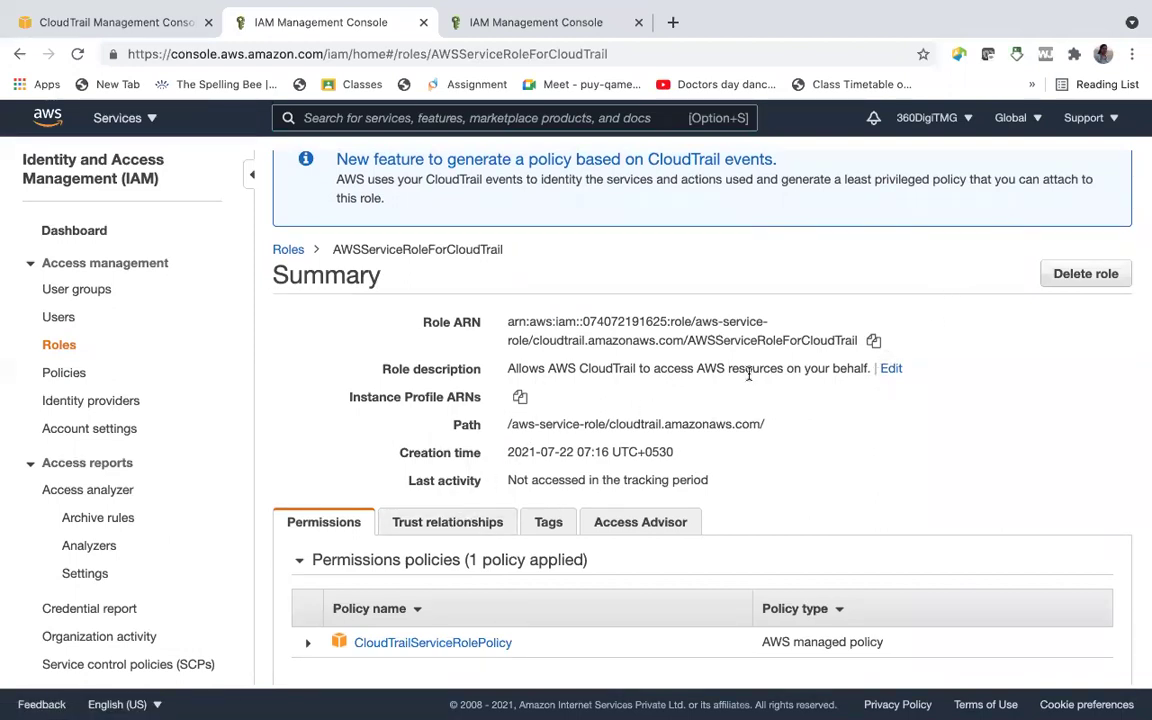
scroll(654, 370, down, 1)
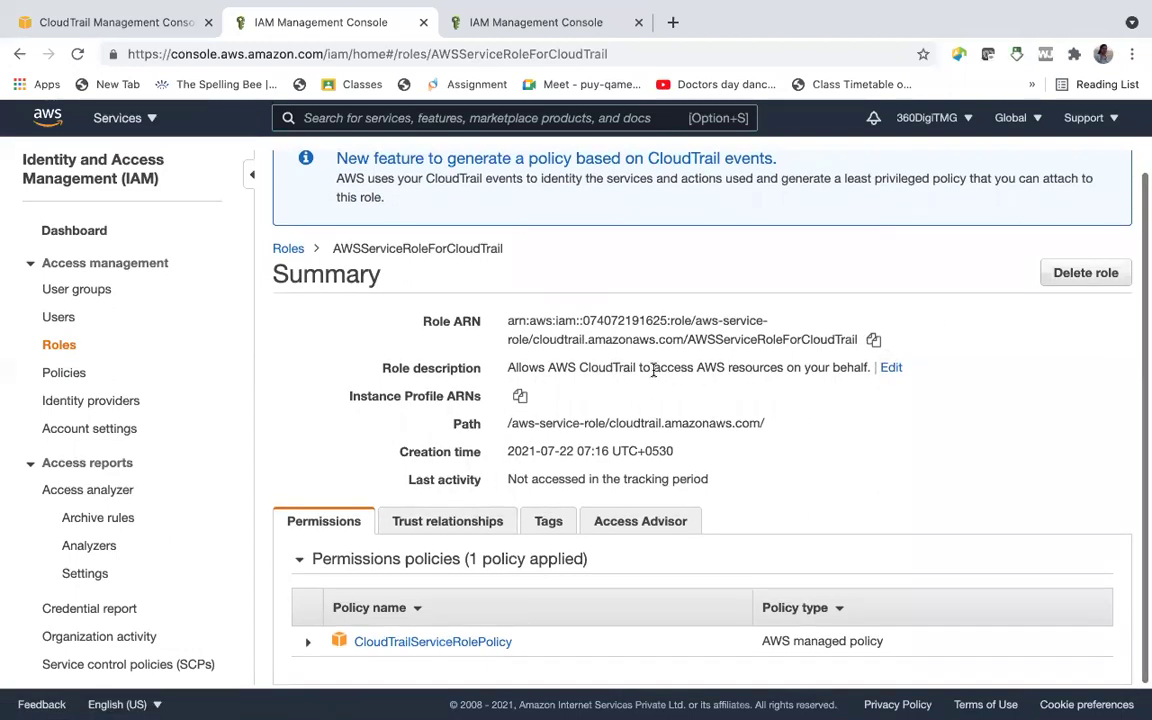
click(888, 368)
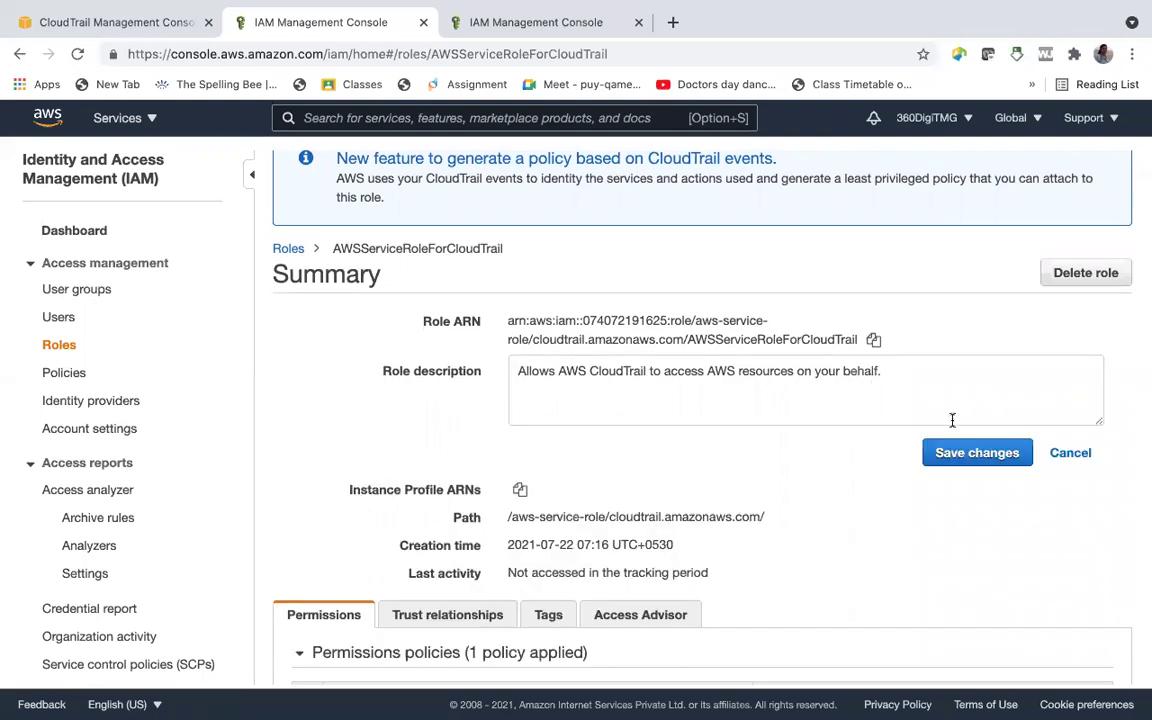
scroll(771, 545, down, 2)
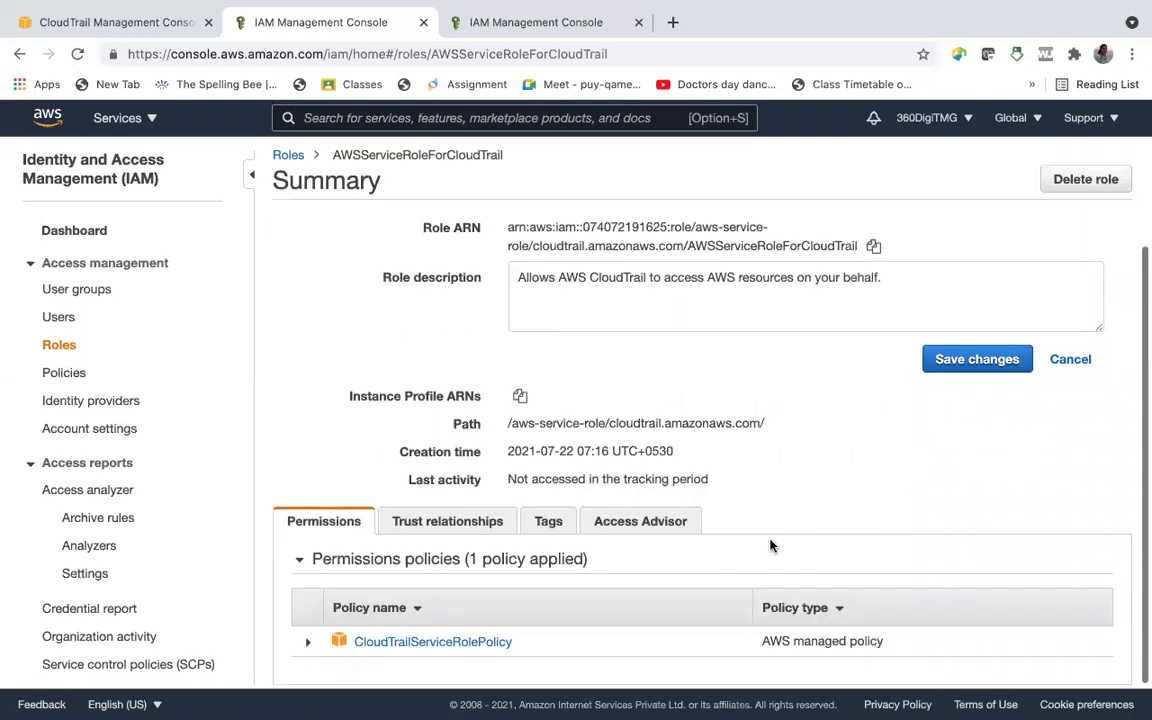
Return to the CloudTrail console, reload the trail creation form and name the trail "mangementevents2".
click(87, 30)
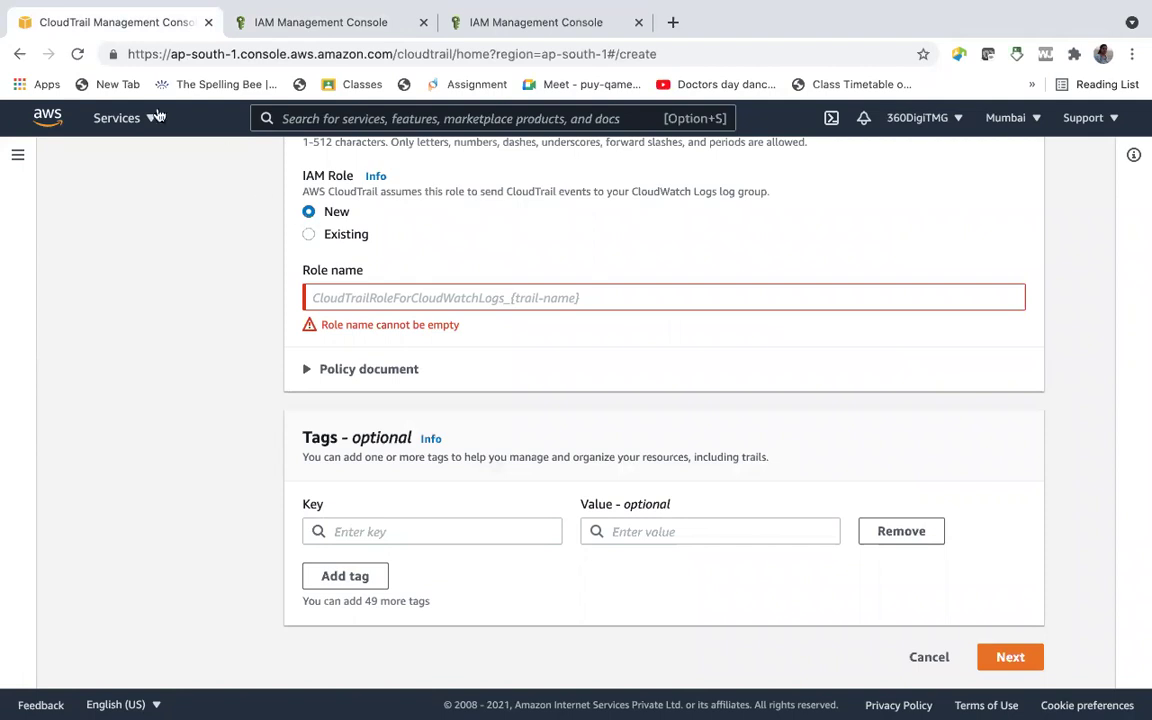
click(79, 54)
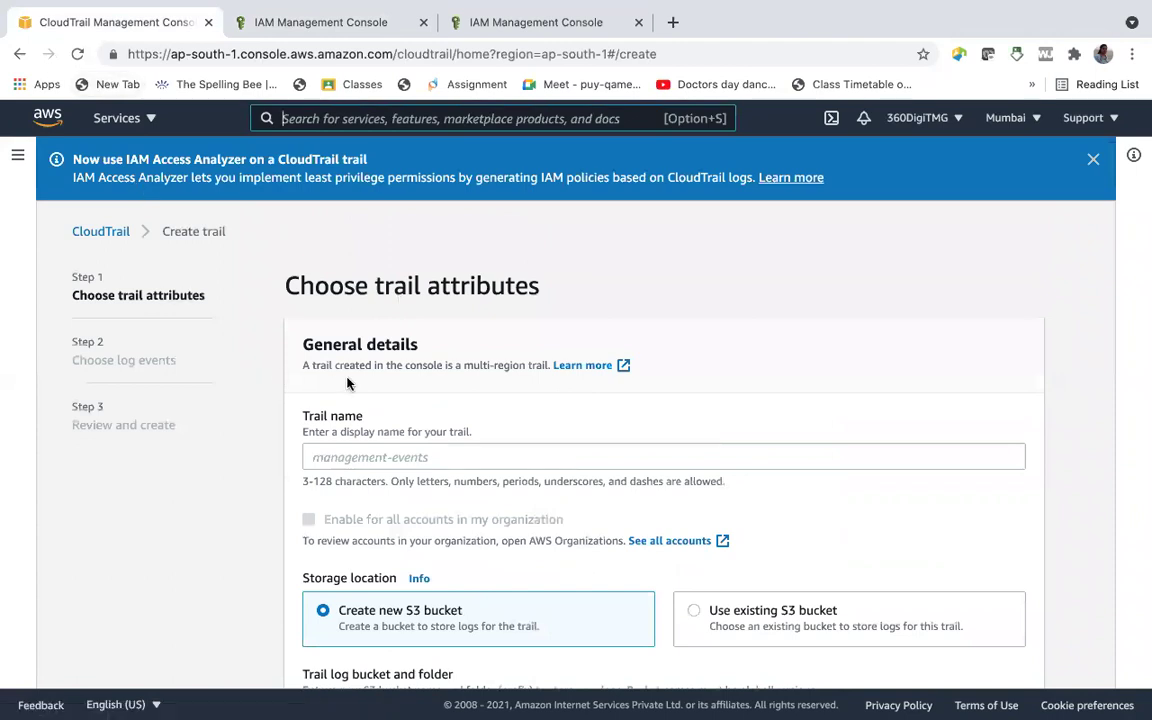
scroll(348, 383, down, 3)
click(321, 332)
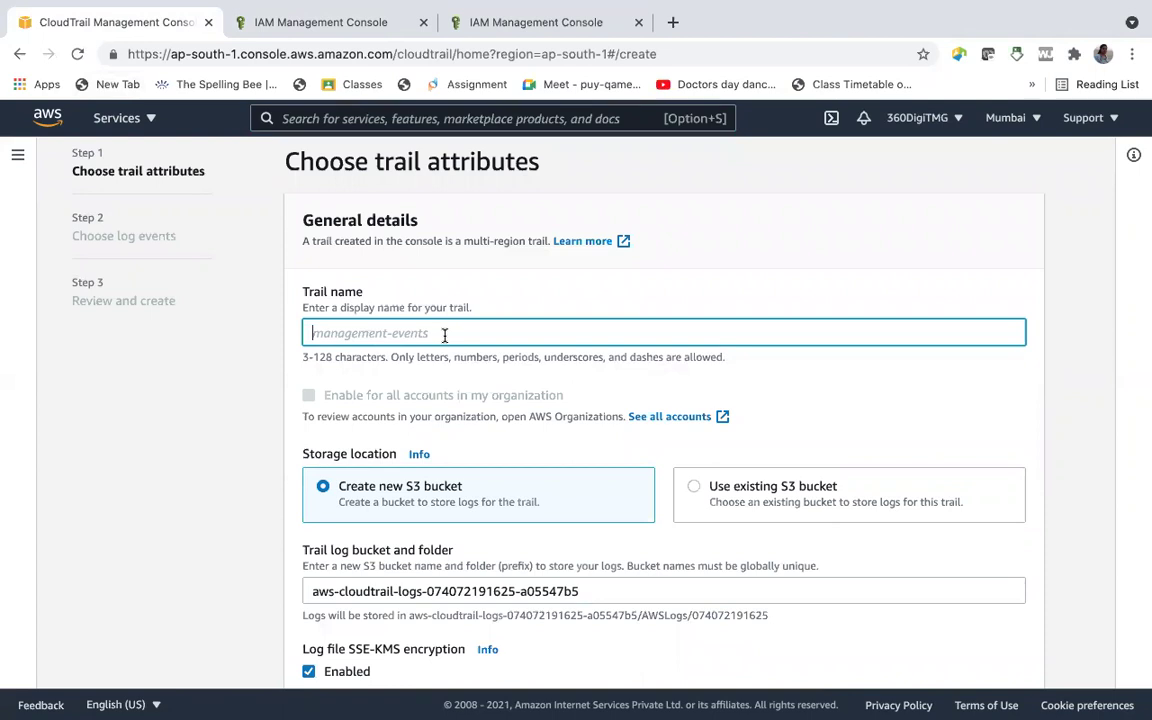
text(man)
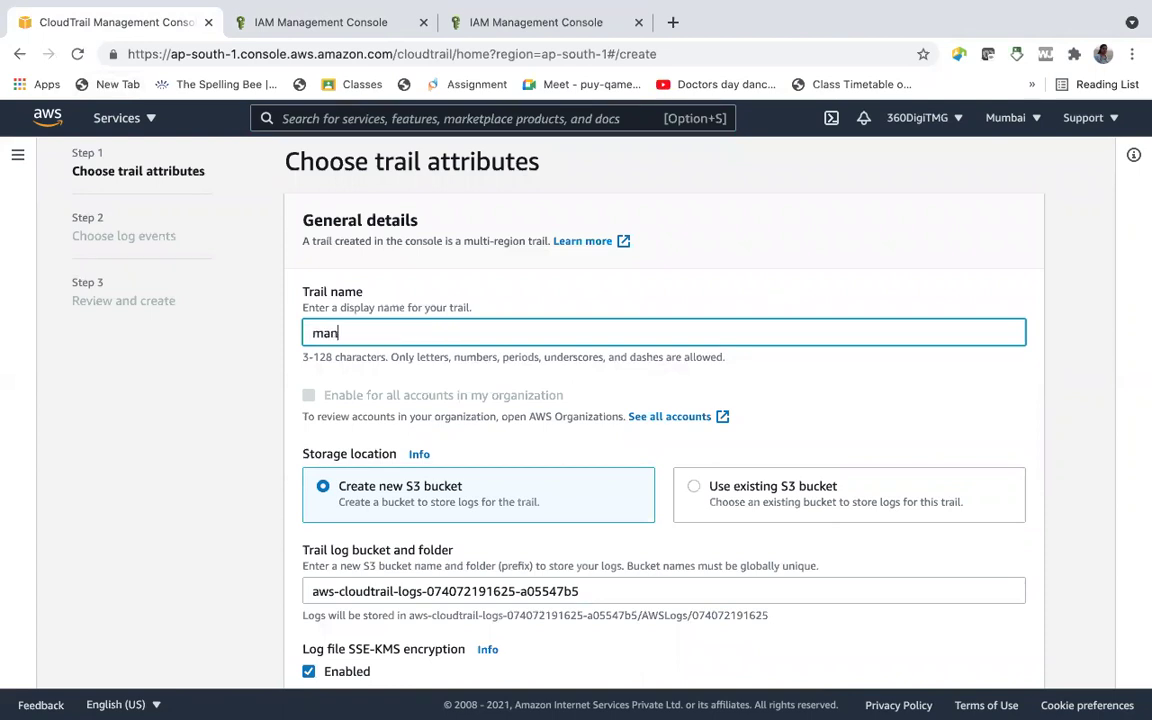
text(gementevents2)
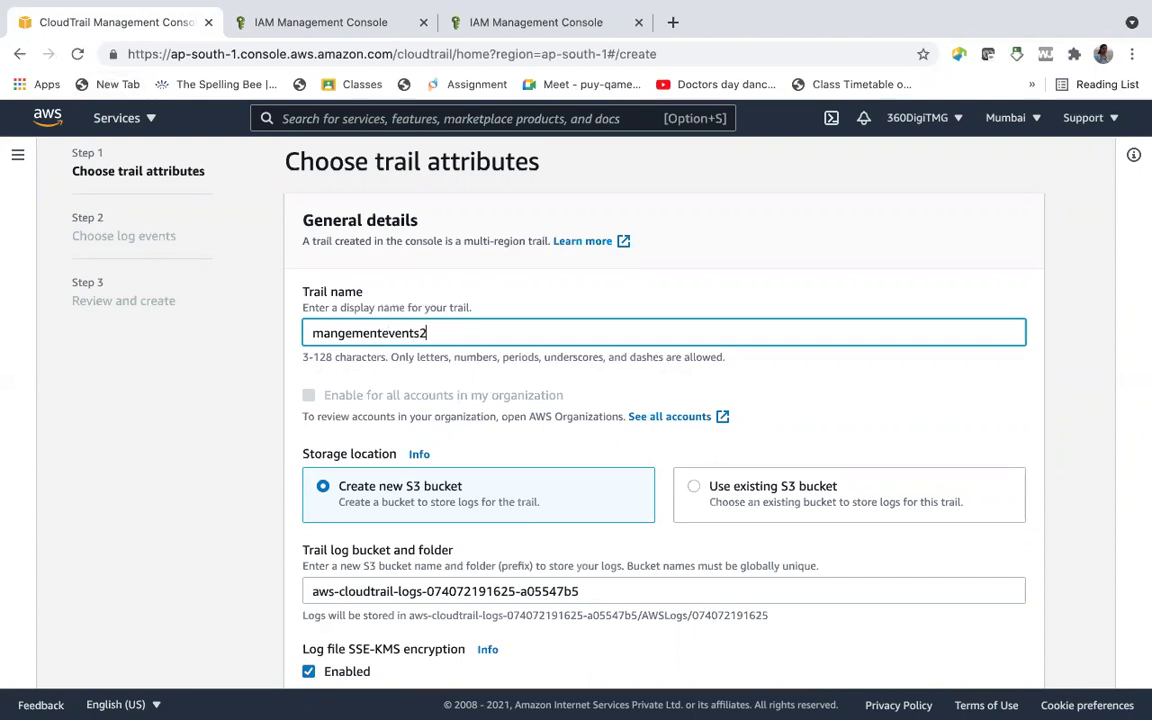
Disable log file SSE-KMS encryption and enable CloudWatch Logs for the trail.
scroll(527, 537, down, 5)
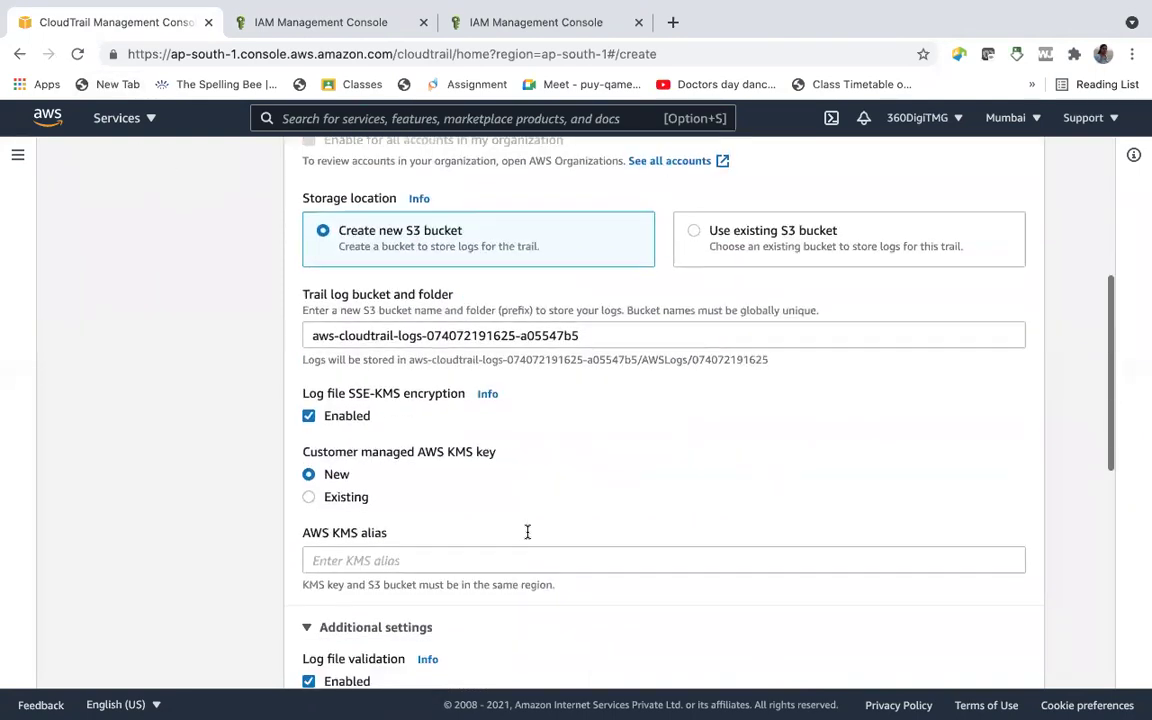
click(308, 370)
scroll(396, 383, down, 3)
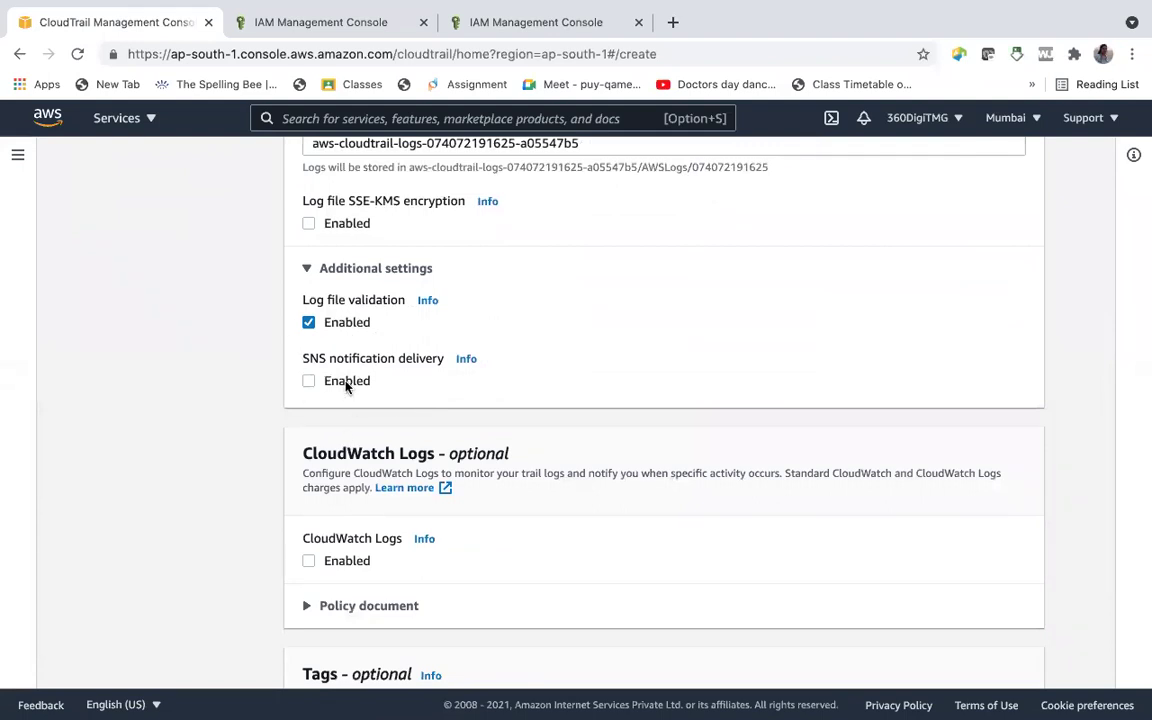
scroll(311, 391, down, 3)
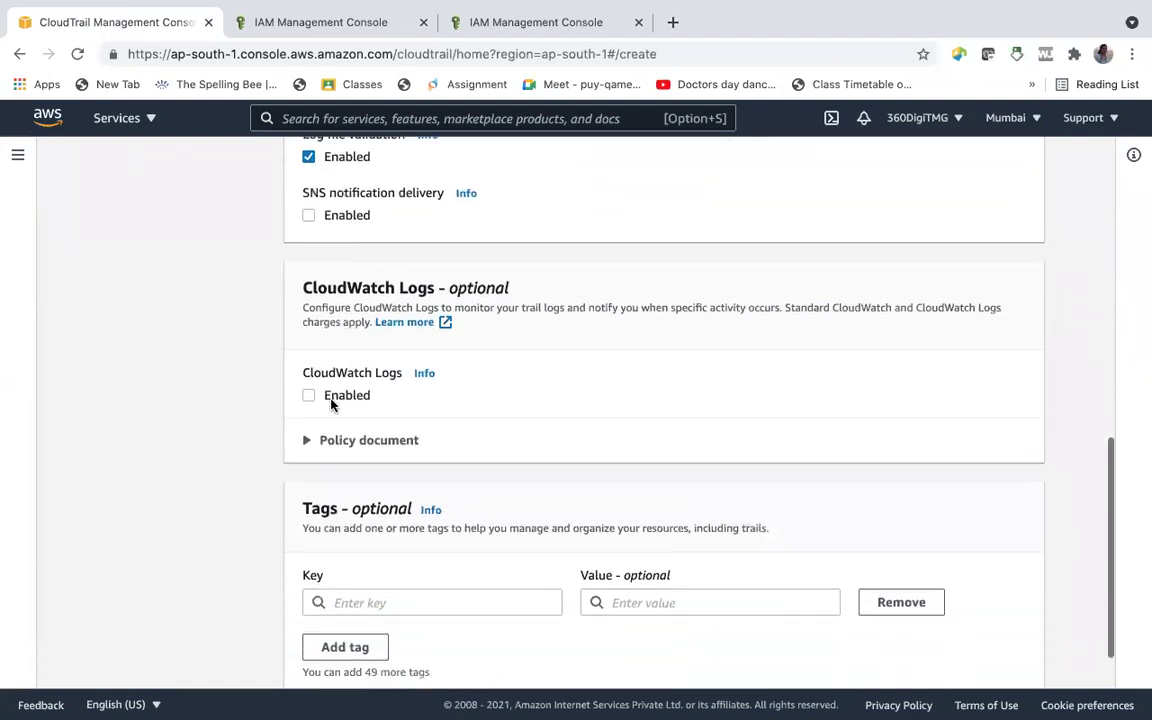
click(309, 396)
scroll(339, 399, down, 2)
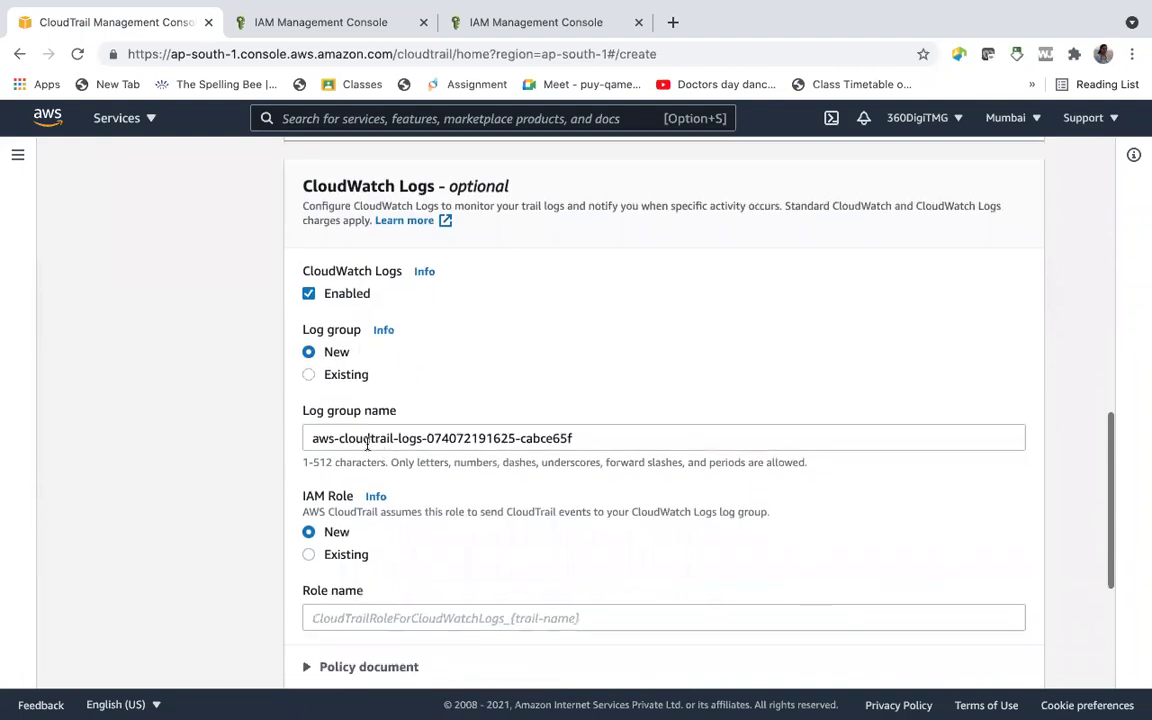
Assign the existing IAM role AWSServiceRoleForCloudTrail to the trail's CloudWatch Logs delivery and continue to the log event selection.
scroll(324, 458, down, 2)
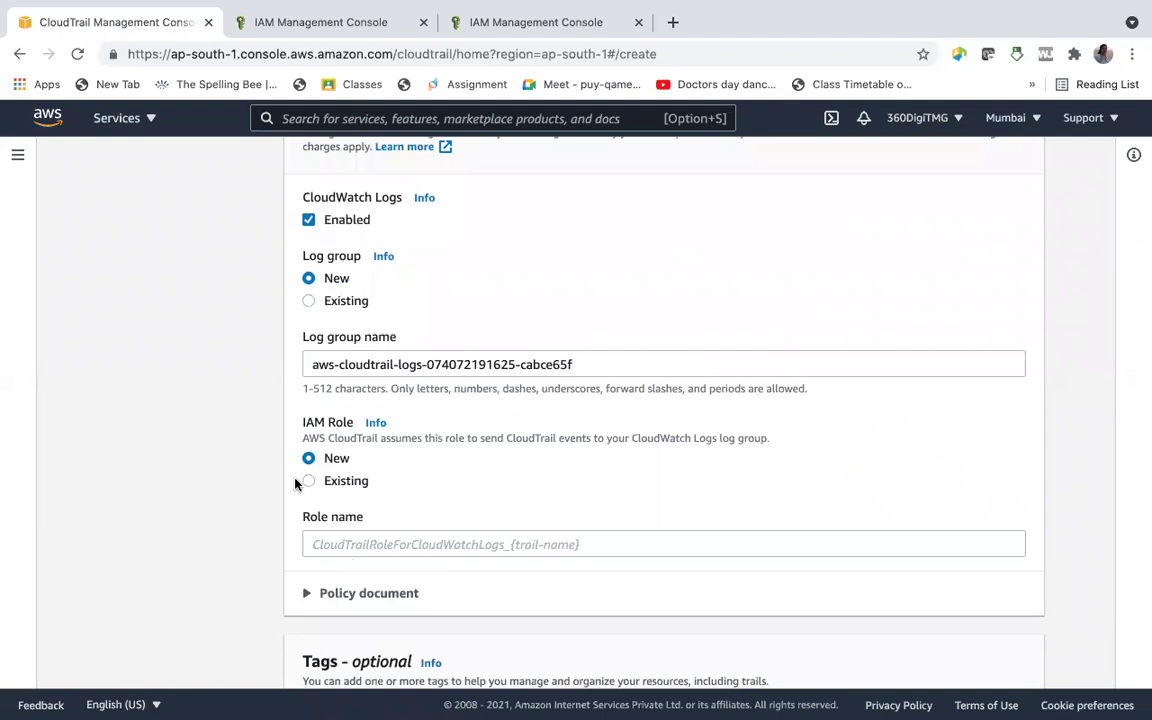
scroll(436, 596, down, 3)
scroll(436, 596, down, 2)
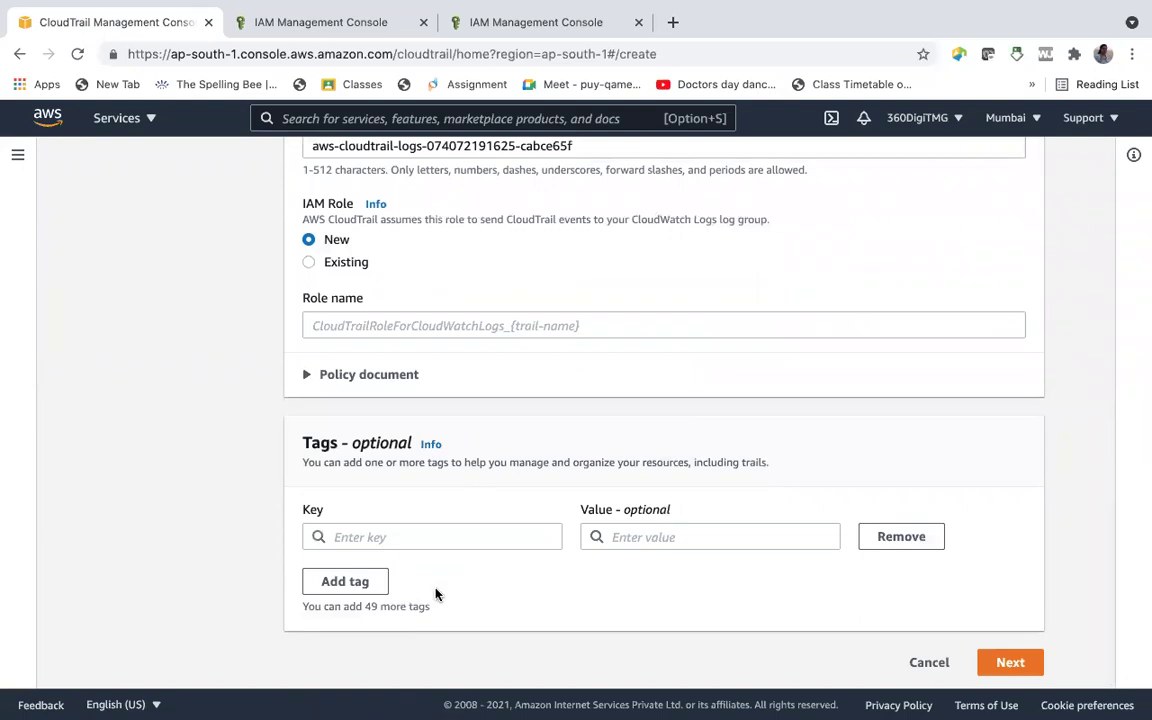
click(1012, 662)
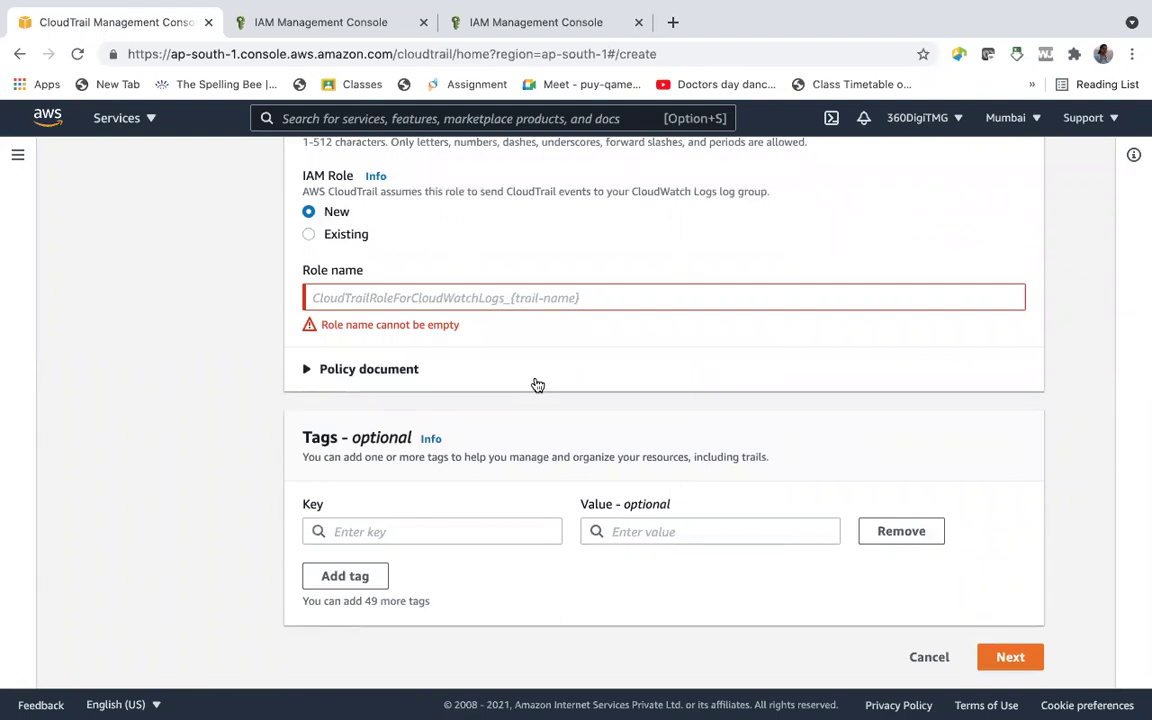
click(309, 234)
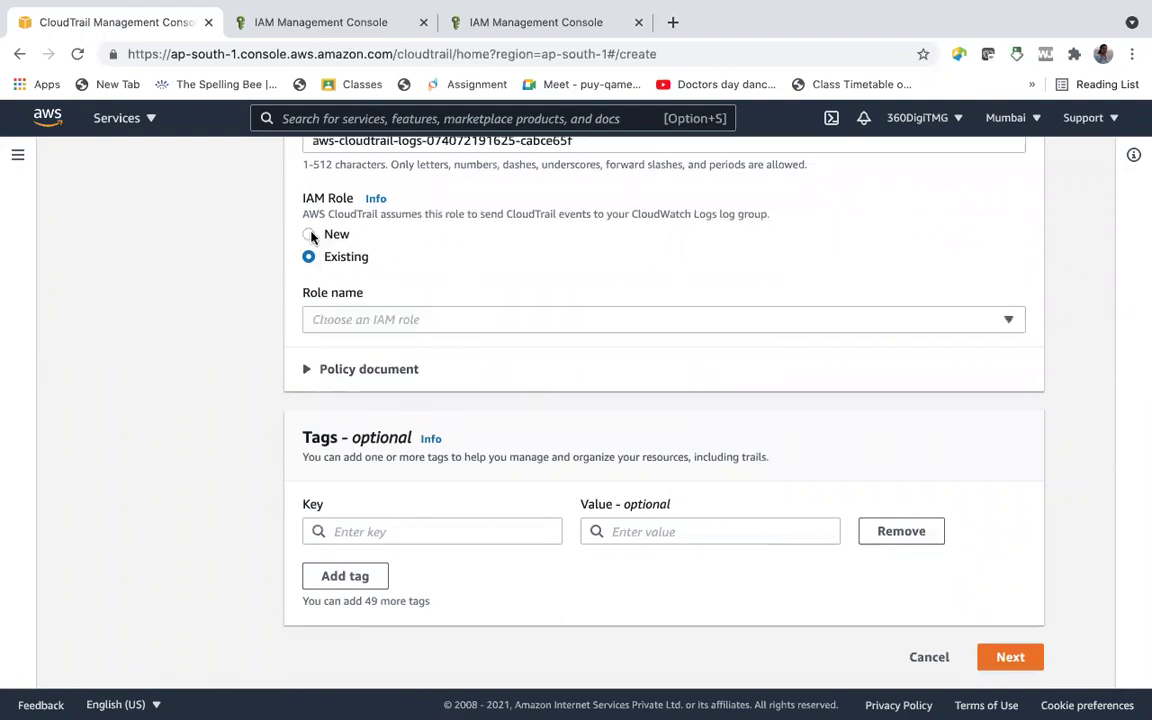
click(409, 320)
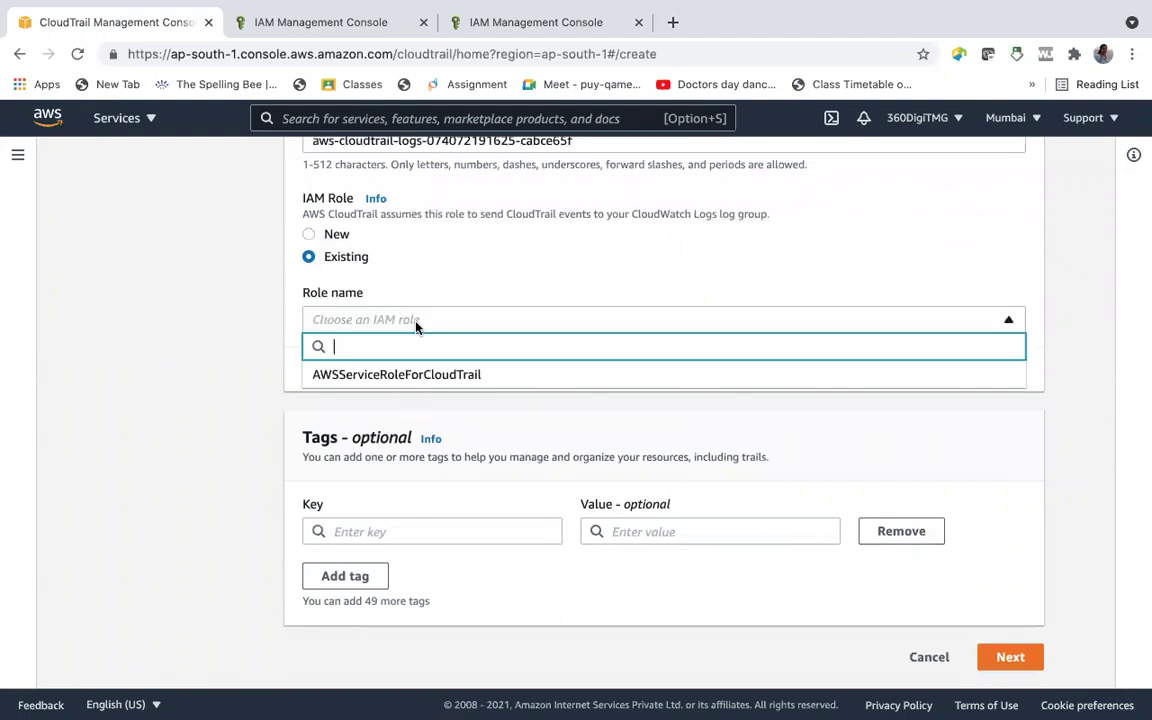
click(407, 376)
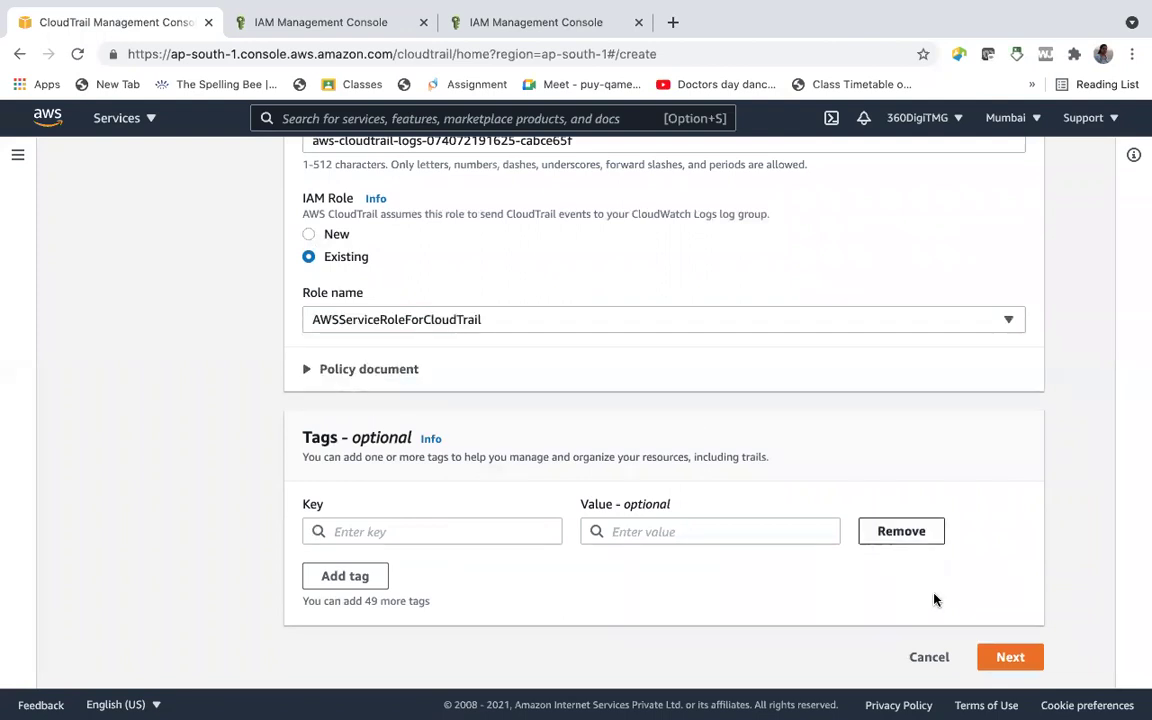
click(1008, 656)
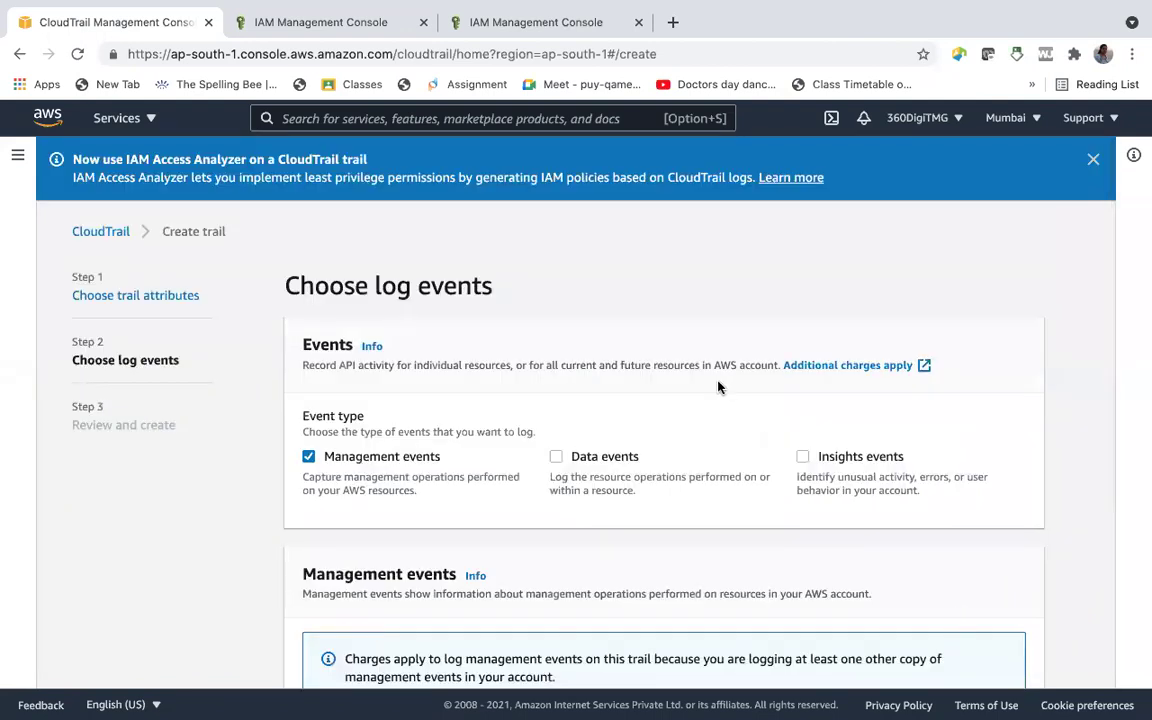
Go through the event types and select only Insights events, leaving data events and management events deselected.
scroll(717, 386, down, 3)
scroll(720, 387, up, 1)
scroll(710, 388, up, 1)
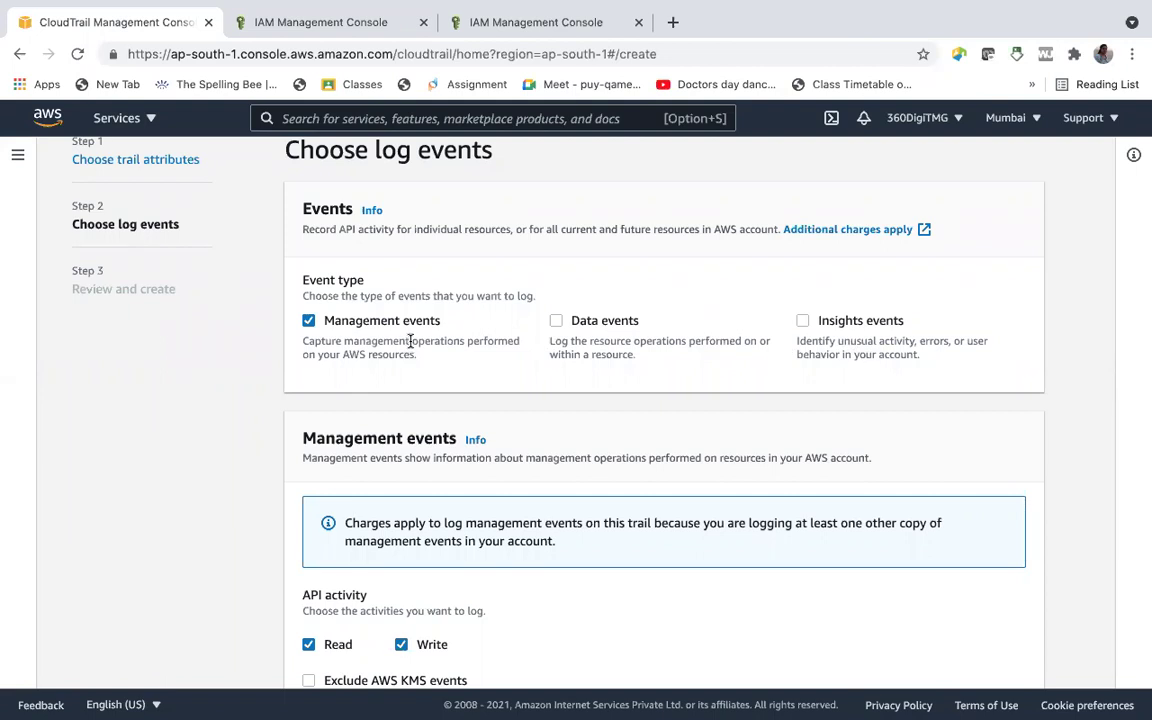
scroll(415, 344, down, 1)
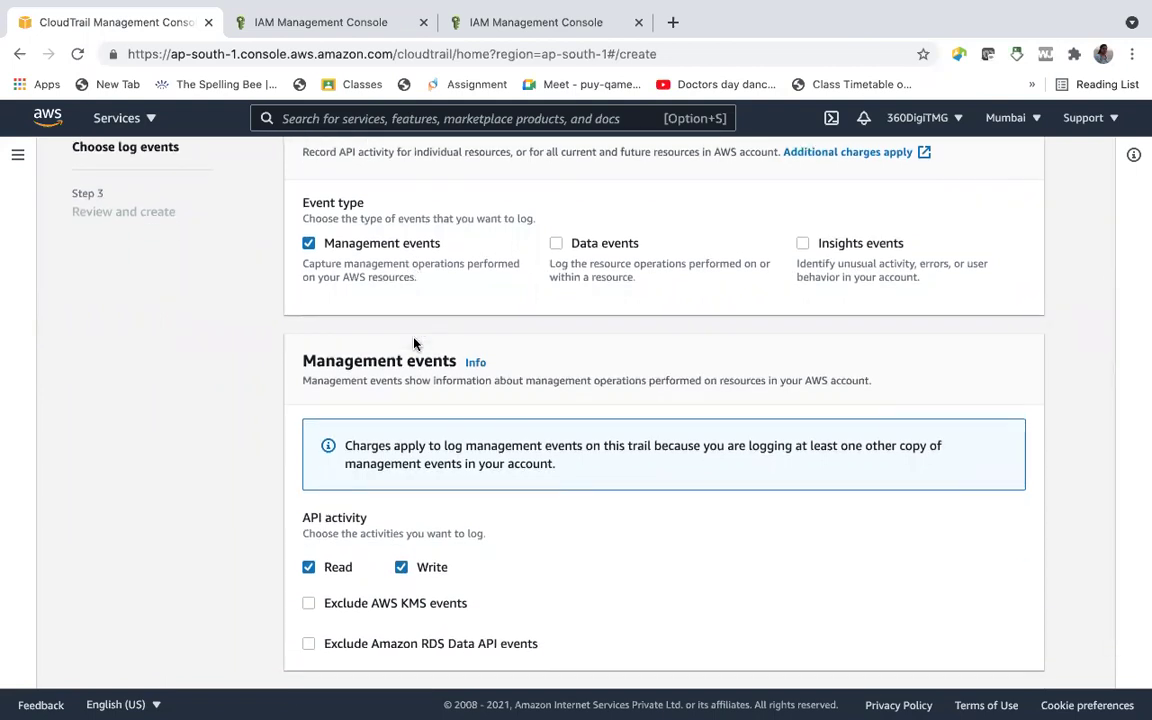
scroll(415, 344, down, 1)
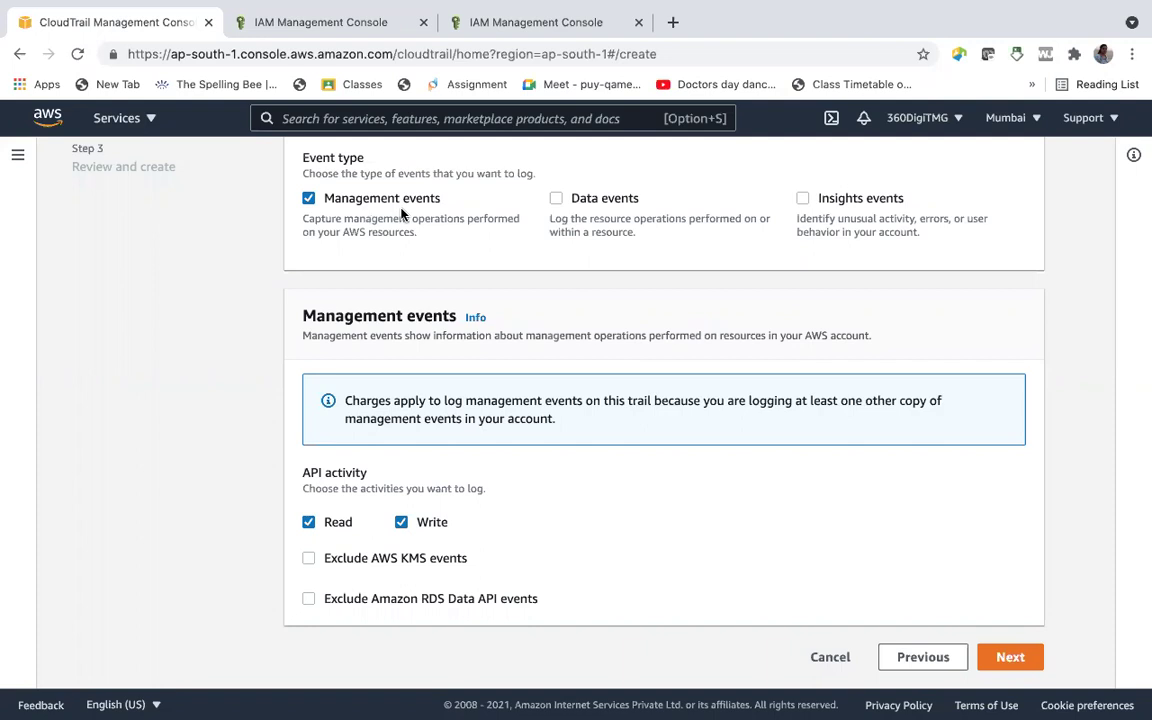
click(556, 199)
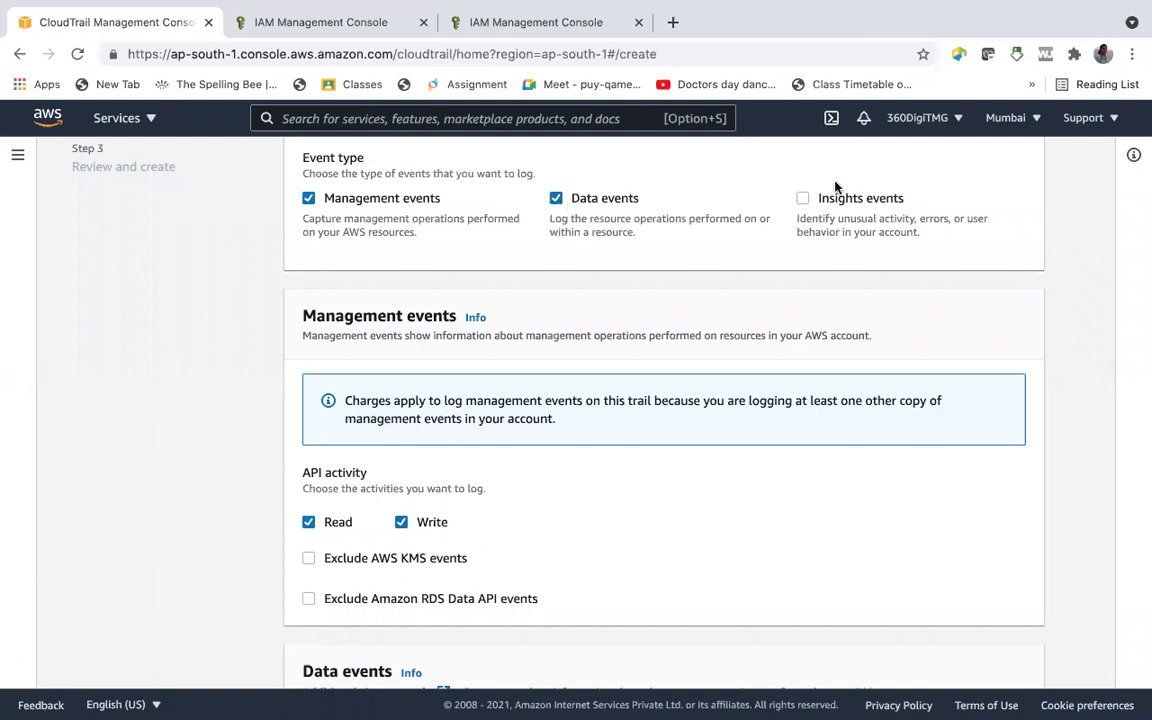
click(805, 199)
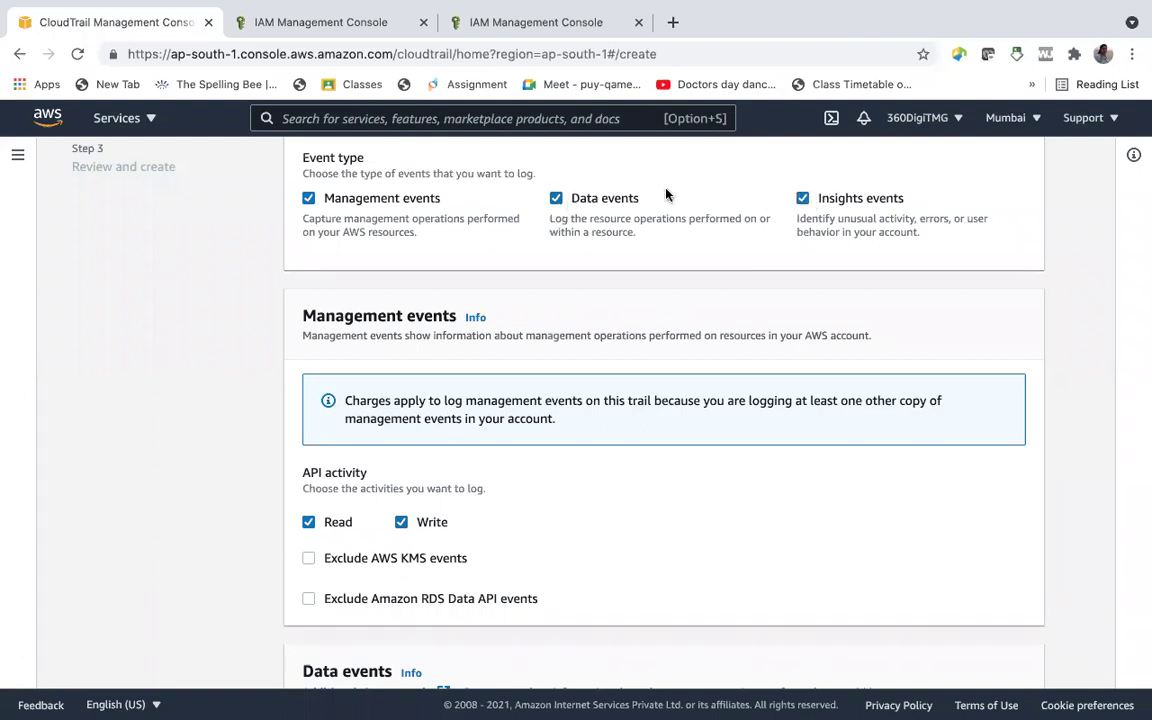
click(555, 199)
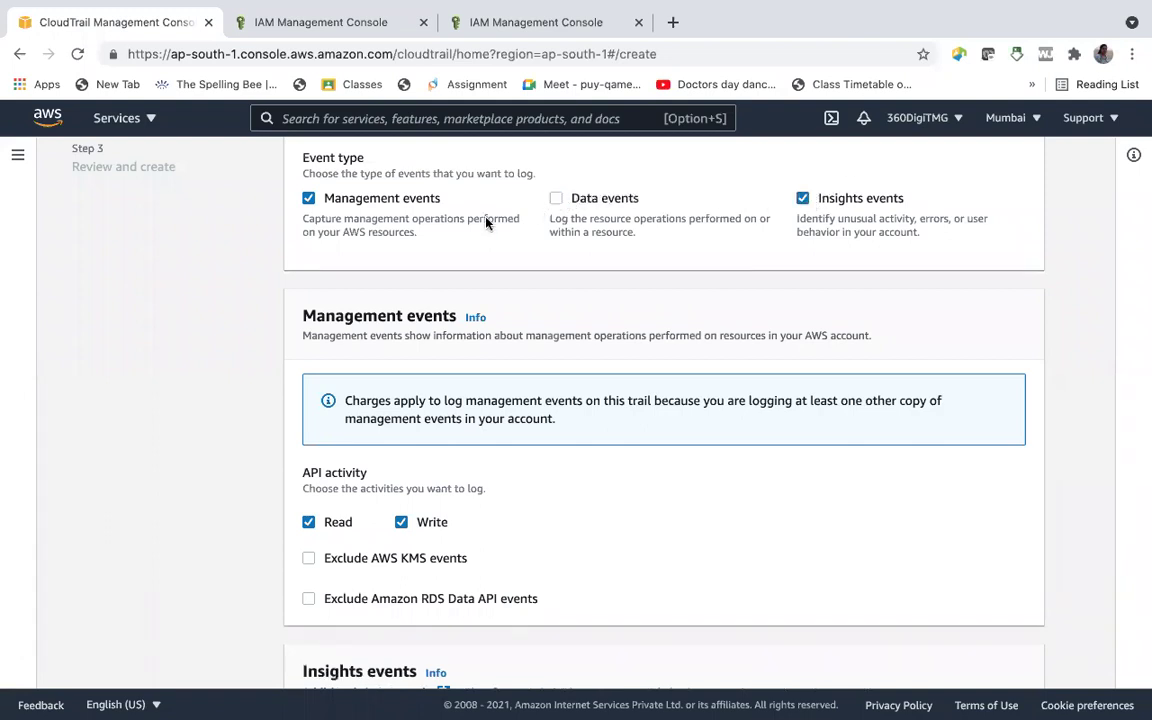
click(309, 200)
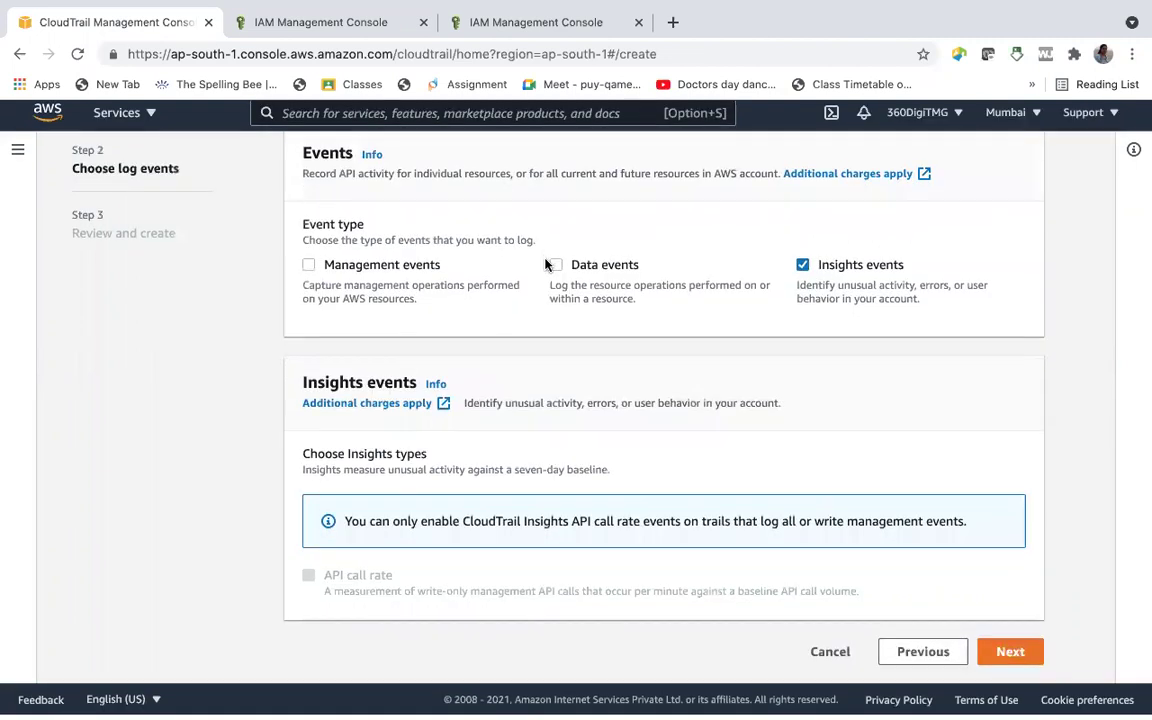
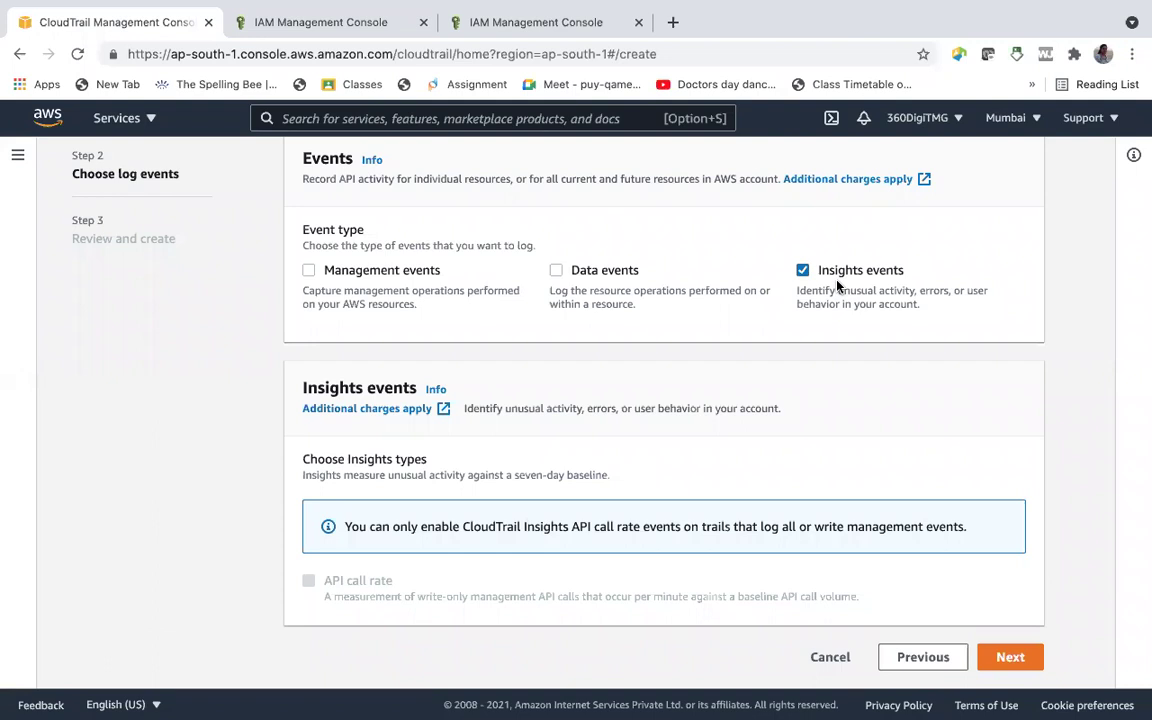
Re-enable management events alongside Insights events and continue to the trail review.
click(308, 270)
scroll(303, 278, down, 1)
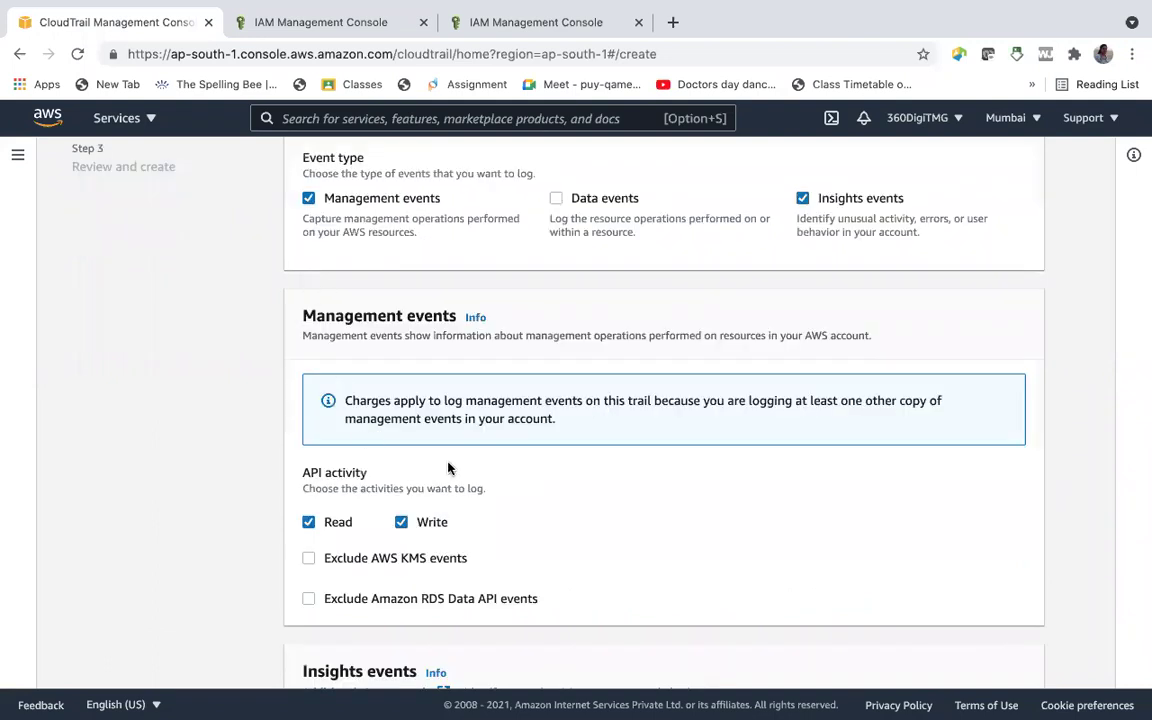
scroll(448, 468, down, 3)
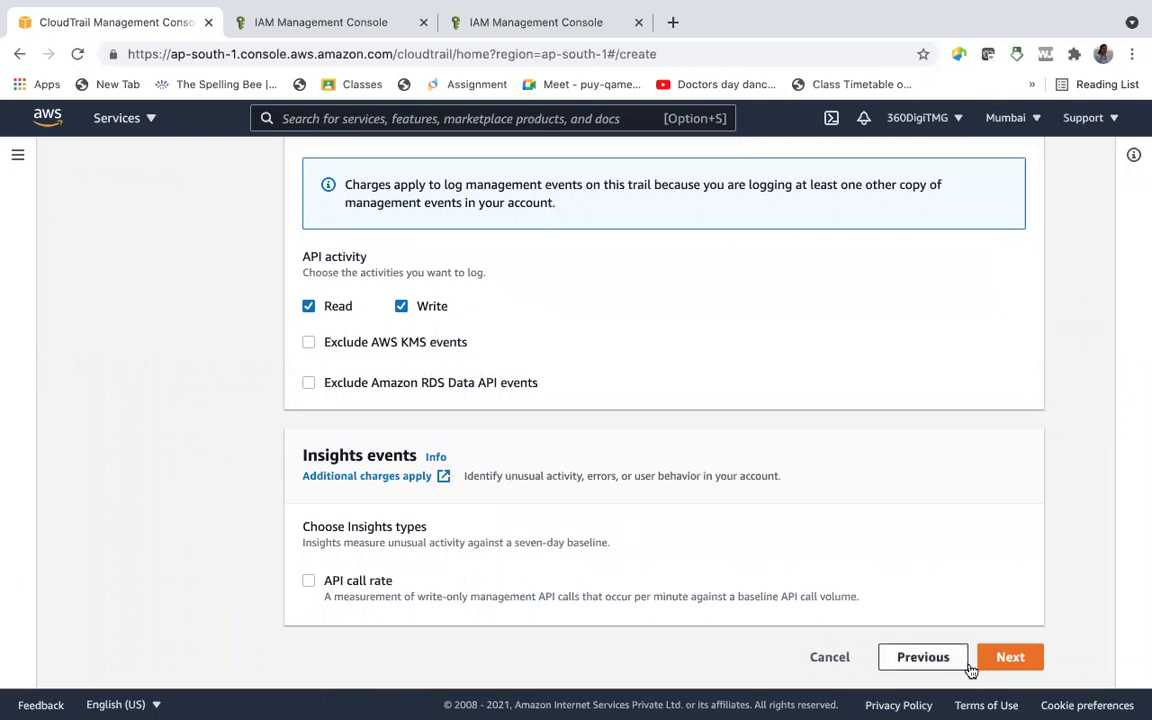
click(1008, 658)
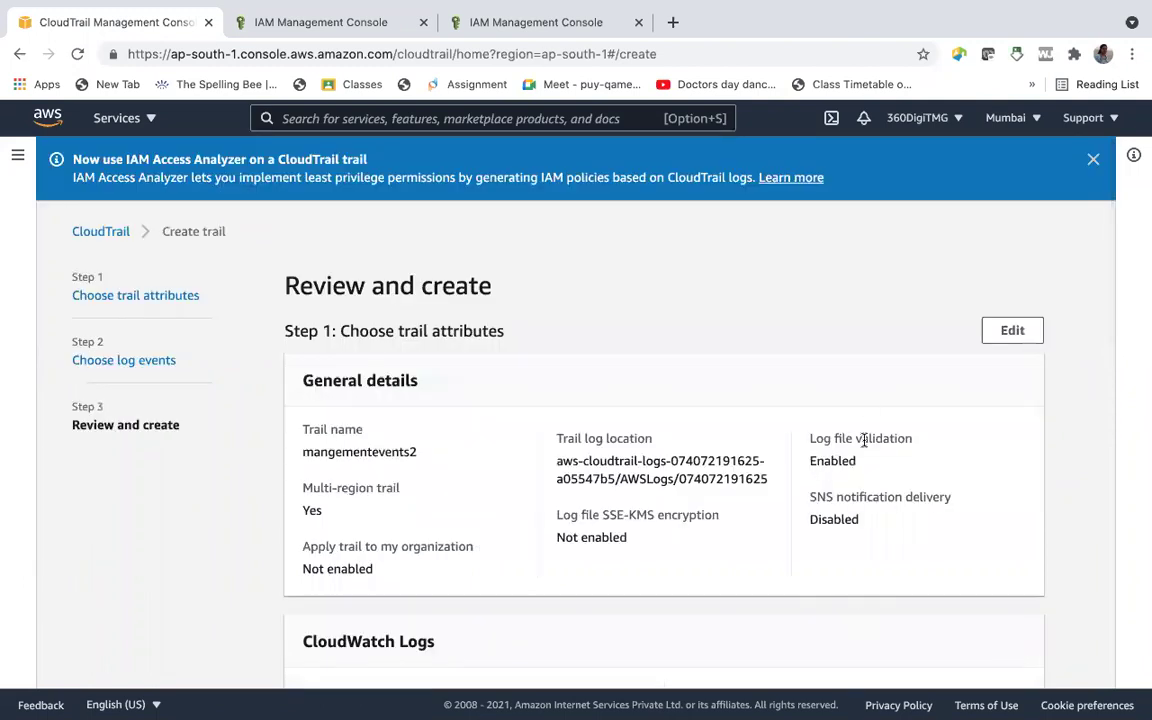
Create the reviewed trail and dismiss the IAM Access Analyzer notice above the trails list.
scroll(864, 440, down, 10)
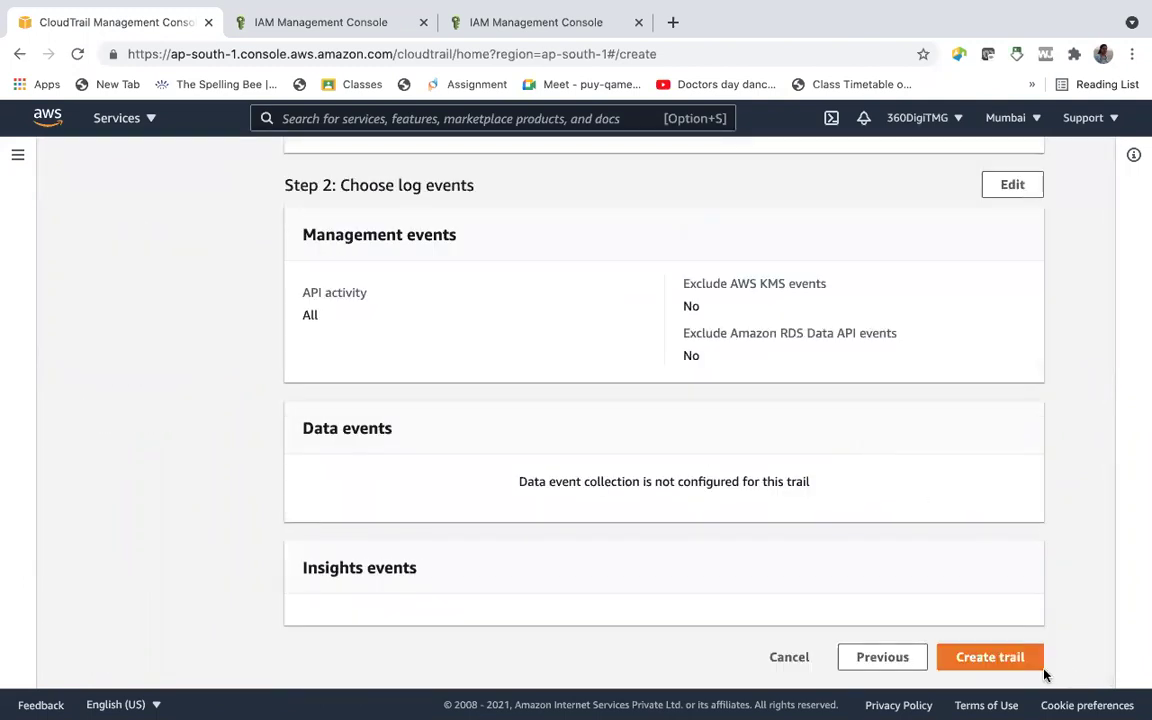
click(1008, 660)
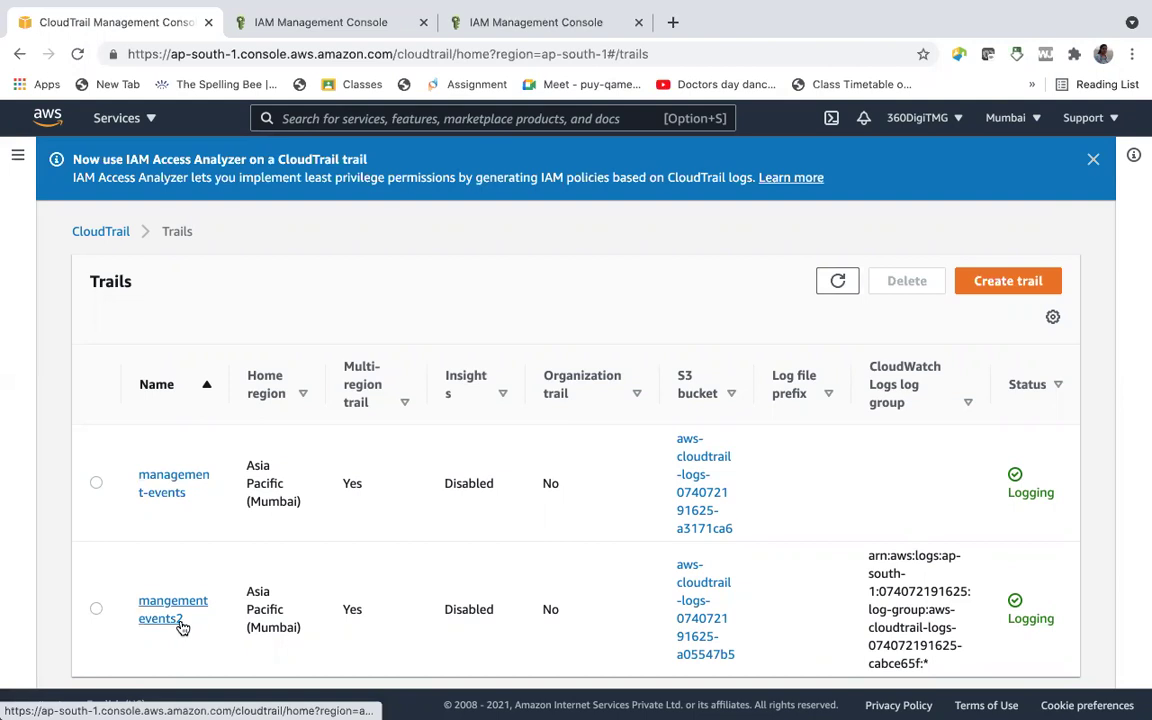
scroll(180, 622, down, 1)
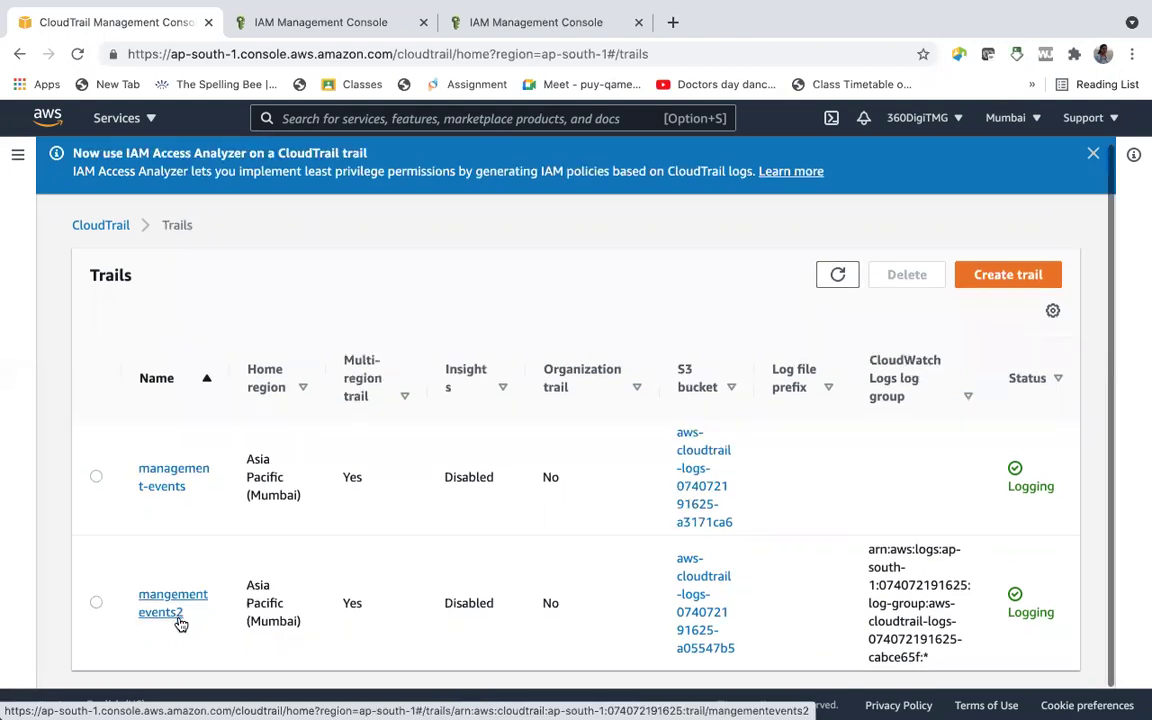
click(1093, 155)
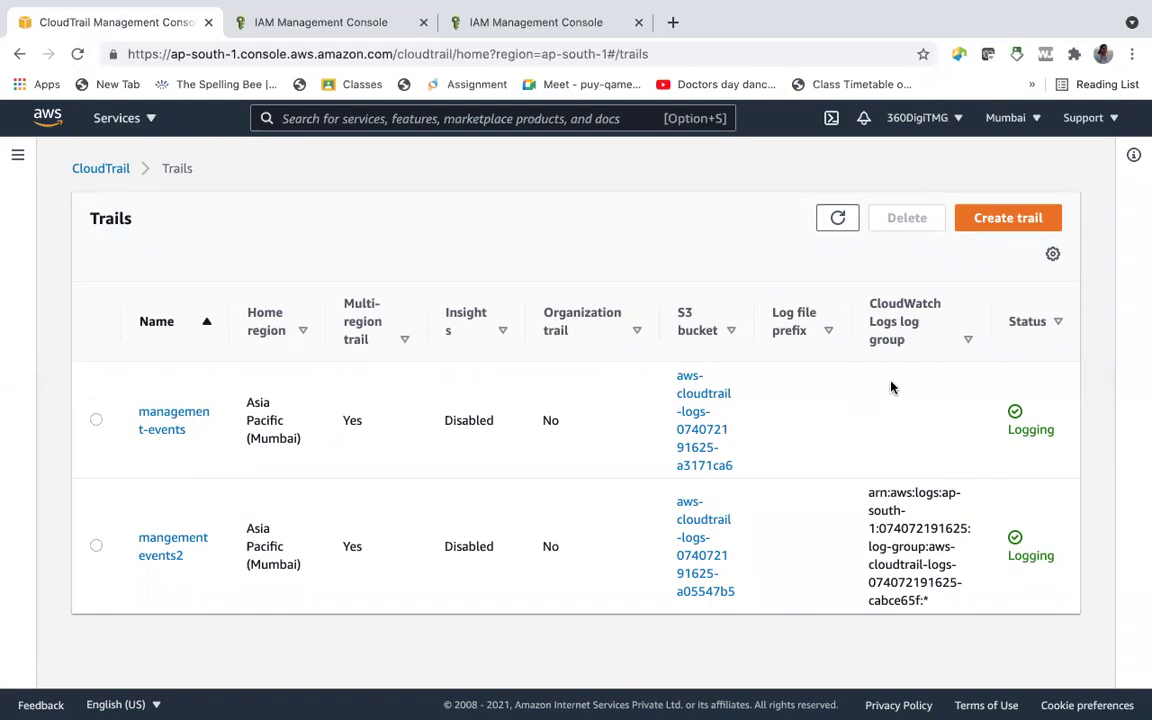
Search the AWS services for "cloudwatch", open CloudWatch and view its log groups.
click(305, 120)
text(cl)
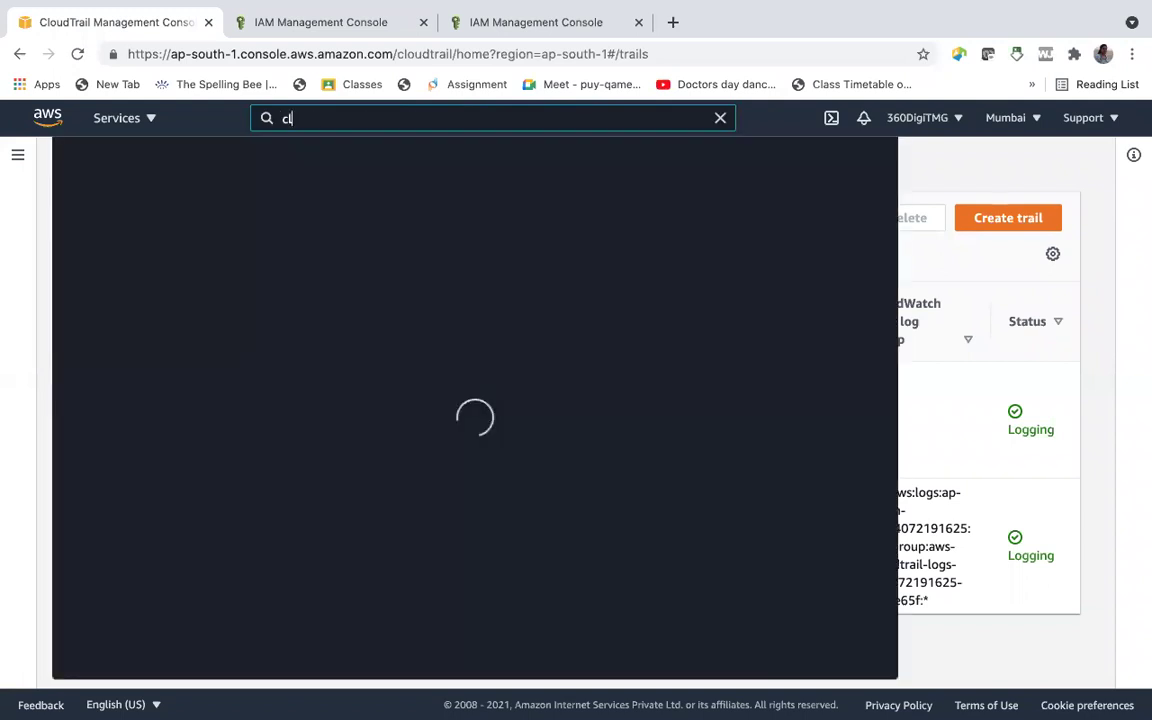
text(oudwa)
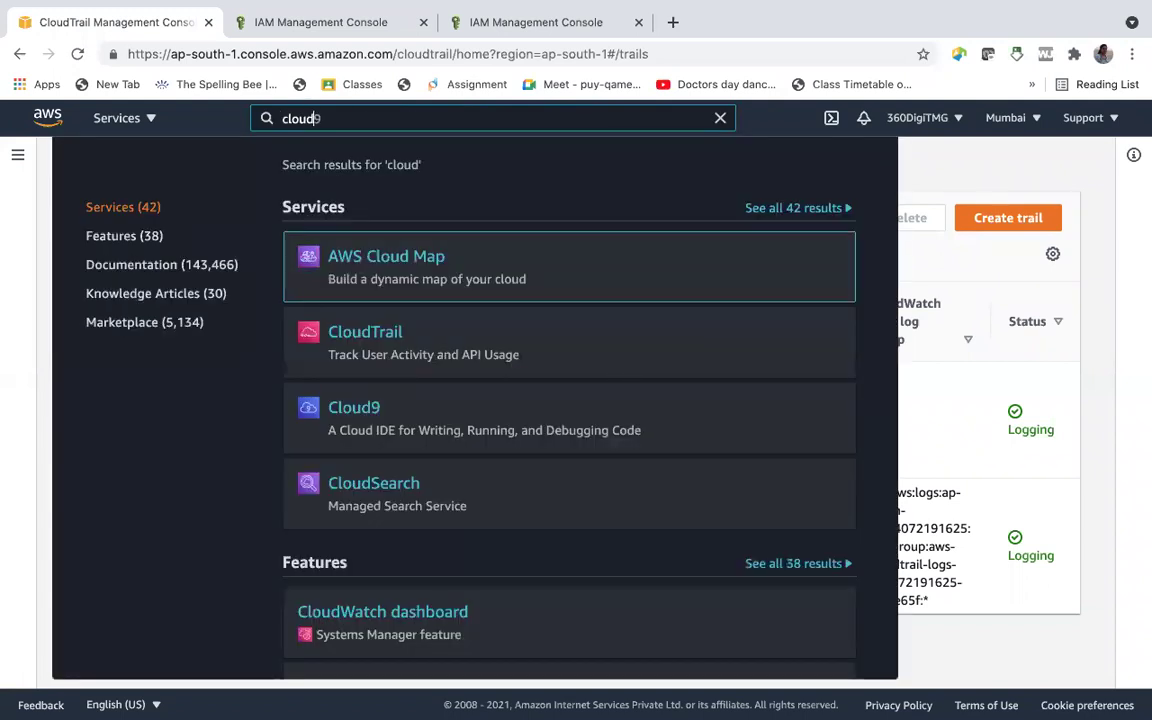
text(tch)
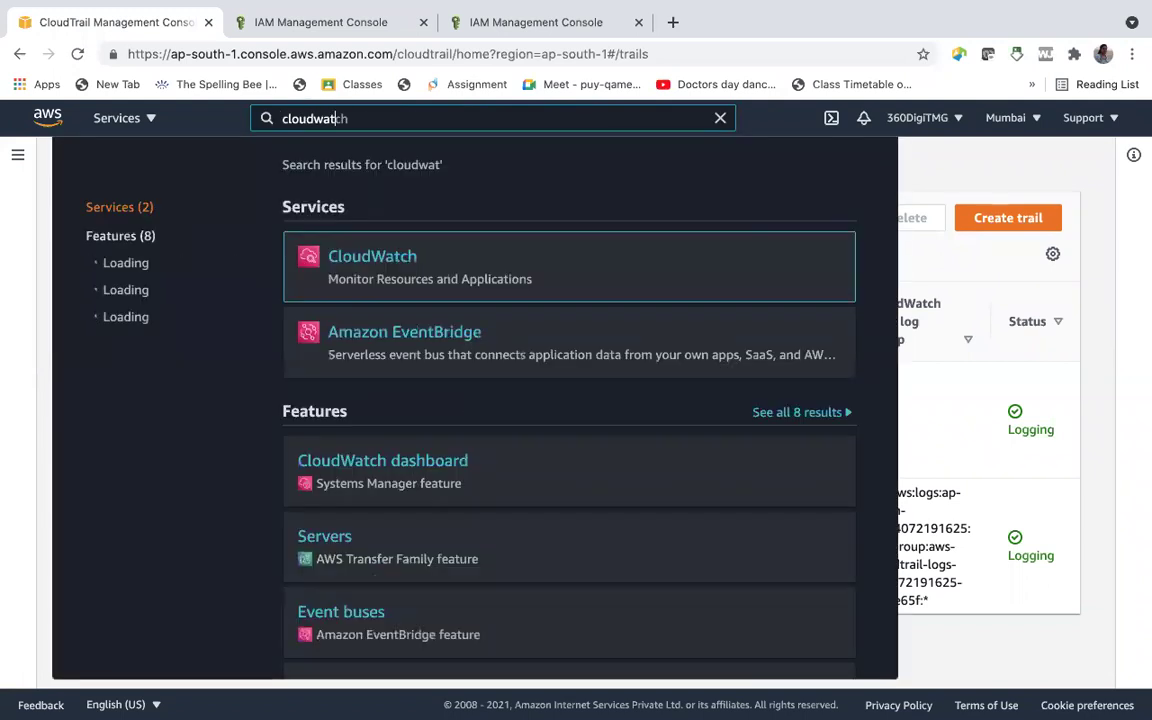
click(384, 260)
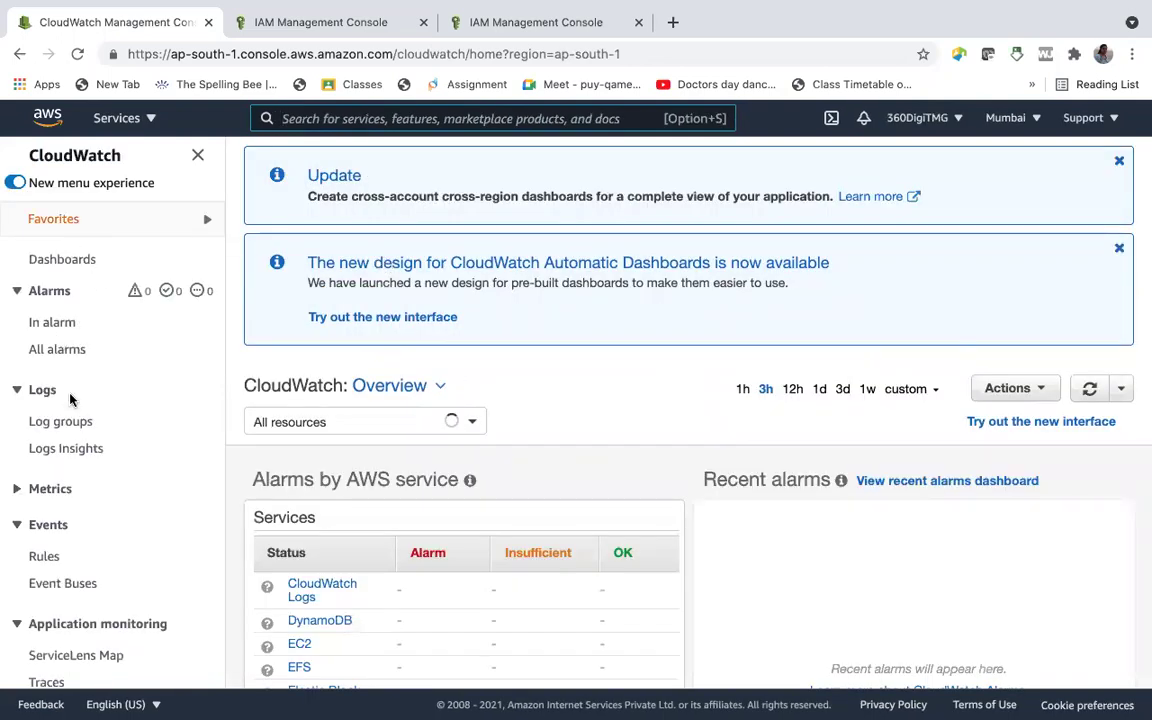
click(75, 426)
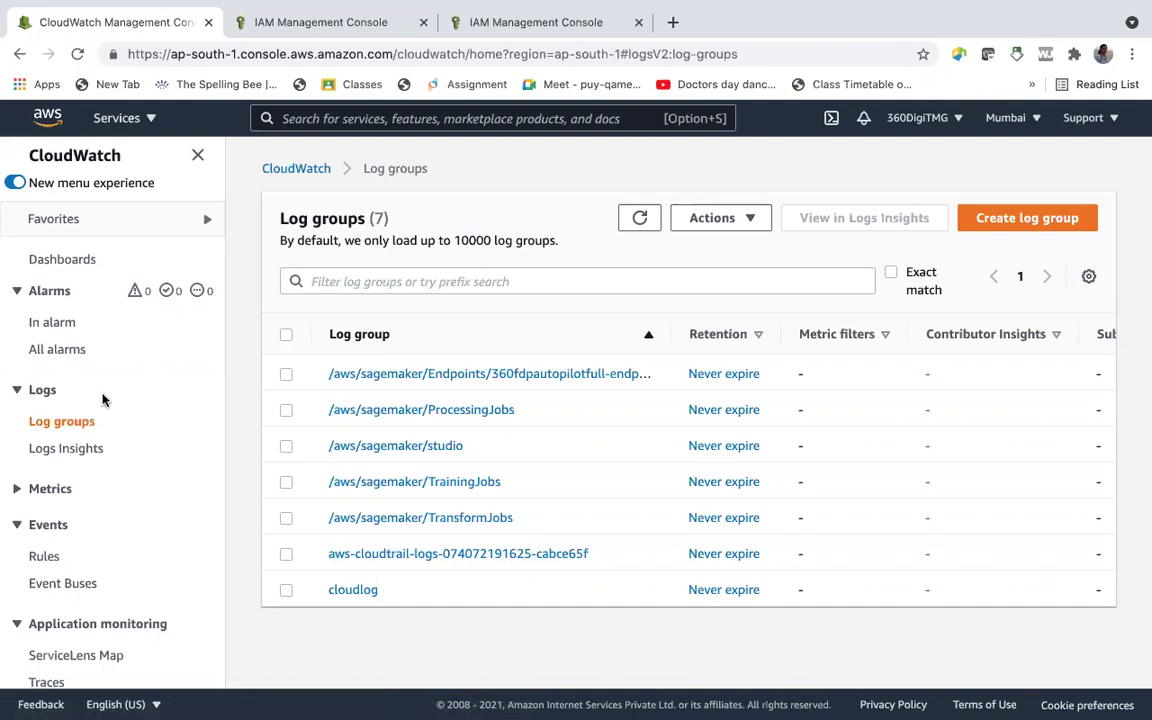
Switch to the VPC console and start creating a flow log for the VPC vpc-a7b57ecc.
click(117, 120)
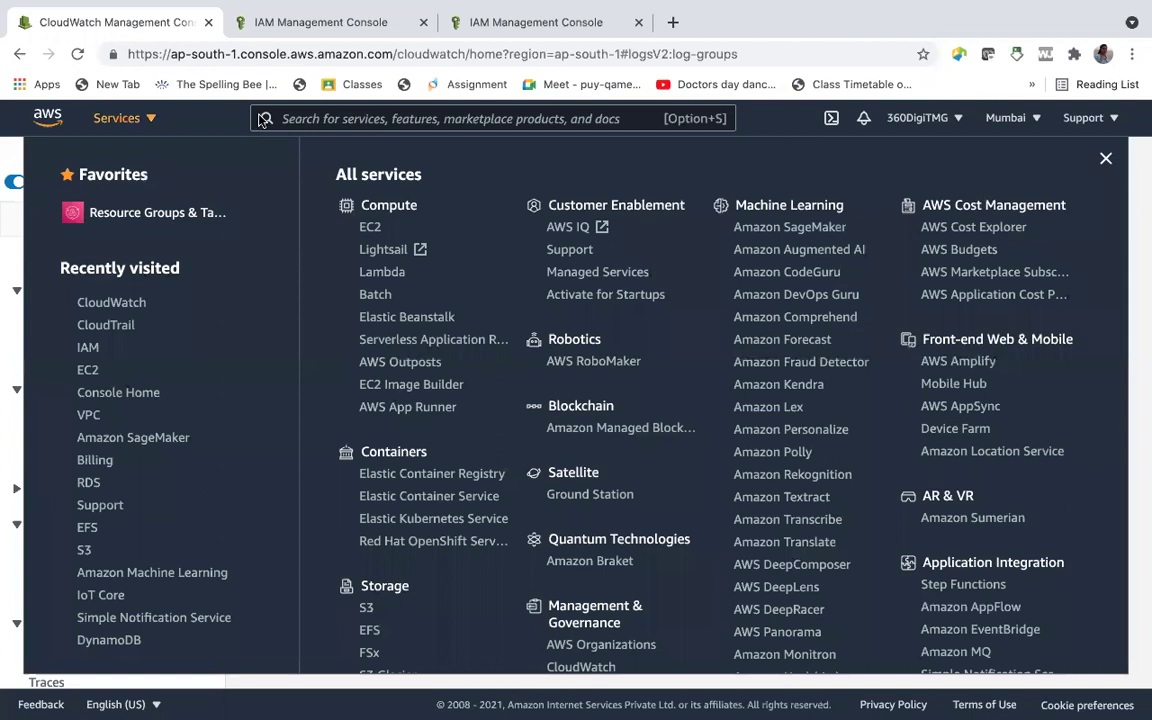
click(89, 420)
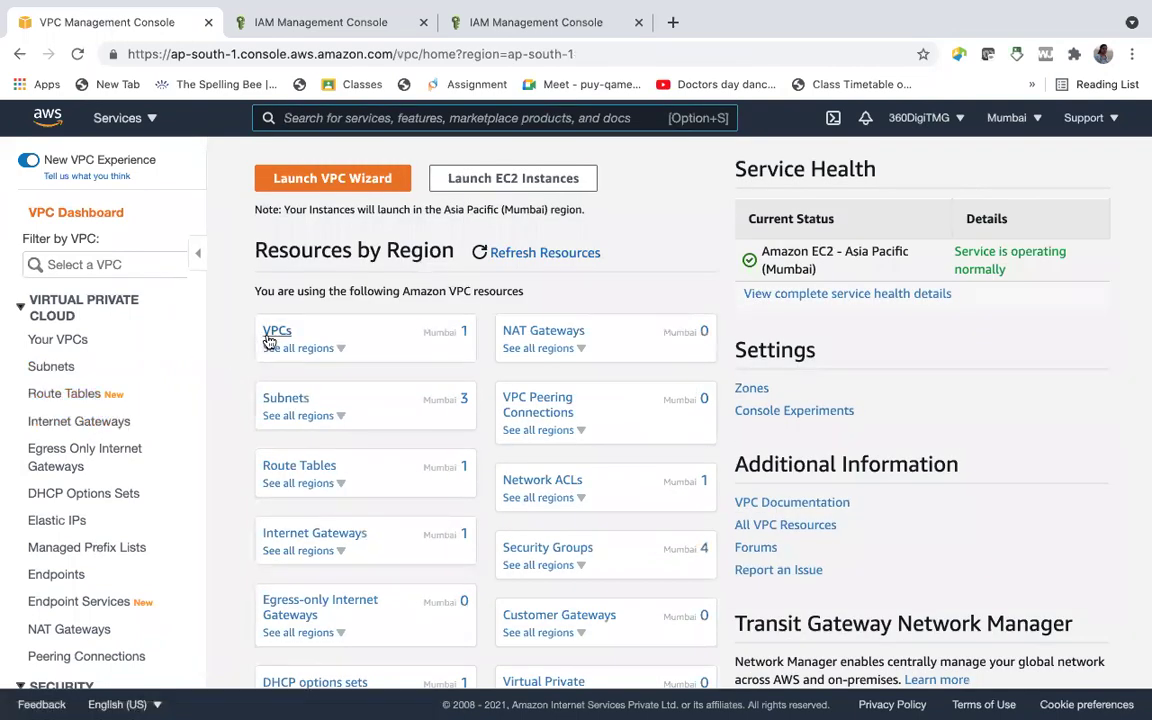
click(272, 331)
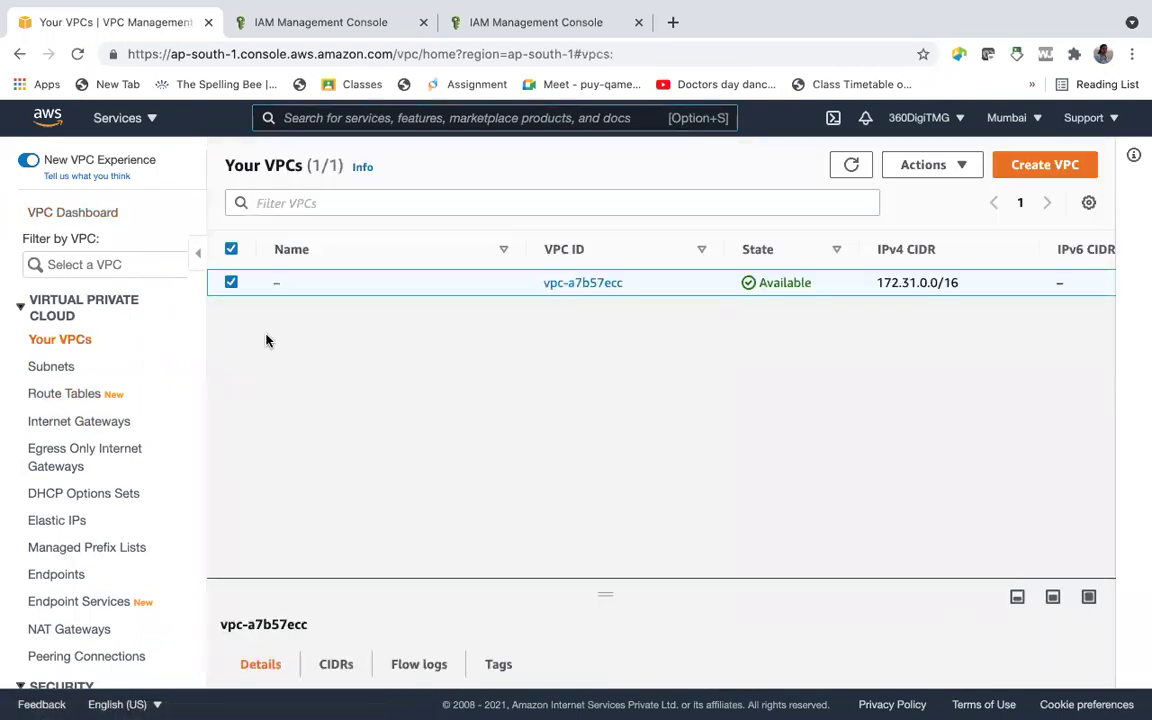
right_click(520, 292)
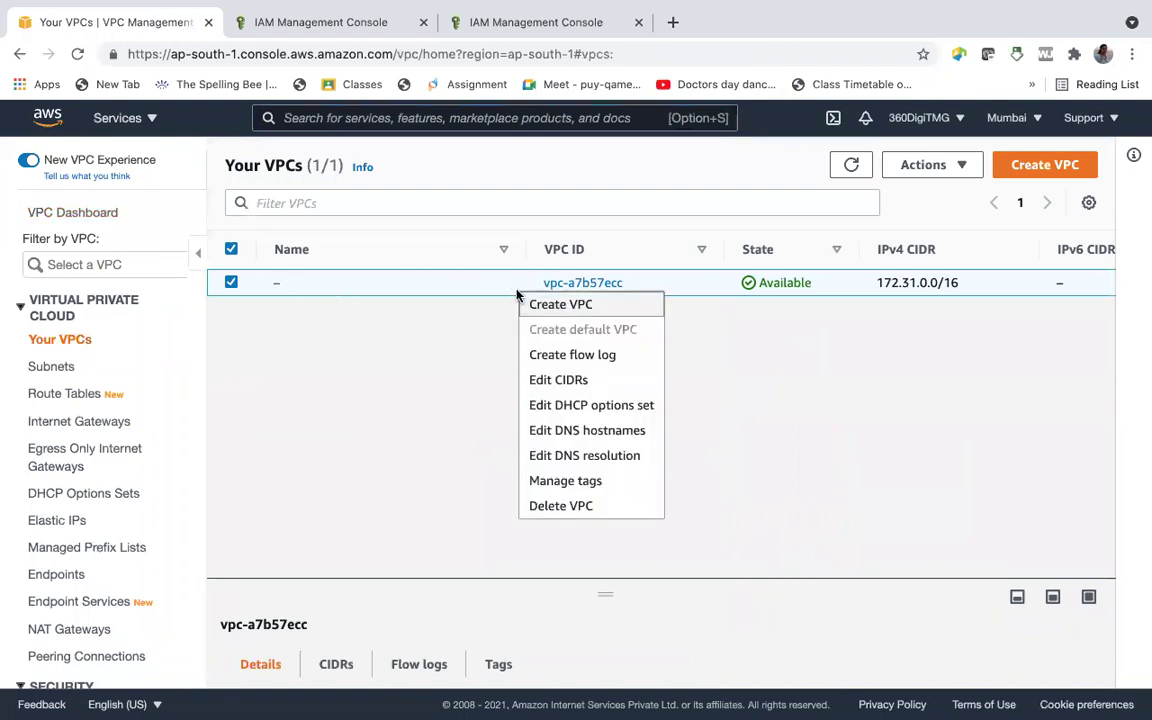
click(556, 358)
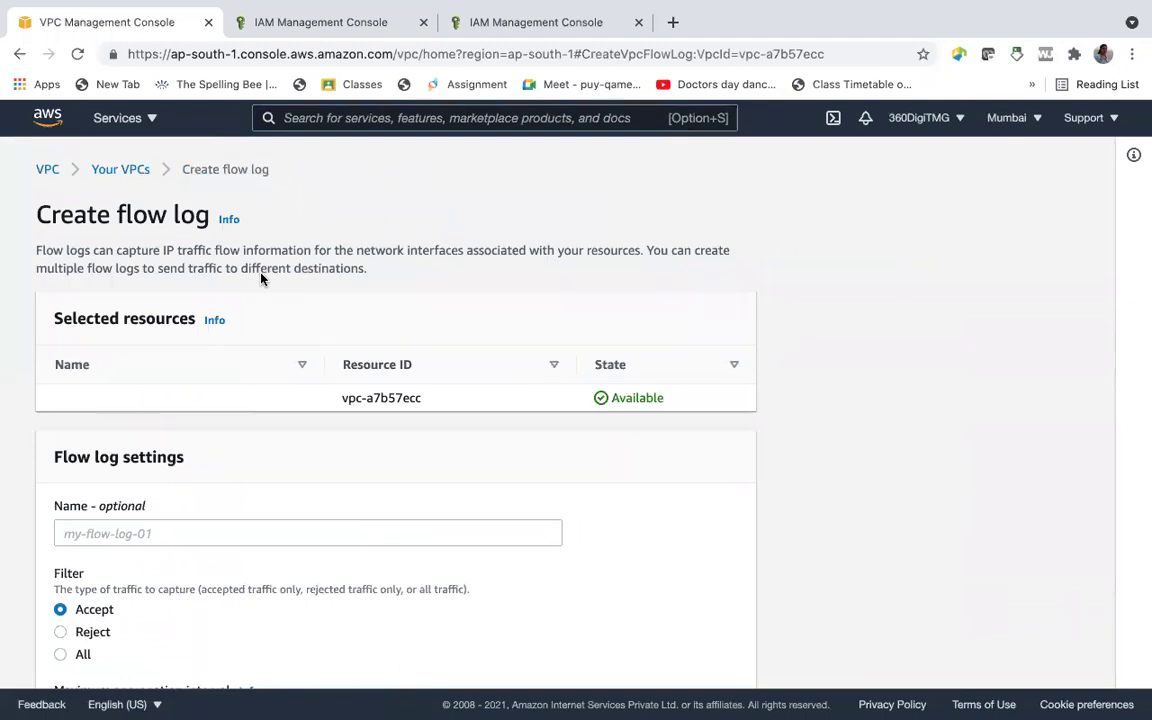
Name the new flow log "vpcflowlog".
click(189, 538)
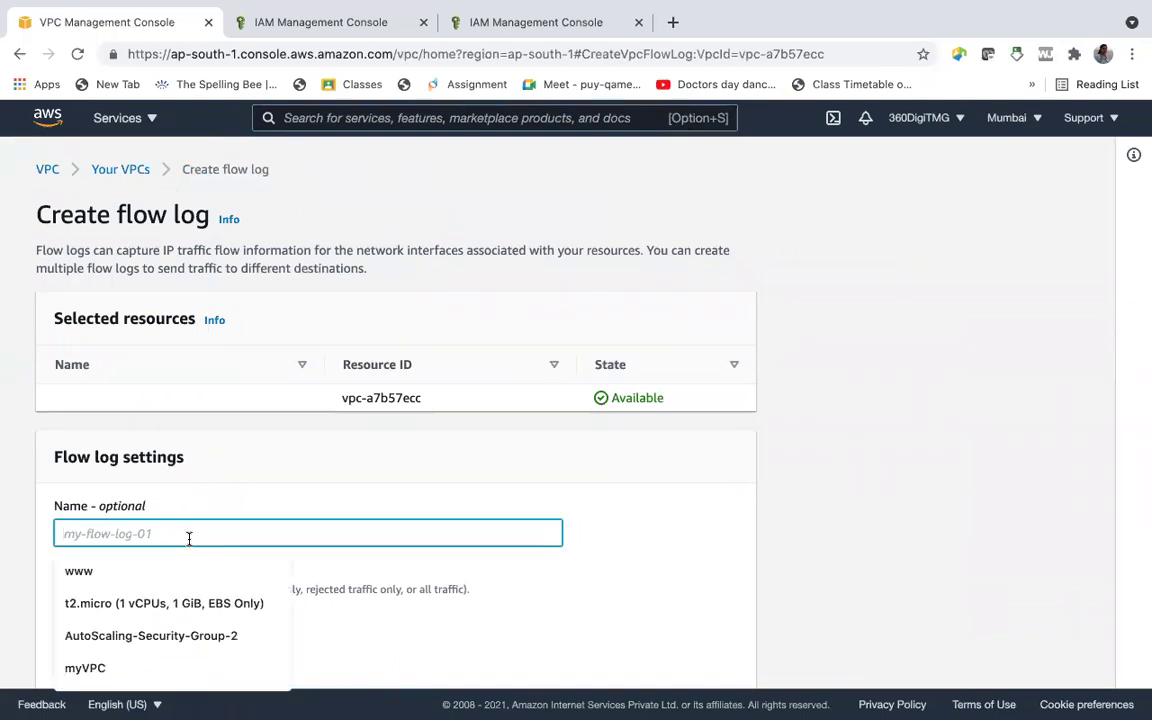
text(vpcfl)
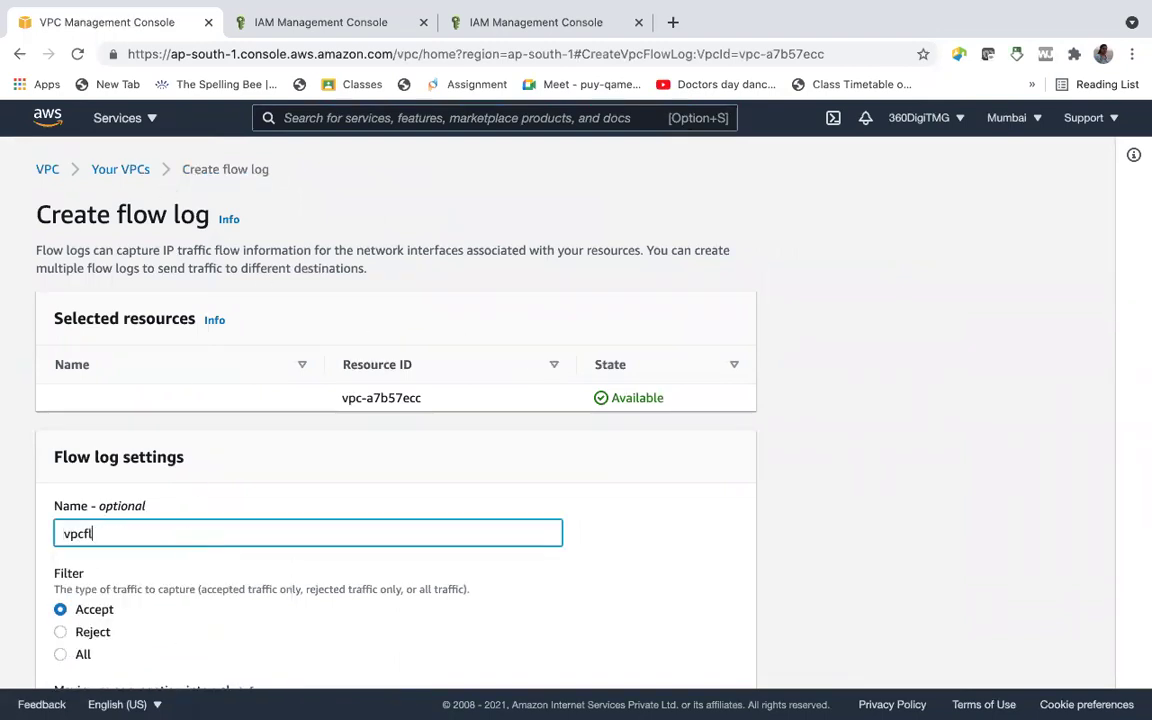
text(owlog)
scroll(143, 609, down, 2)
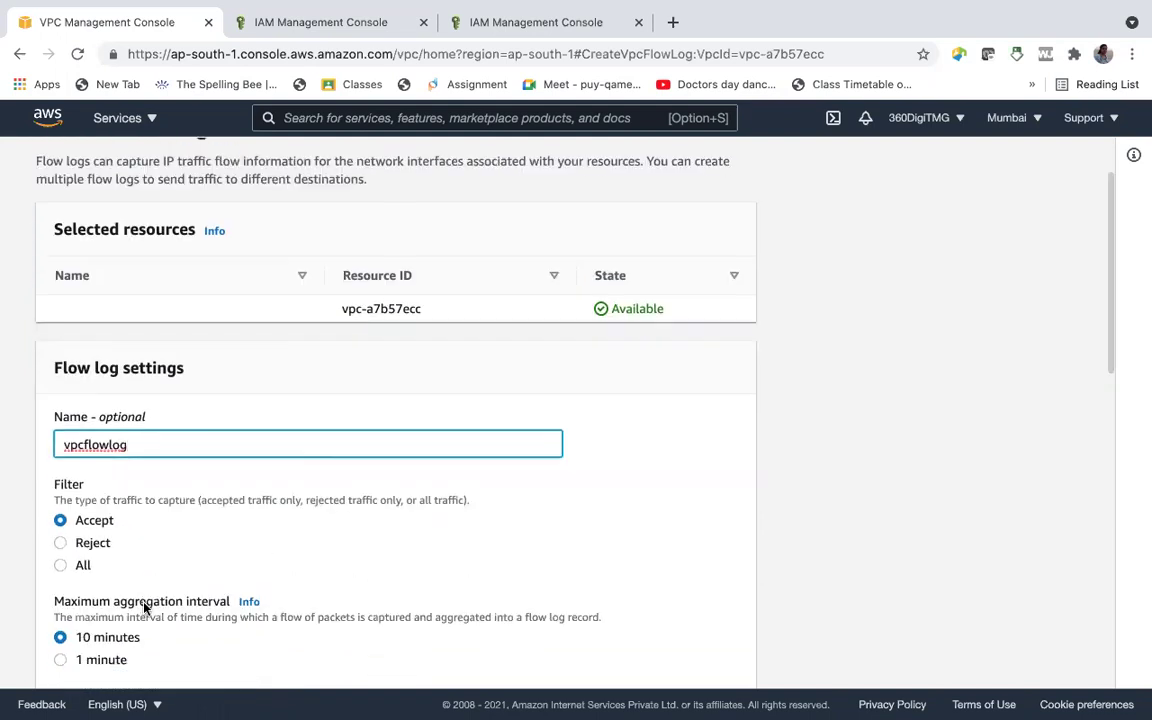
Set the flow log's traffic filter to All.
scroll(143, 606, down, 3)
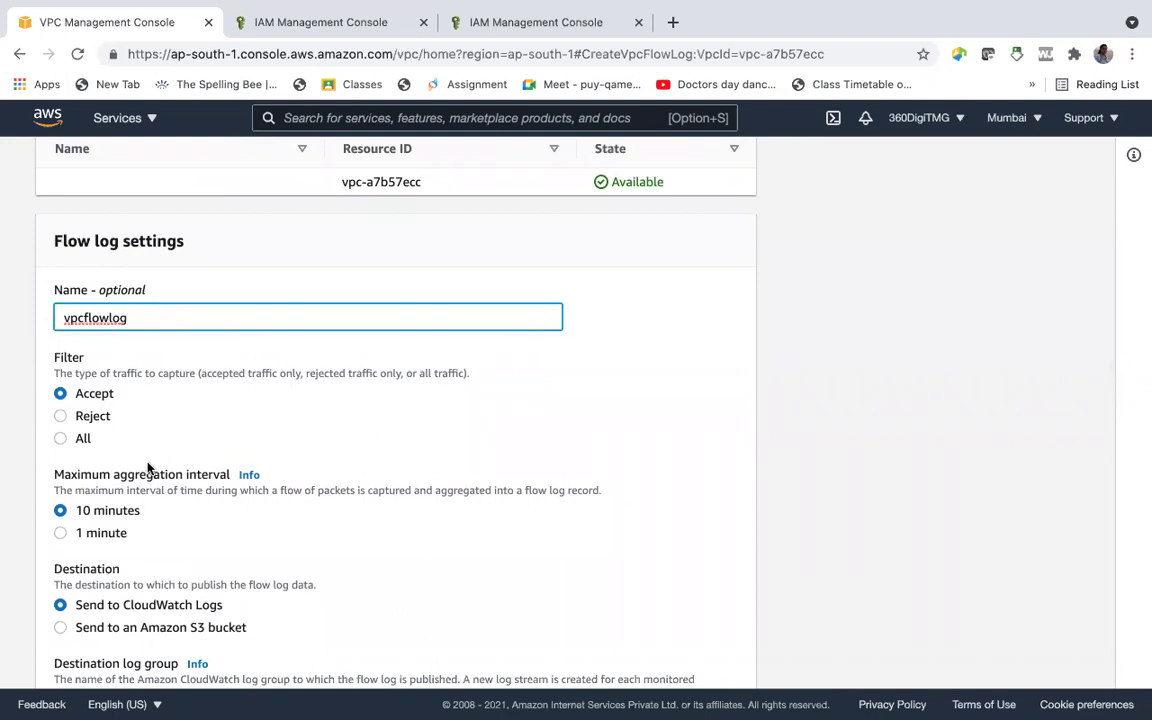
scroll(147, 467, down, 1)
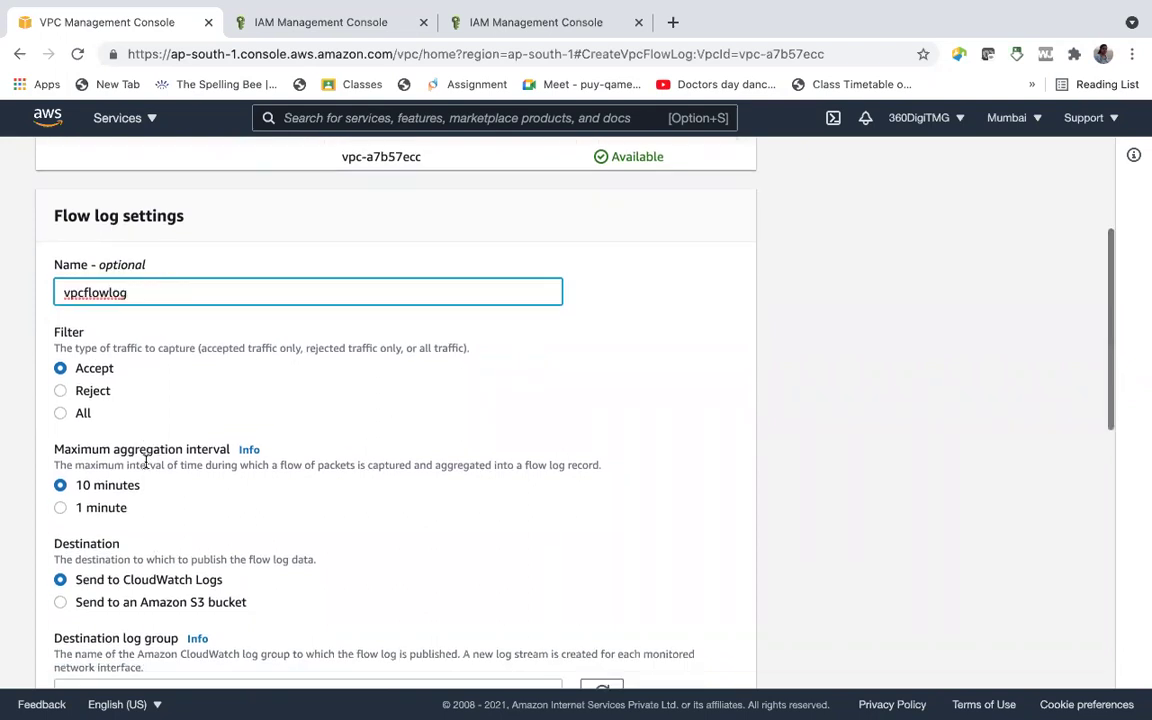
click(59, 408)
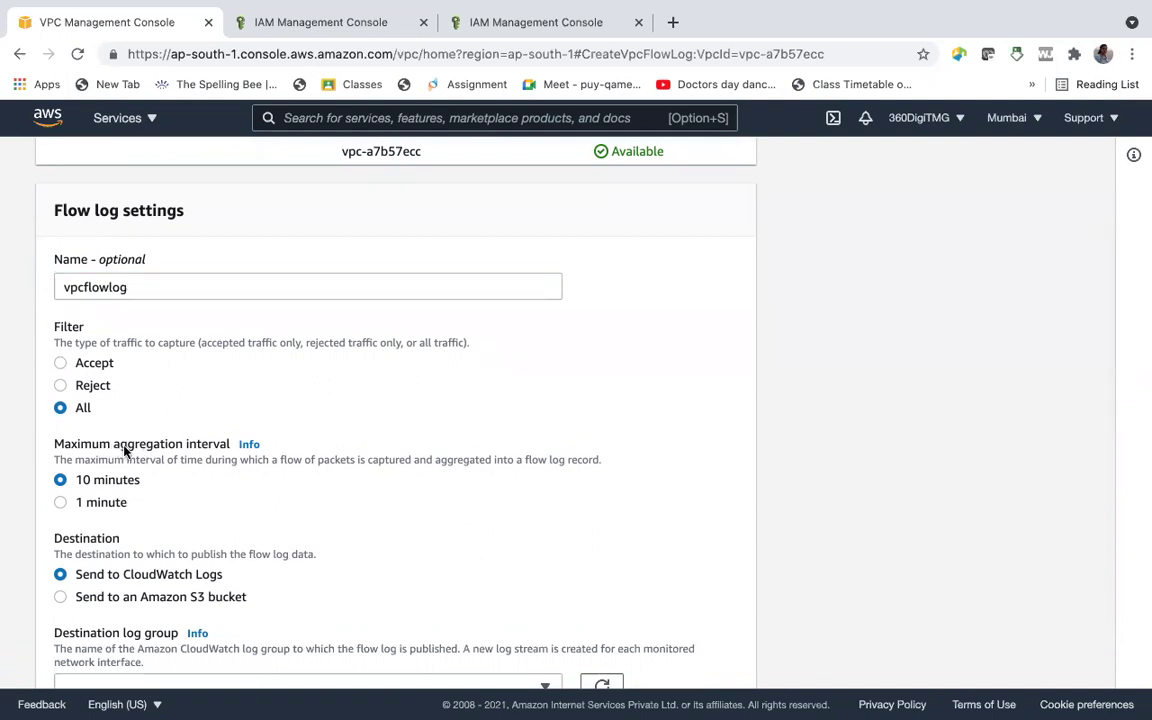
Choose cloudlog as the flow log's destination log group in CloudWatch Logs.
scroll(115, 445, down, 2)
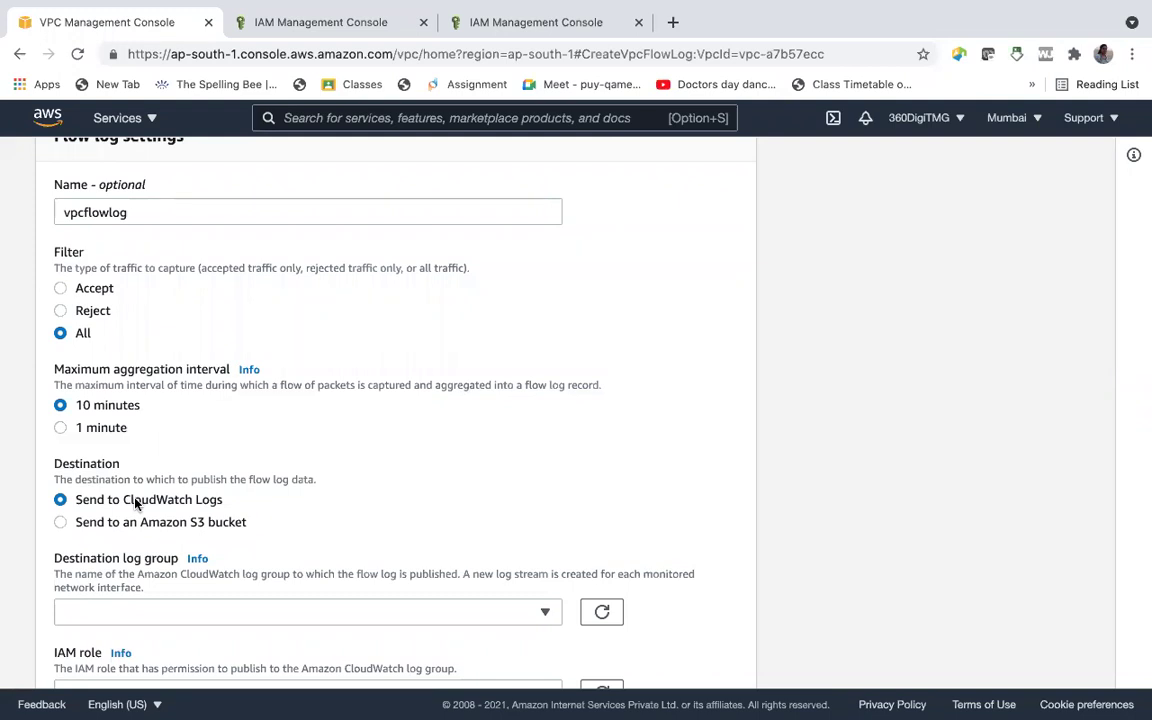
scroll(135, 503, down, 3)
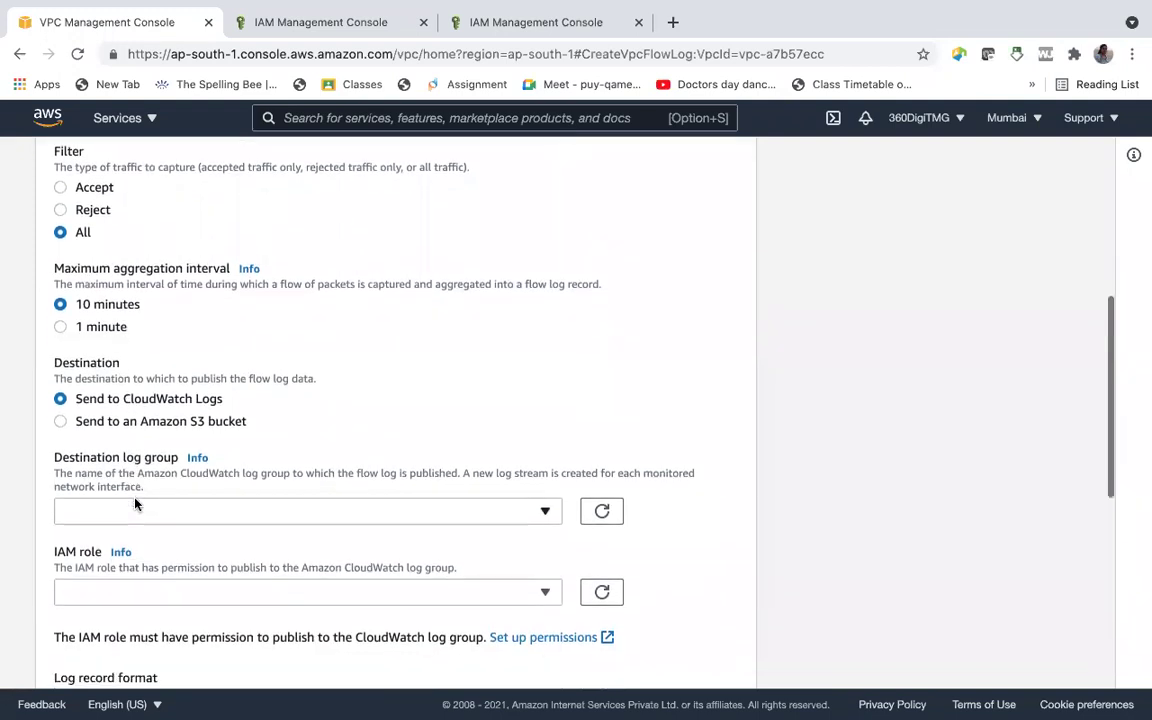
scroll(135, 503, down, 2)
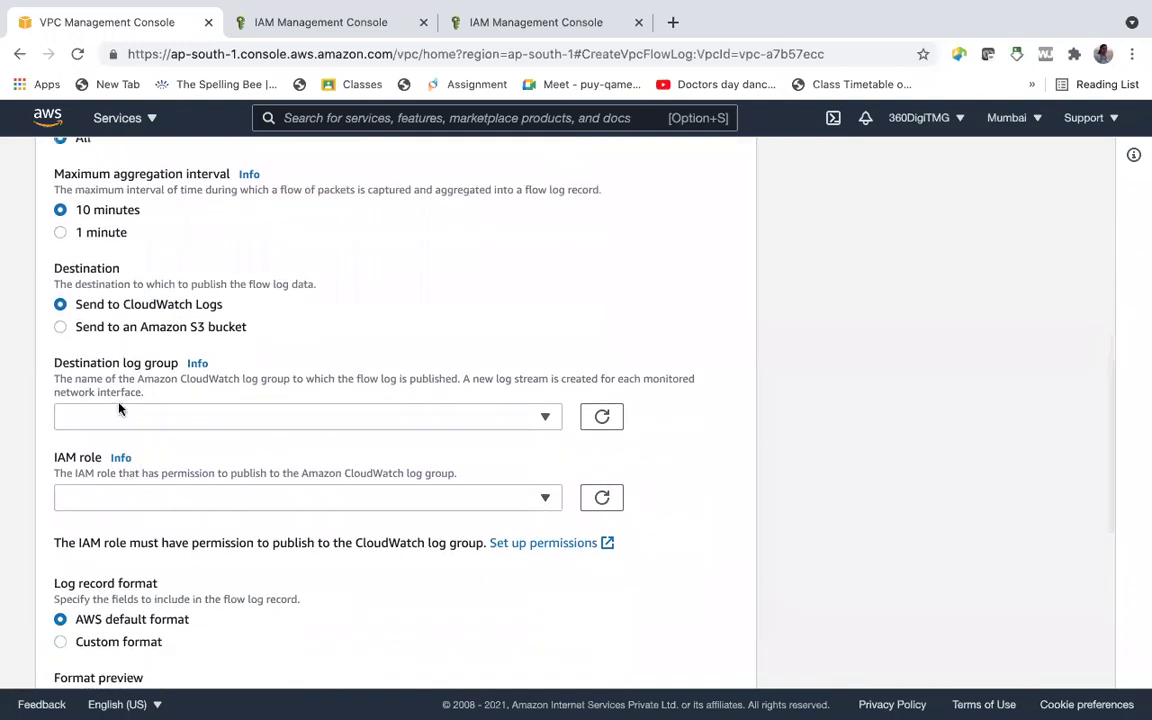
click(541, 418)
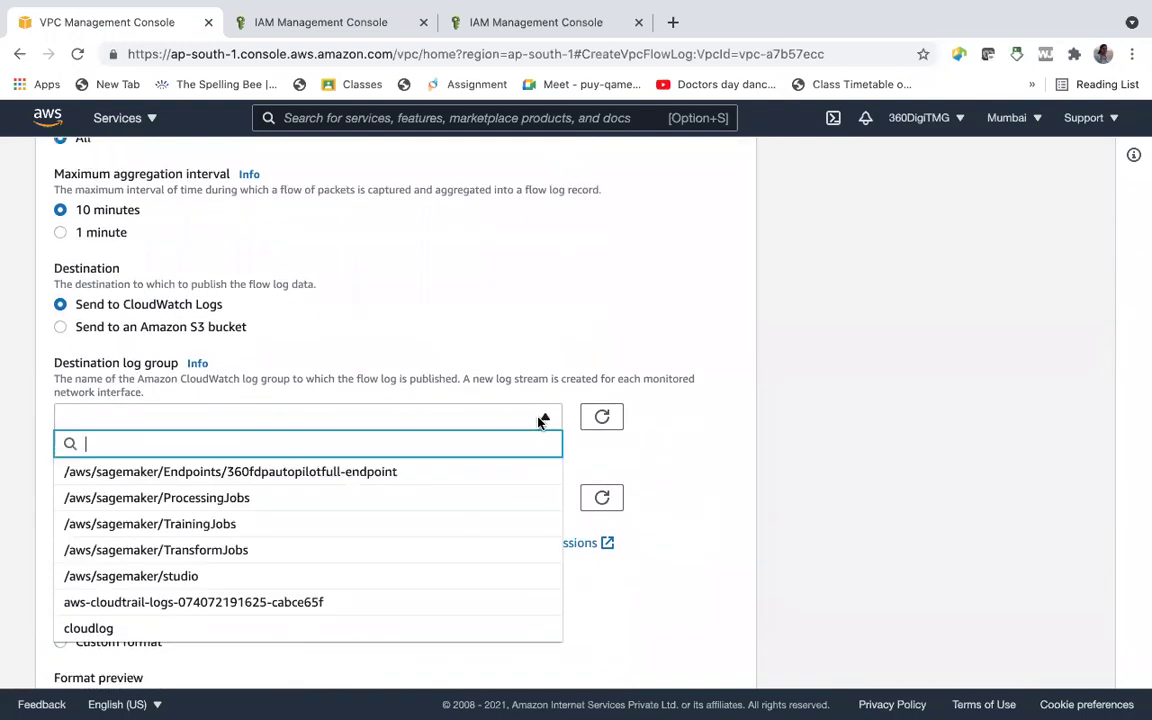
click(85, 634)
Look through the IAM roles offered for publishing the flow log to the CloudWatch log group.
click(218, 503)
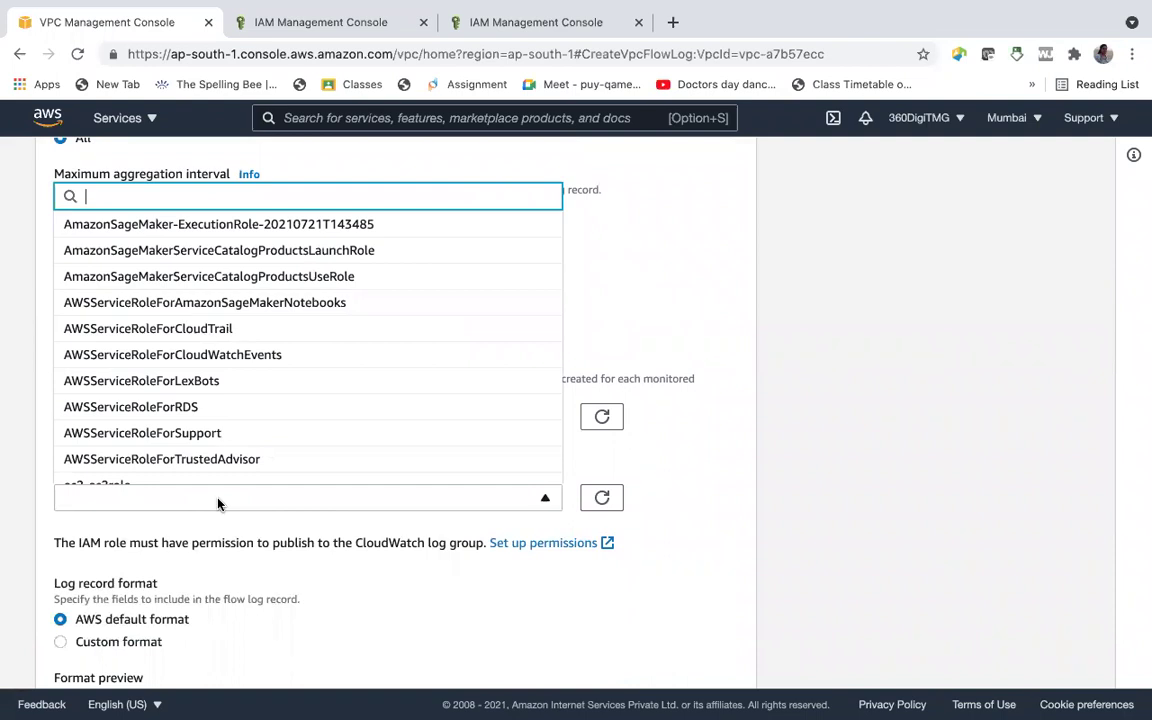
scroll(172, 432, down, 2)
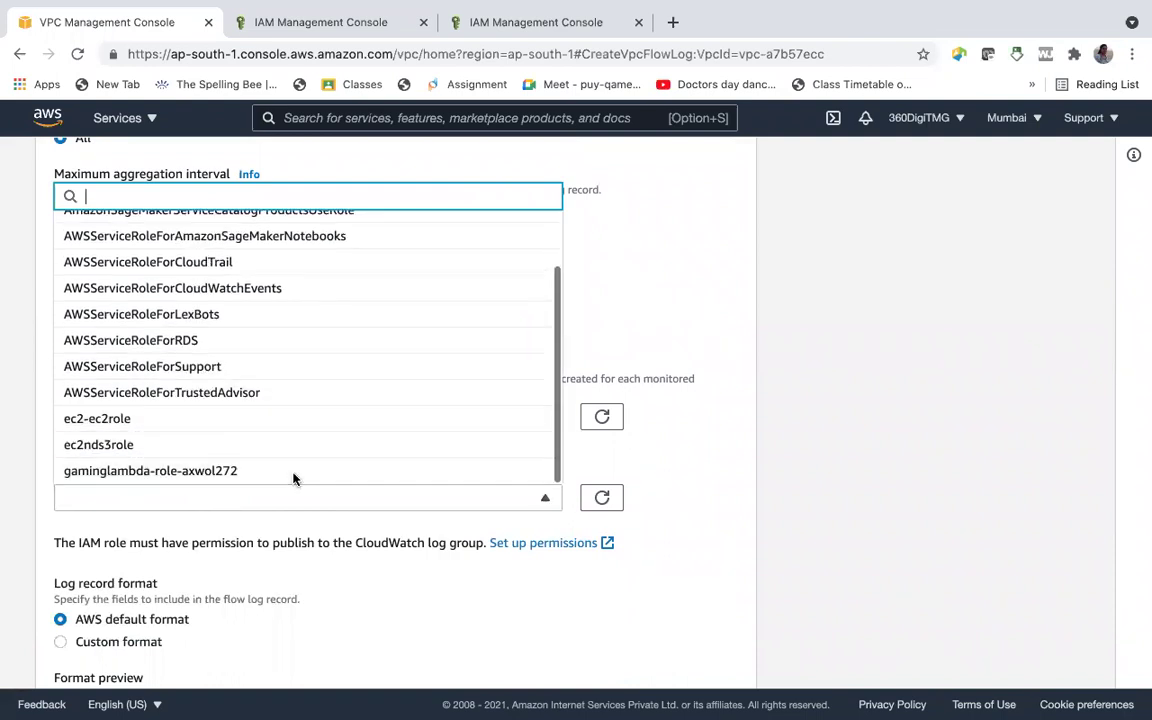
click(428, 525)
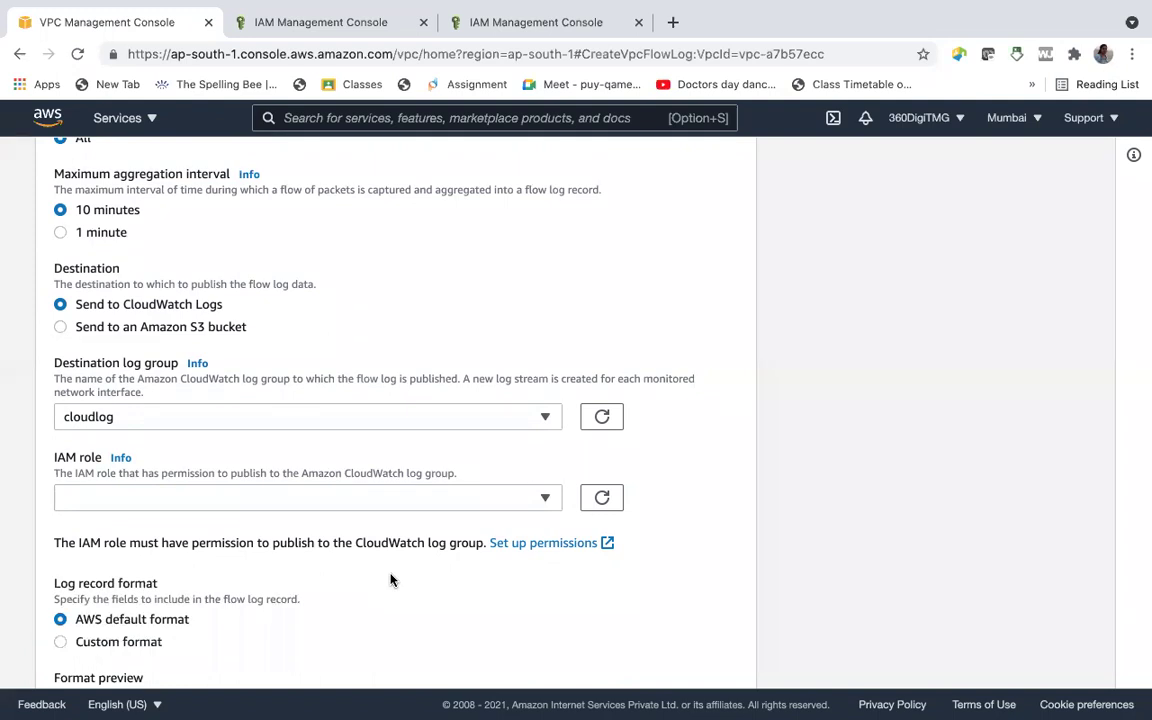
click(245, 497)
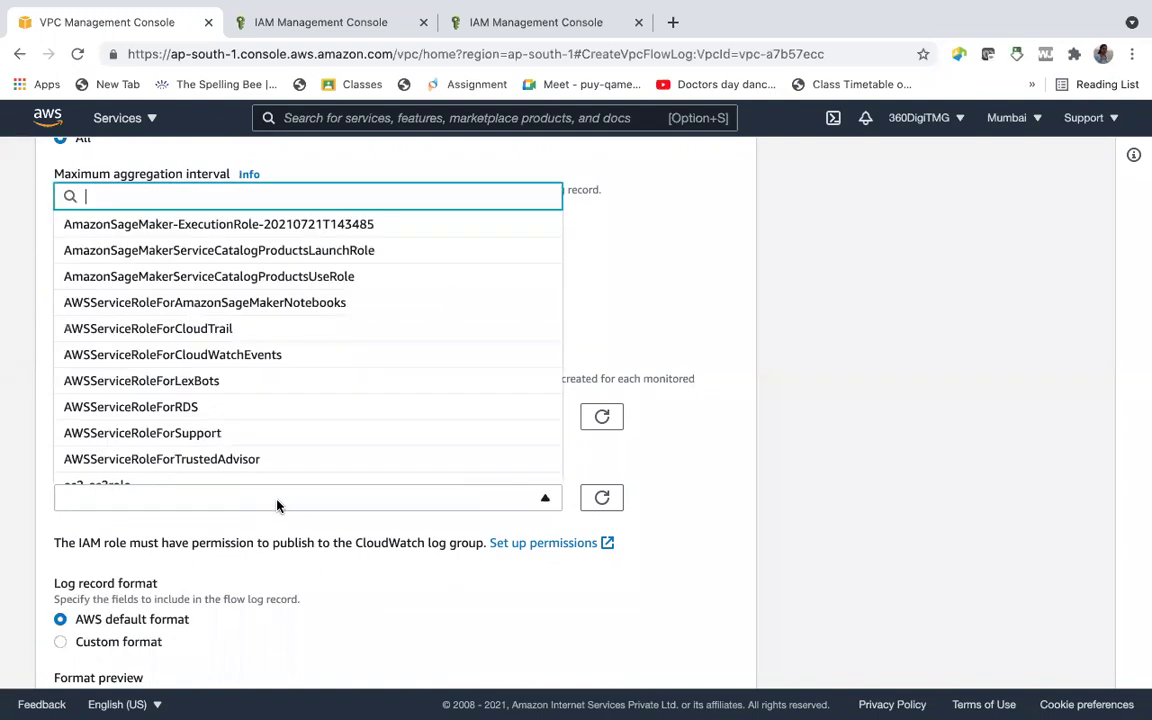
scroll(101, 390, down, 2)
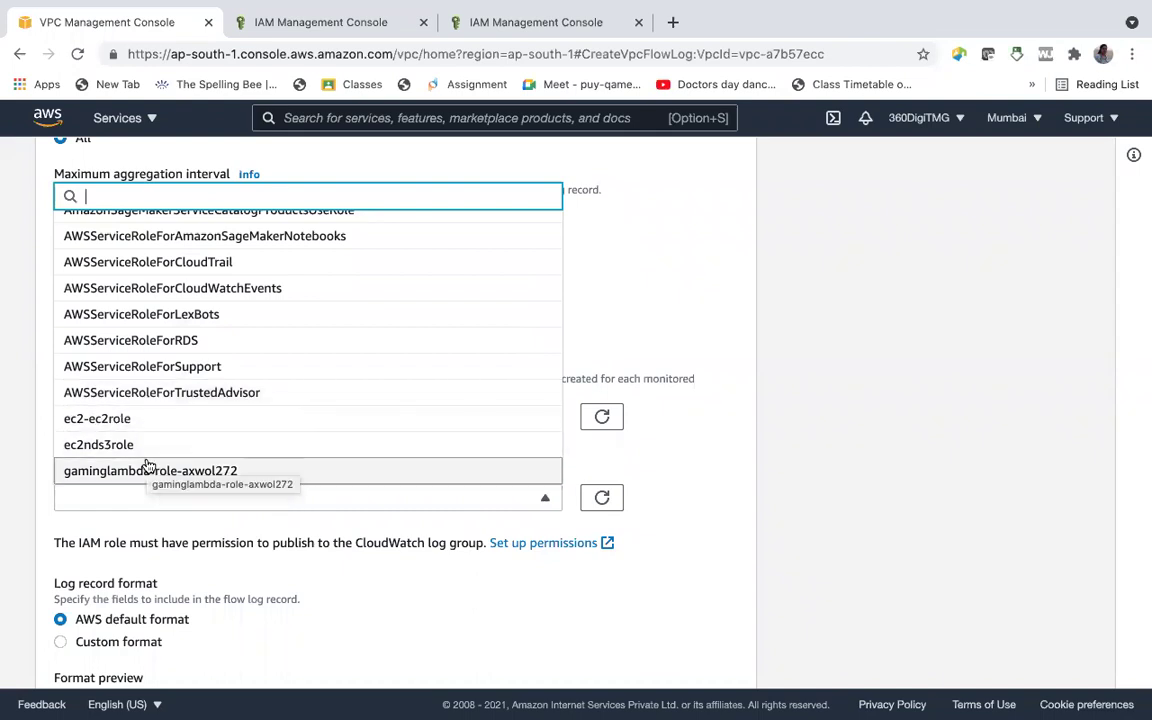
scroll(85, 352, up, 1)
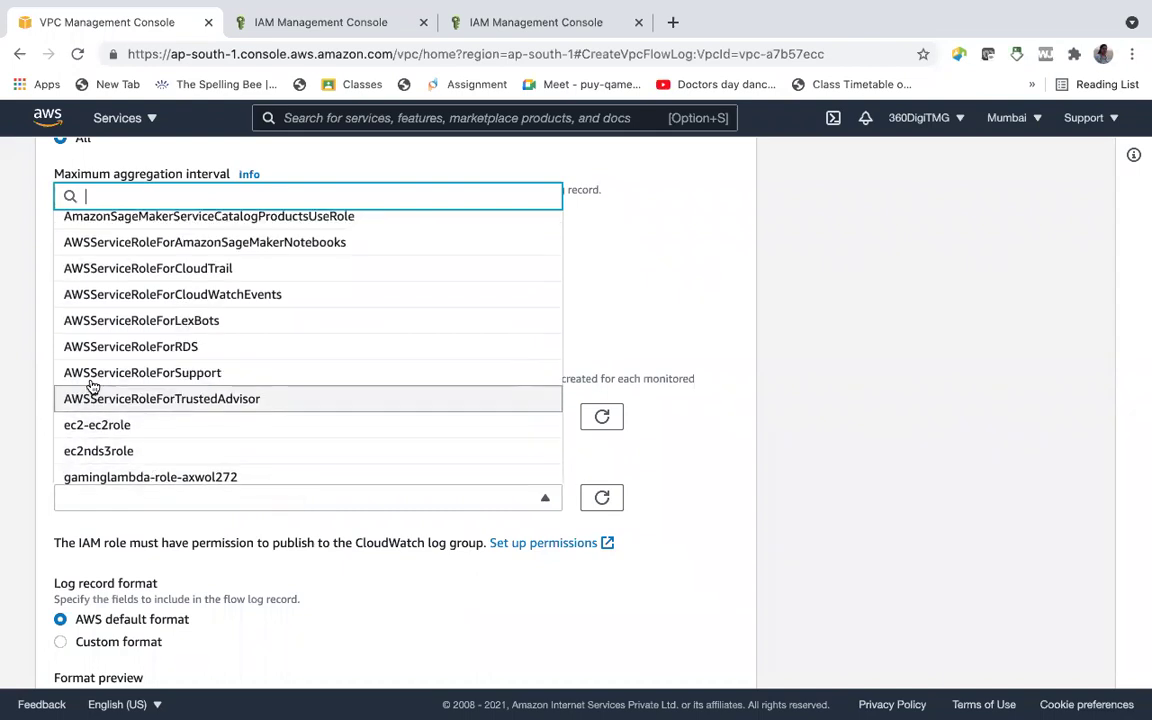
scroll(91, 386, up, 5)
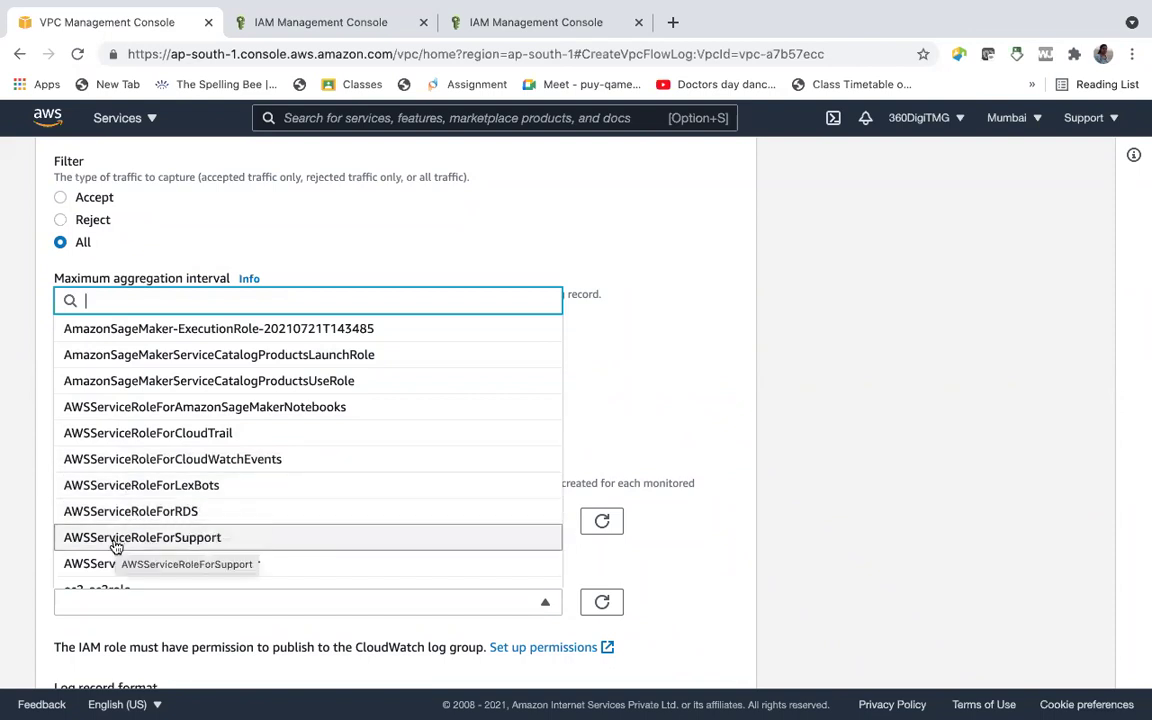
scroll(103, 557, down, 2)
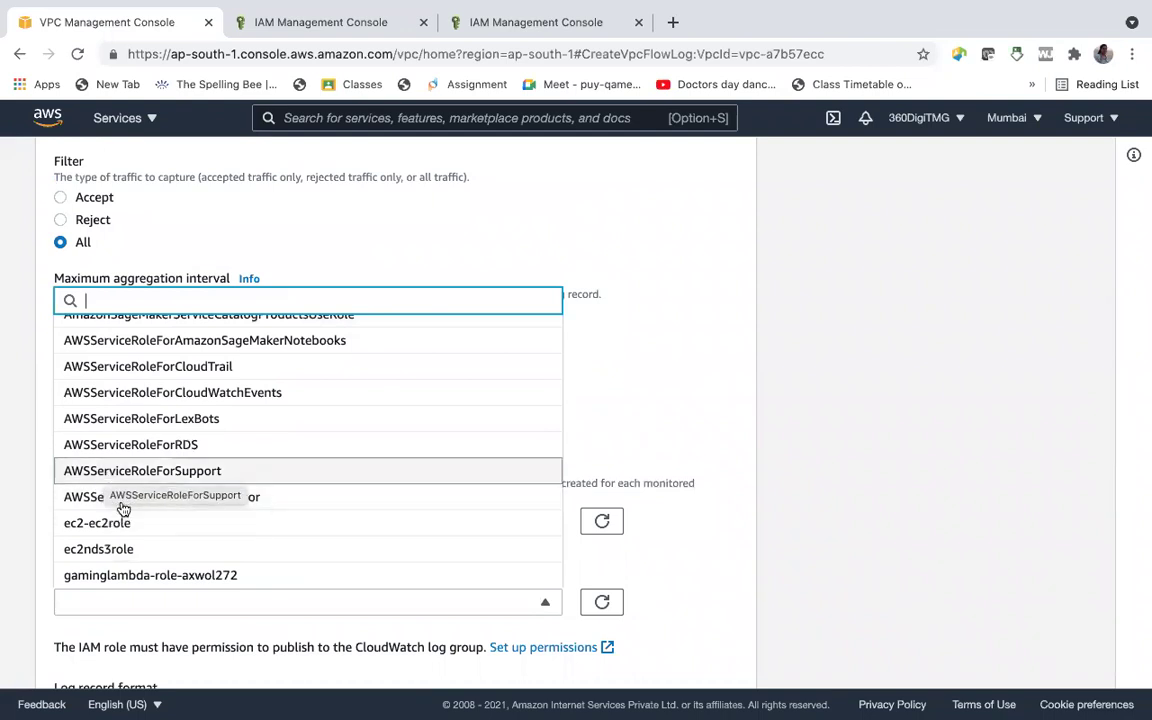
scroll(137, 549, down, 2)
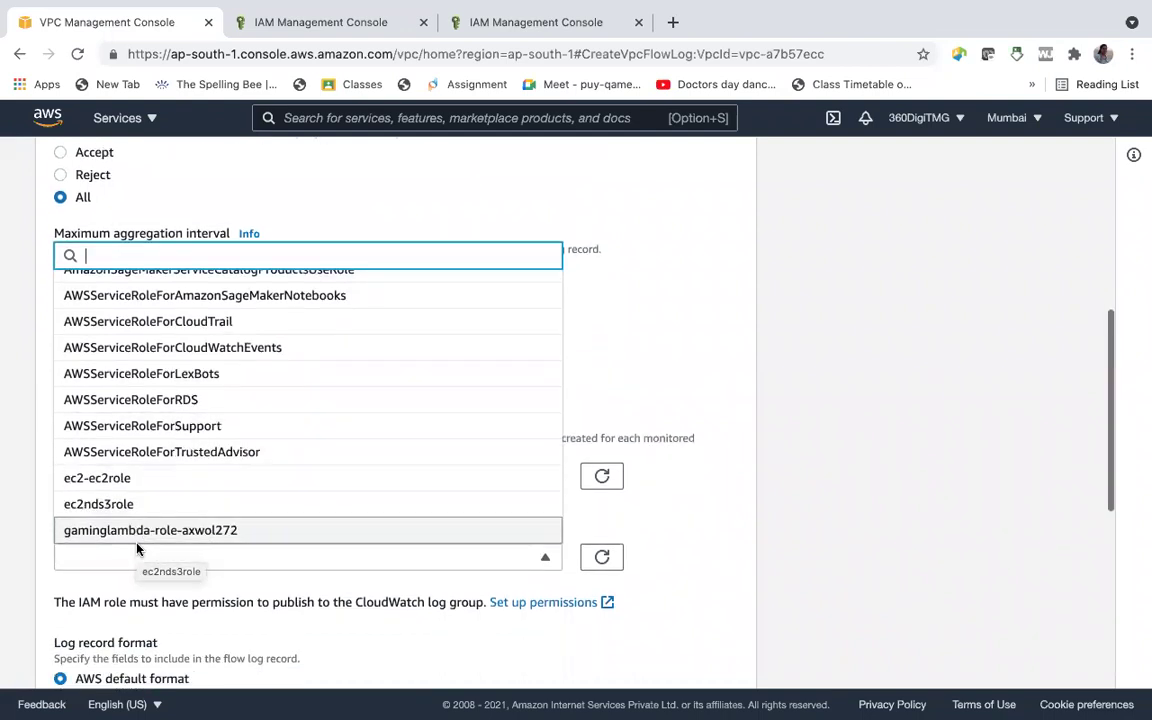
scroll(137, 428, up, 4)
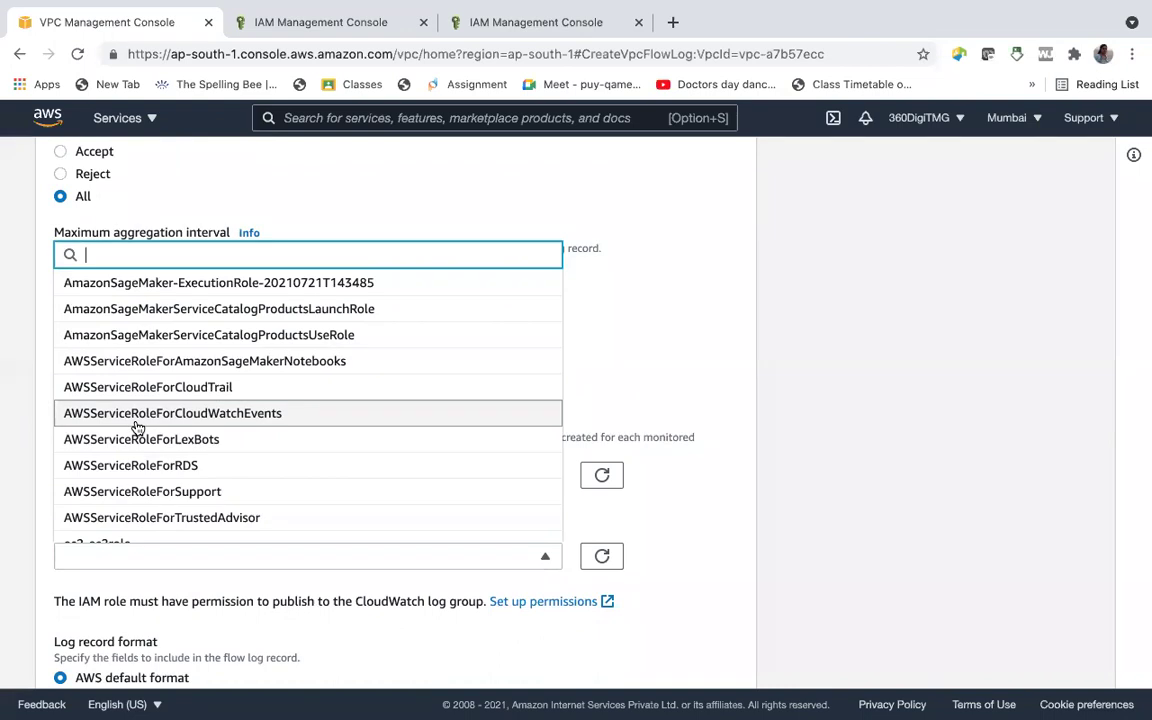
scroll(137, 428, down, 2)
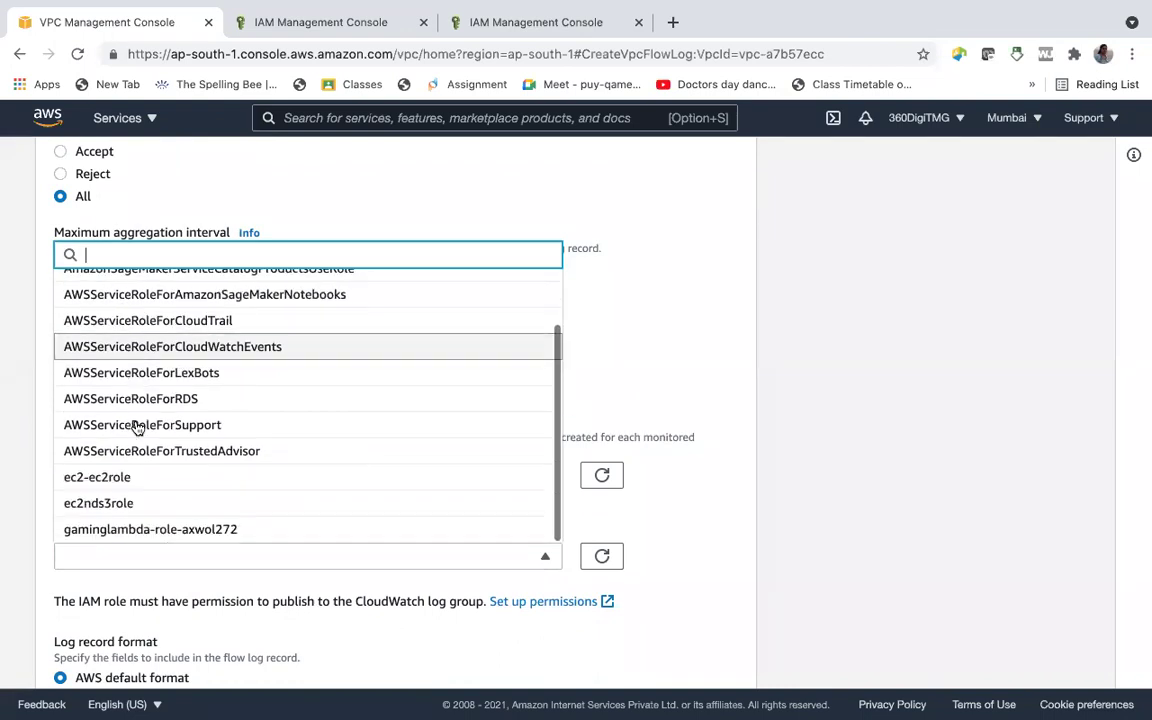
Switch to the IAM console and open its list of roles.
click(288, 24)
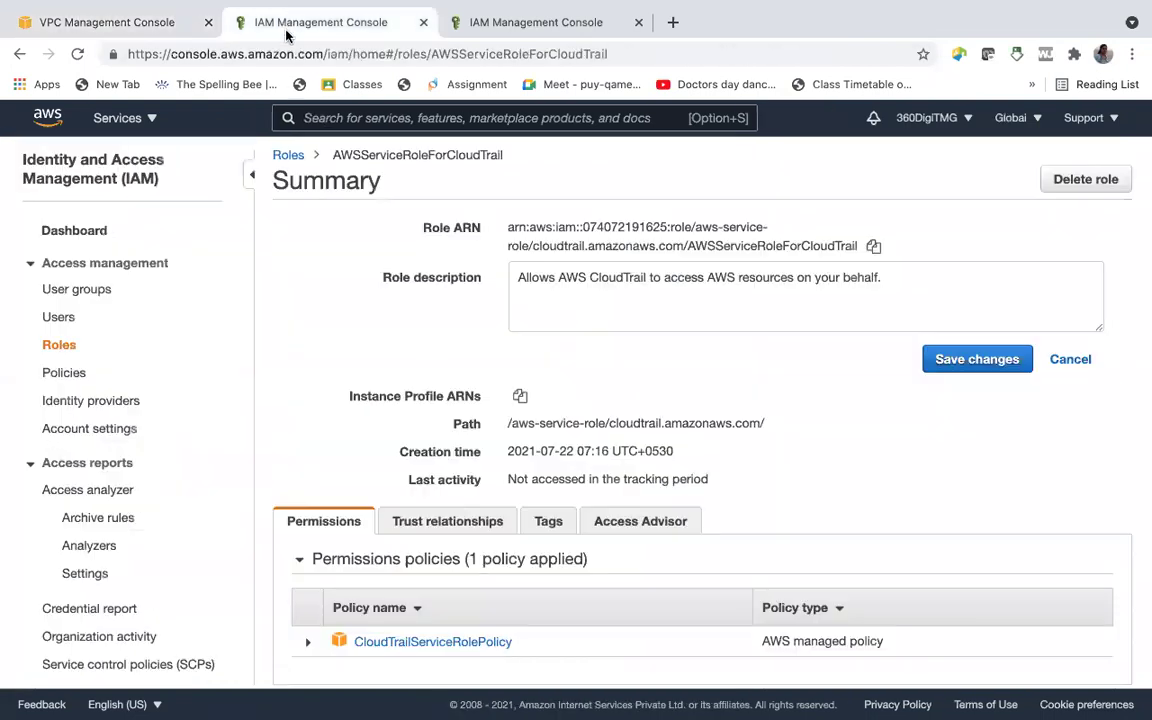
click(64, 348)
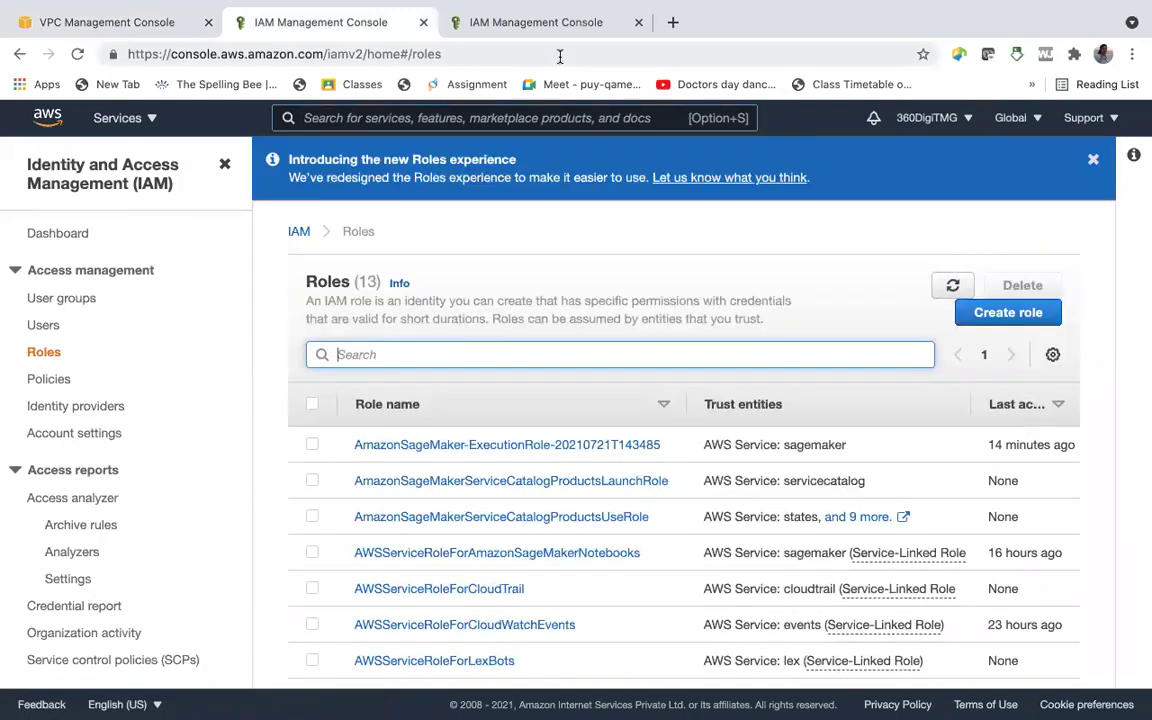
click(999, 320)
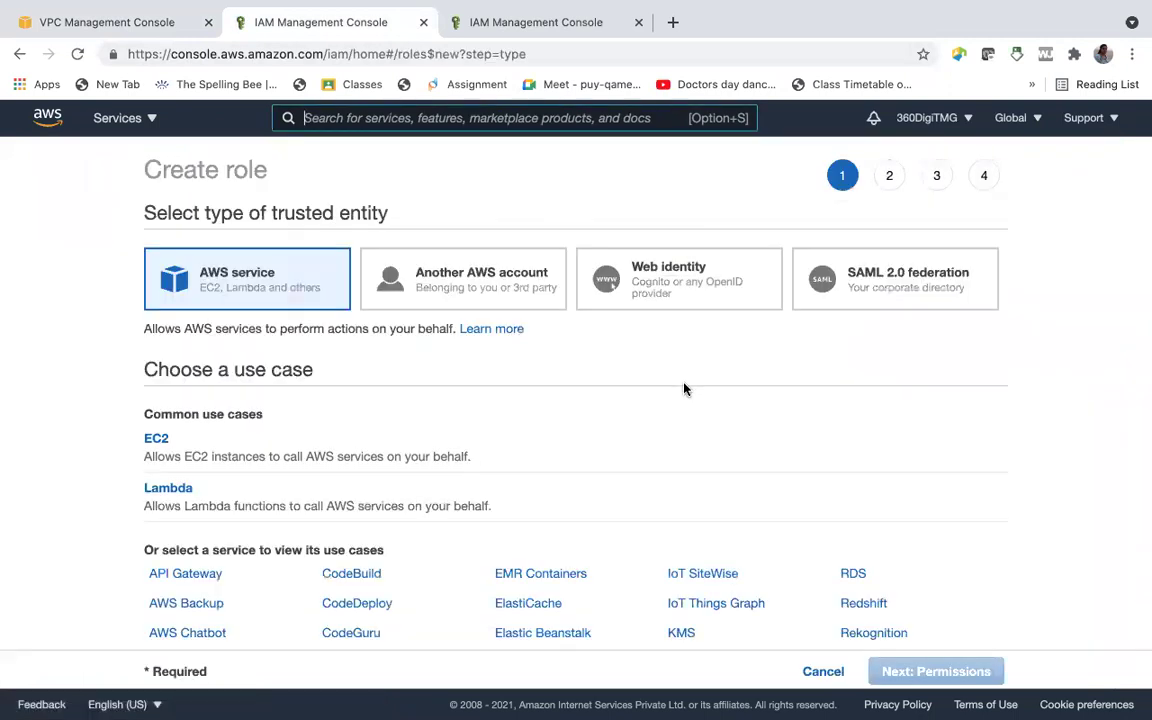
scroll(686, 389, down, 7)
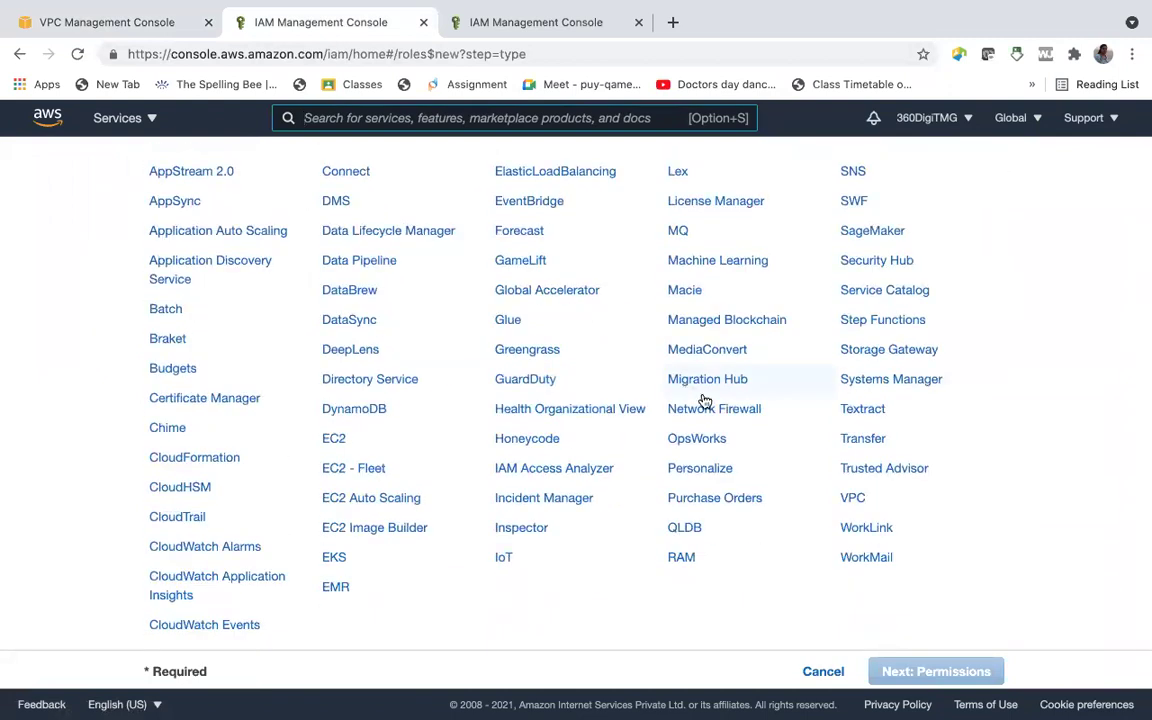
click(852, 497)
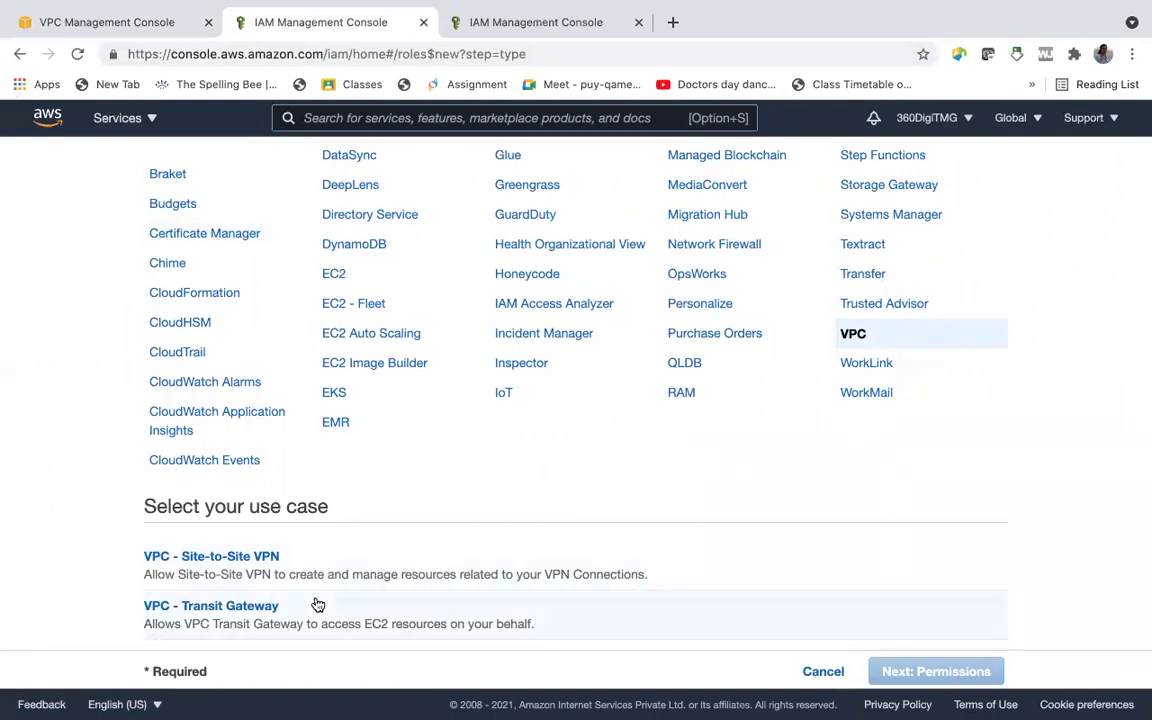
scroll(316, 600, down, 1)
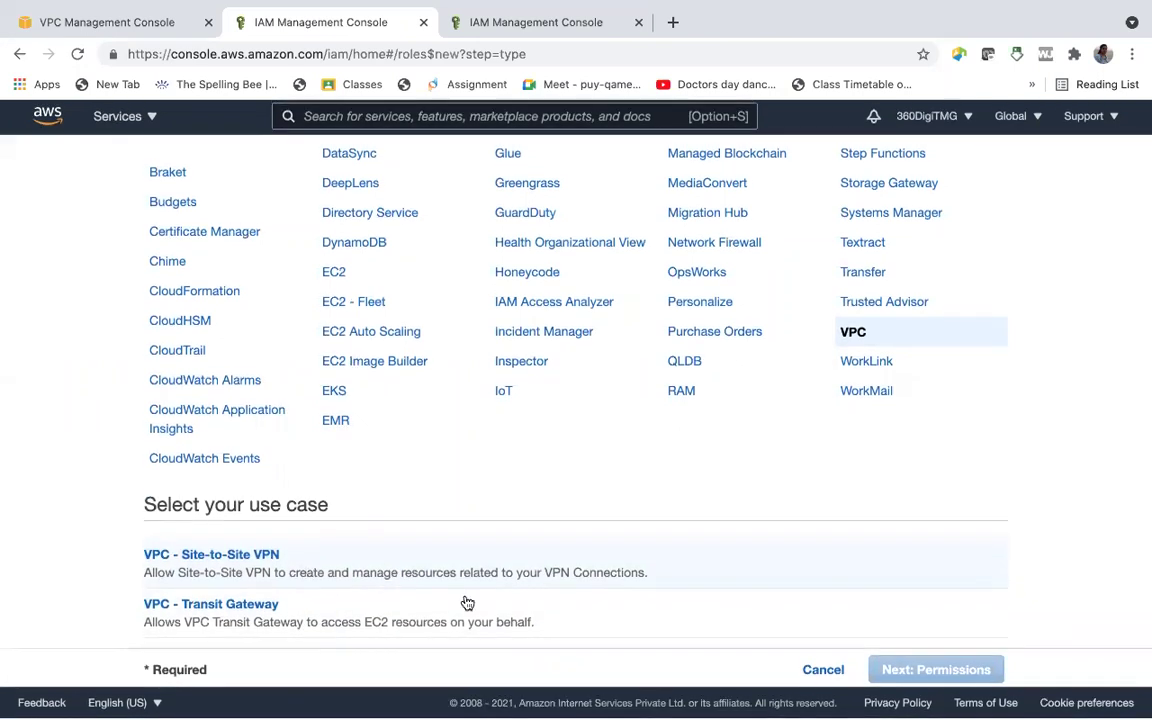
scroll(818, 578, up, 10)
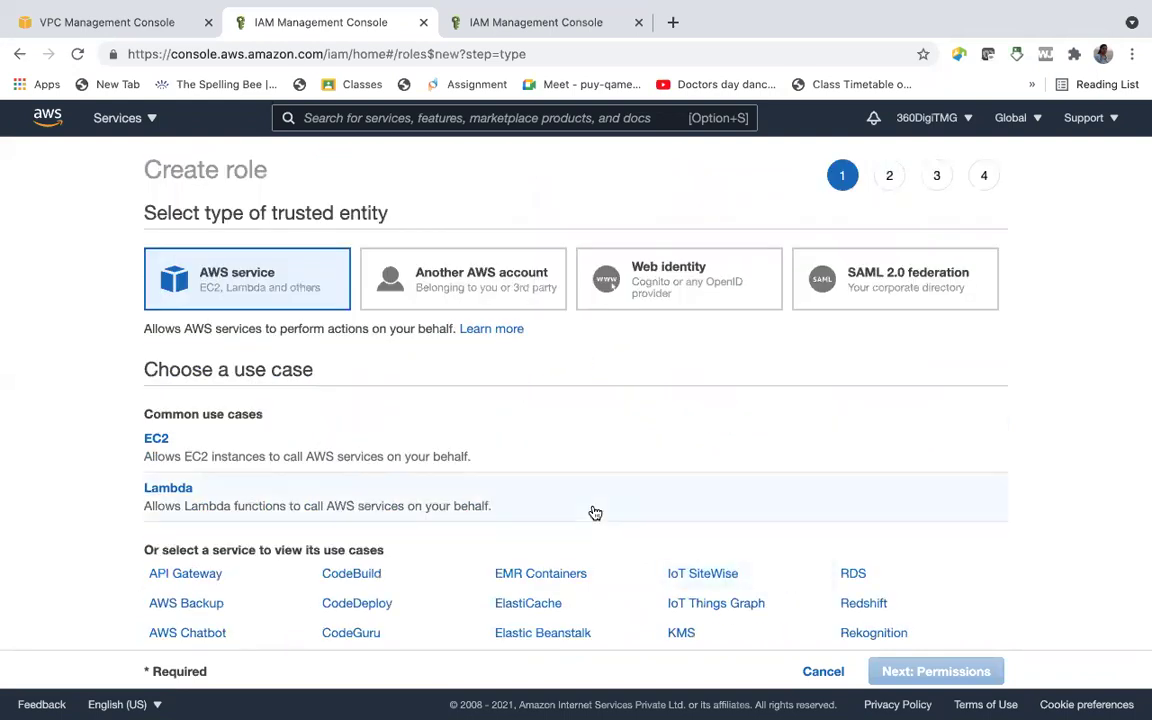
click(18, 55)
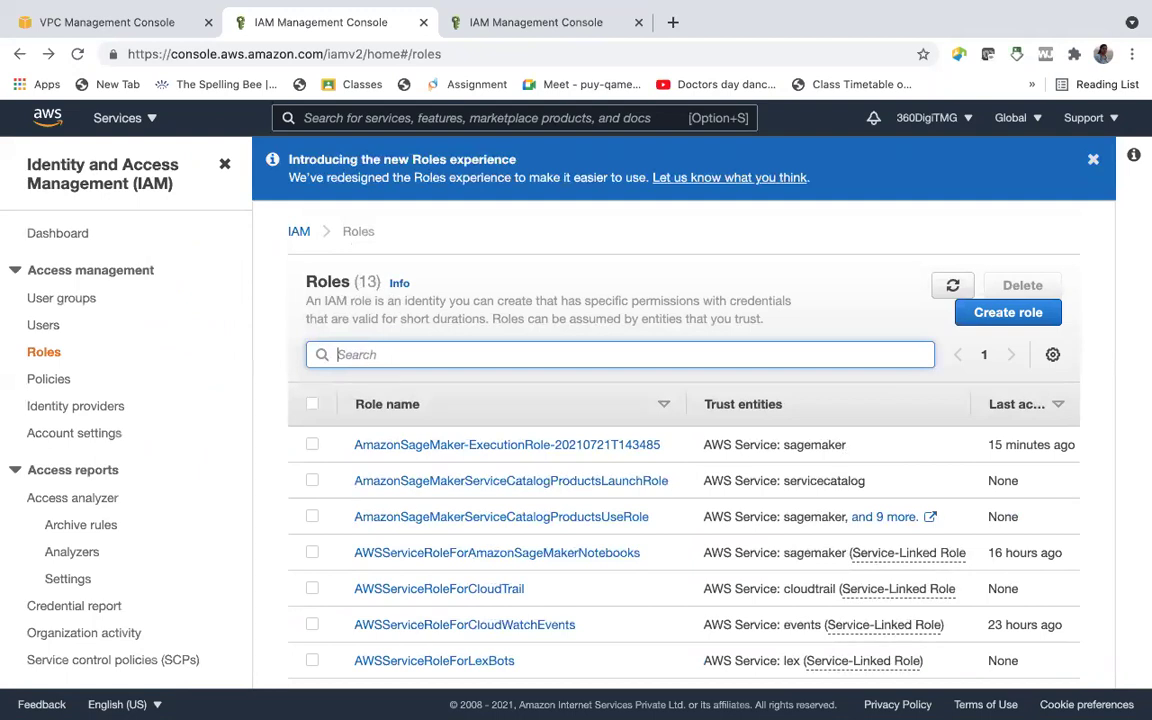
Search the IAM roles for "cloudwatch", then clear the search.
text(cloud)
key(BackSpace)
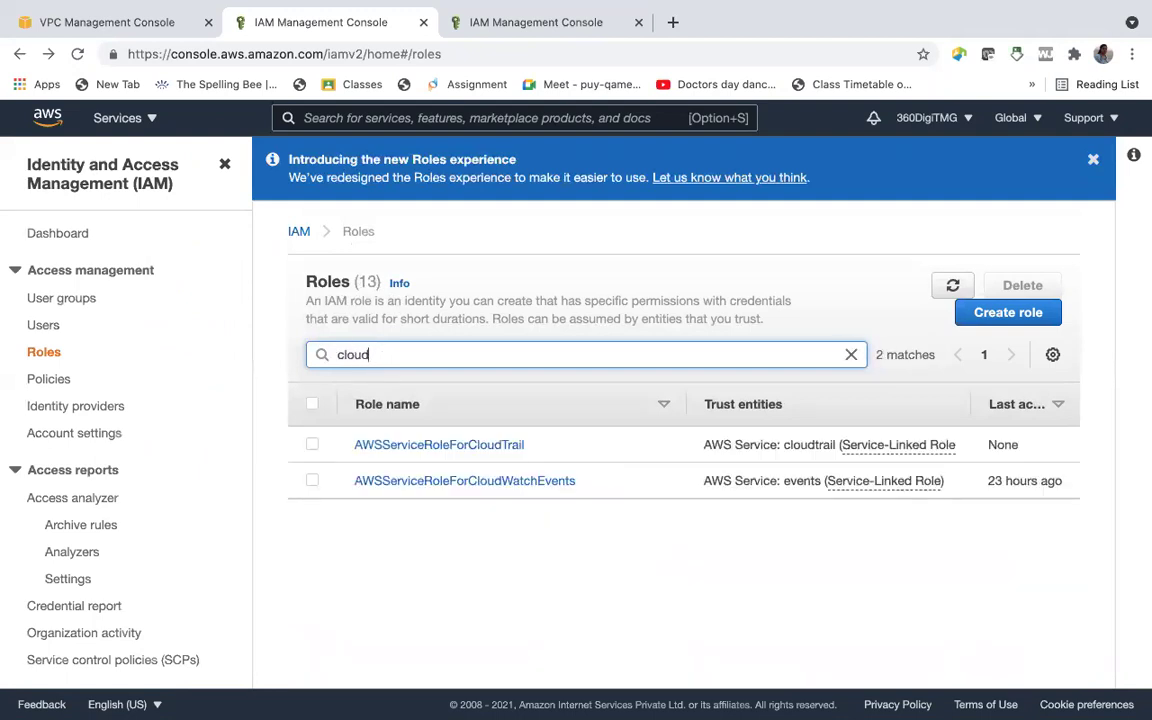
text(watch)
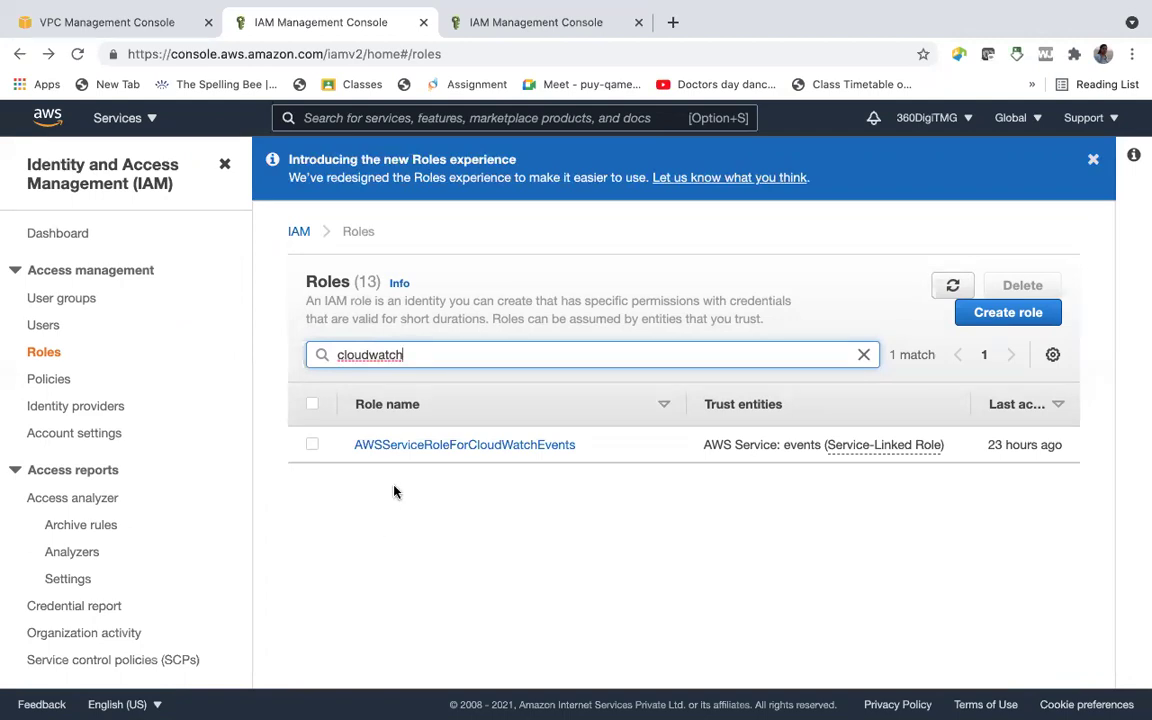
key(BackSpace)
key(BackSpace)
key(BackSpace)
key(BackSpace)
key(BackSpace)
key(BackSpace)
key(BackSpace)
key(BackSpace)
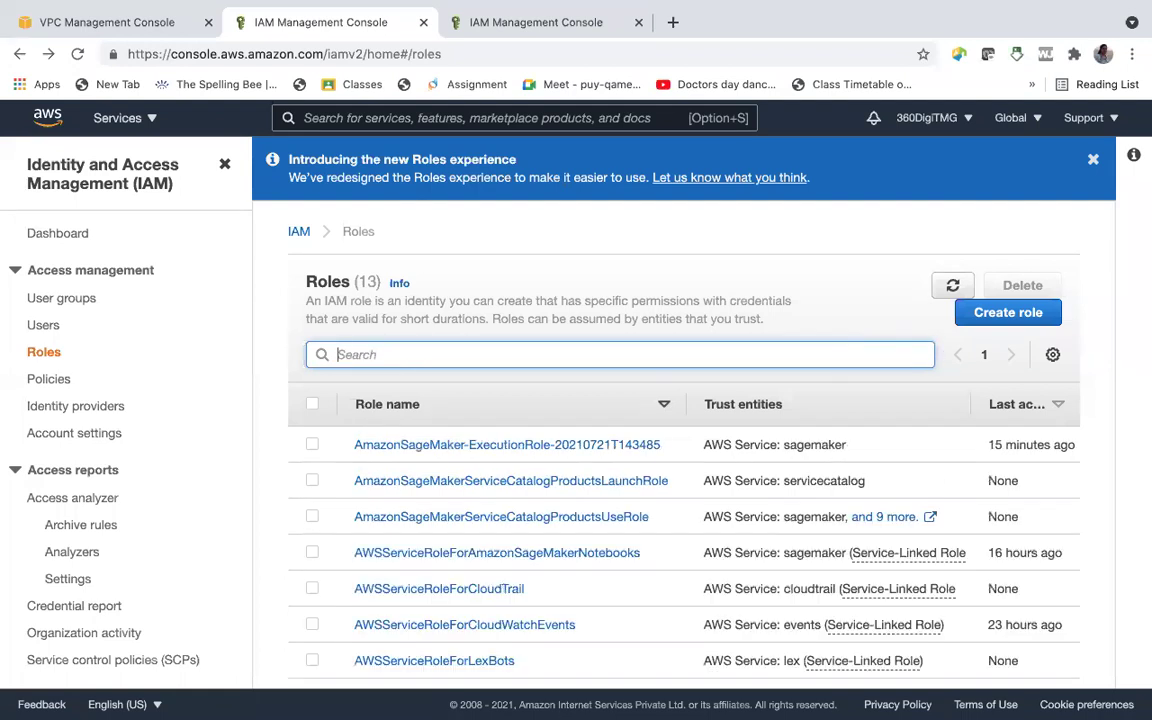
Search the IAM roles for "flowlogs" and for "vpcflowlogs", then clear the search.
text(flowlogs)
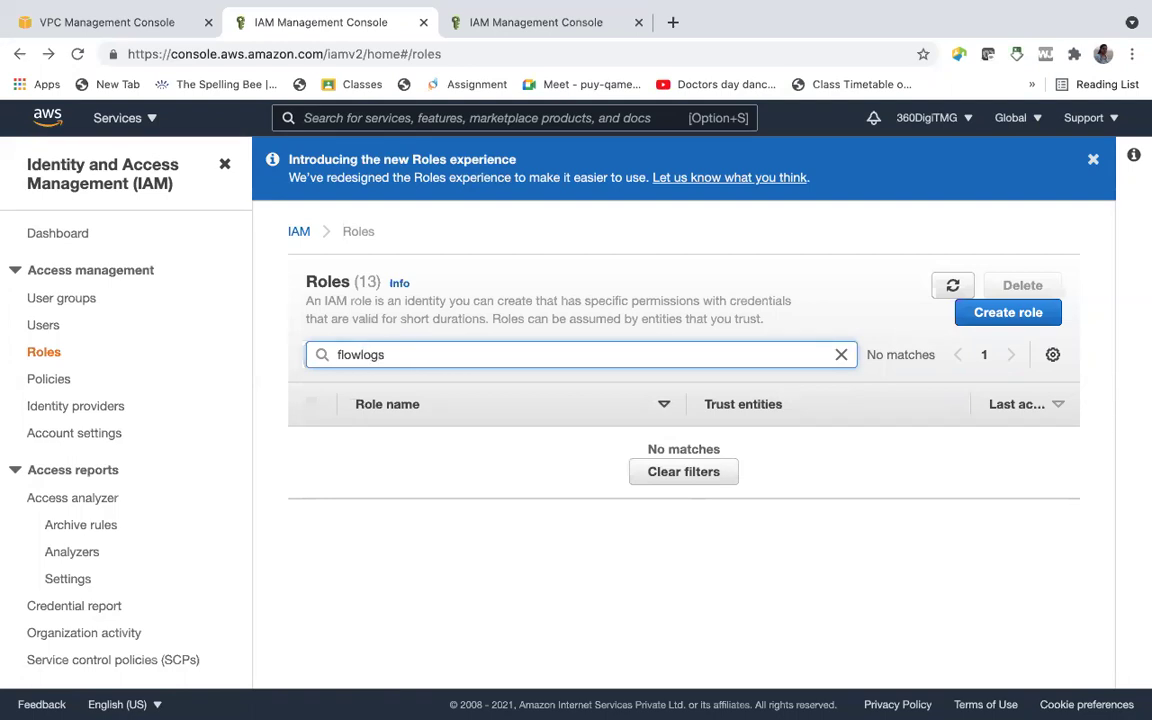
click(337, 354)
text(vpc)
click(409, 354)
key(BackSpace)
key(BackSpace)
key(BackSpace)
key(BackSpace)
key(BackSpace)
key(BackSpace)
key(BackSpace)
key(BackSpace)
key(BackSpace)
key(BackSpace)
key(BackSpace)
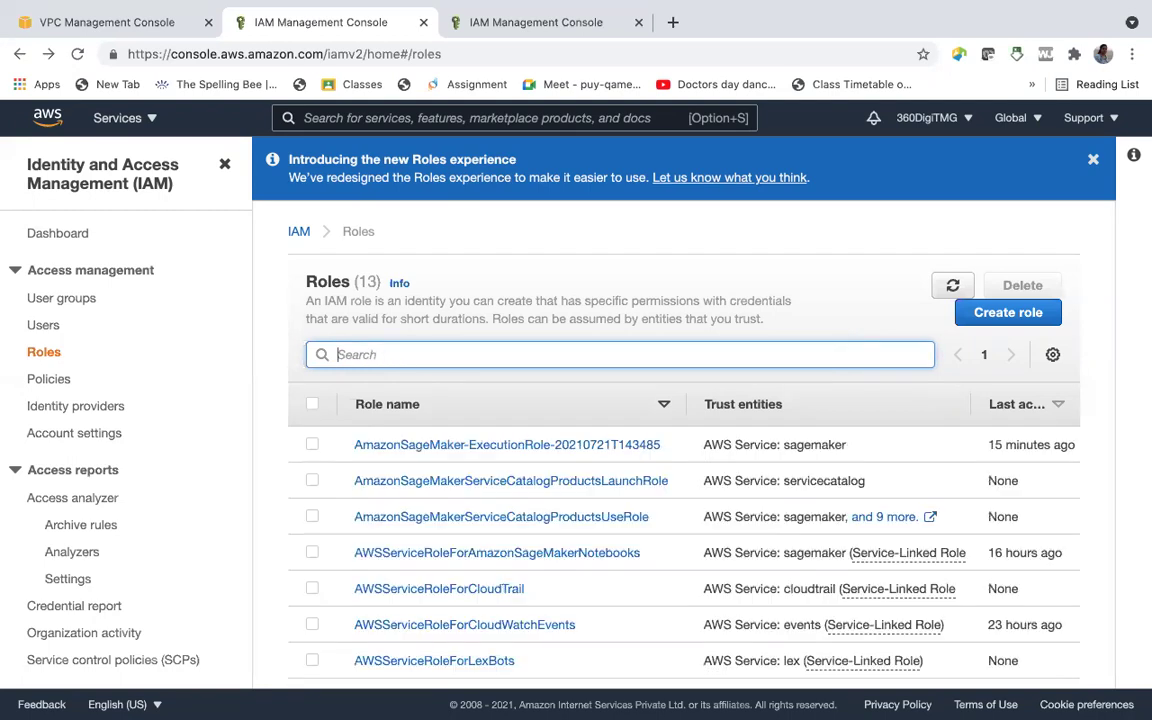
Review the full role list, filter it by "cloud" and return to the VPC flow log form.
scroll(555, 602, down, 2)
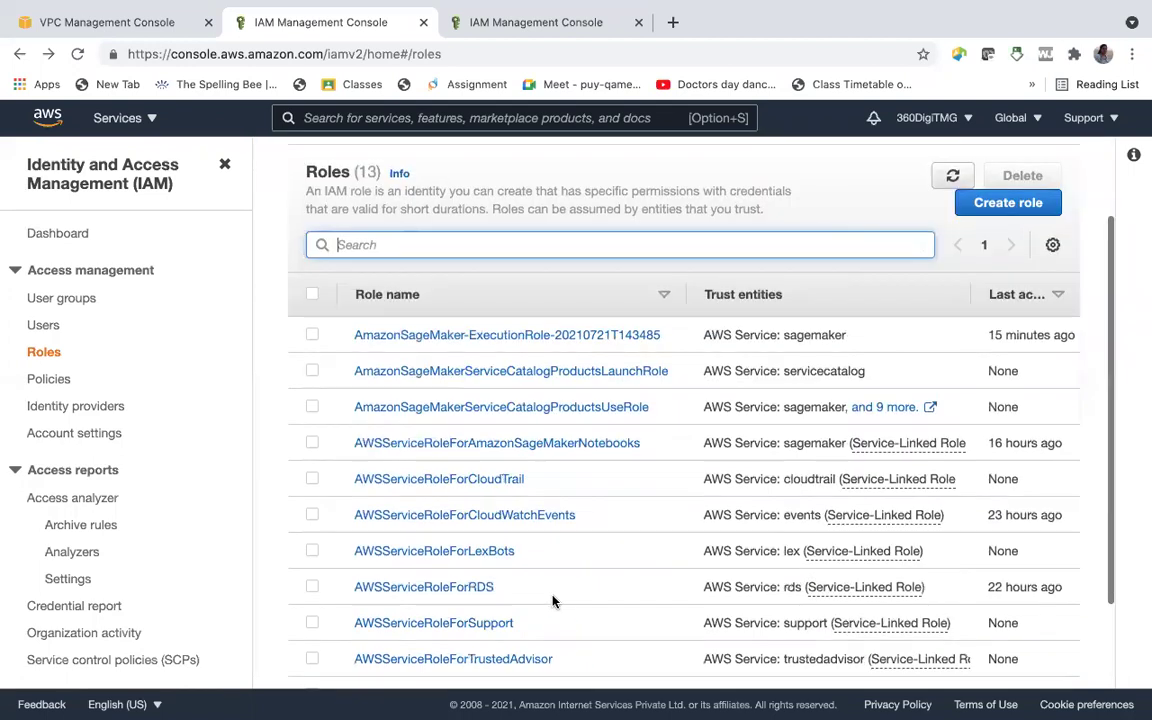
scroll(555, 602, down, 3)
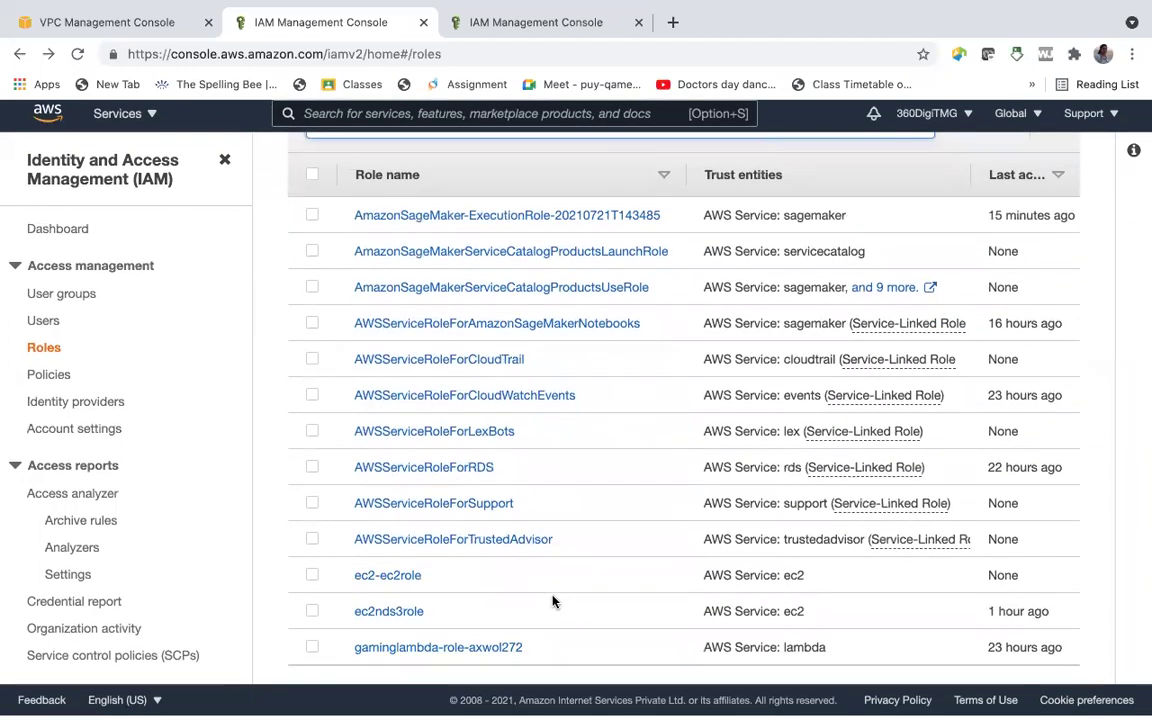
text(cloud)
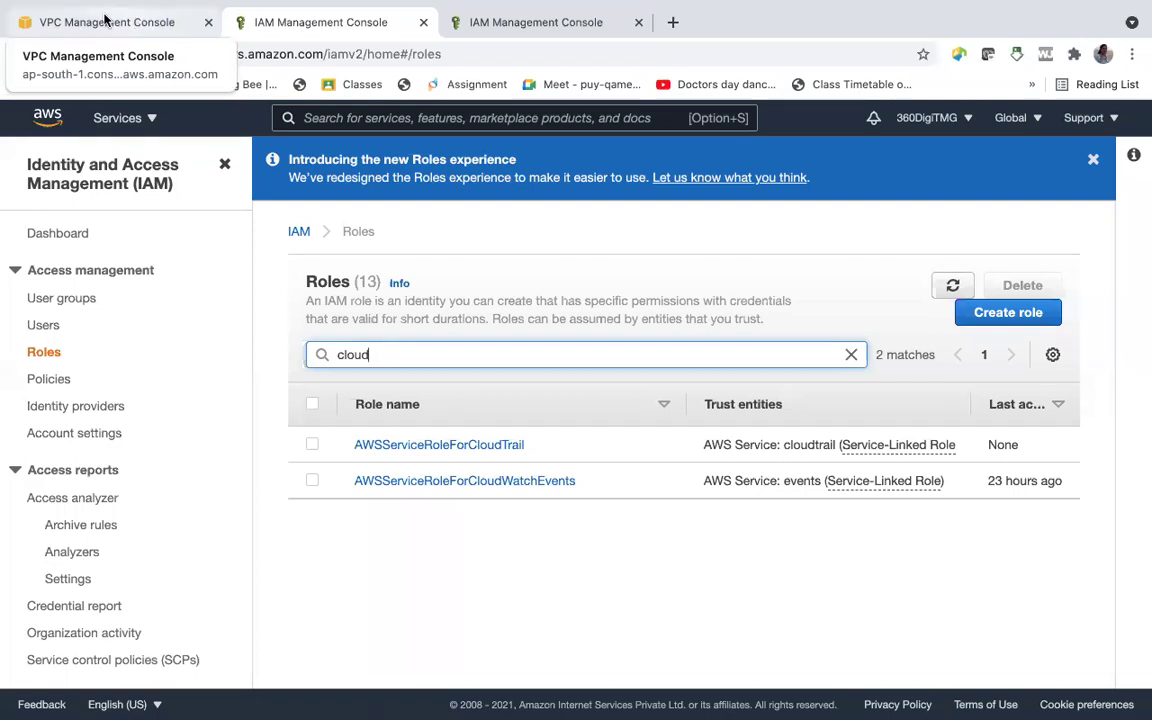
click(137, 20)
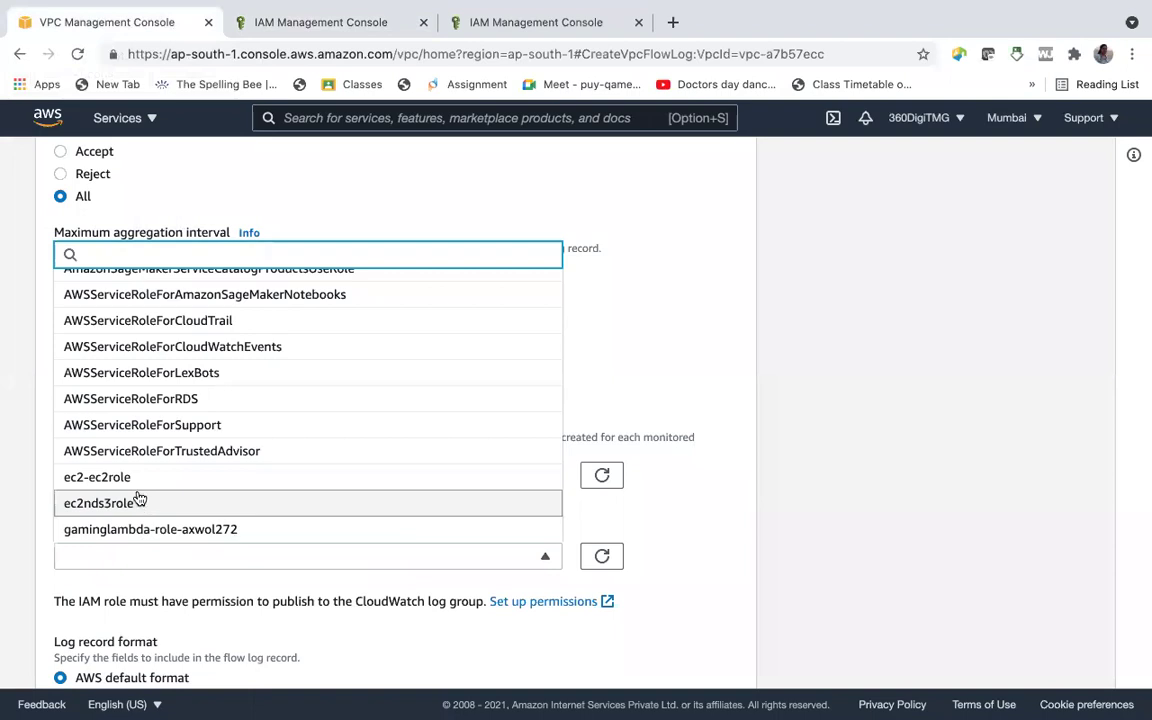
Assign the AWSServiceRoleForCloudWatchEvents role to the VPC flow log and create the flow log.
scroll(140, 455, up, 2)
scroll(140, 455, up, 1)
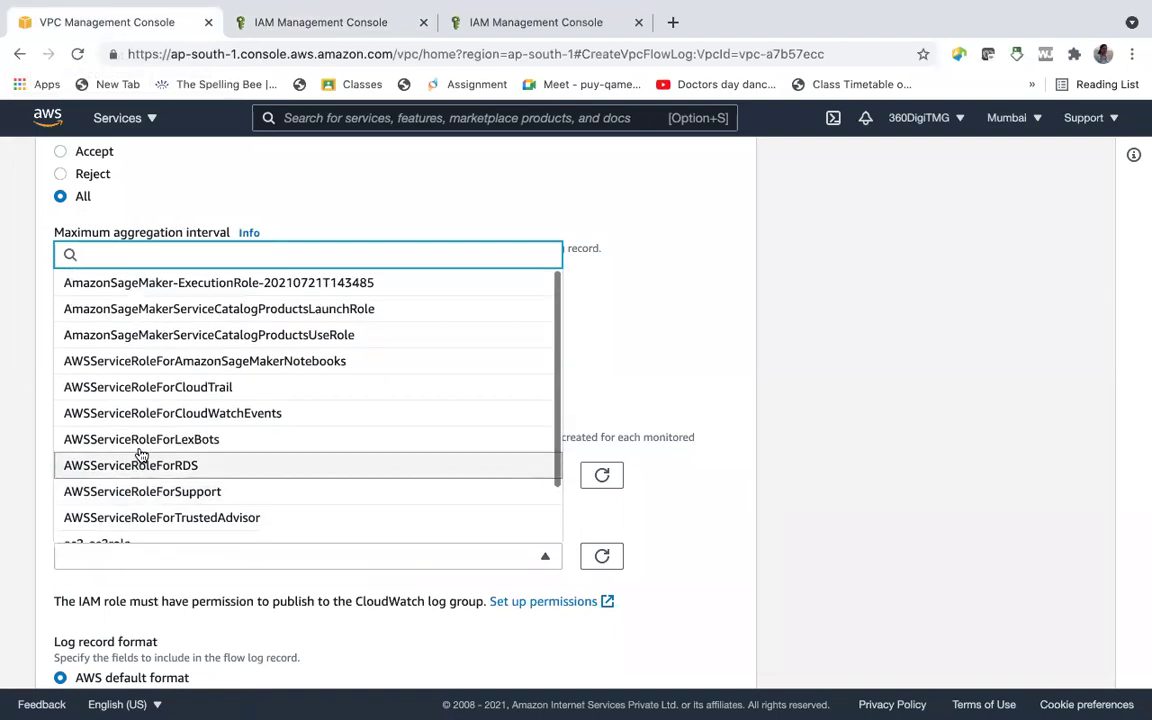
click(121, 413)
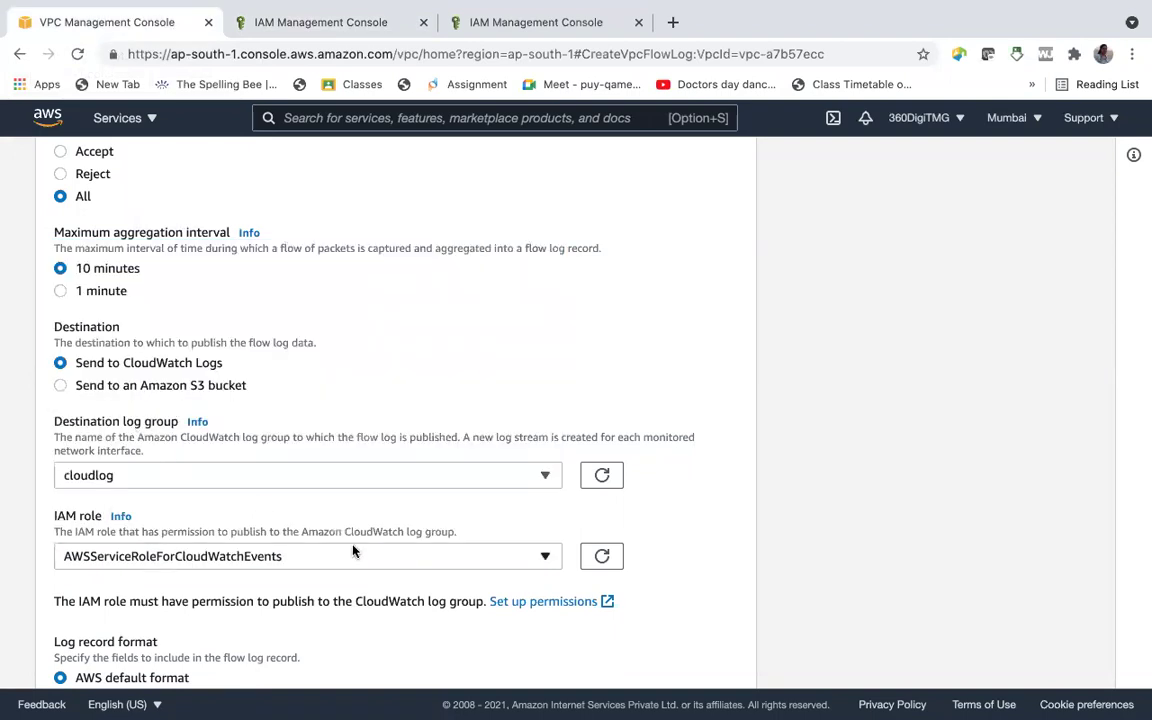
scroll(352, 548, down, 4)
scroll(352, 548, down, 1)
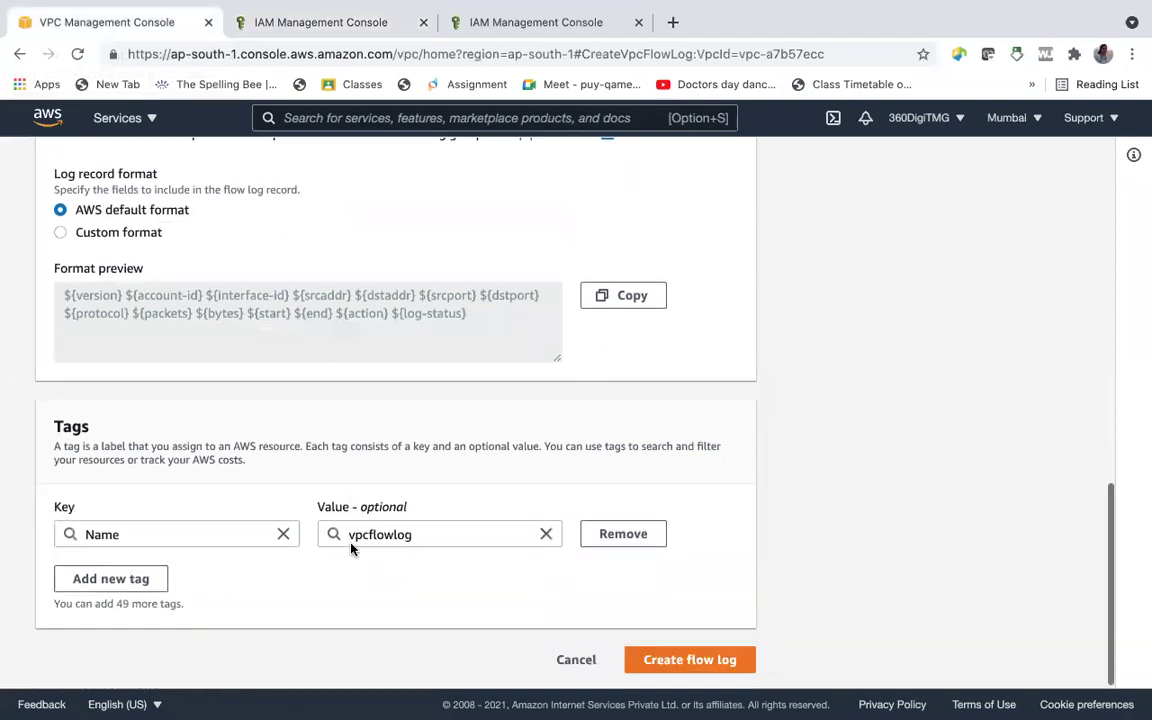
click(674, 661)
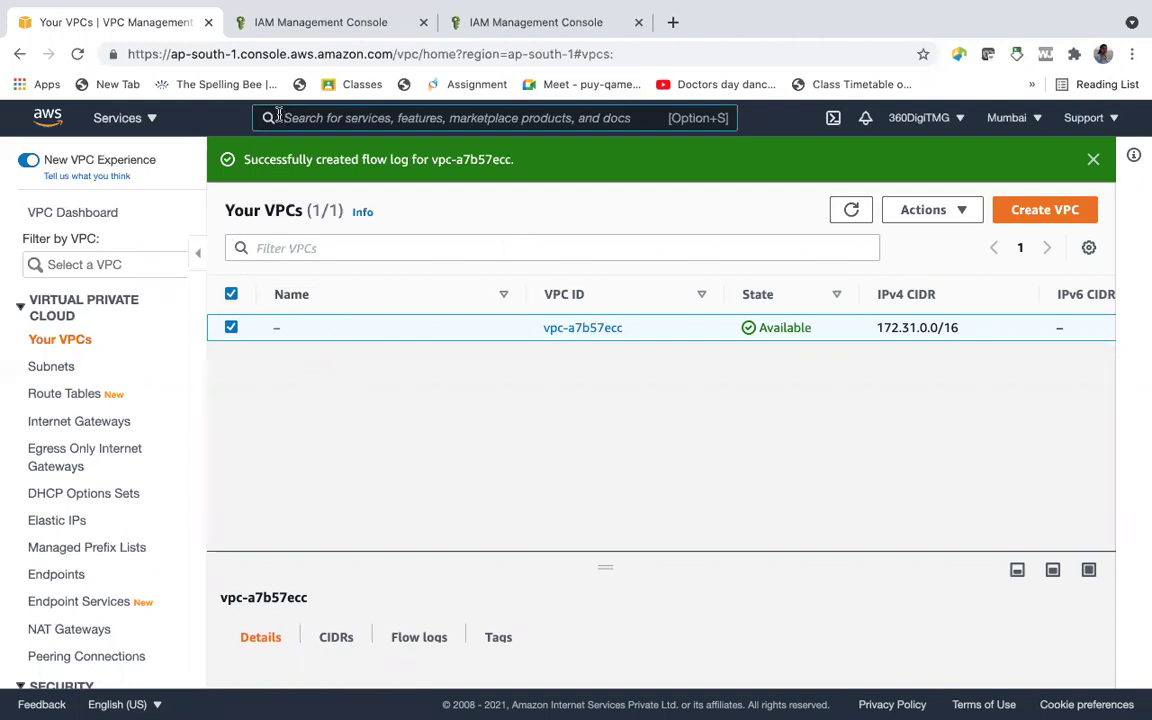
Search the AWS services for "cloudwatch" and open the CloudWatch console.
click(278, 117)
text(cloudwa)
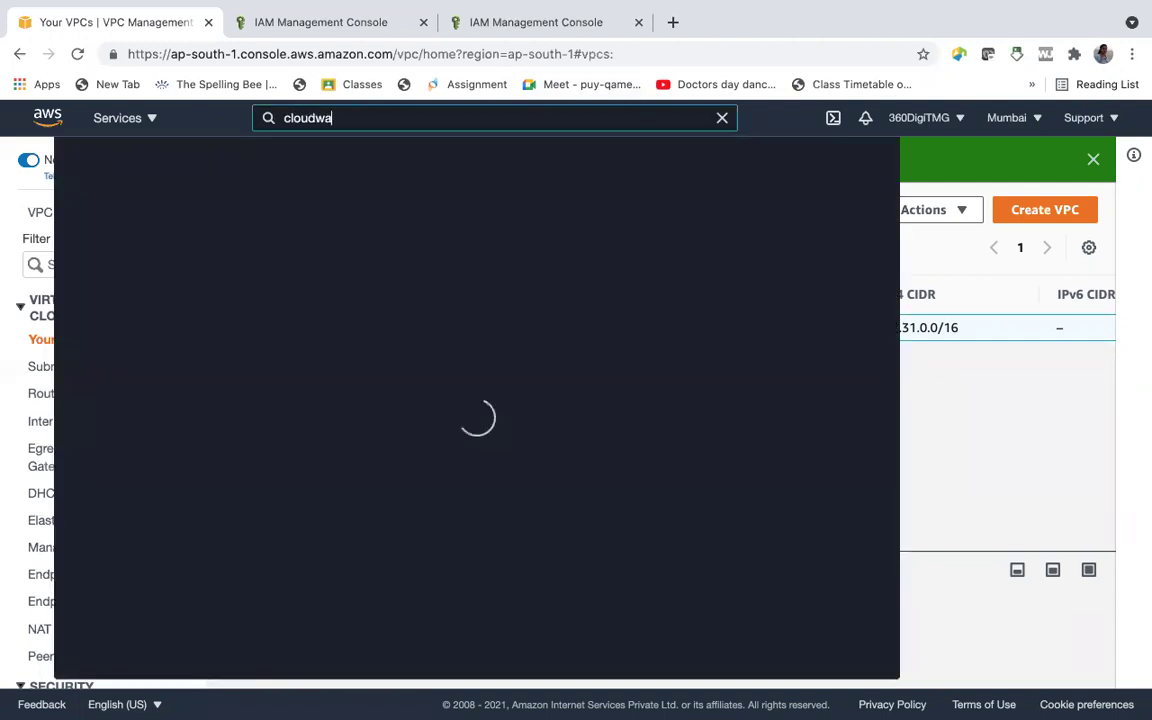
text(tch)
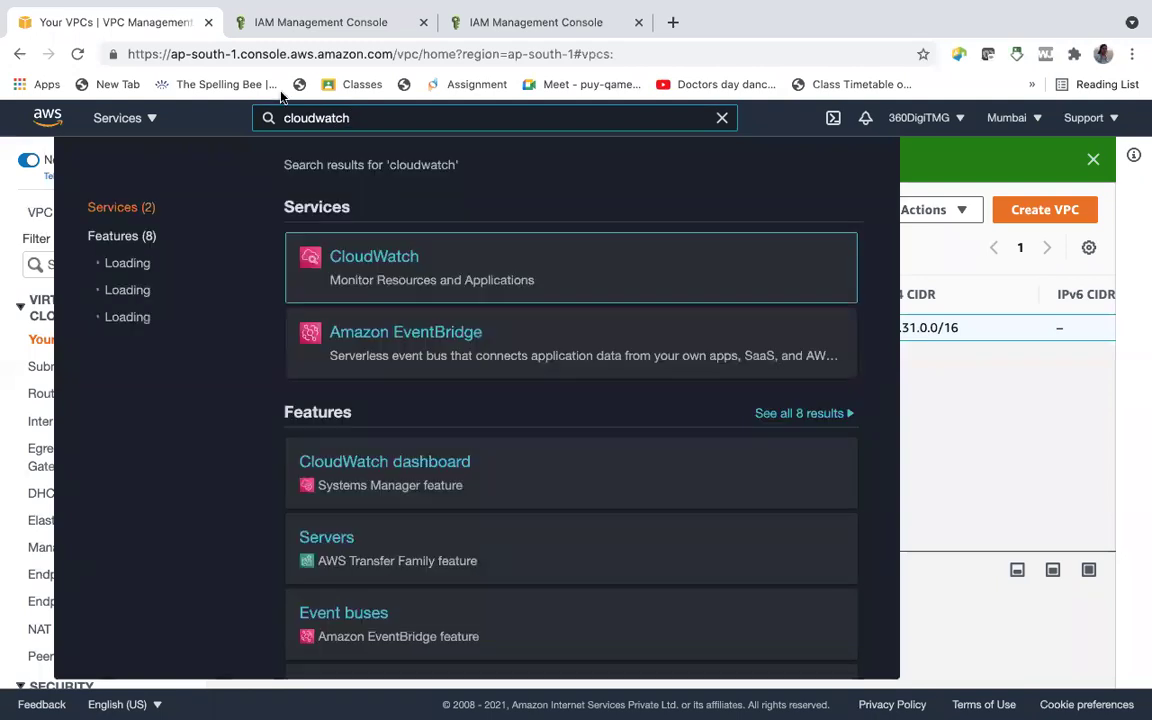
click(382, 263)
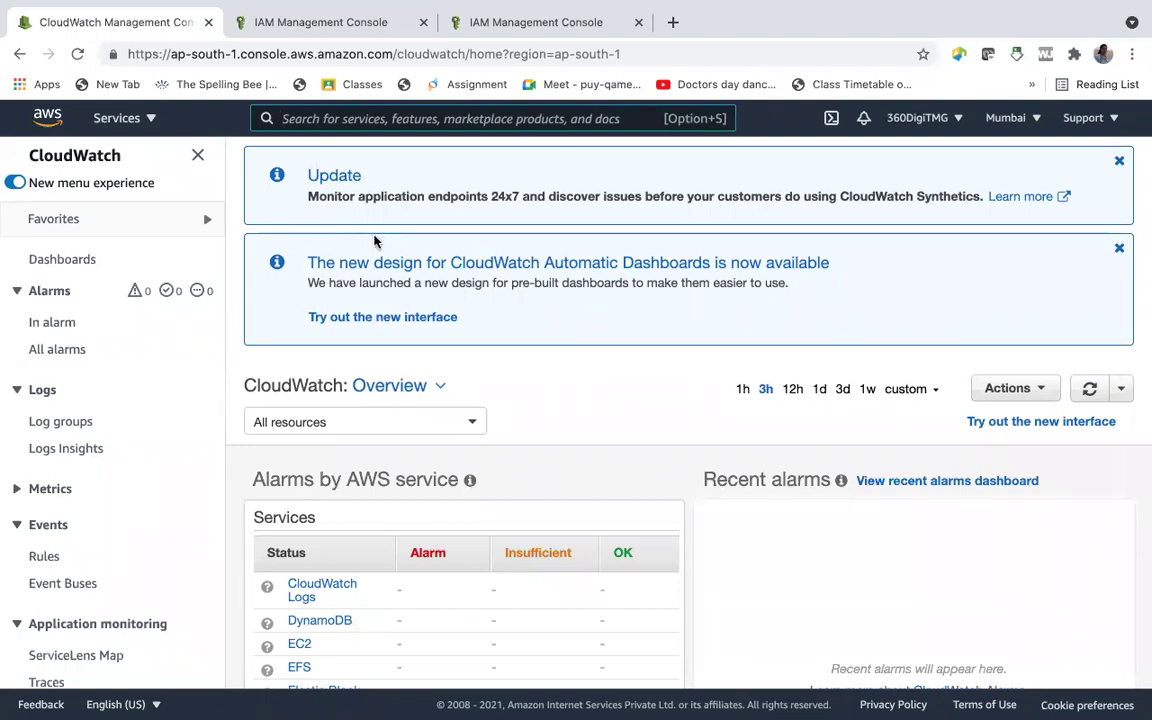
Open the cloudlog log group from the CloudWatch log groups and check its log streams.
scroll(57, 344, down, 2)
click(57, 342)
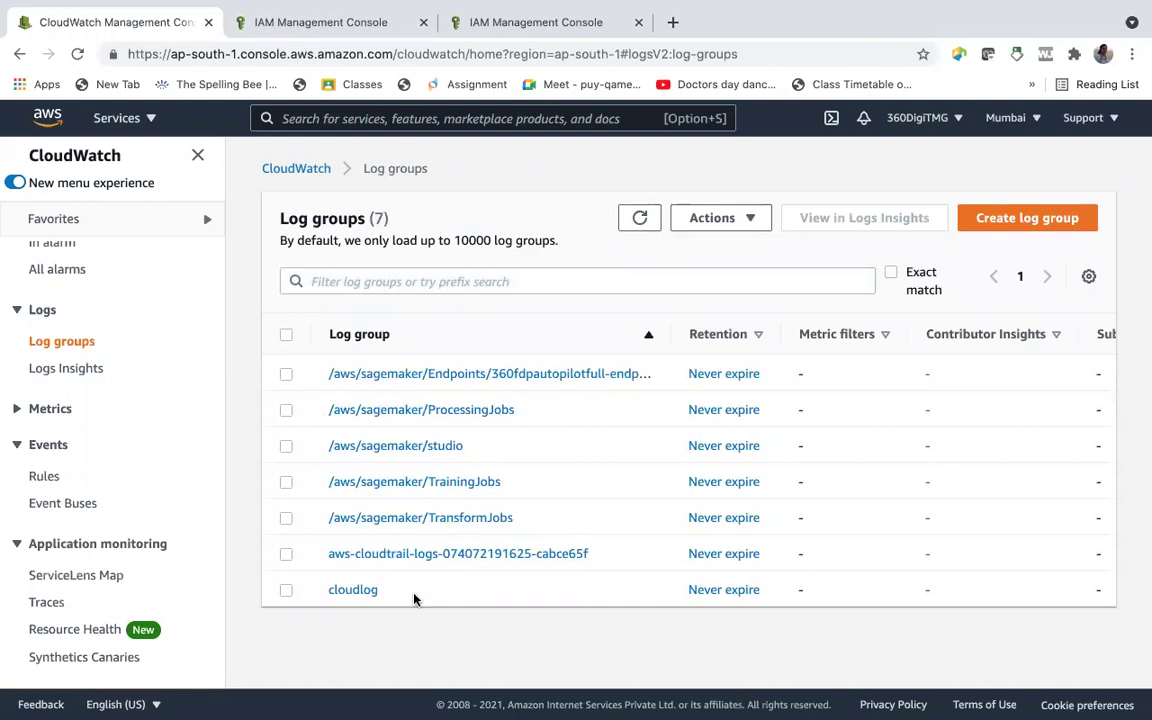
click(345, 590)
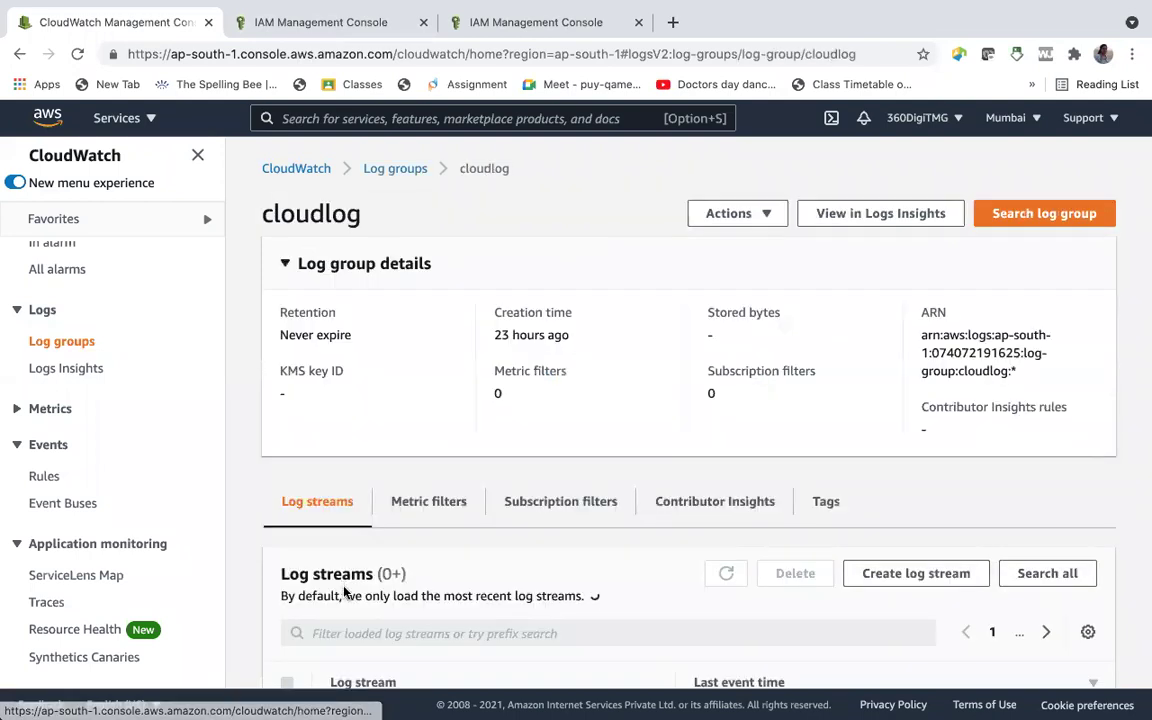
scroll(347, 580, down, 1)
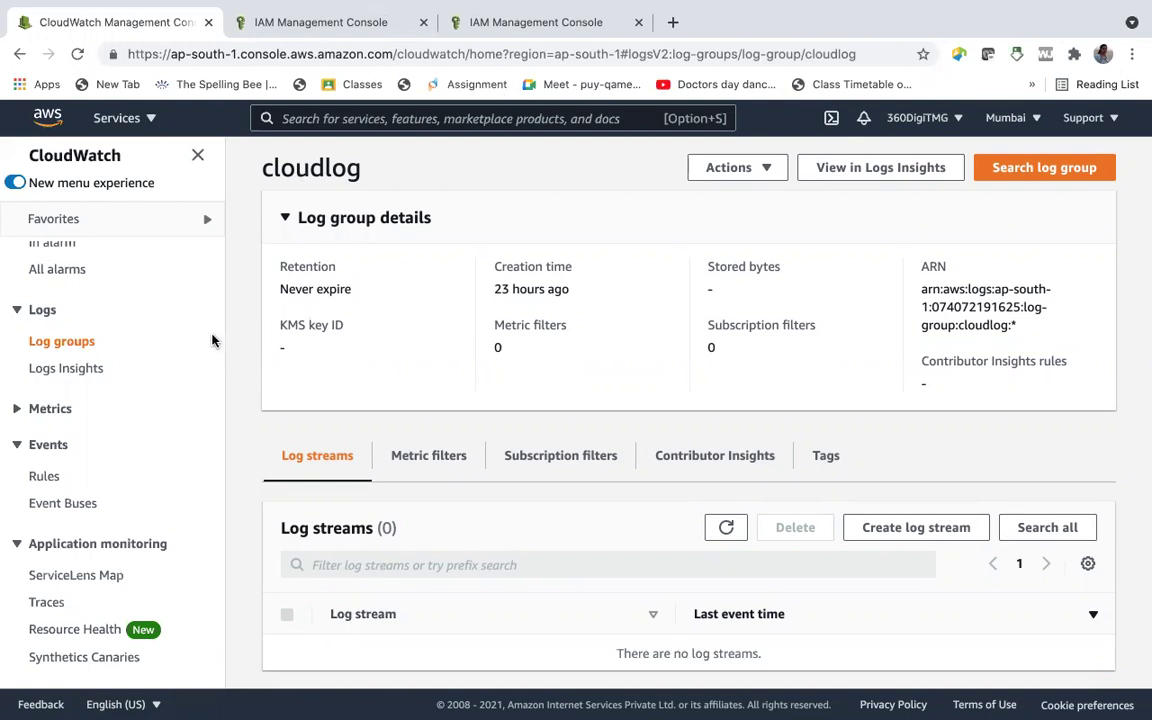
Start a new CloudWatch Events rule, look at the Schedule option and keep Event Pattern as the event source.
double_click(61, 446)
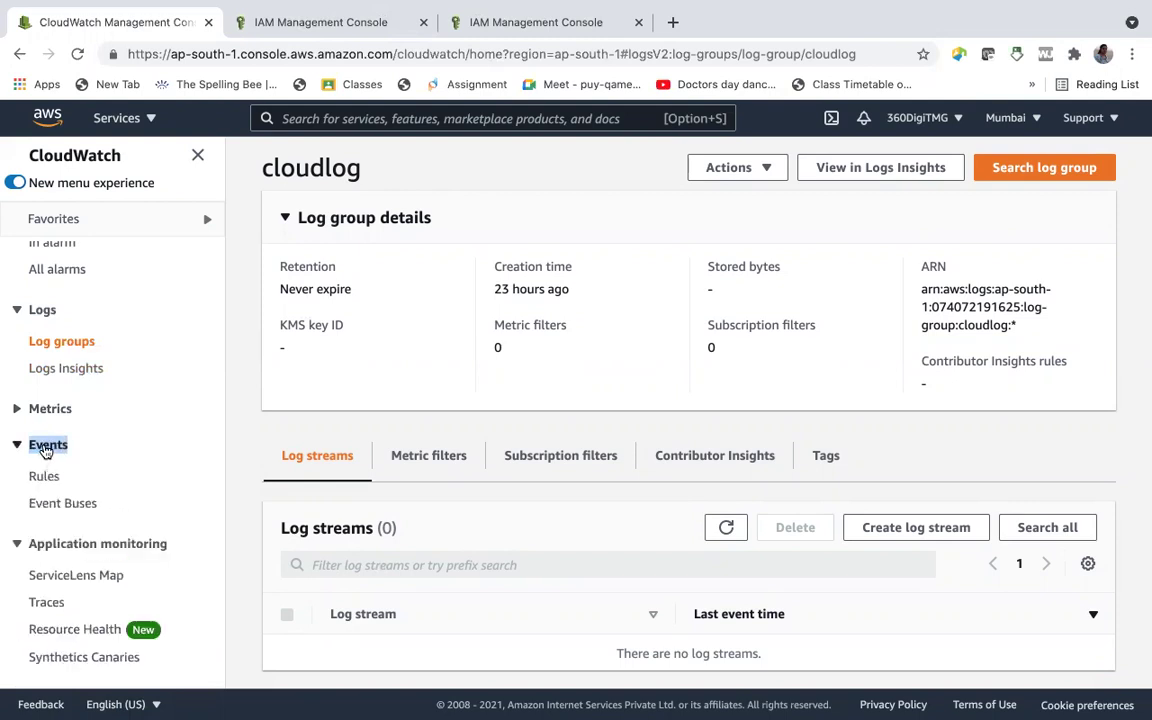
click(43, 477)
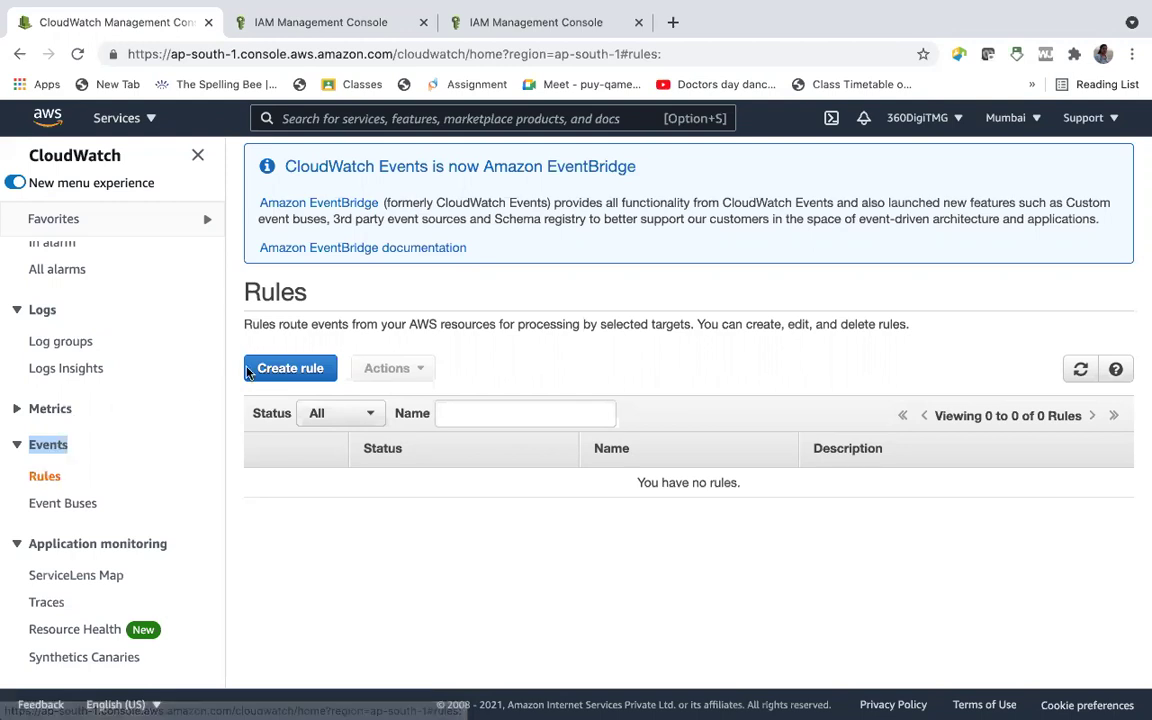
click(277, 370)
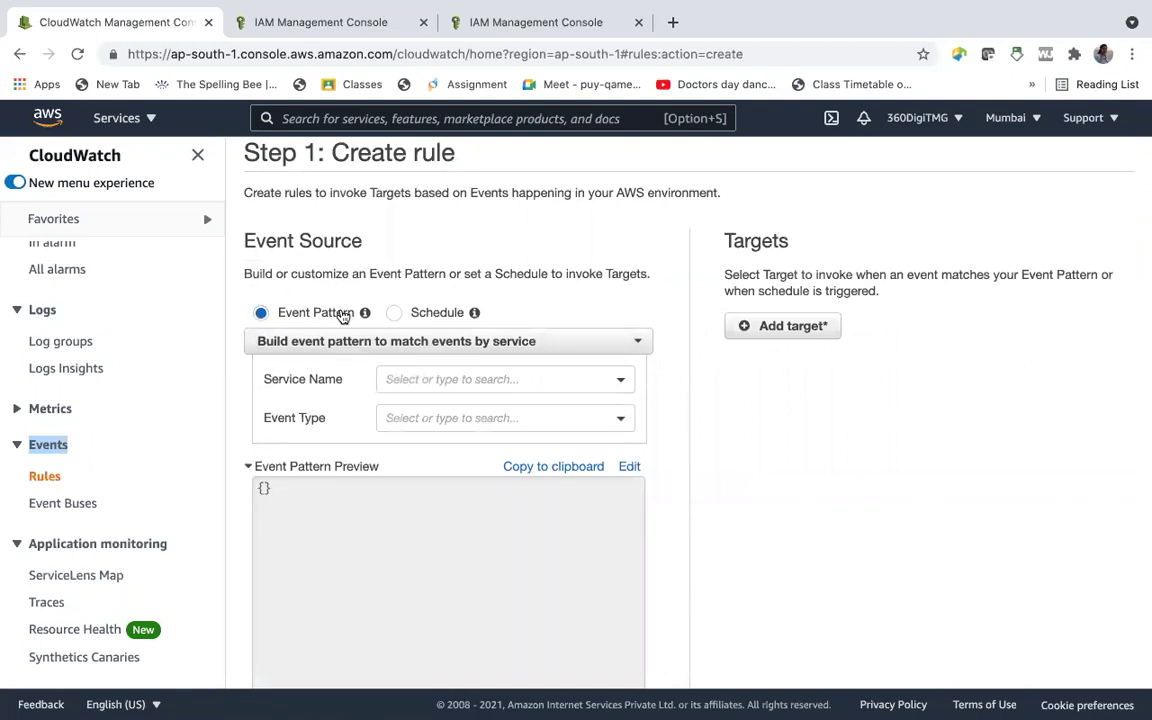
click(394, 314)
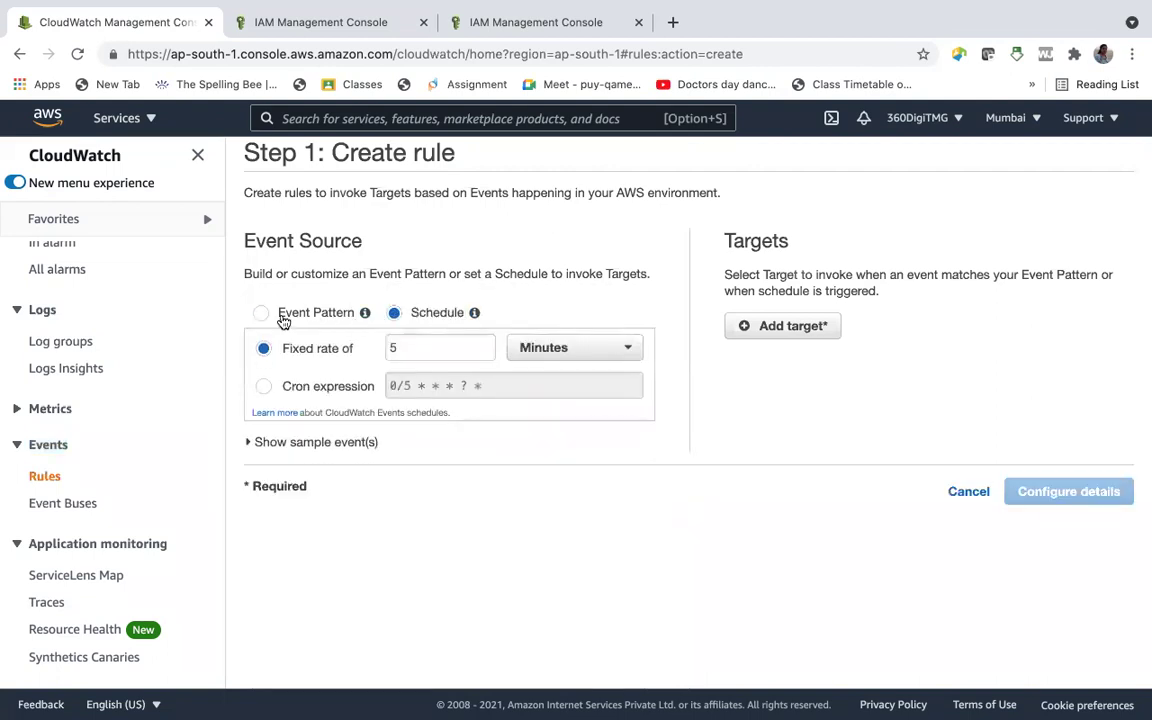
click(262, 314)
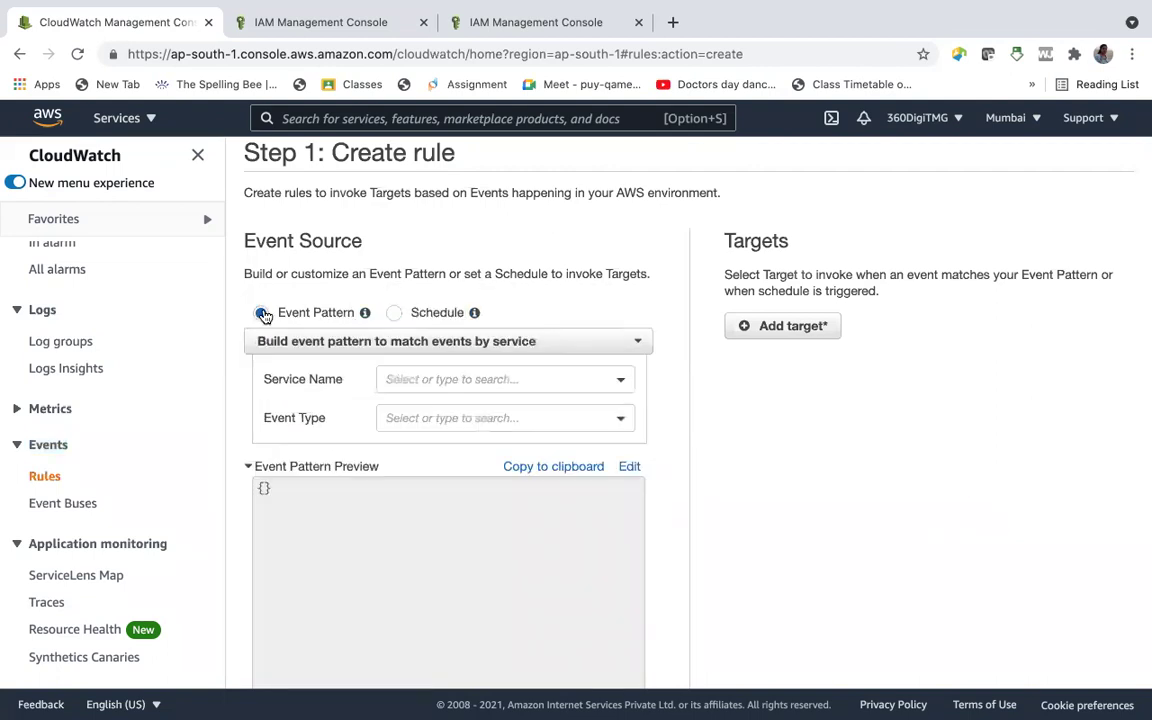
Choose EC2 as the service whose events the rule's event pattern matches.
click(392, 379)
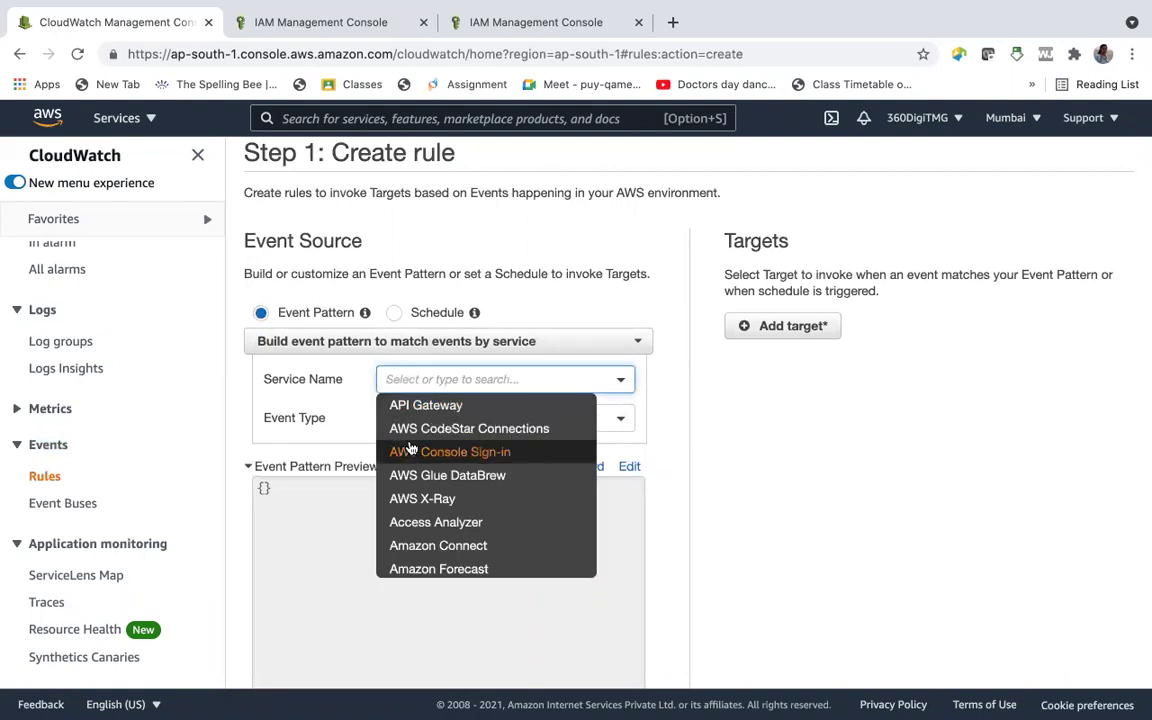
scroll(422, 514, down, 5)
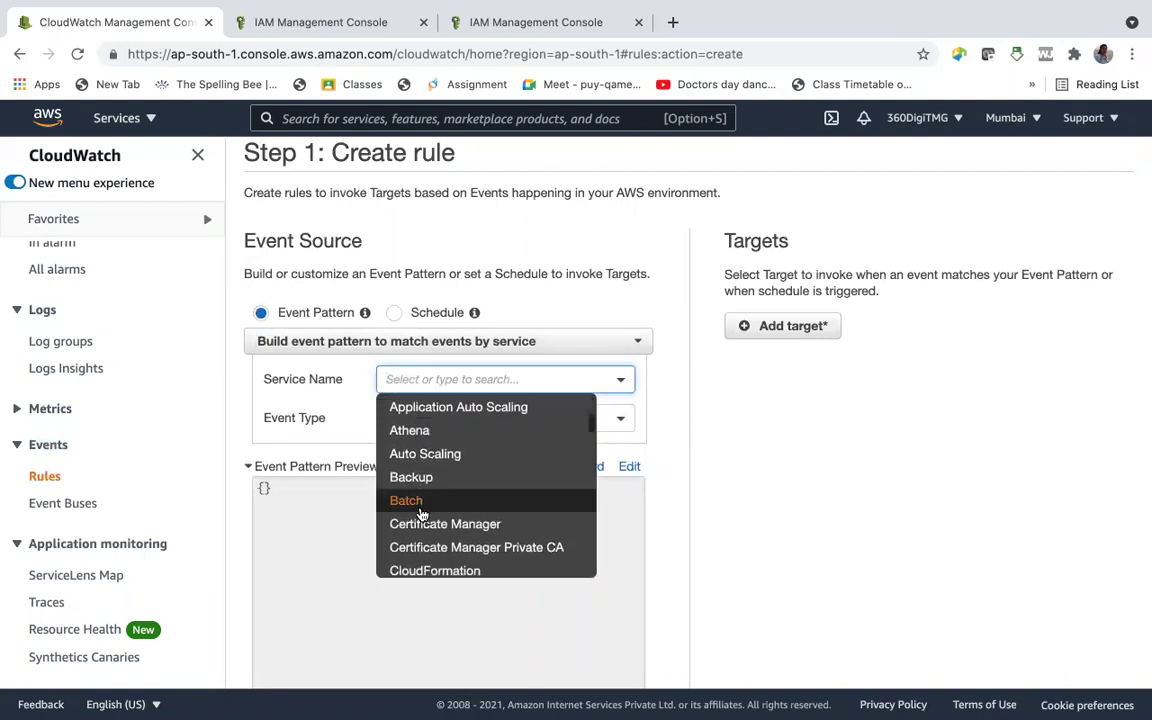
scroll(422, 514, down, 5)
scroll(422, 514, down, 5)
scroll(422, 514, up, 2)
click(396, 455)
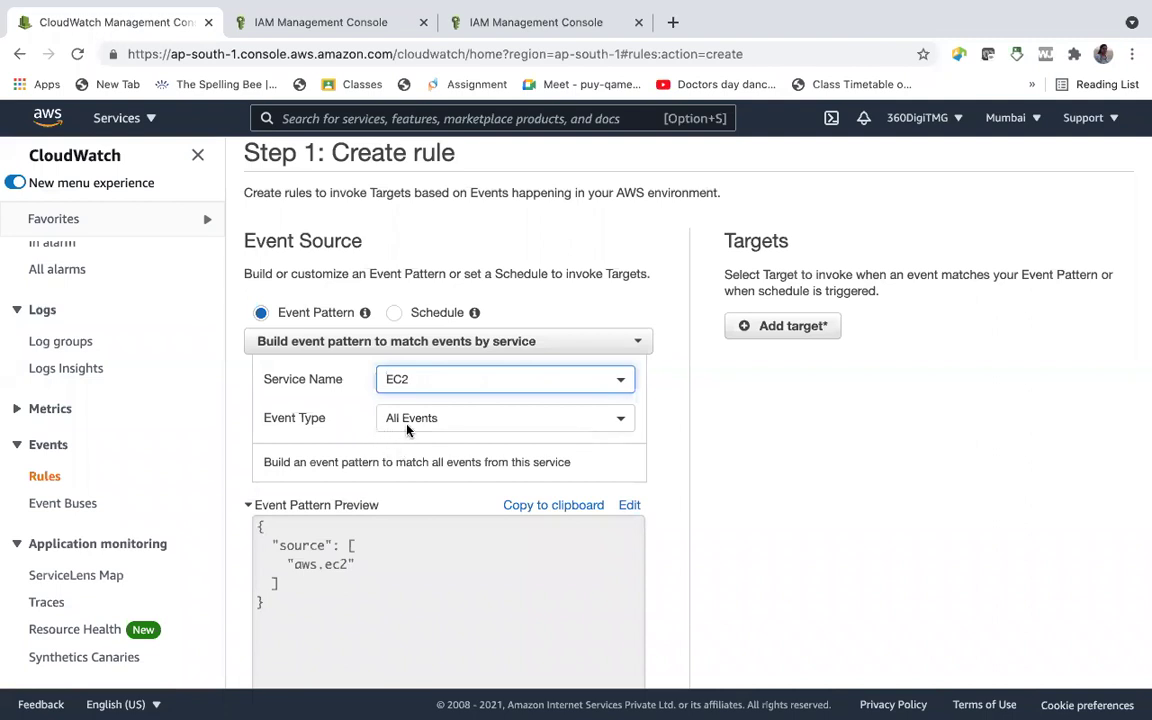
Set the rule's event type to AWS API Call via CloudTrail and restrict it to specific operations.
click(406, 421)
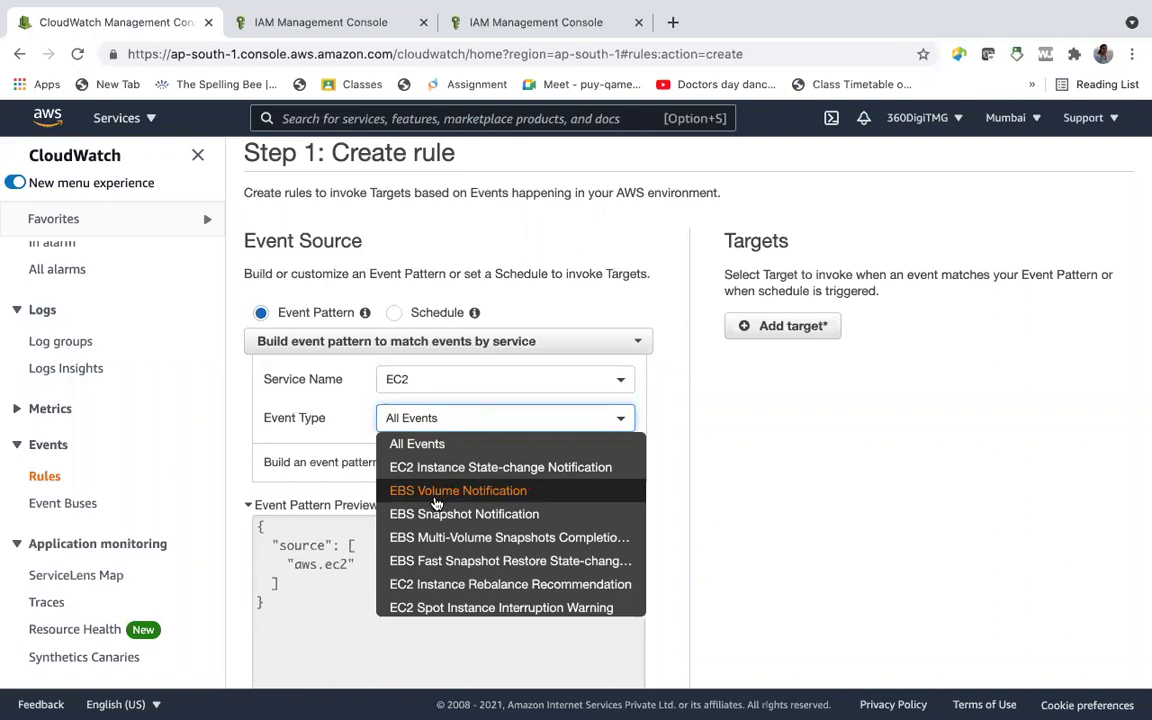
scroll(436, 505, down, 1)
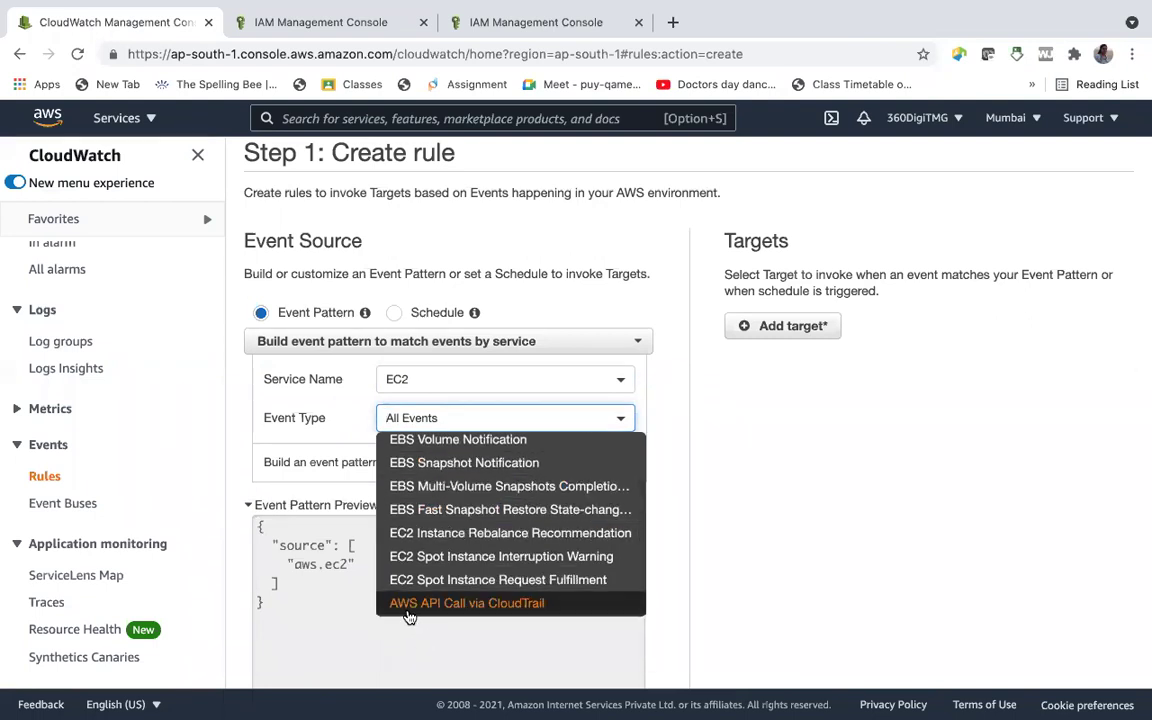
click(468, 604)
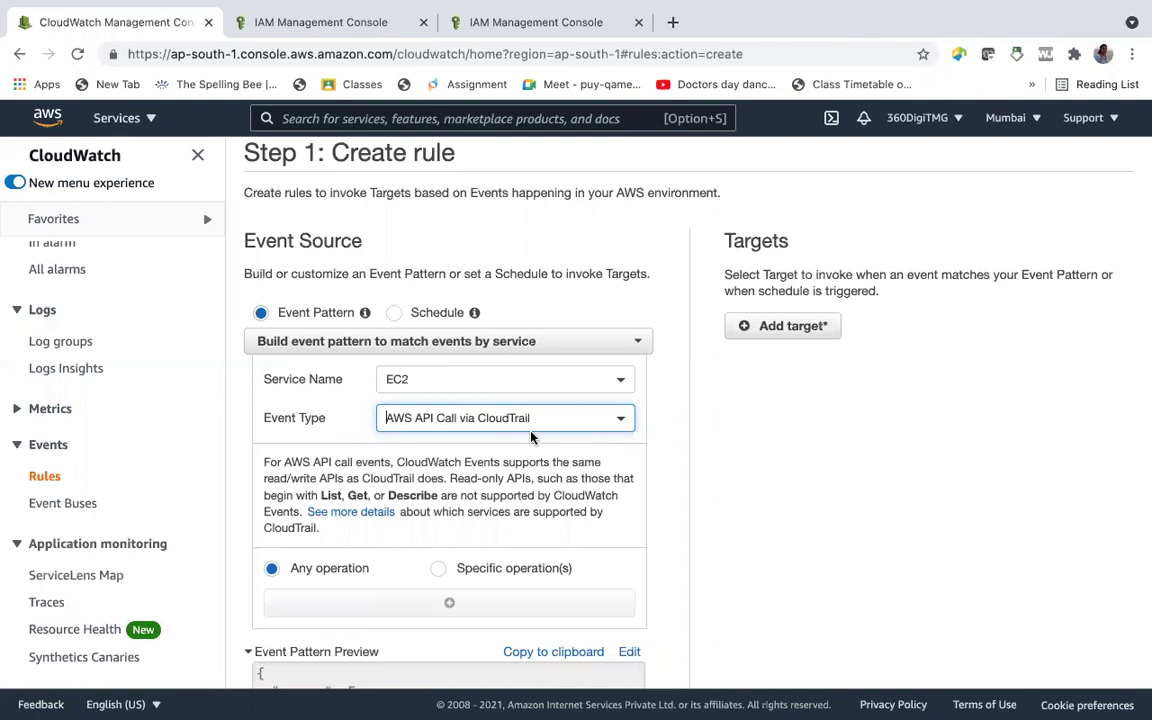
click(437, 570)
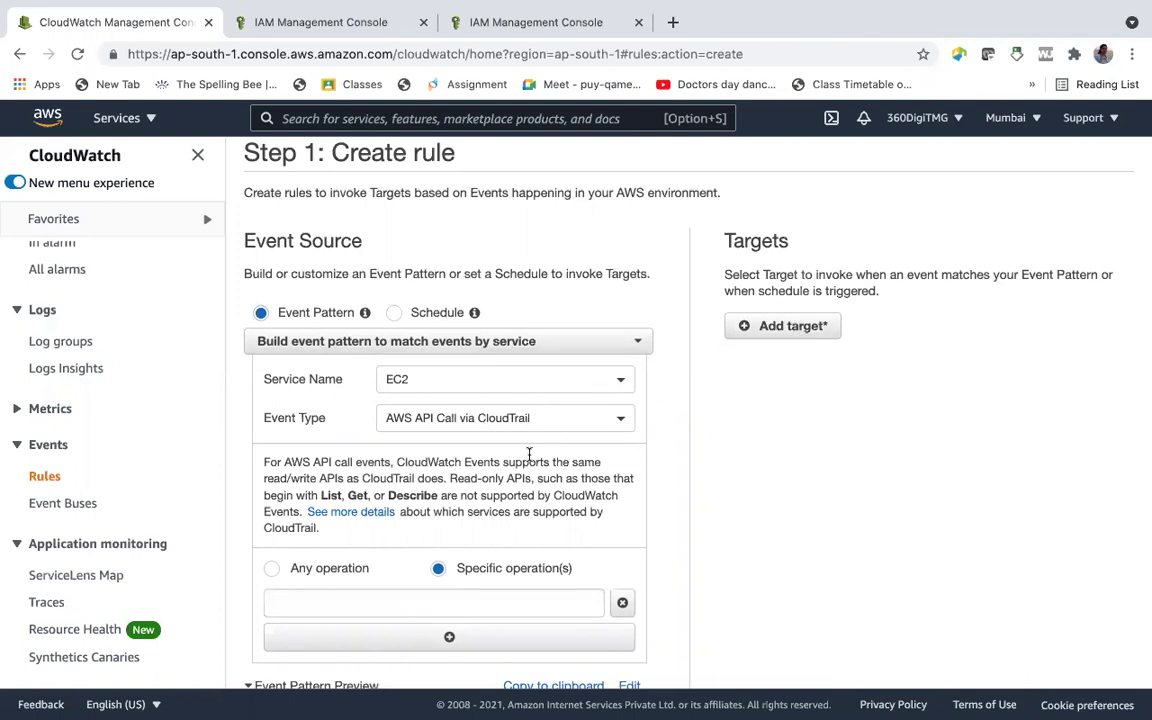
scroll(489, 571, down, 4)
scroll(492, 572, up, 2)
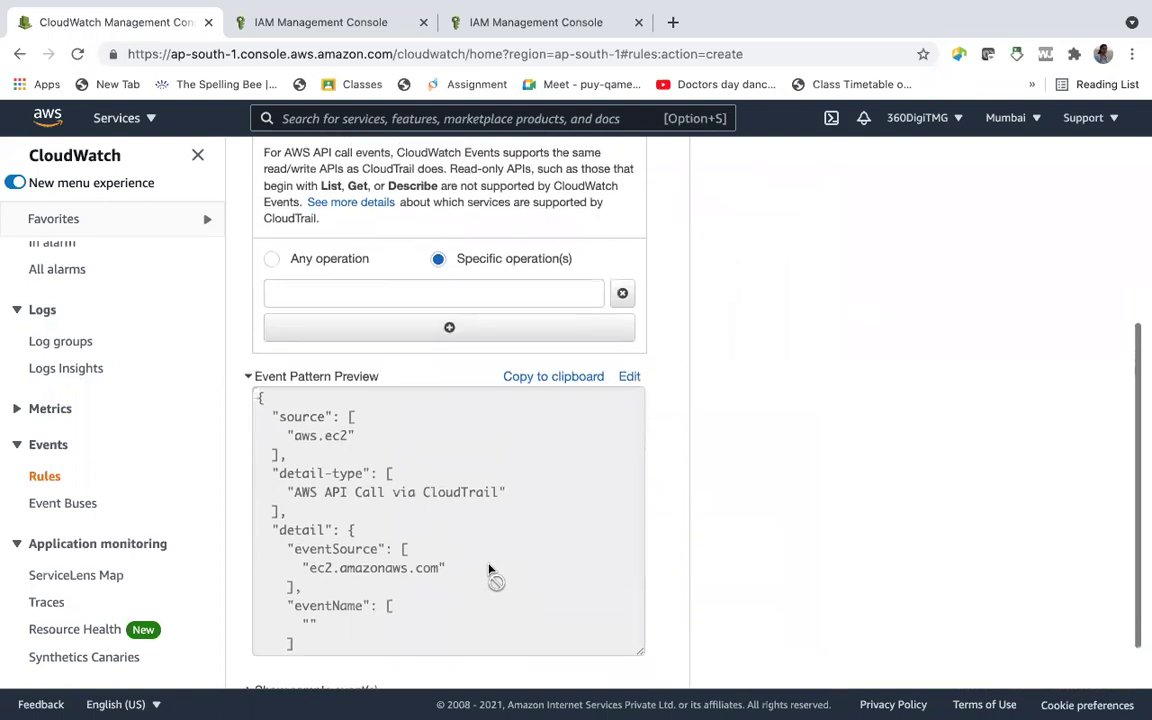
click(511, 291)
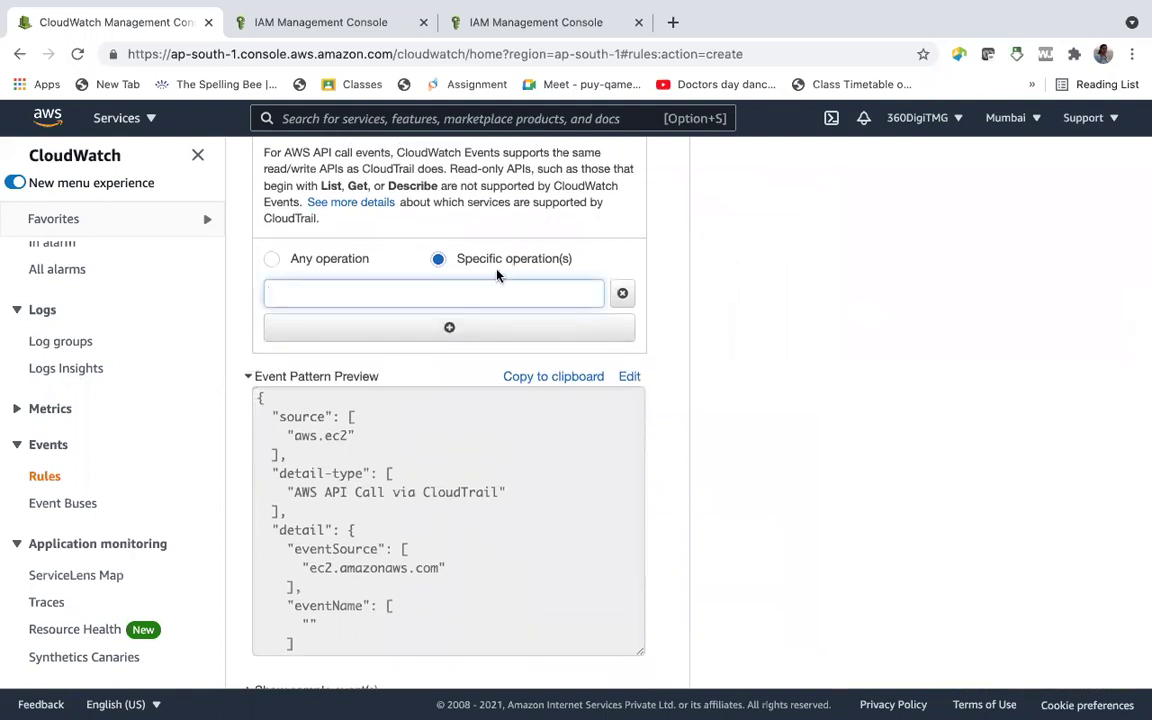
Open the CloudTrail console in place of the first IAM page by searching the AWS services for "cloudtrail".
click(252, 20)
click(312, 117)
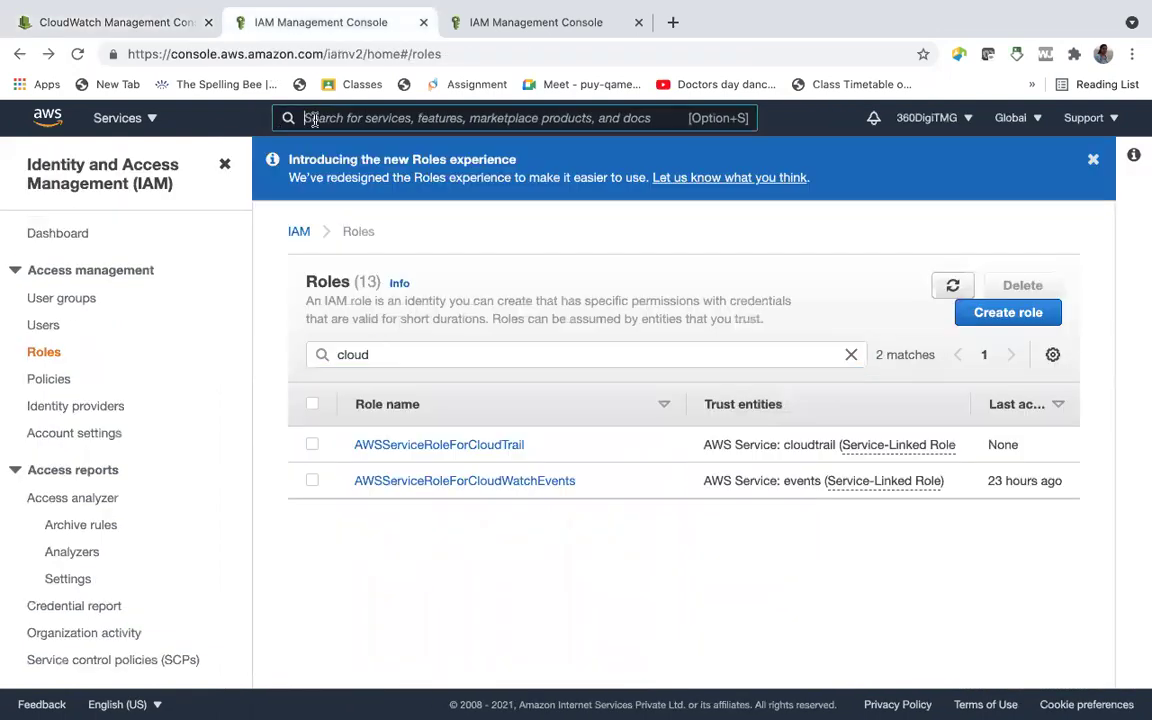
text(clo)
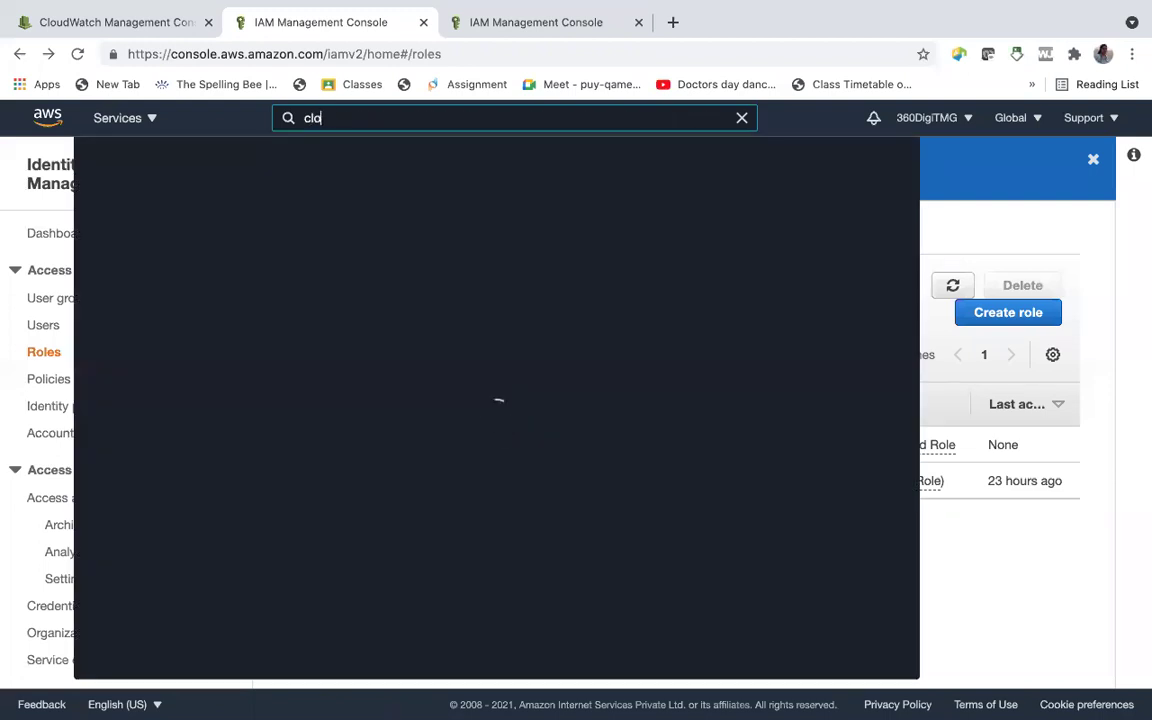
text(udtrail)
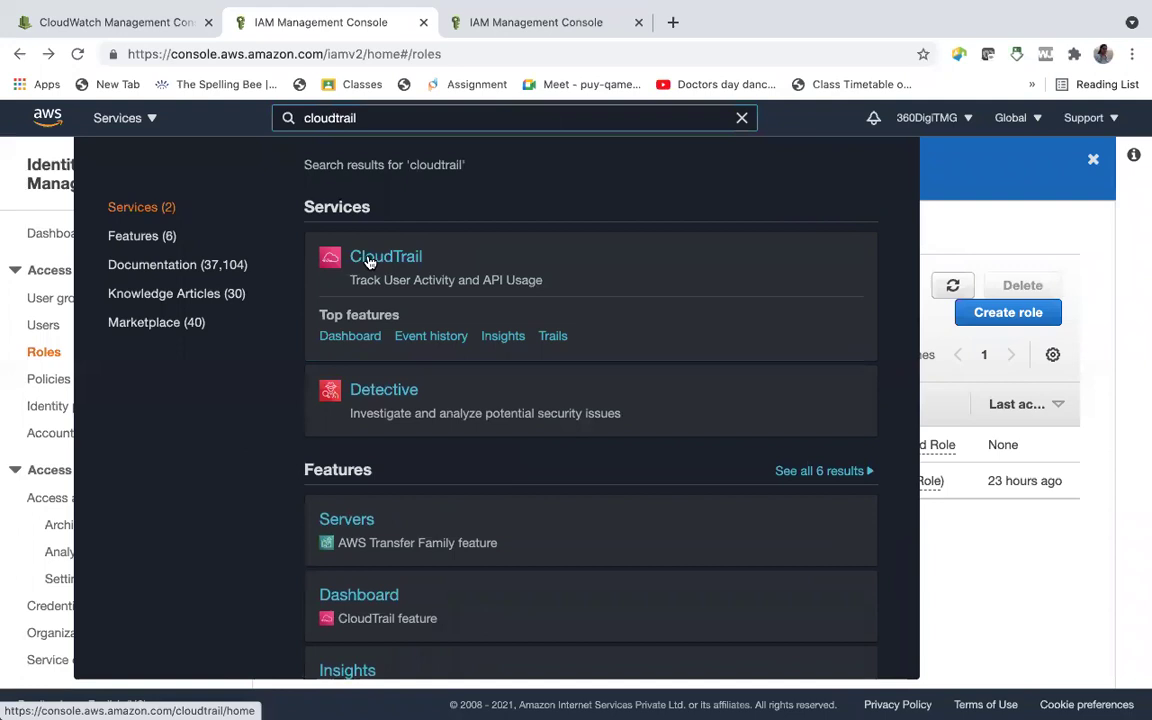
click(369, 261)
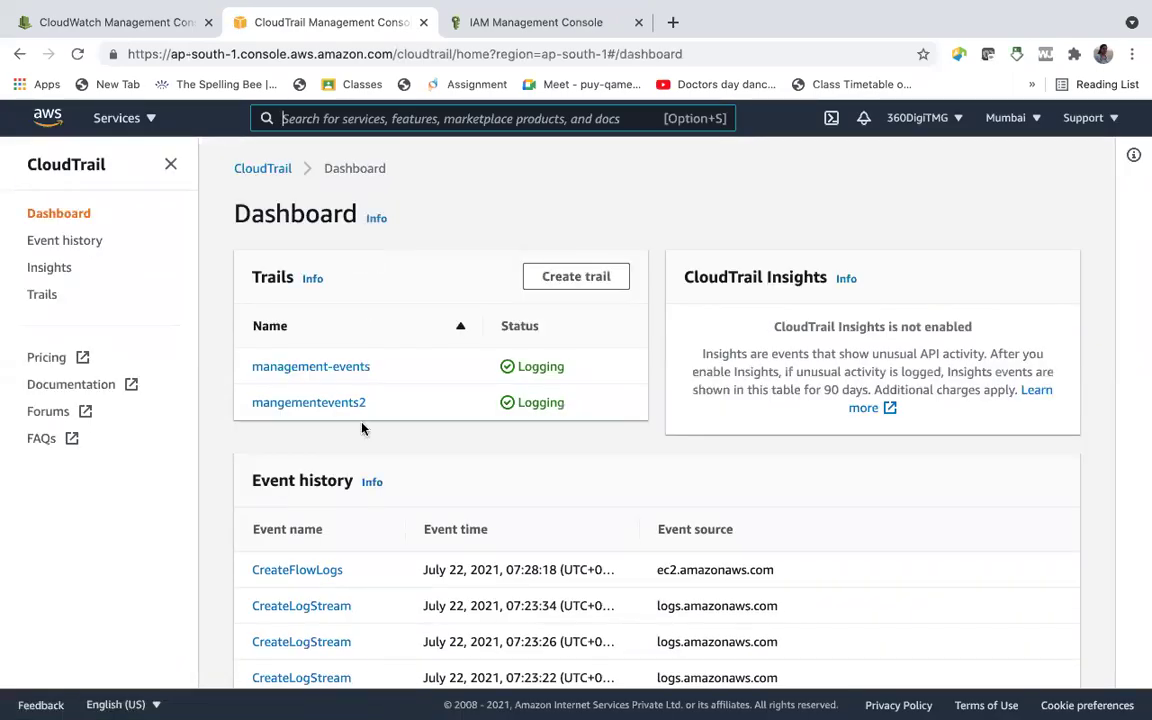
Open CloudTrail's event history and examine the recorded event names for operations the rule could match.
click(36, 243)
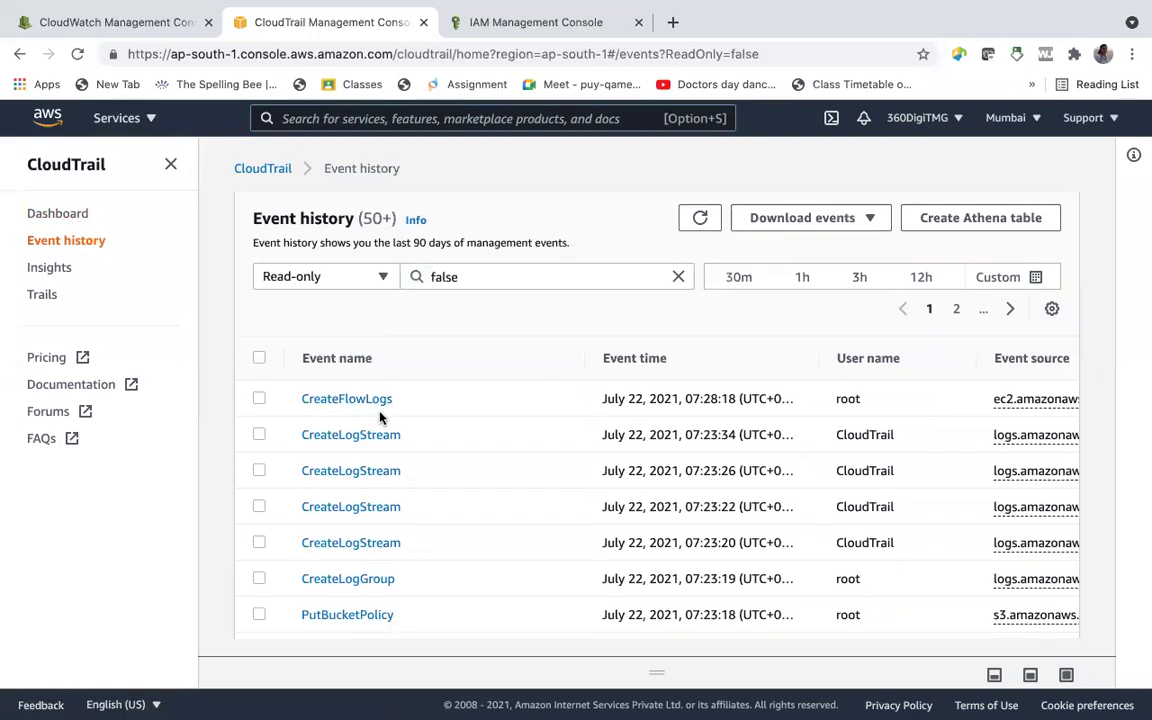
scroll(380, 418, down, 2)
scroll(385, 417, down, 2)
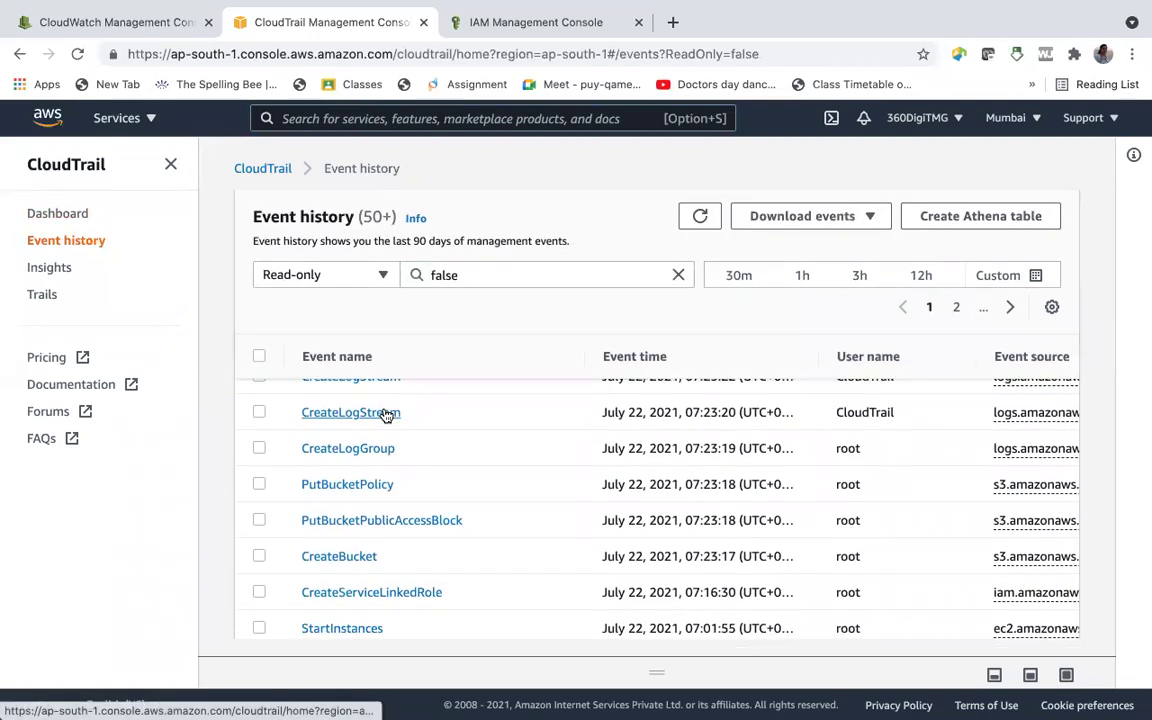
scroll(386, 416, up, 3)
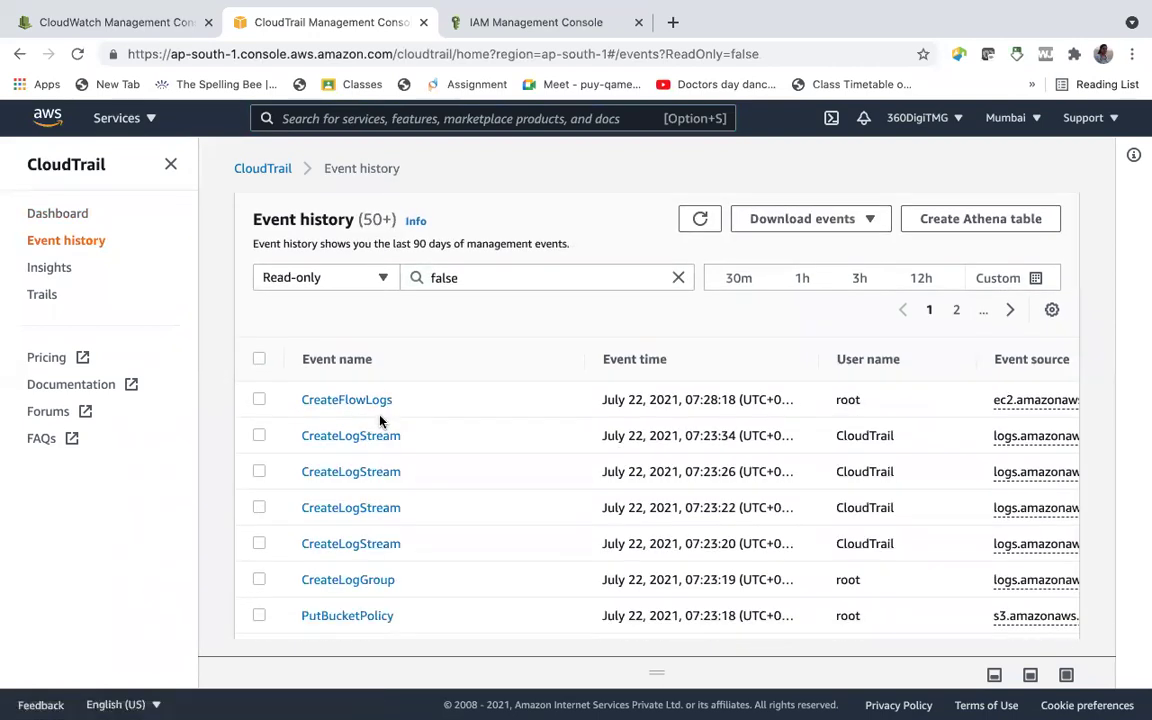
scroll(382, 420, down, 2)
scroll(381, 420, down, 3)
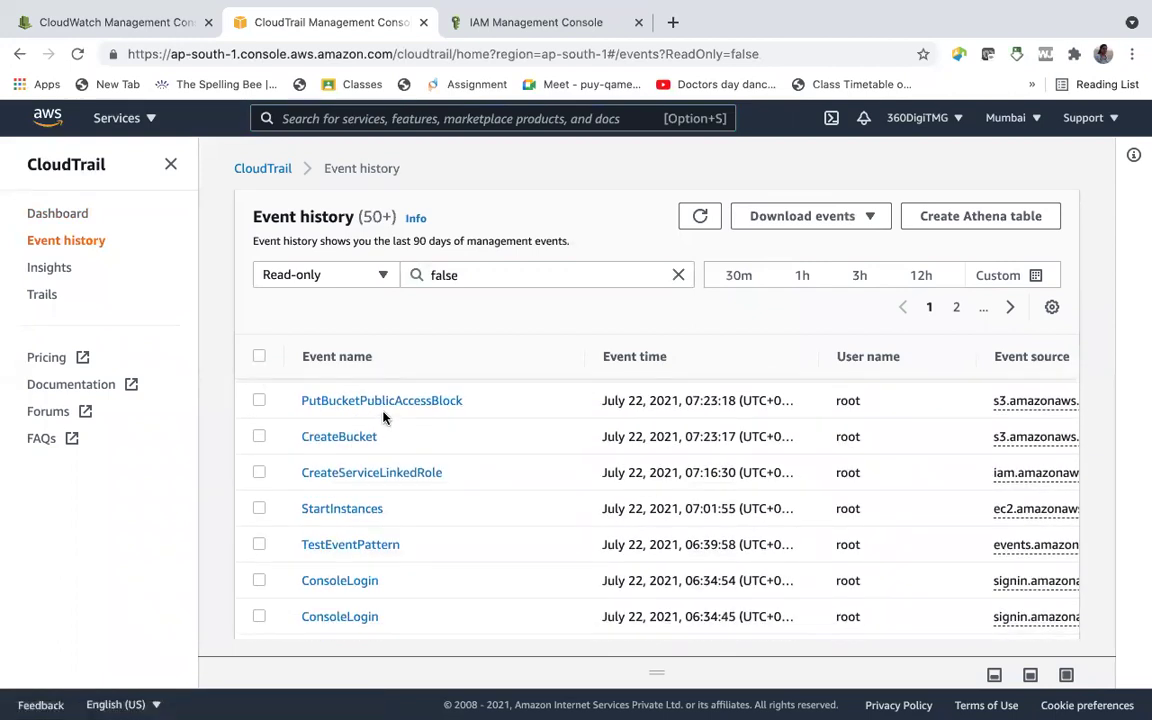
scroll(382, 416, up, 5)
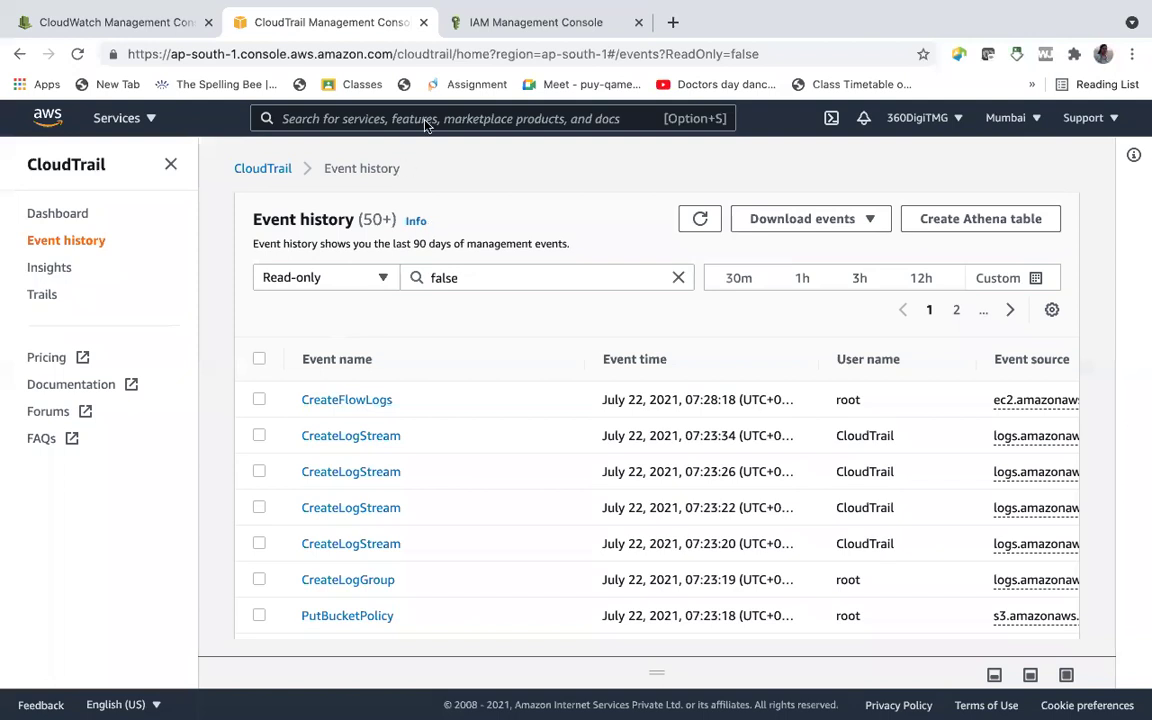